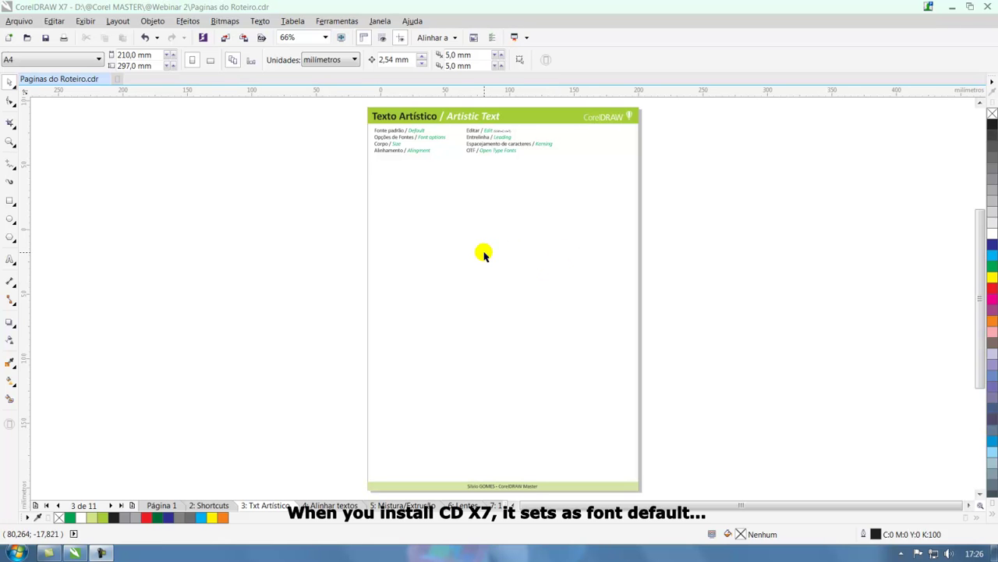
# Step: Add the artistic text "Arial, corpo 24 pontos" in the upper middle of the page and leave it deselected
pyautogui.click(11, 260)
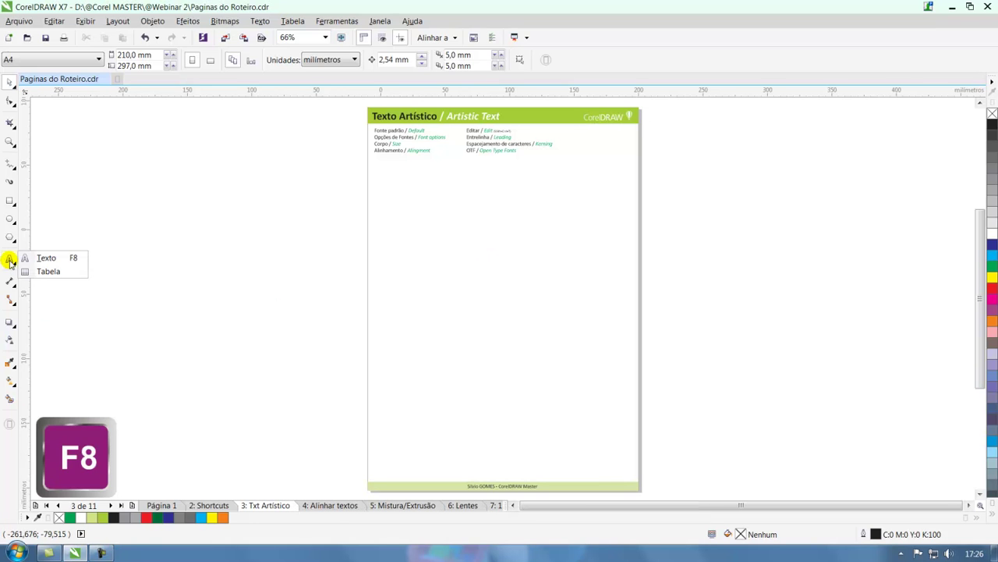
pyautogui.click(44, 258)
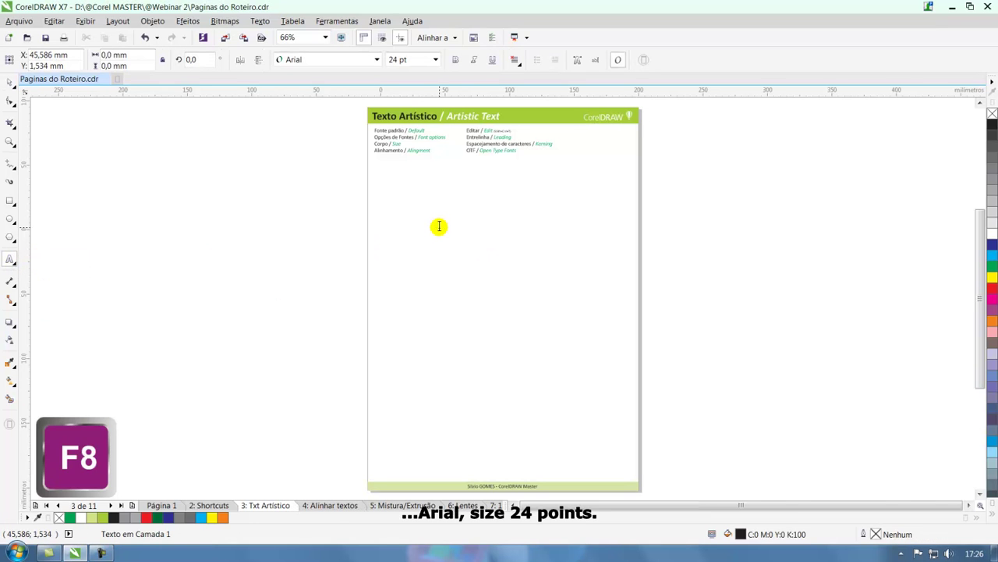
pyautogui.click(441, 227)
pyautogui.write('Arial, c')
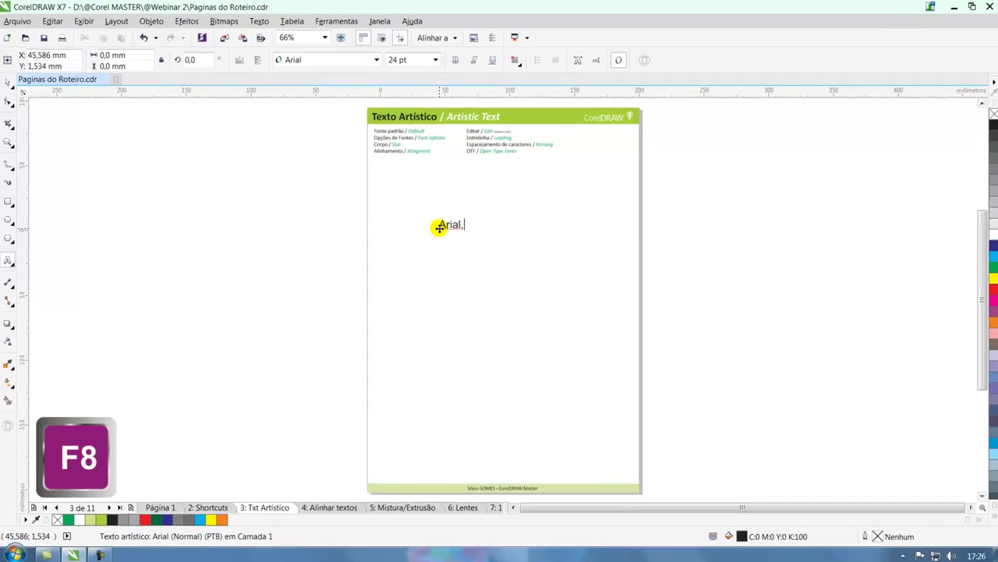
pyautogui.write('orpo 24 ponto')
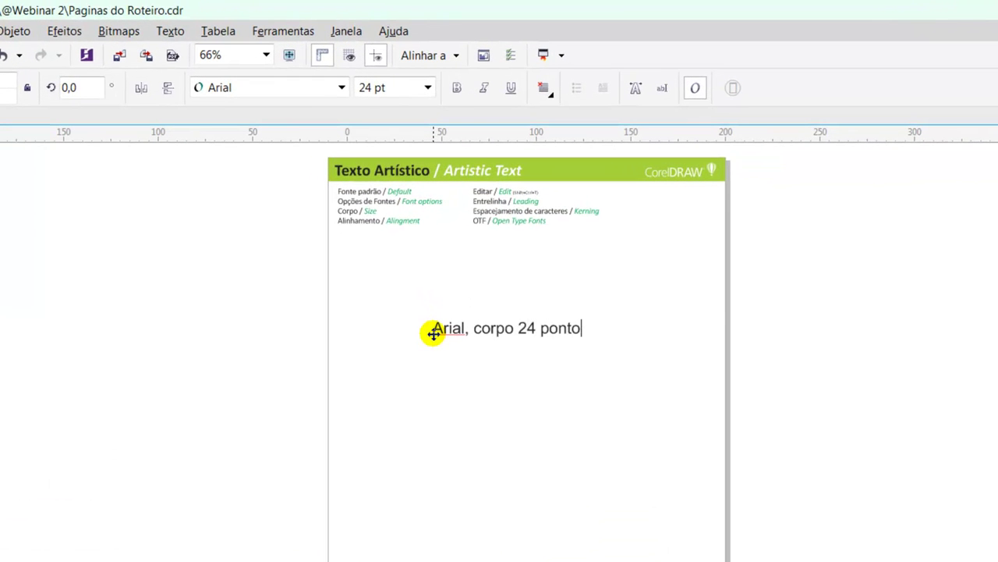
pyautogui.hotkey('ctrl', 'space')
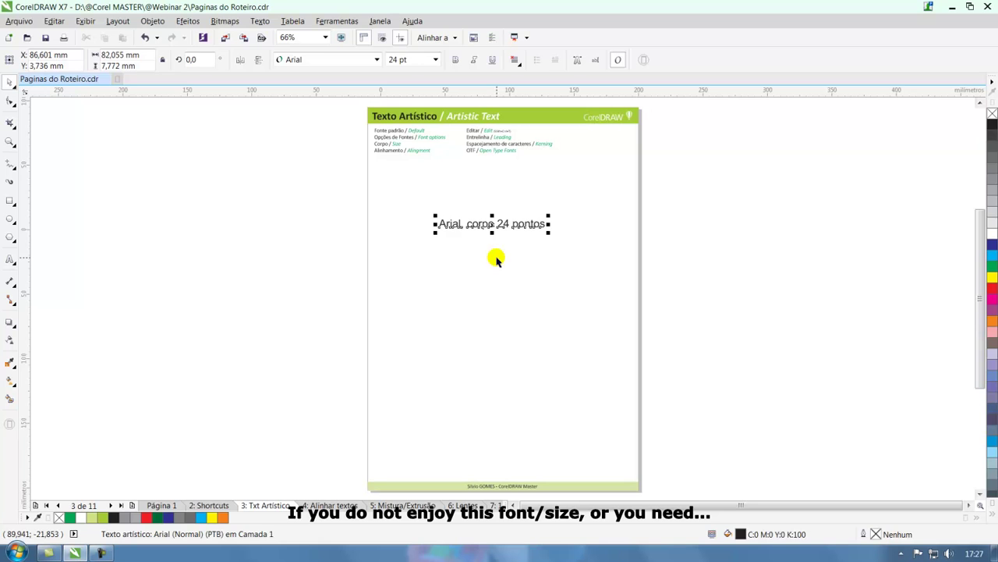
pyautogui.press('Escape')
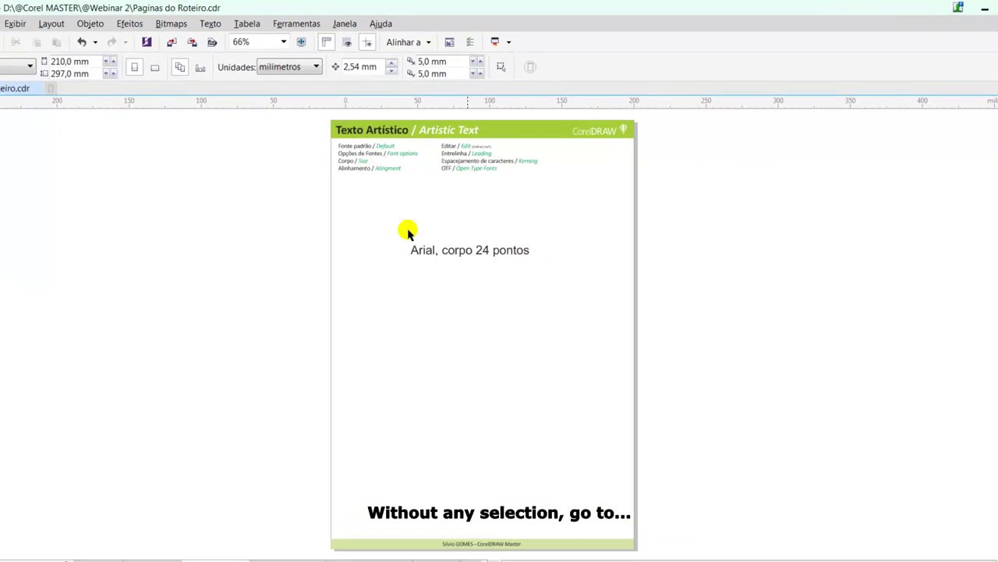
# Step: Display the Text (Texto) toolbar in the workspace
pyautogui.click(356, 24)
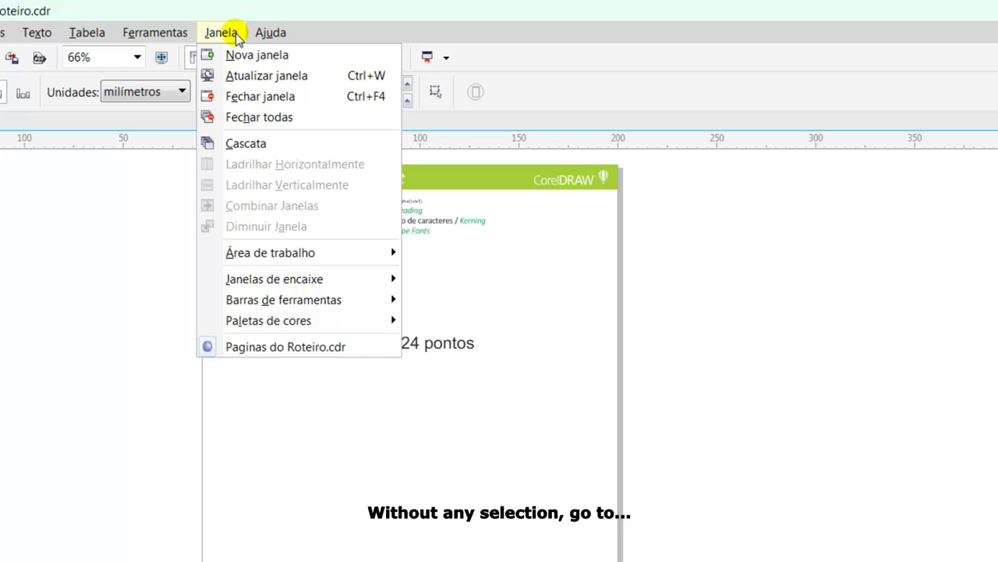
pyautogui.moveTo(267, 297)
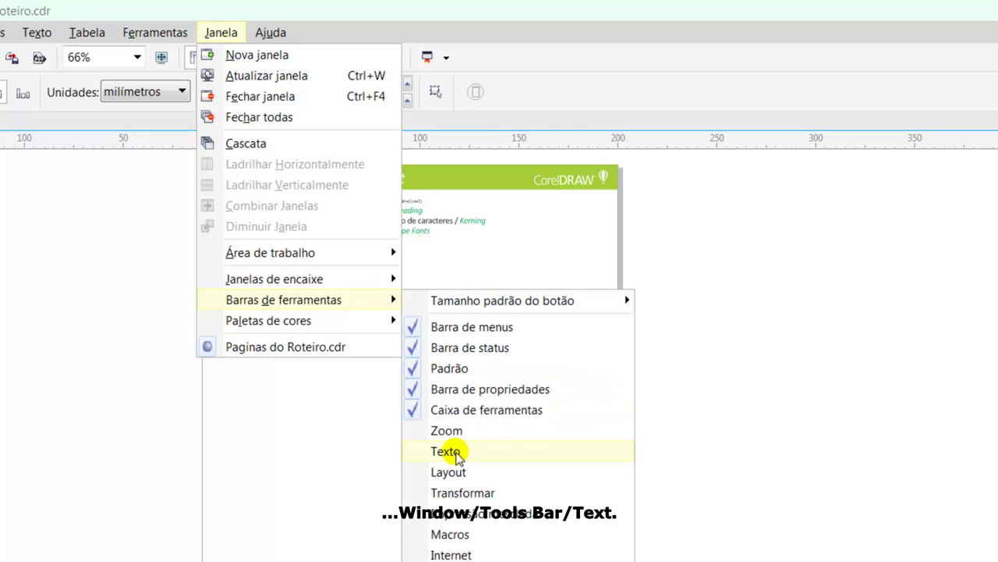
pyautogui.click(456, 454)
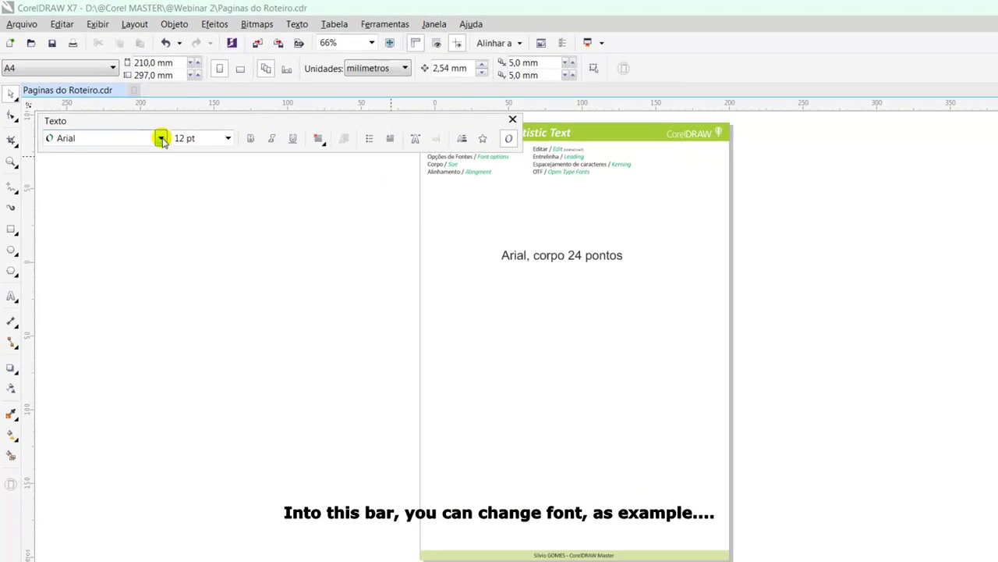
# Step: With nothing selected, set Calibri as the document's default font for artistic text only, excluding paragraph text
pyautogui.click(160, 138)
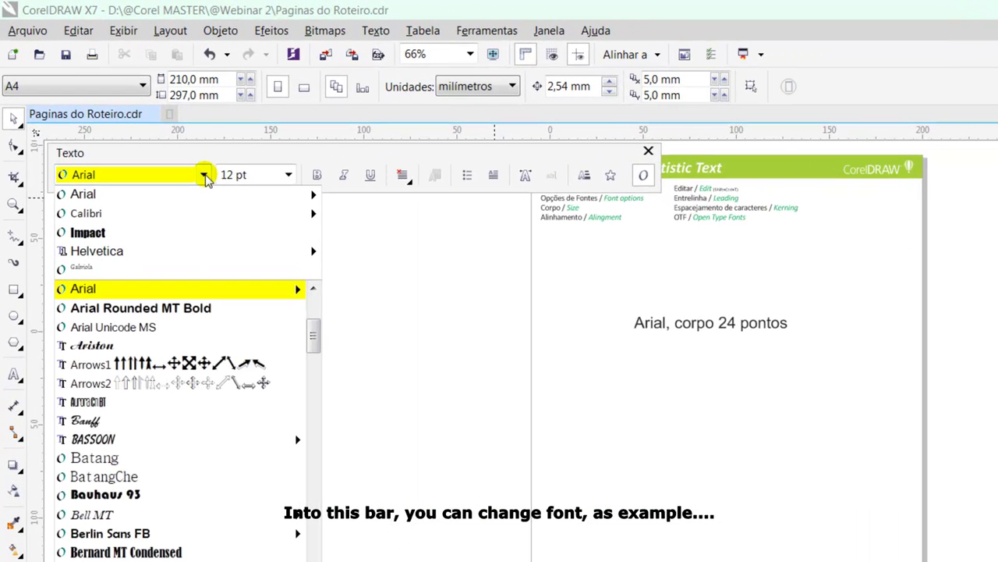
pyautogui.moveTo(96, 218)
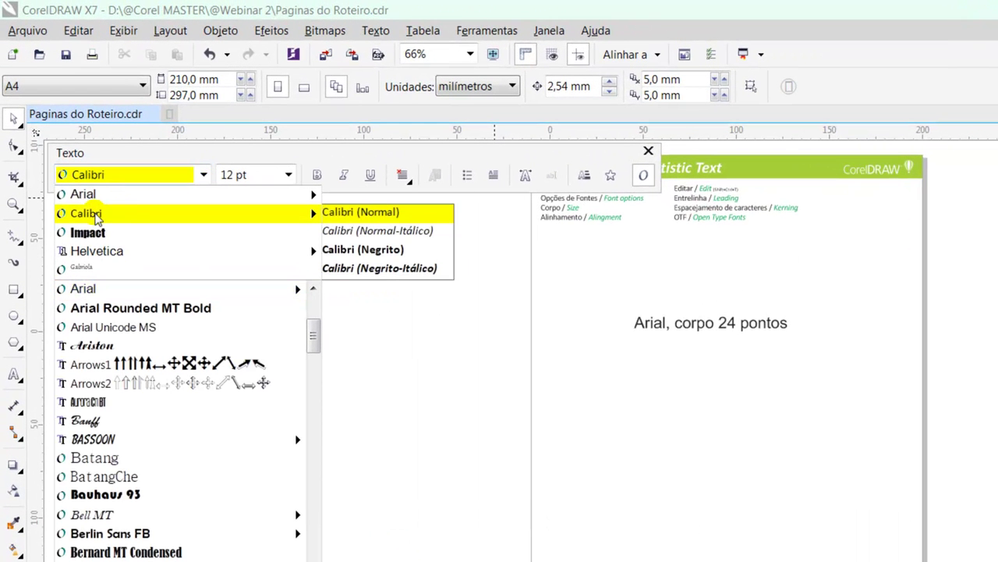
pyautogui.click(95, 215)
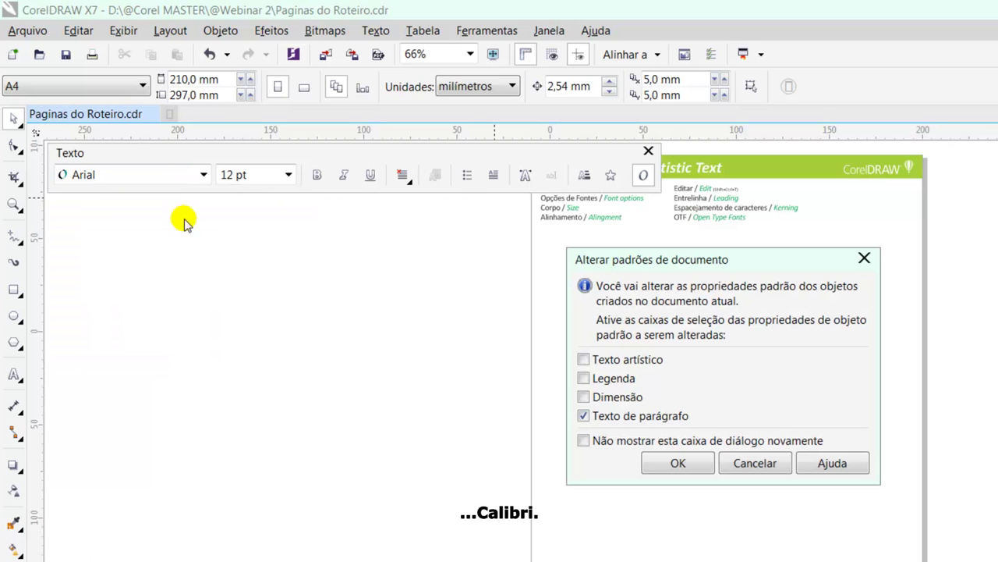
pyautogui.click(583, 415)
pyautogui.click(584, 359)
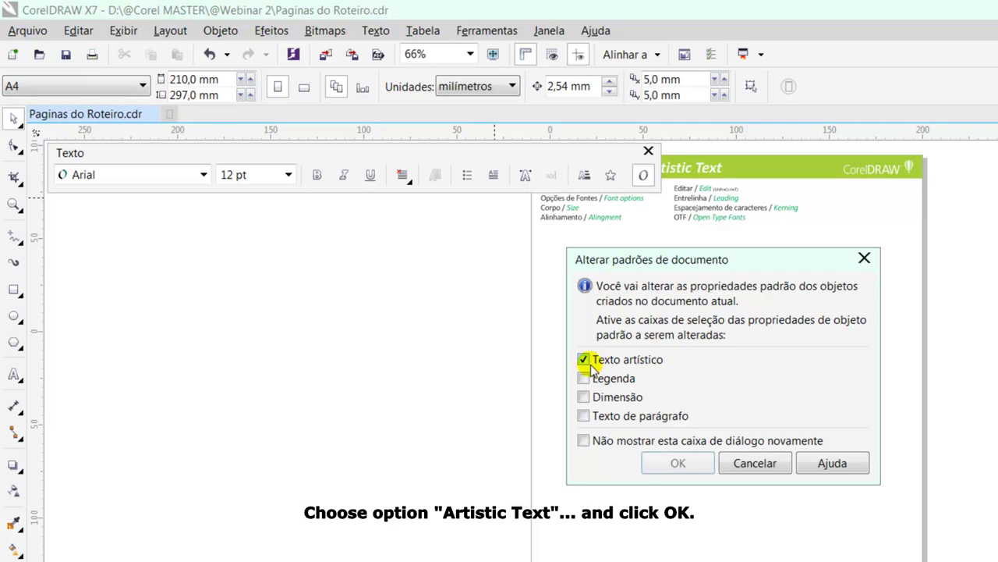
pyautogui.click(677, 463)
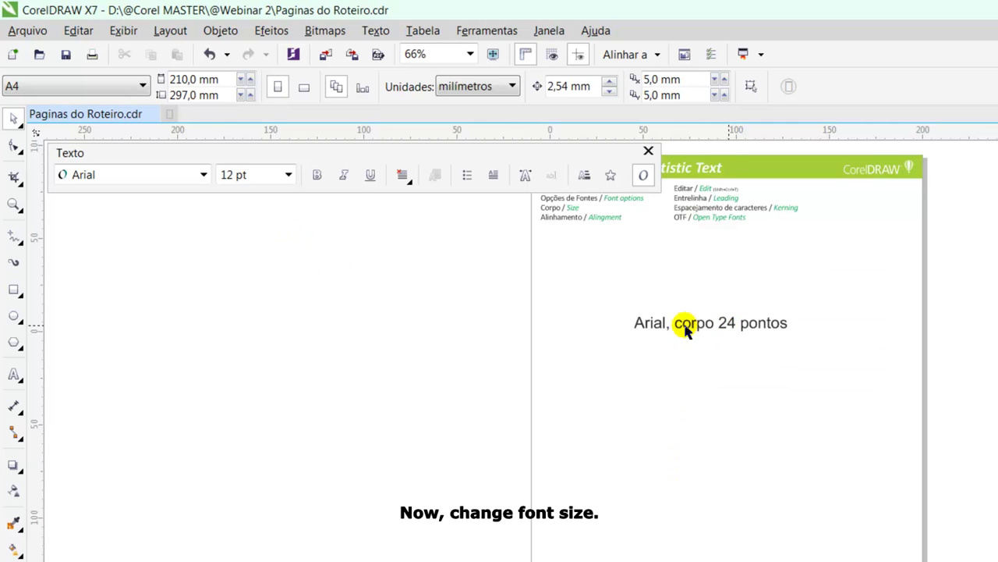
# Step: Set the document's default font size to 36 pt for artistic text only, excluding paragraph text
pyautogui.click(288, 174)
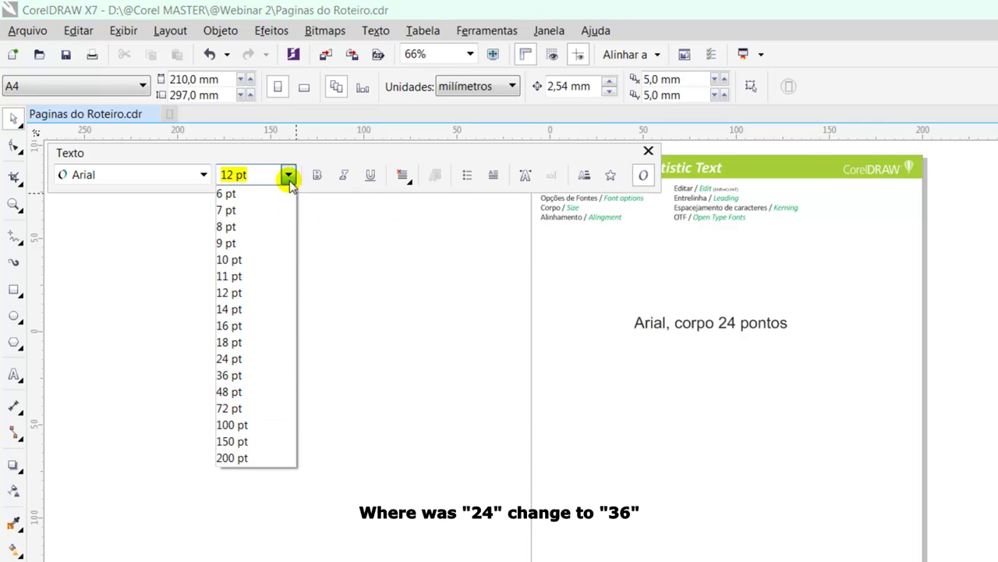
pyautogui.click(256, 375)
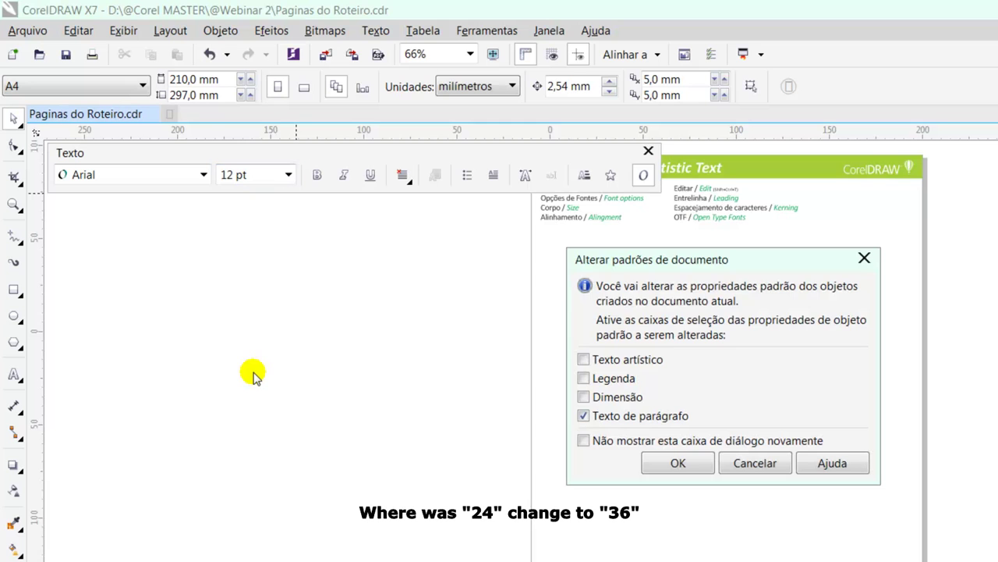
pyautogui.click(583, 416)
pyautogui.click(584, 360)
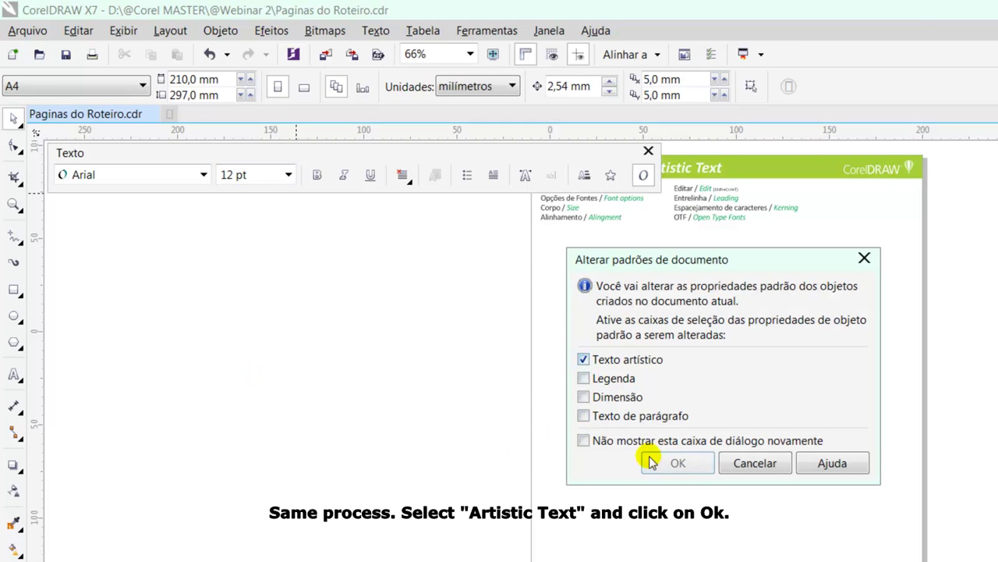
pyautogui.click(675, 463)
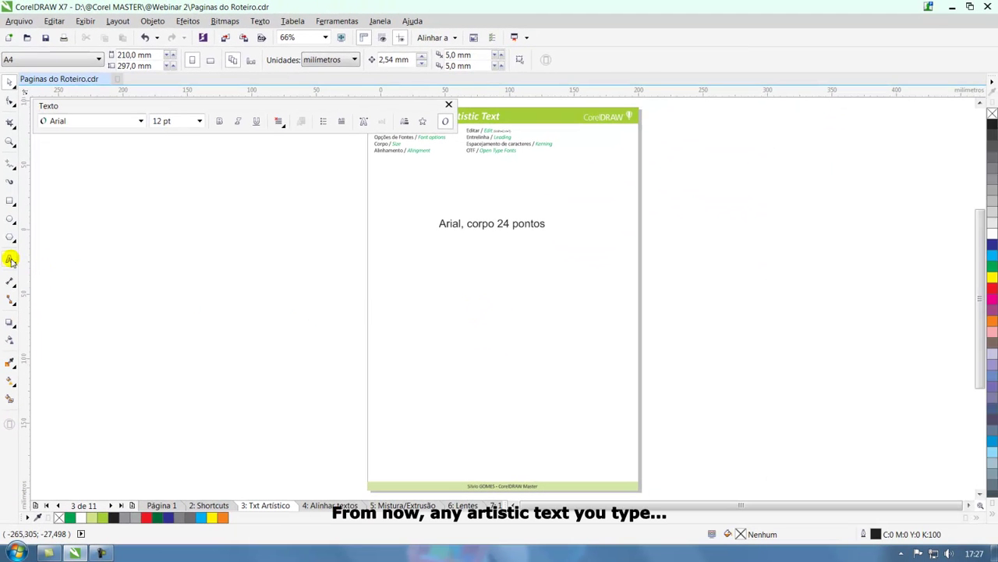
# Step: Add the artistic text "Fonte alterada" below the existing line and select it as an object
pyautogui.click(10, 260)
pyautogui.click(451, 283)
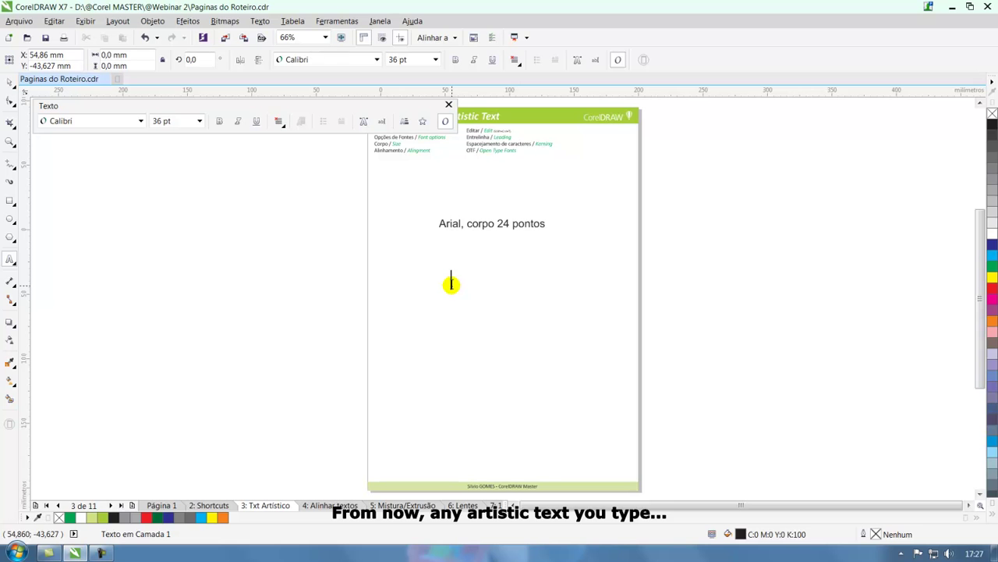
pyautogui.write('Fonte alterada')
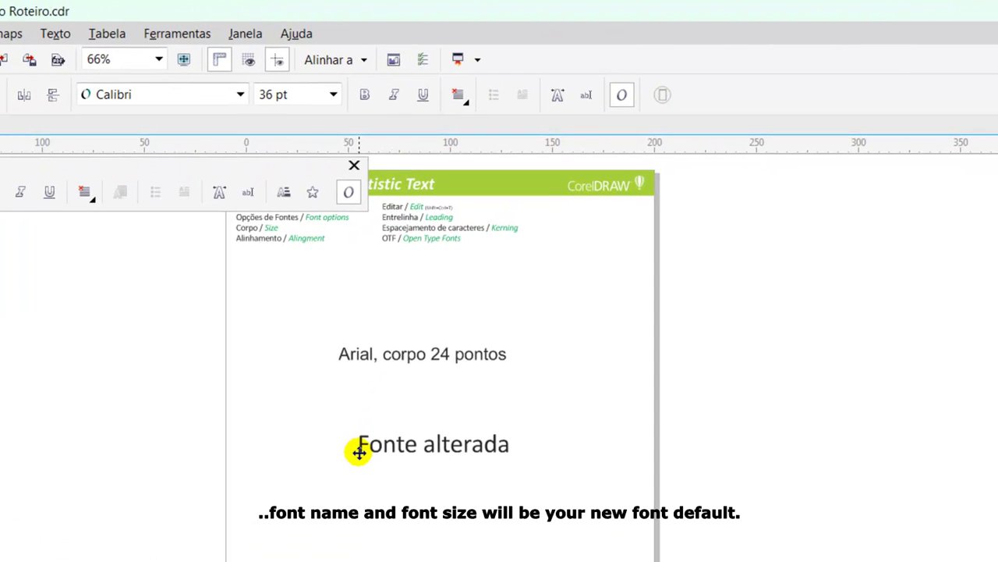
pyautogui.click(359, 450)
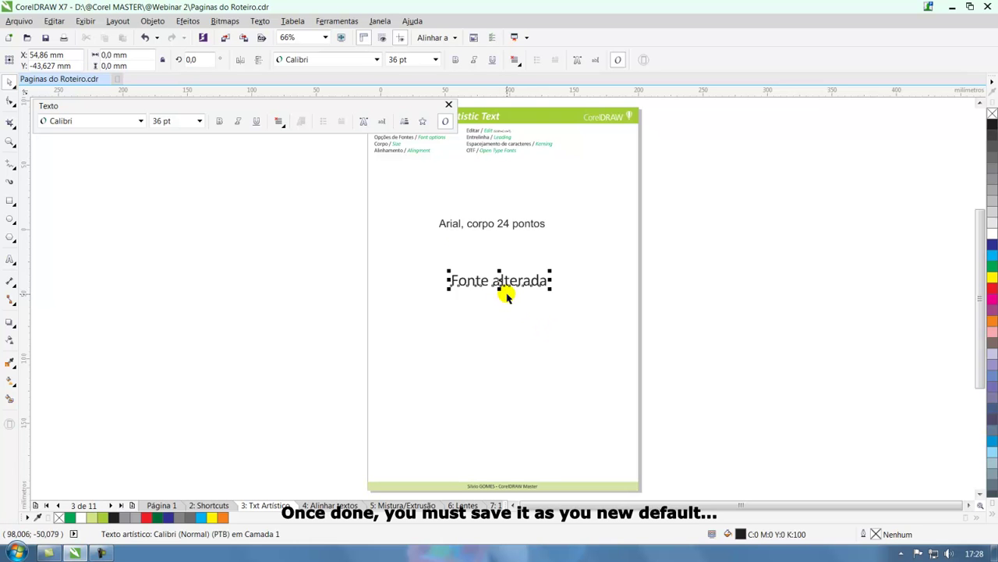
pyautogui.click(342, 23)
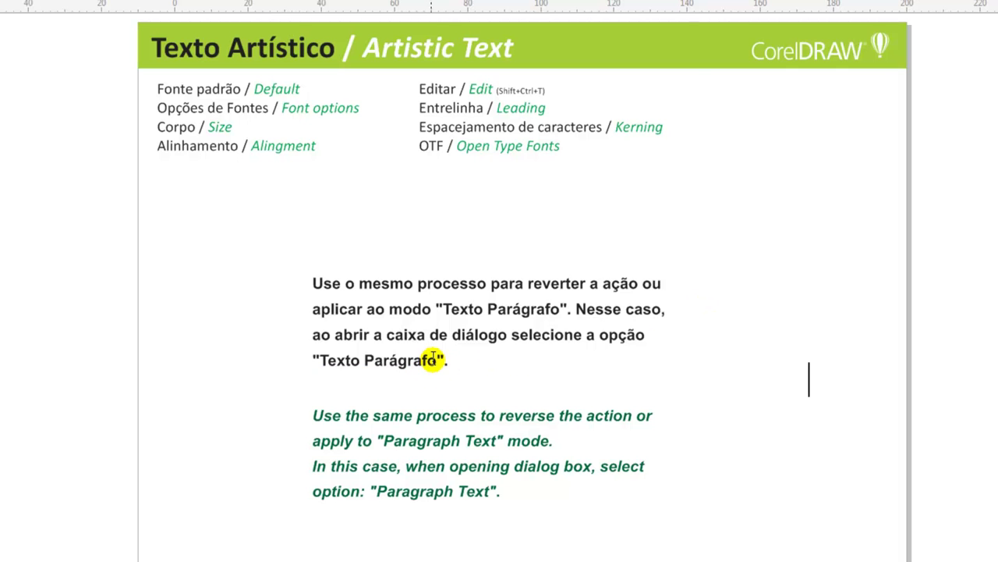
pyautogui.moveTo(438, 361); pyautogui.dragTo(323, 361)
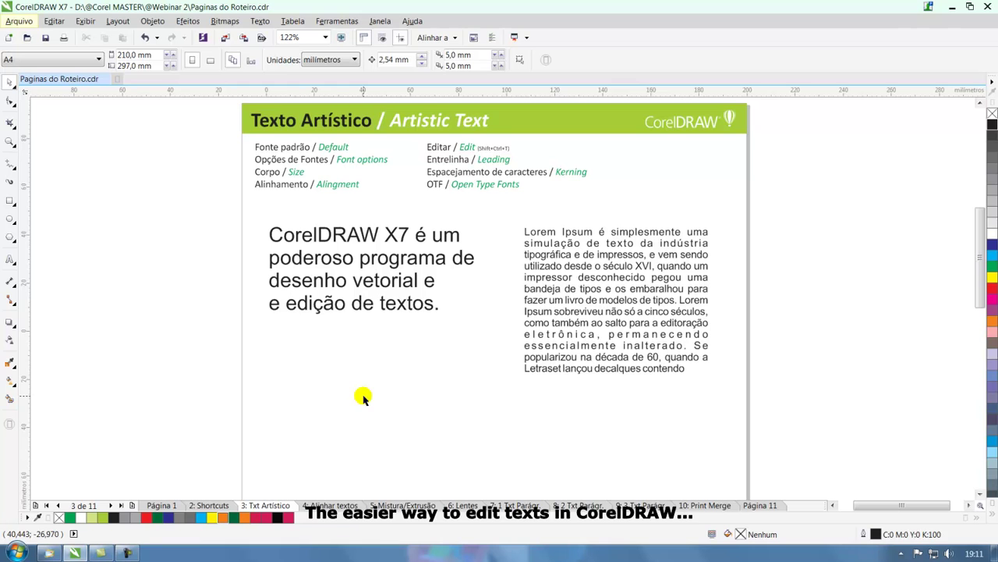
# Step: Add the artistic text "The quick brown fox jumps over the lazy dog." below the two text blocks and shift it slightly down and right
pyautogui.click(10, 259)
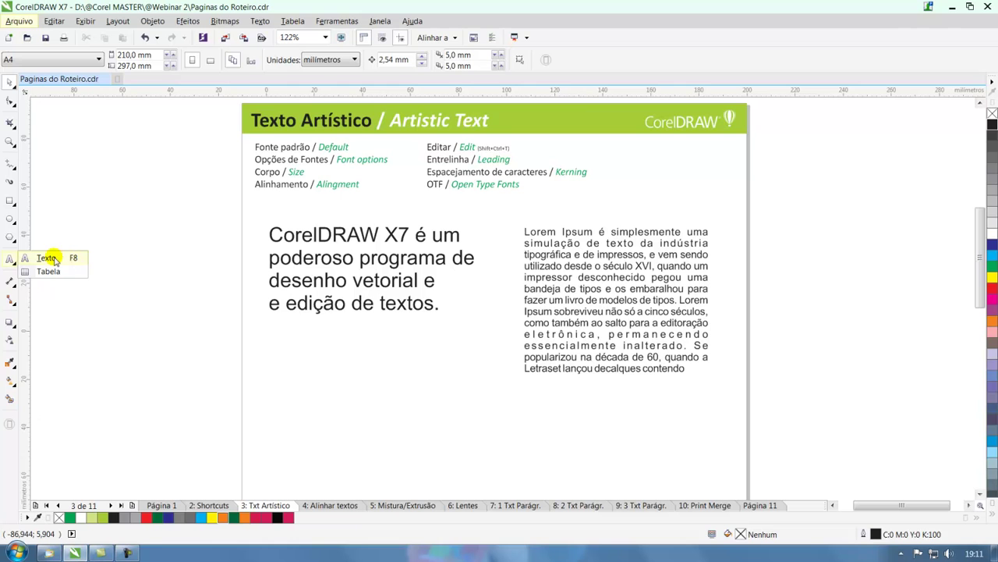
pyautogui.click(48, 259)
pyautogui.click(261, 411)
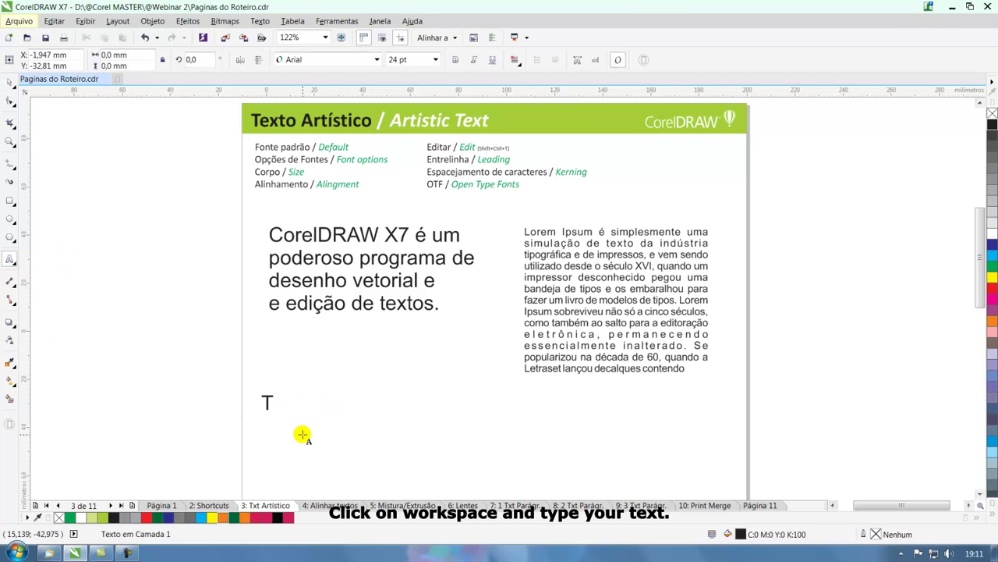
pyautogui.write('The quick brown fox jumps over ')
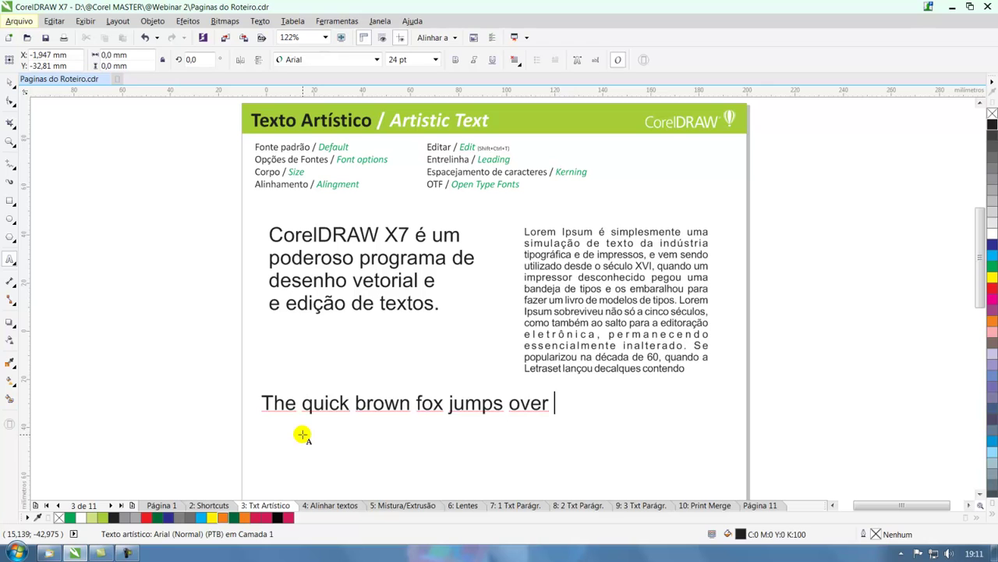
pyautogui.write('the lazy dog.')
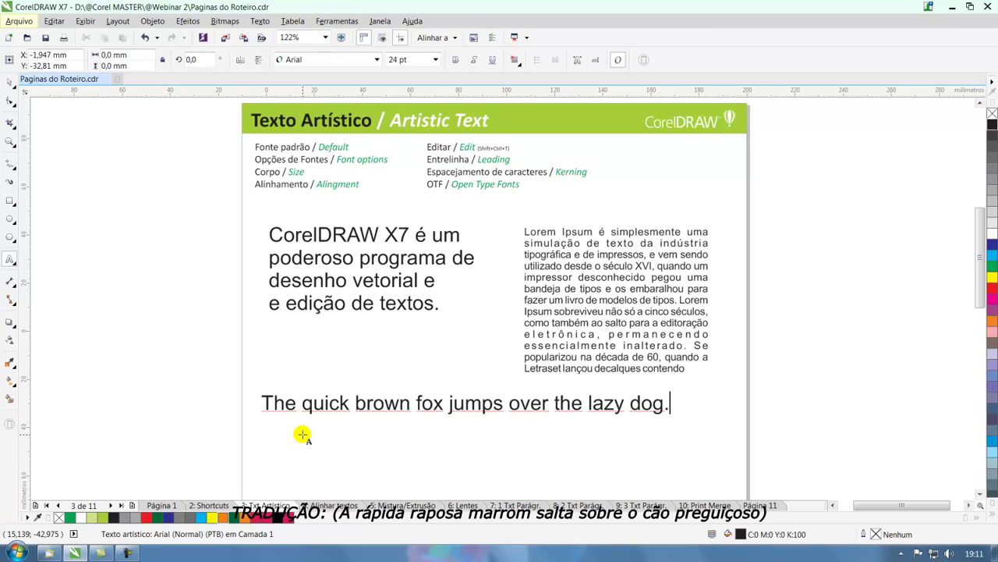
pyautogui.hotkey('ctrl', 'space')
pyautogui.moveTo(492, 407); pyautogui.dragTo(508, 419)
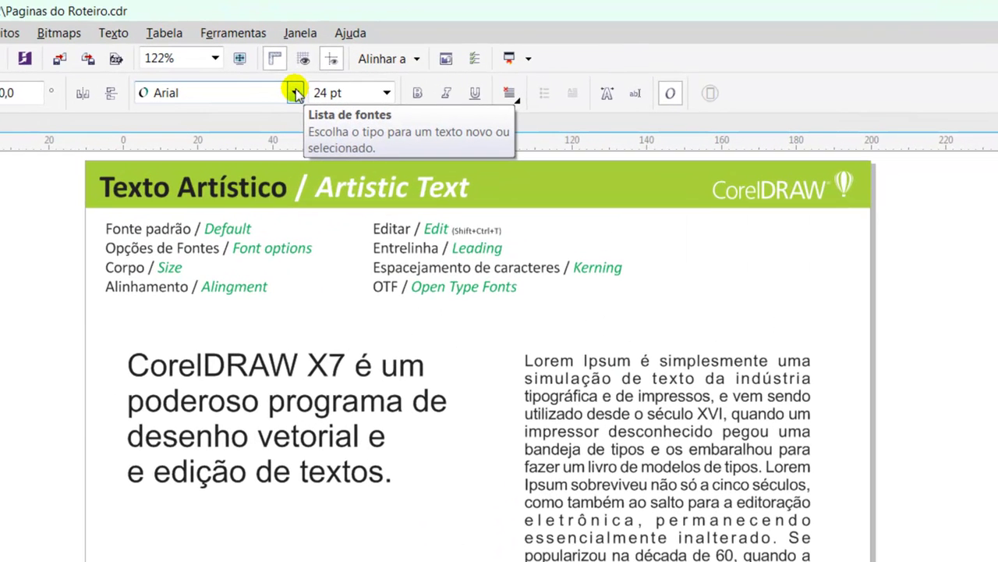
# Step: Change the quick brown fox sentence's font to Garamond-Normal and move the sentence slightly to the left
pyautogui.click(295, 92)
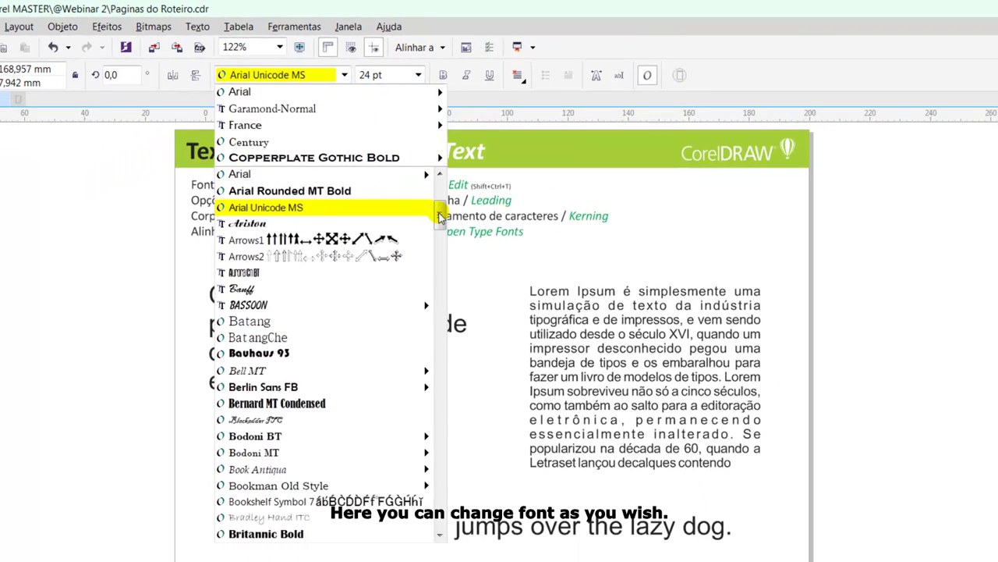
pyautogui.scroll(5, 412, 238)
pyautogui.moveTo(443, 187); pyautogui.dragTo(441, 298)
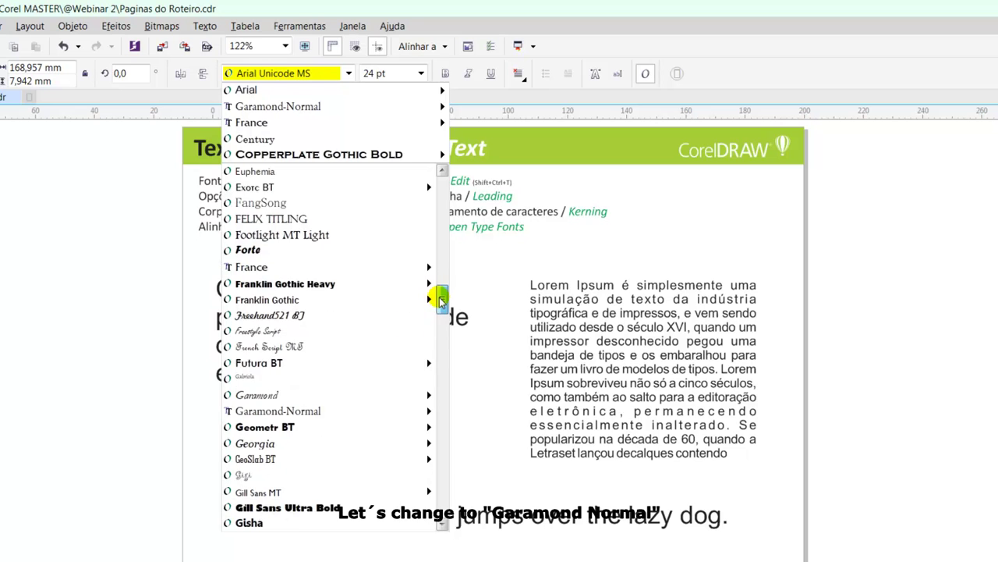
pyautogui.click(276, 411)
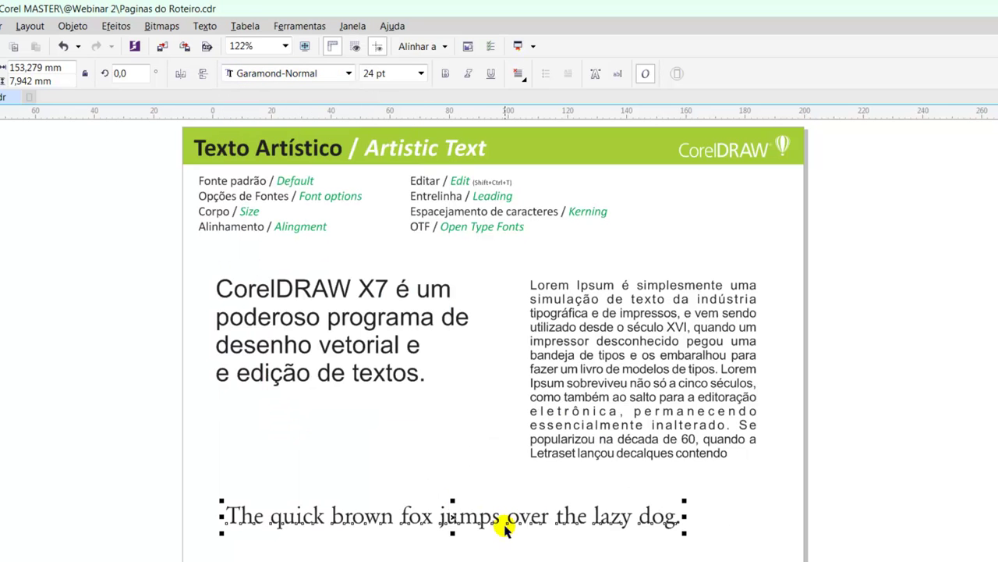
pyautogui.moveTo(509, 511); pyautogui.dragTo(482, 516)
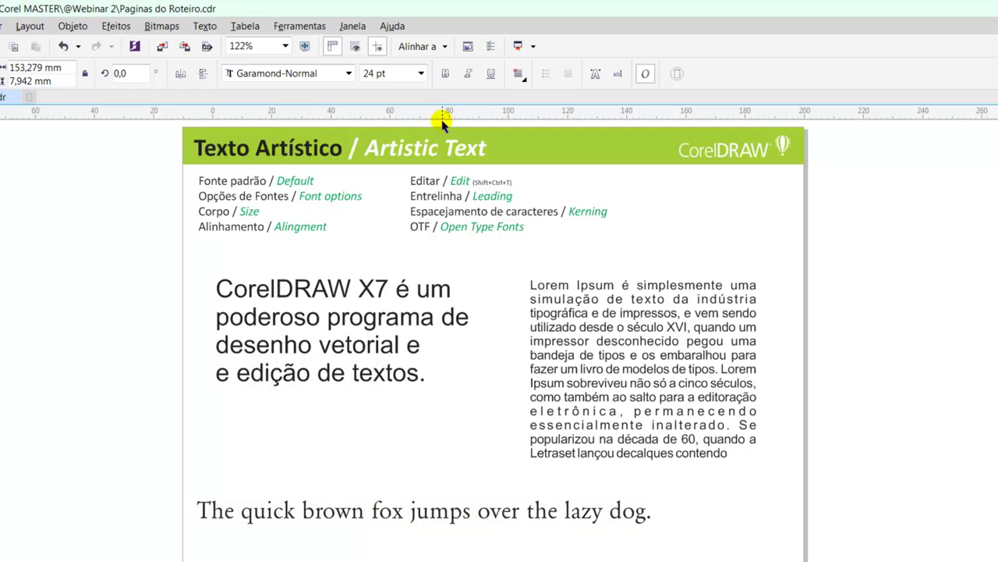
# Step: Try bold, italic and underline on the quick brown fox sentence and view the available text alignment options
pyautogui.click(444, 74)
pyautogui.click(468, 73)
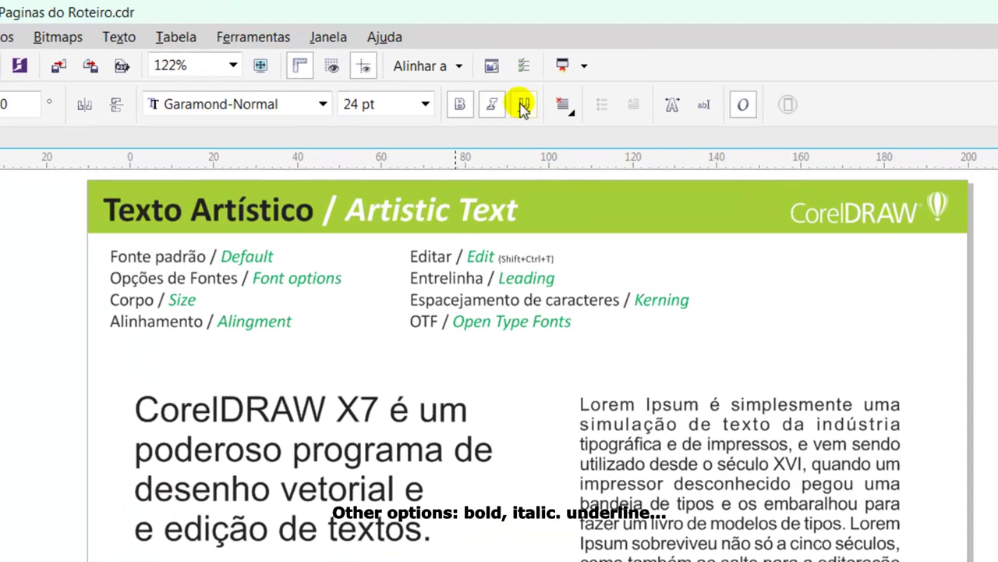
pyautogui.click(568, 107)
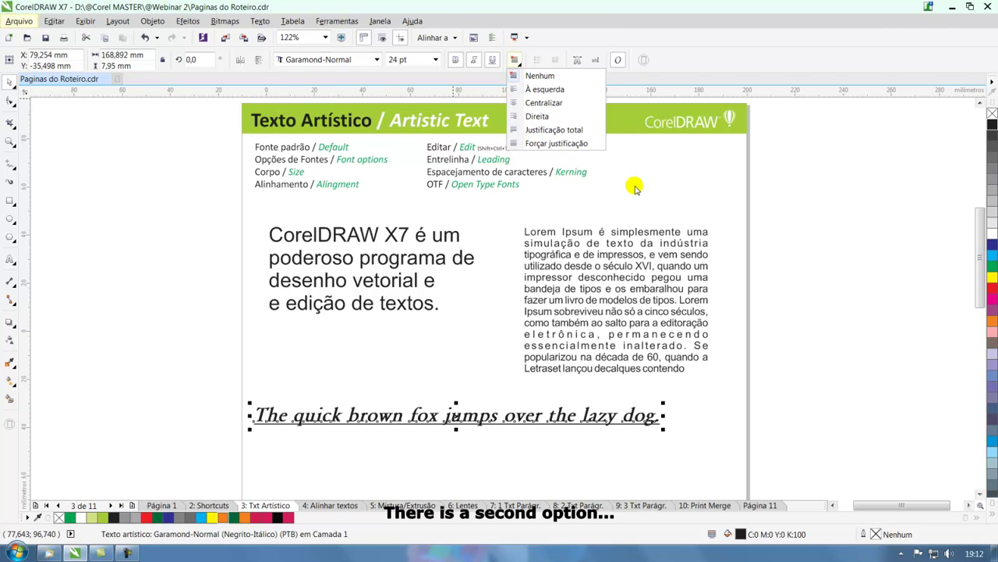
pyautogui.click(635, 187)
# Step: Undo the underline, italic and bold formatting of the quick brown fox sentence
pyautogui.hotkey('ctrl', 'z')
pyautogui.hotkey('ctrl', 'z')
pyautogui.hotkey('ctrl', 'z')
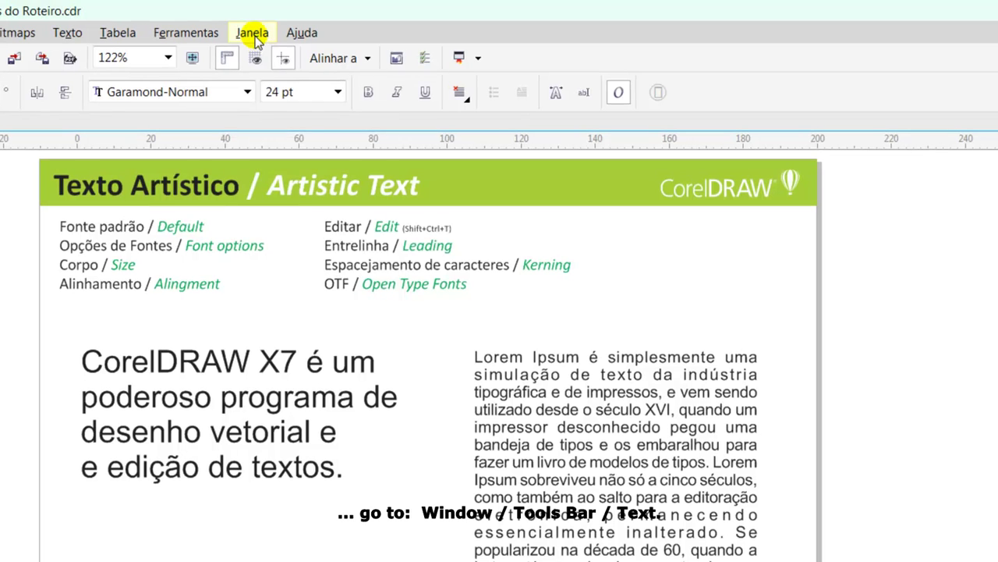
# Step: Show the Text toolbar, look through its font and size lists without changing the sentence, and close the toolbar
pyautogui.click(256, 35)
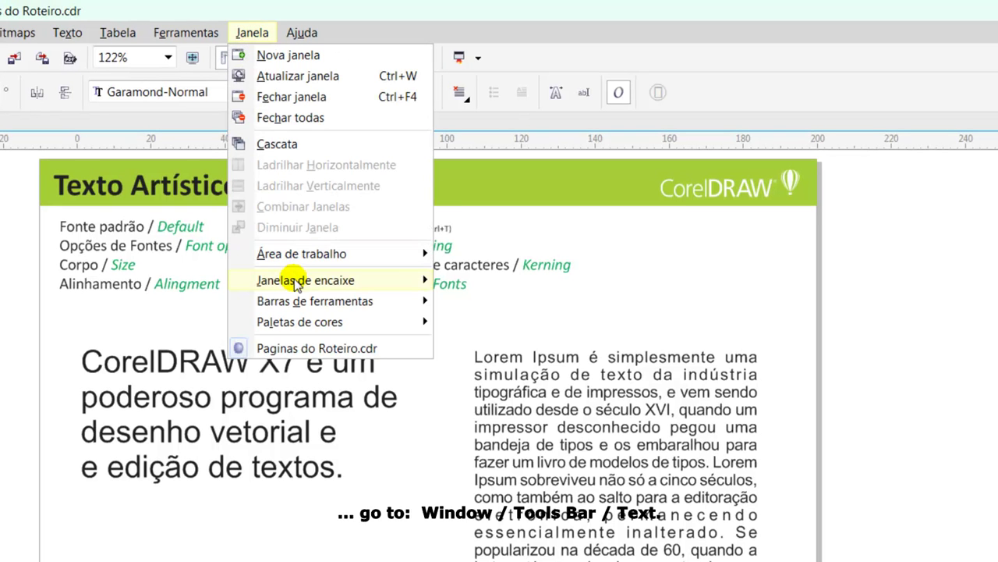
pyautogui.moveTo(299, 258)
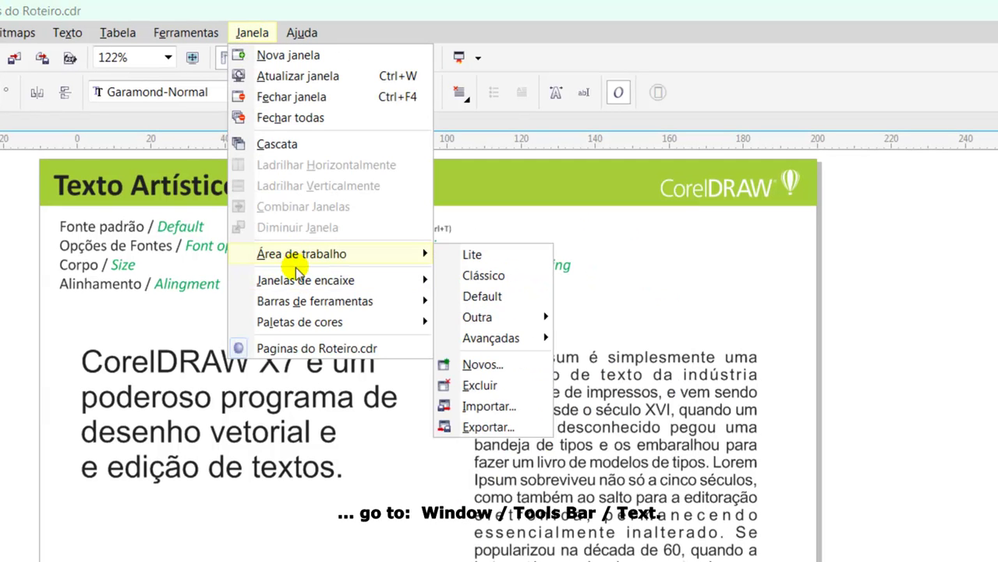
pyautogui.moveTo(312, 303)
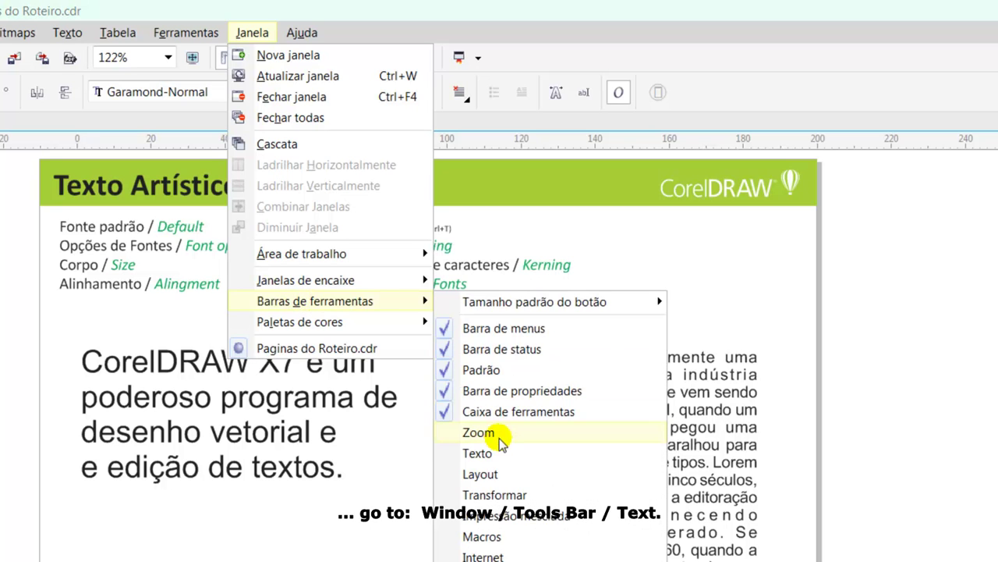
pyautogui.click(487, 457)
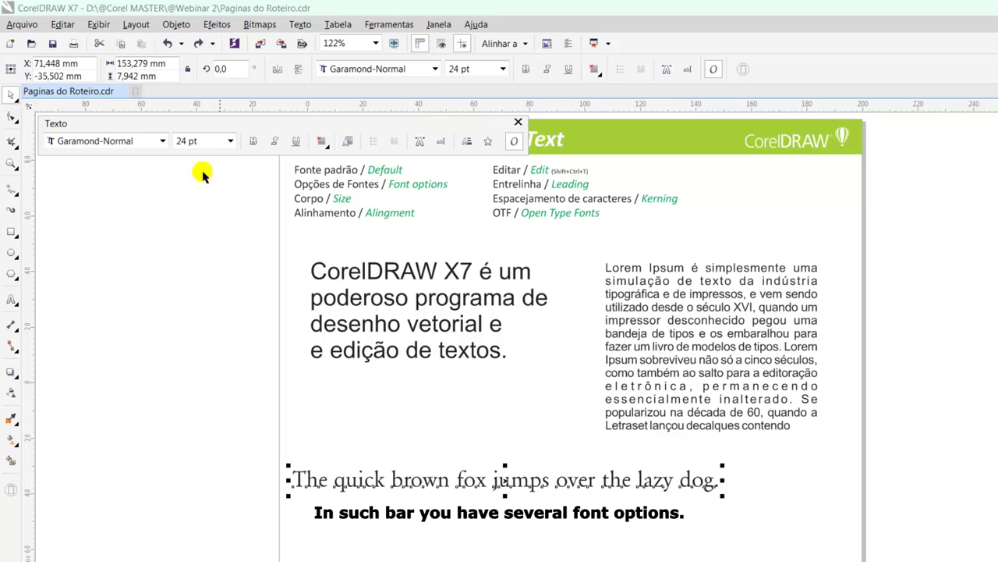
pyautogui.click(163, 140)
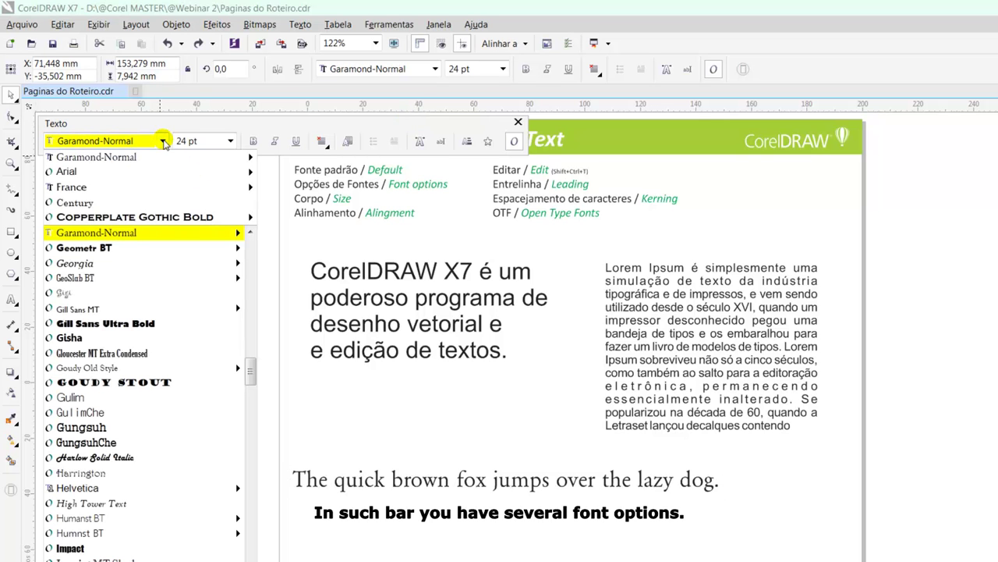
pyautogui.click(163, 140)
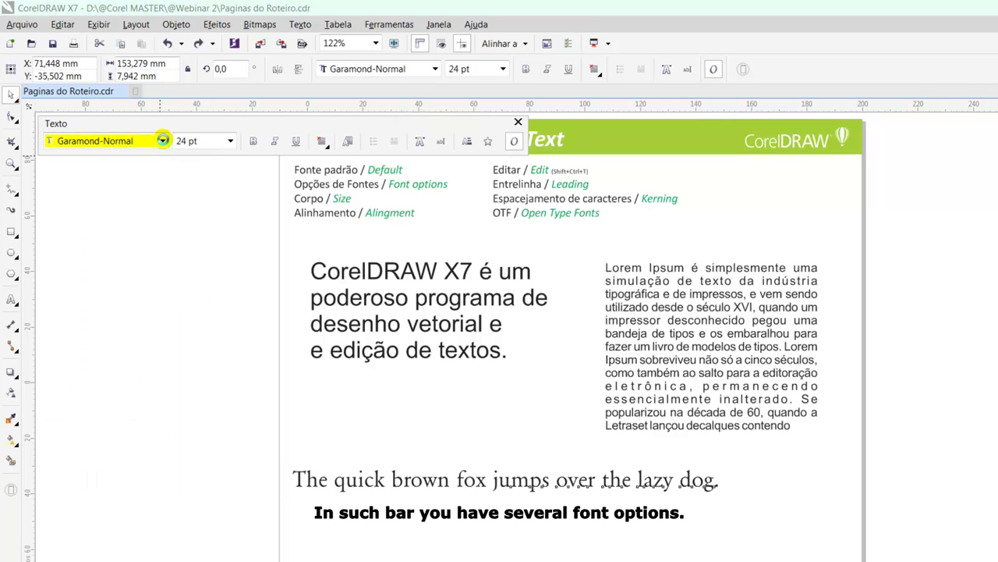
pyautogui.click(231, 140)
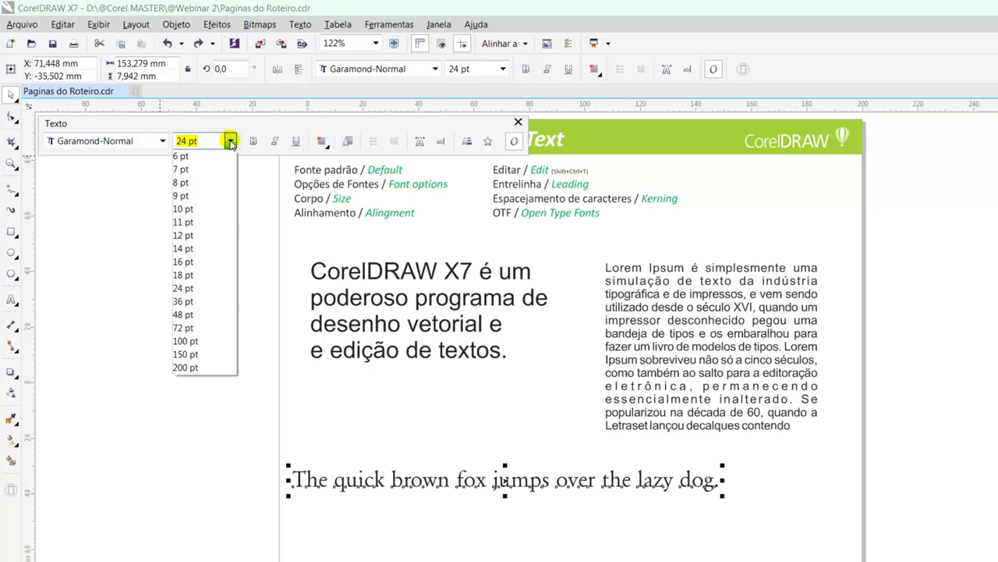
pyautogui.click(231, 141)
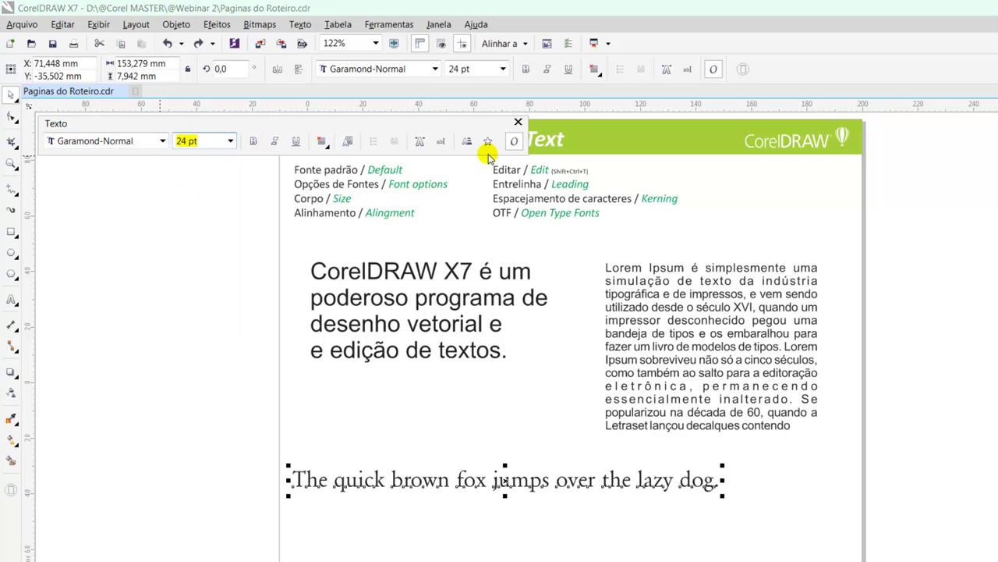
pyautogui.click(518, 123)
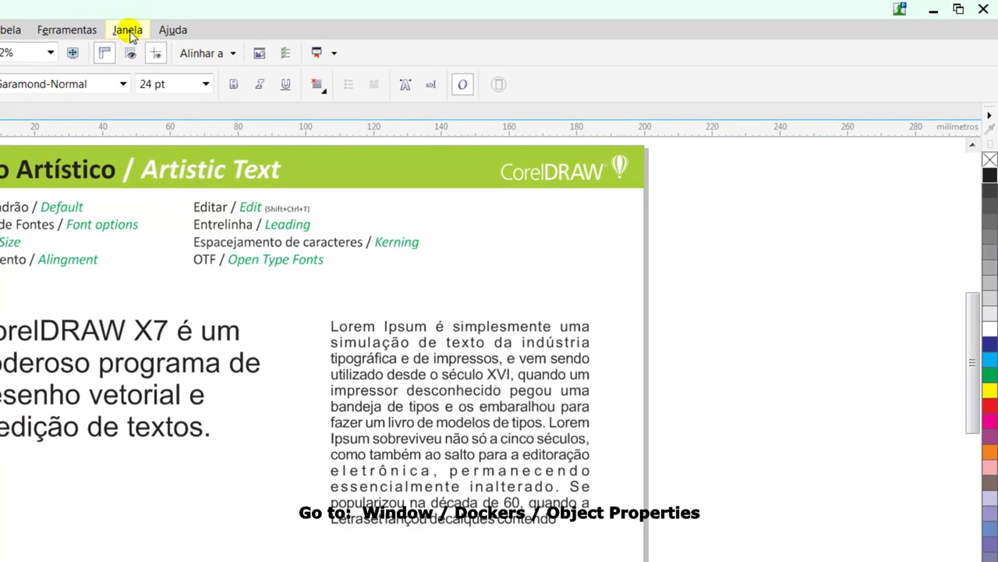
# Step: Open the Object Properties docker and display the character properties of the quick brown fox sentence
pyautogui.click(128, 30)
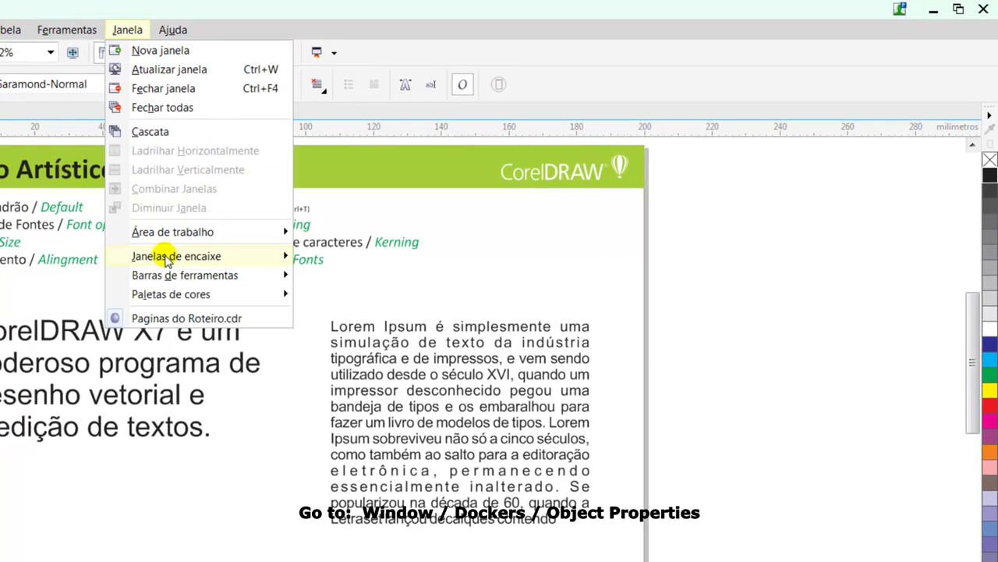
pyautogui.moveTo(166, 260)
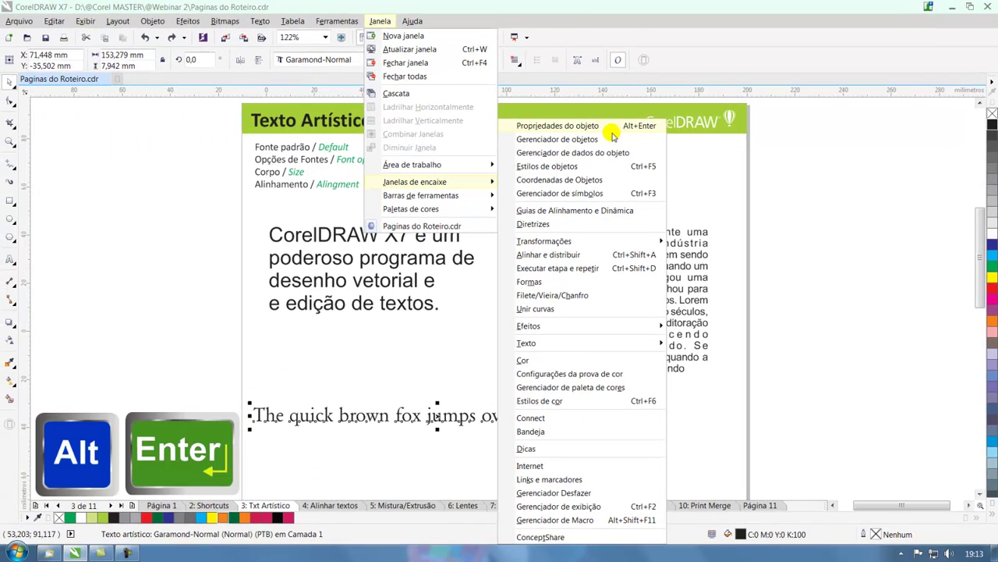
pyautogui.click(621, 132)
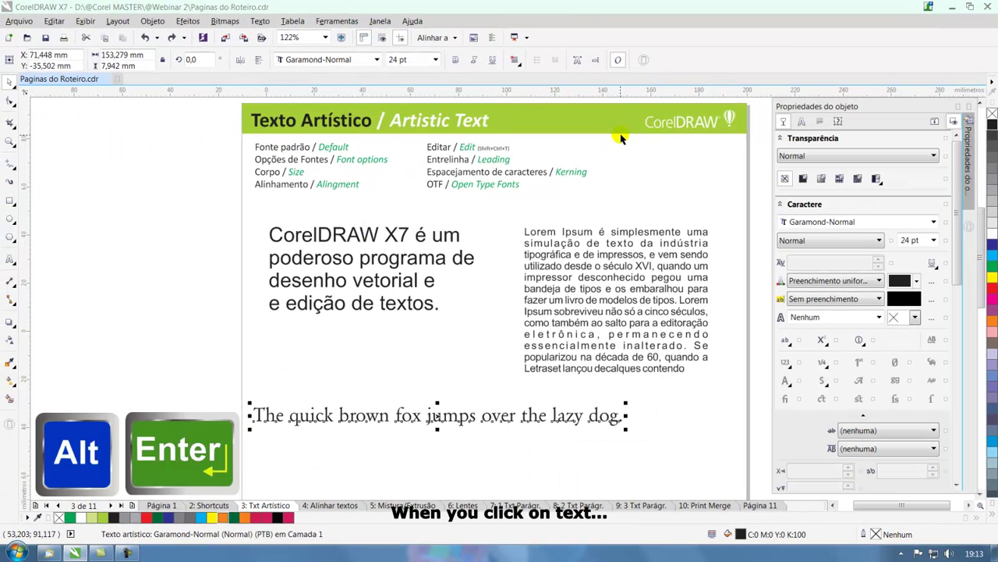
pyautogui.click(676, 399)
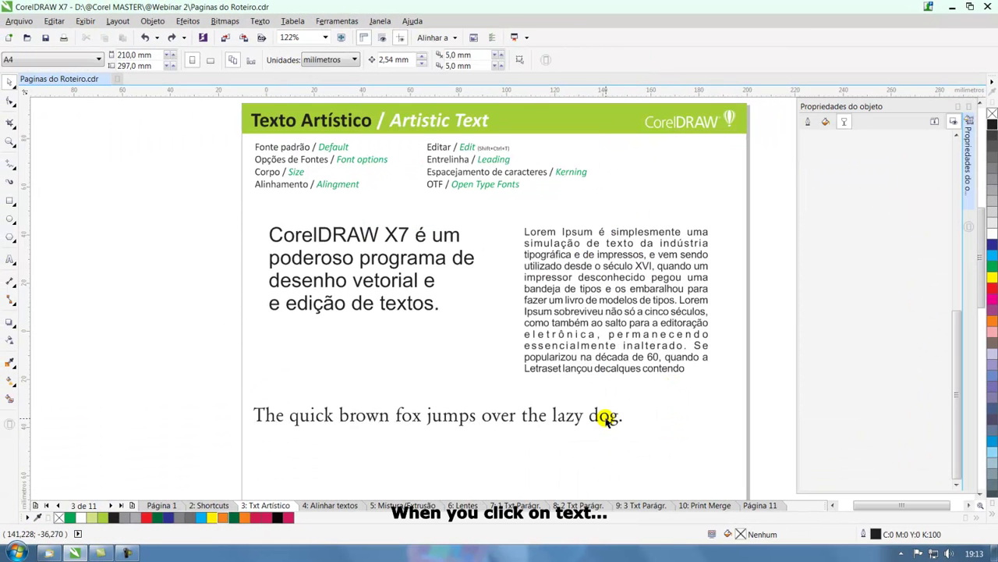
pyautogui.click(605, 419)
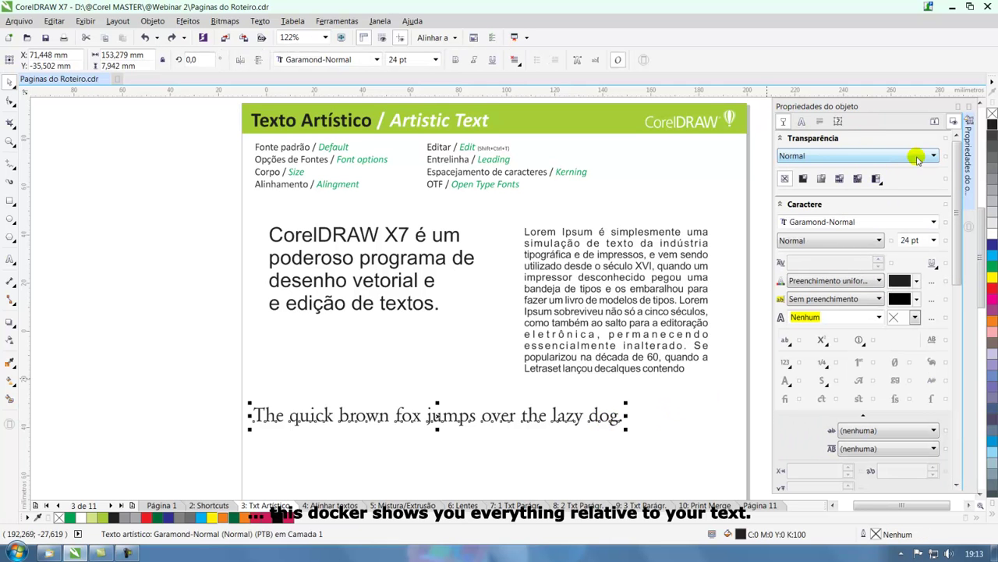
pyautogui.click(801, 121)
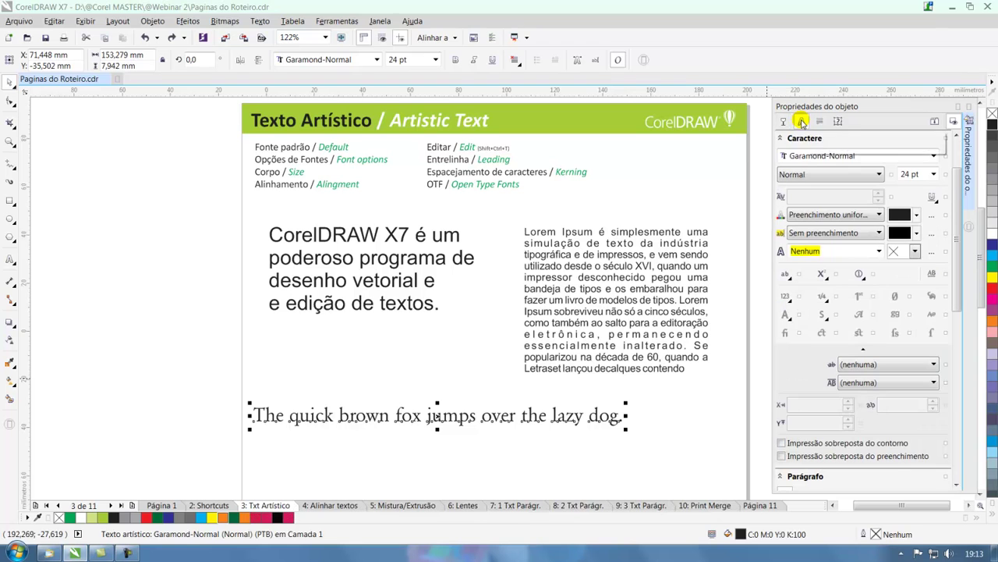
# Step: Center-align the four-line "CorelDRAW X7 é um poderoso programa" text using the paragraph properties in the docker
pyautogui.click(383, 264)
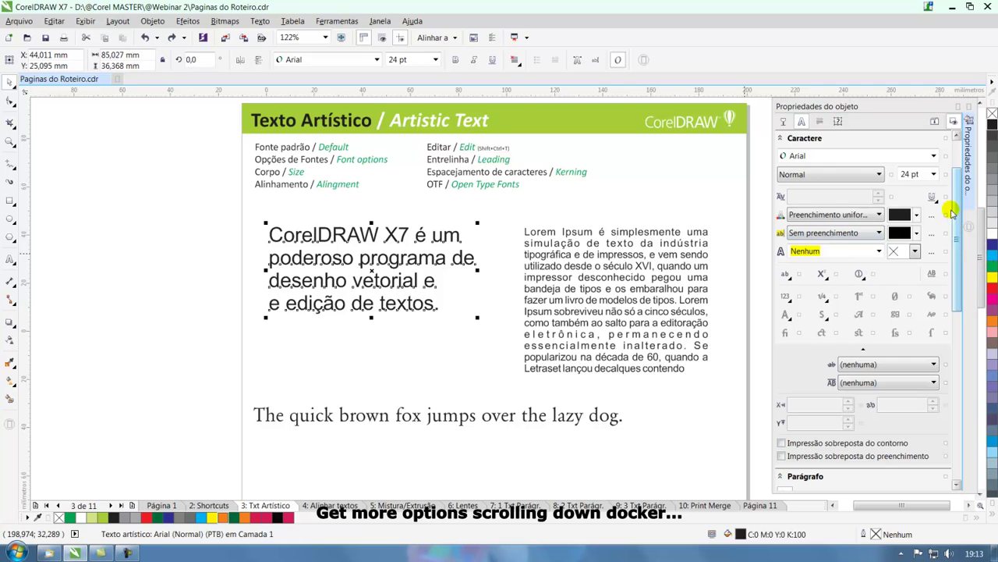
pyautogui.moveTo(954, 216); pyautogui.dragTo(955, 320)
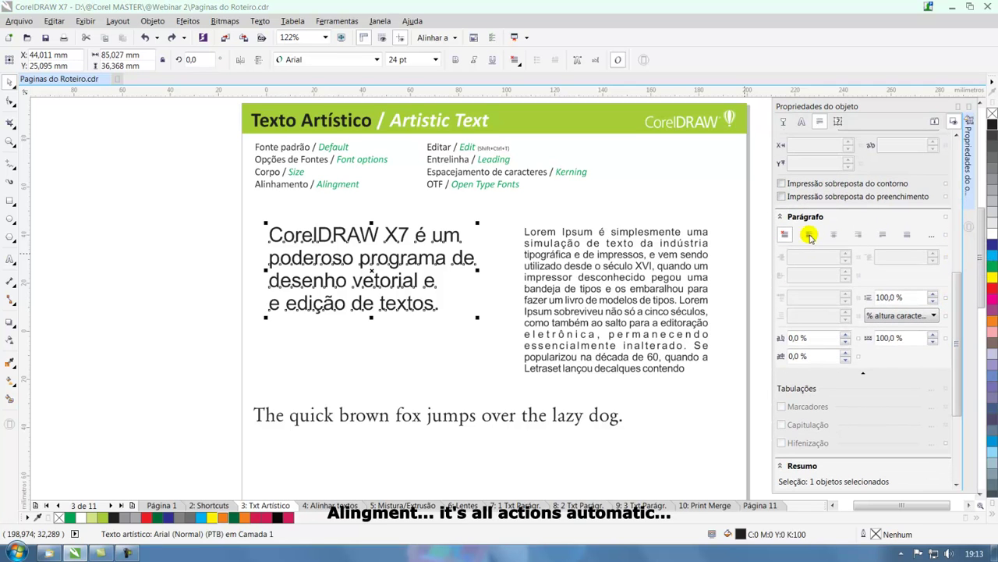
pyautogui.click(835, 235)
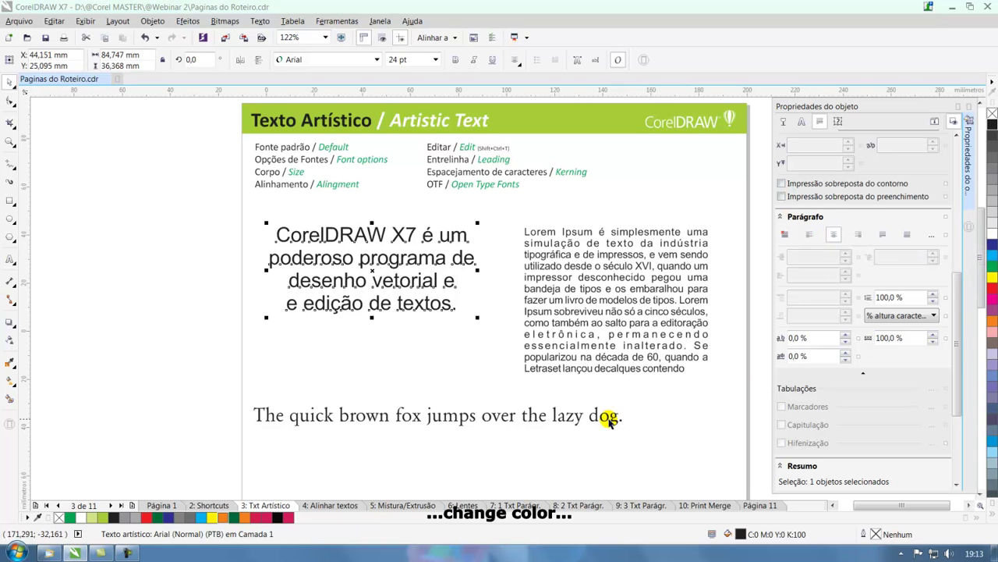
# Step: Fill the quick brown fox sentence with green and bring its character properties into view
pyautogui.click(576, 418)
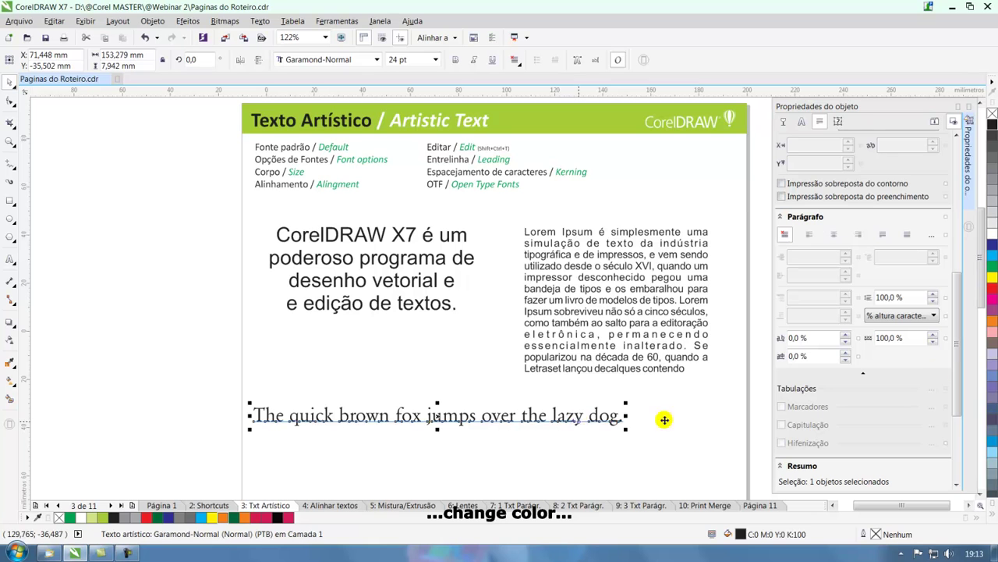
pyautogui.click(992, 289)
pyautogui.moveTo(958, 323); pyautogui.dragTo(958, 190)
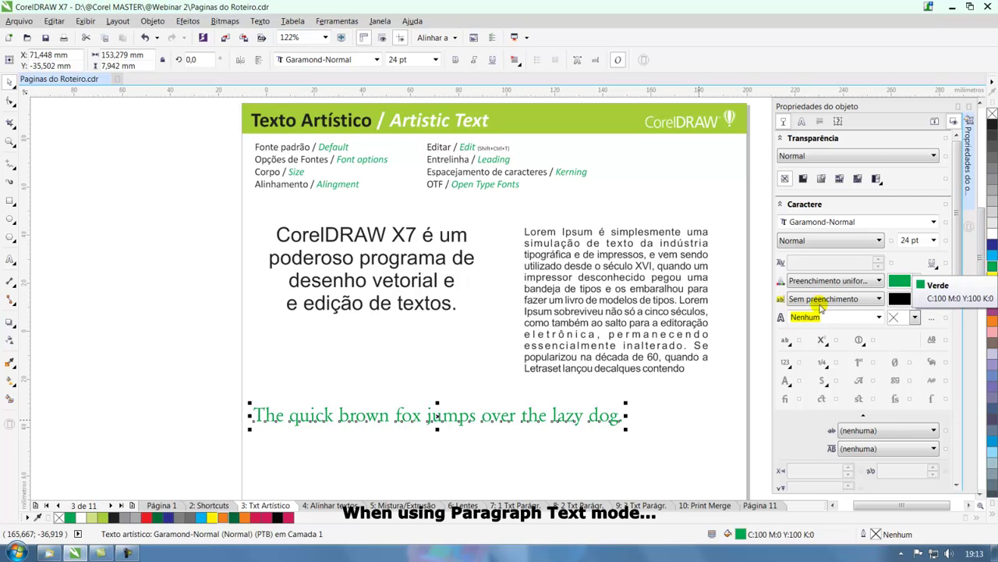
# Step: Examine the paragraph and character options available for the Lorem Ipsum paragraph text in the docker, and deselect it
pyautogui.click(626, 254)
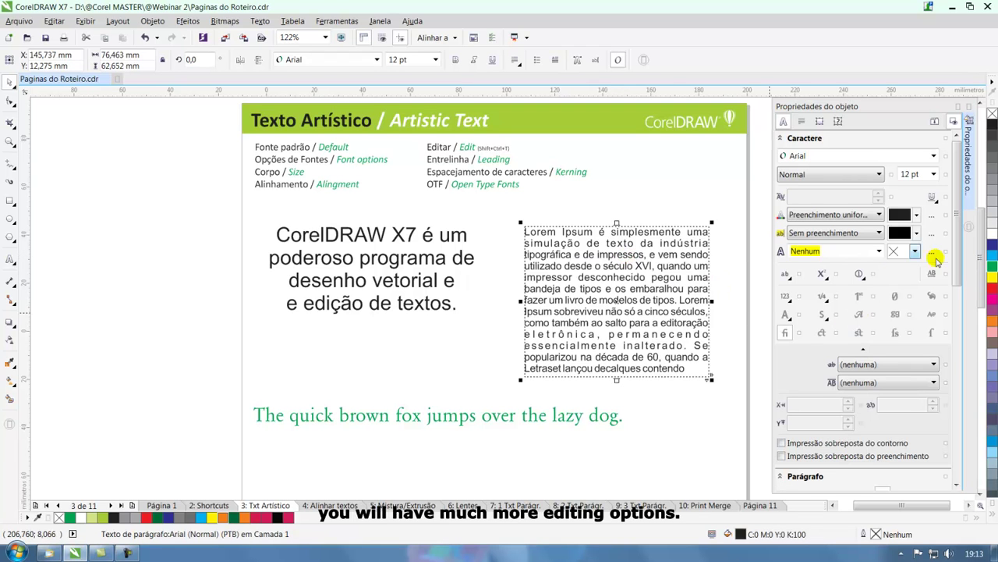
pyautogui.moveTo(959, 274); pyautogui.dragTo(961, 341)
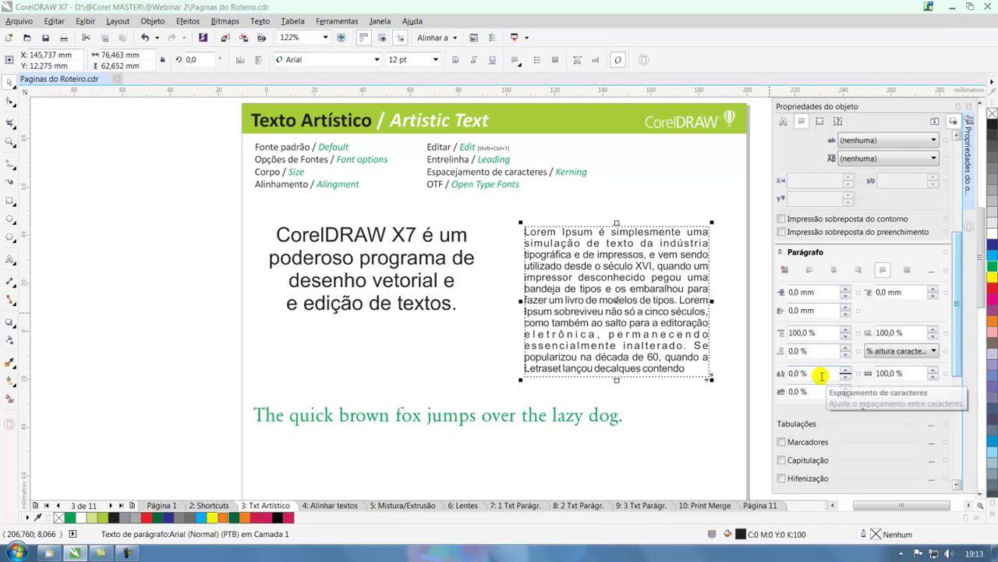
pyautogui.click(783, 122)
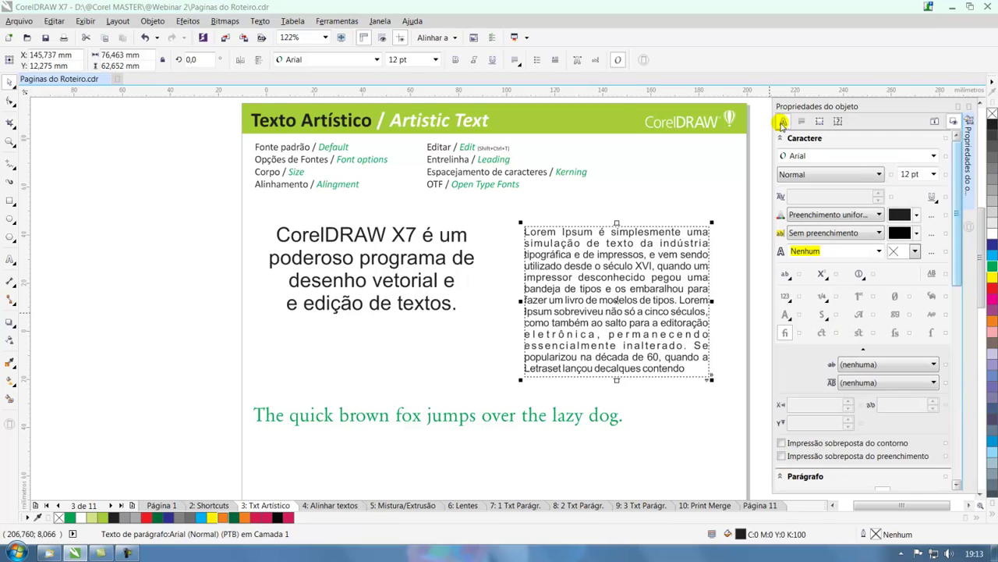
pyautogui.click(676, 191)
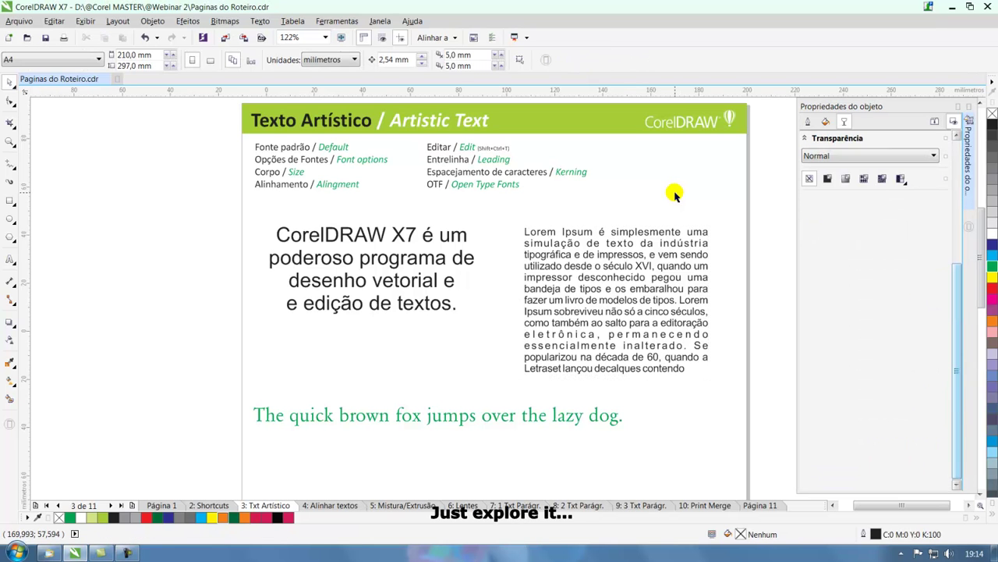
# Step: Move the Lorem Ipsum paragraph text about 16 mm to the left, closer to the centered text
pyautogui.click(599, 235)
pyautogui.moveTo(600, 236); pyautogui.dragTo(560, 232)
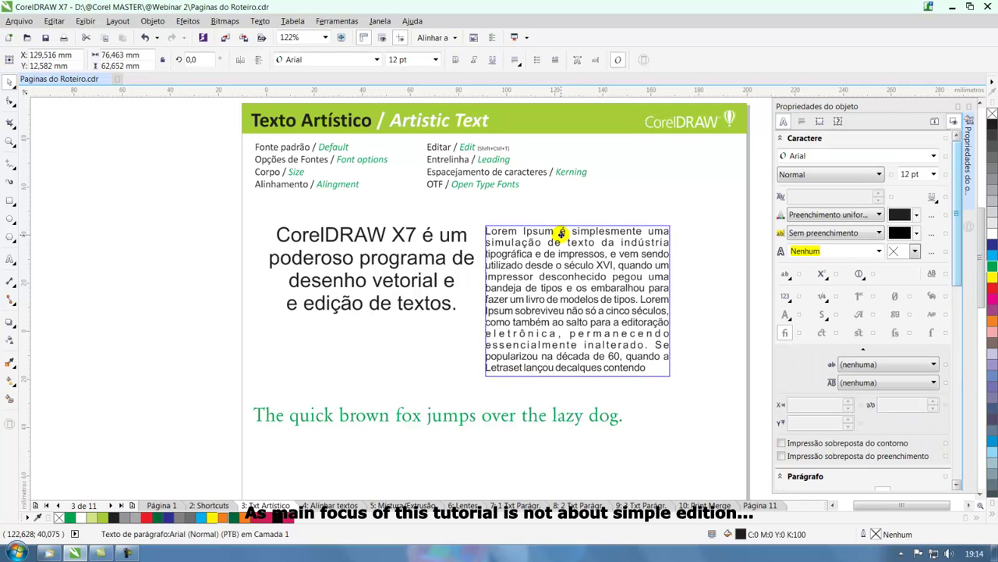
pyautogui.click(703, 232)
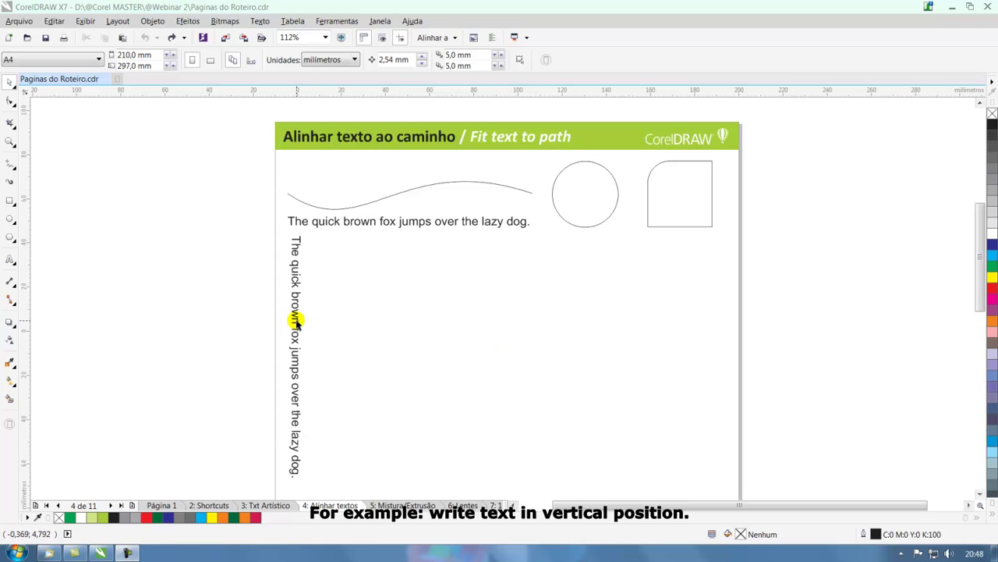
# Step: Add the artistic text "Texto vertical" in the empty area below the horizontal sentence on the Fit text to path page
pyautogui.click(9, 261)
pyautogui.click(49, 258)
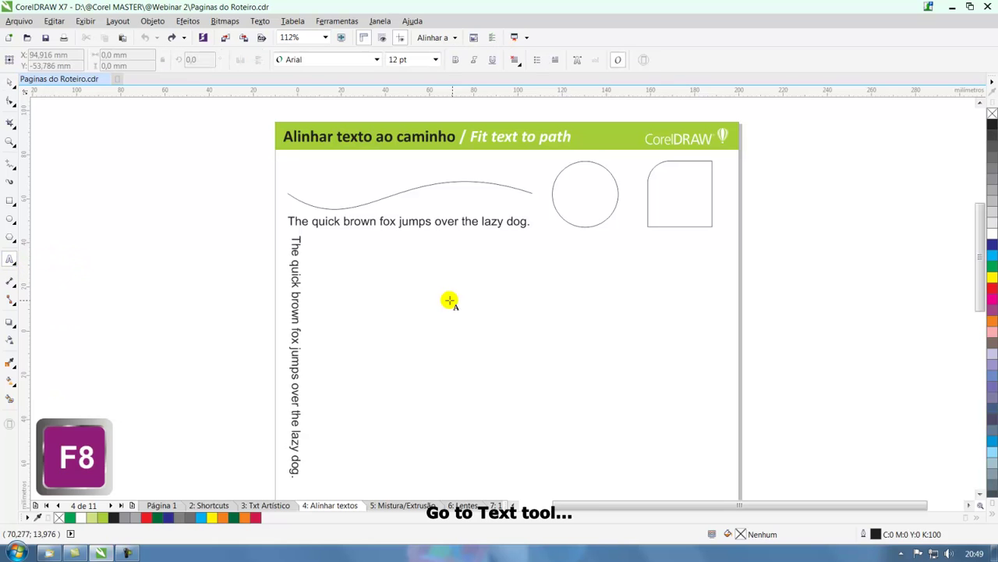
pyautogui.click(450, 297)
pyautogui.write('Text')
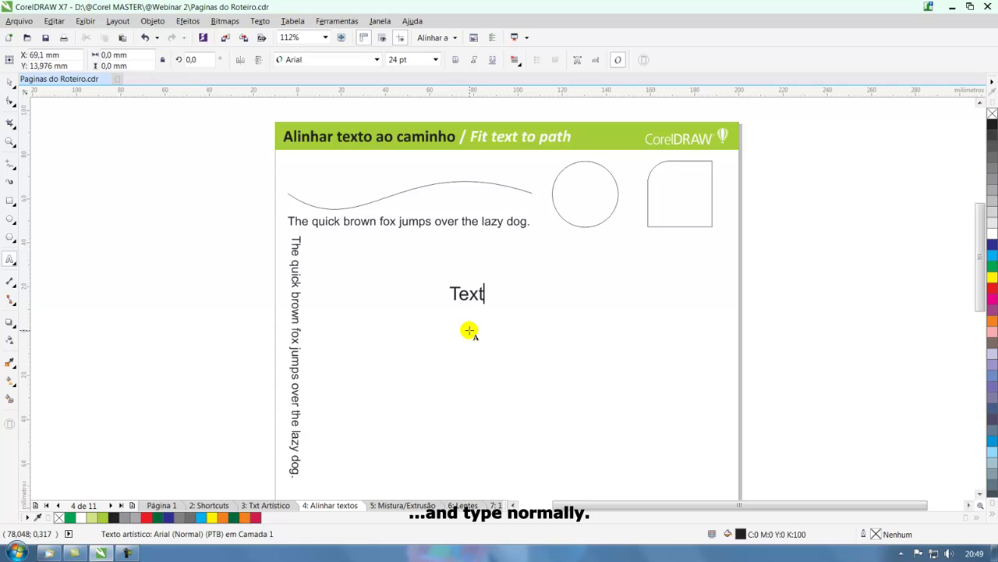
pyautogui.write('o vertica')
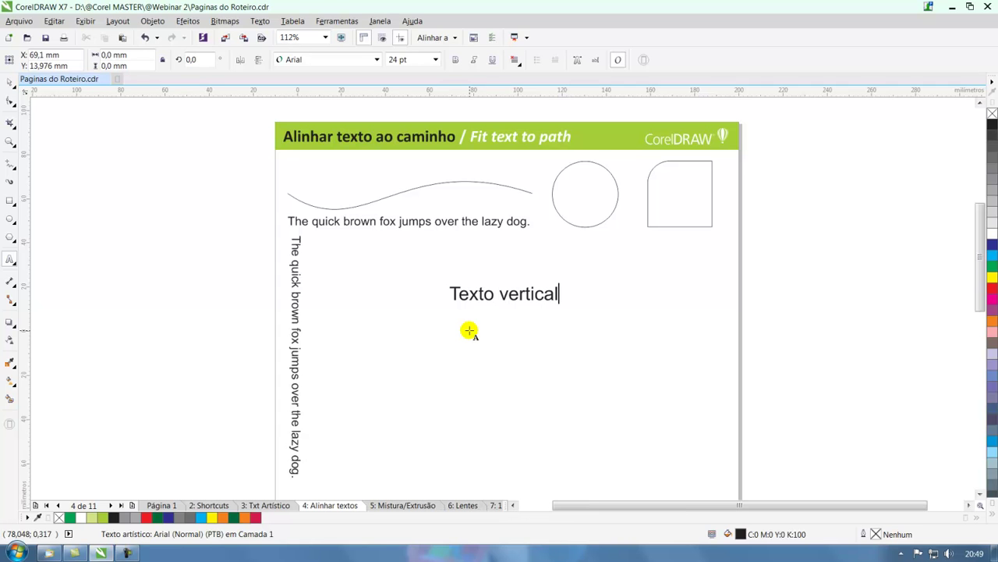
pyautogui.write('l')
pyautogui.hotkey('ctrl', 'space')
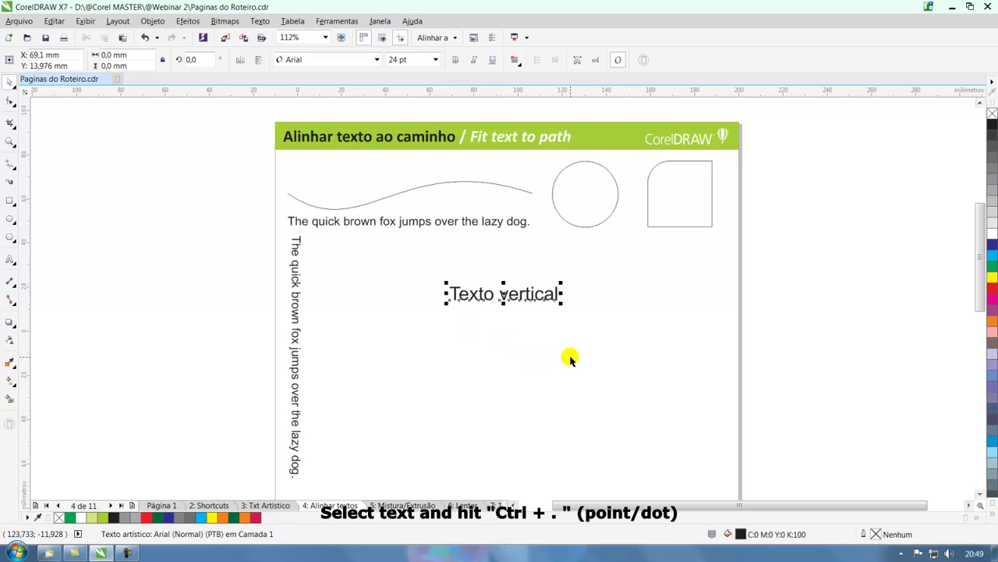
# Step: Switch "Texto vertical" to vertical orientation and back to horizontal twice, and deselect it
pyautogui.hotkey('ctrl', '.')
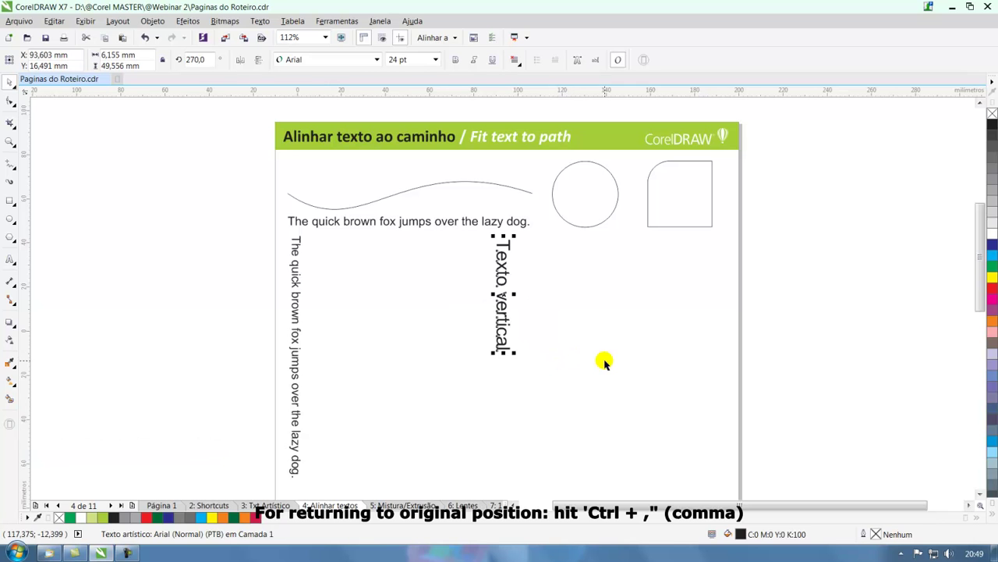
pyautogui.hotkey('ctrl', ',')
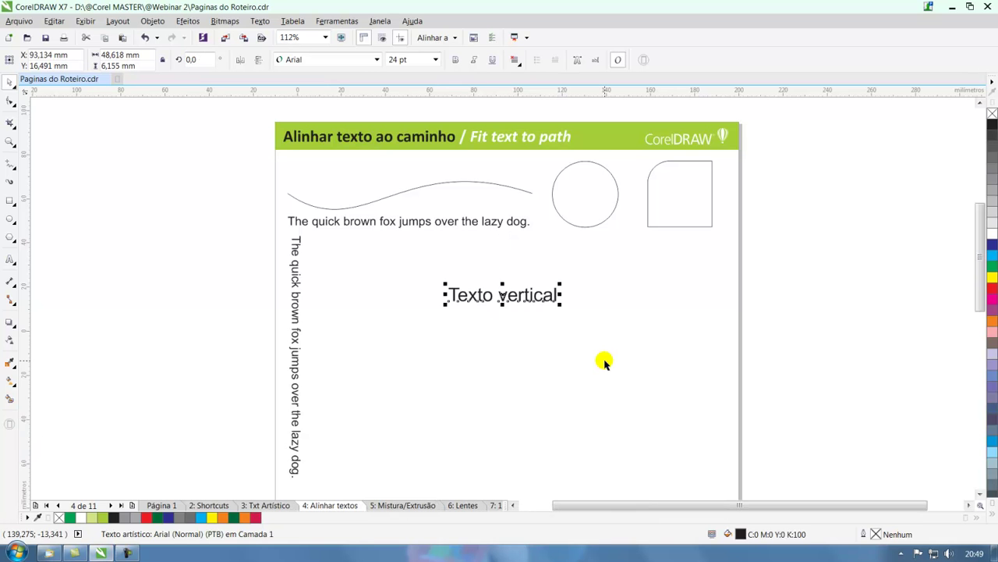
pyautogui.hotkey('ctrl', '.')
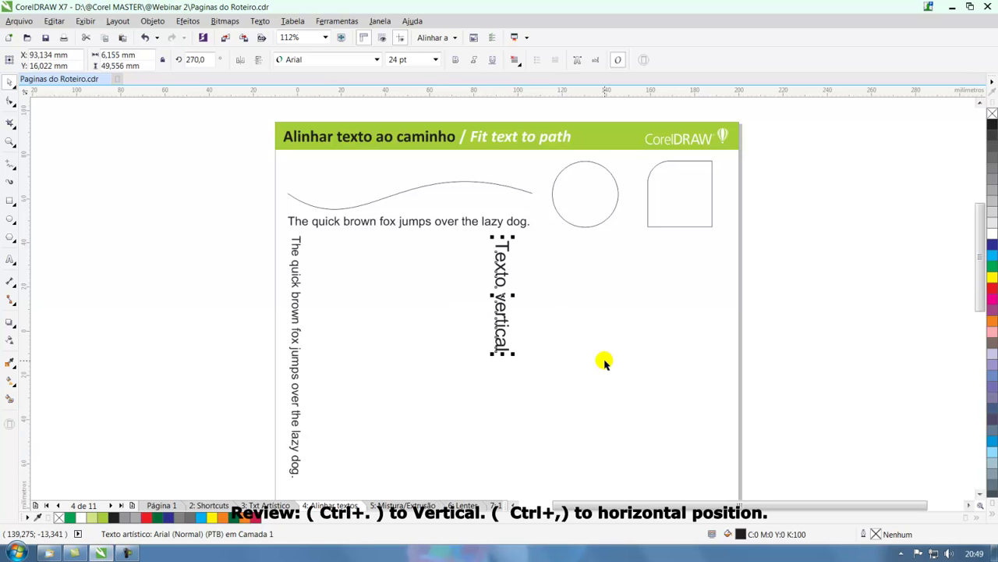
pyautogui.hotkey('ctrl', ',')
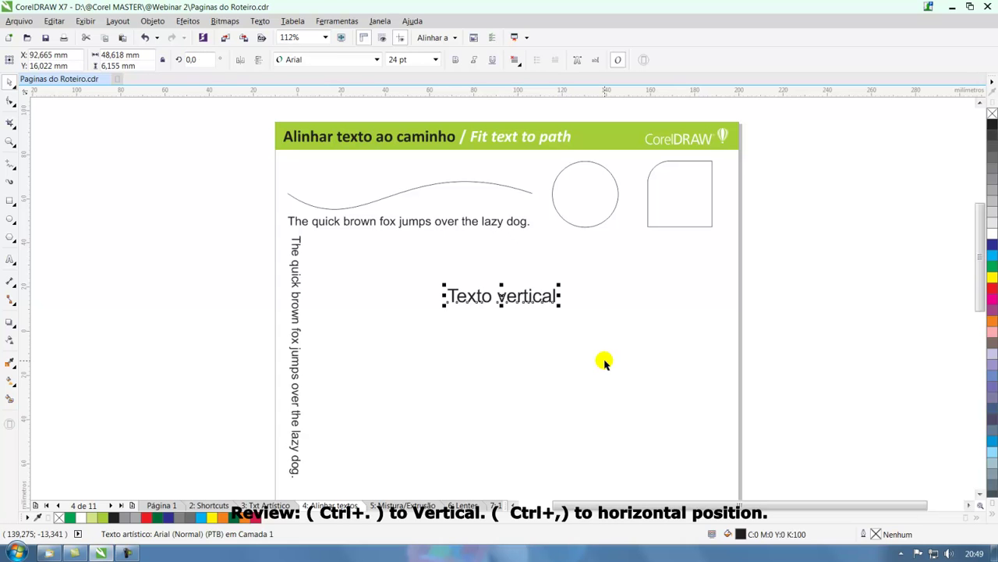
pyautogui.click(595, 363)
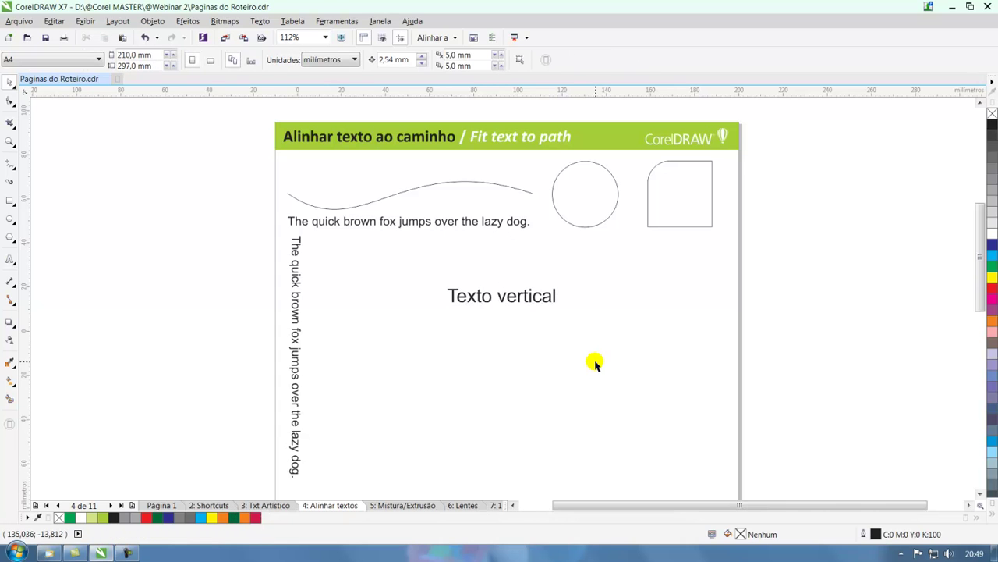
# Step: Delete "Texto vertical" and move the horizontal sentence and the wavy curve down into the empty middle of the page
pyautogui.press('Delete')
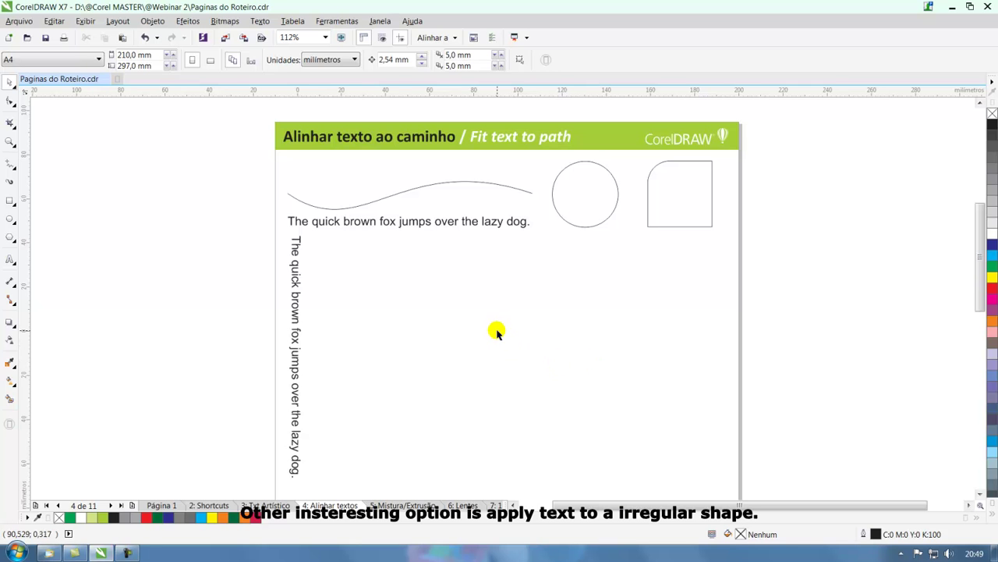
pyautogui.moveTo(417, 221); pyautogui.dragTo(486, 290)
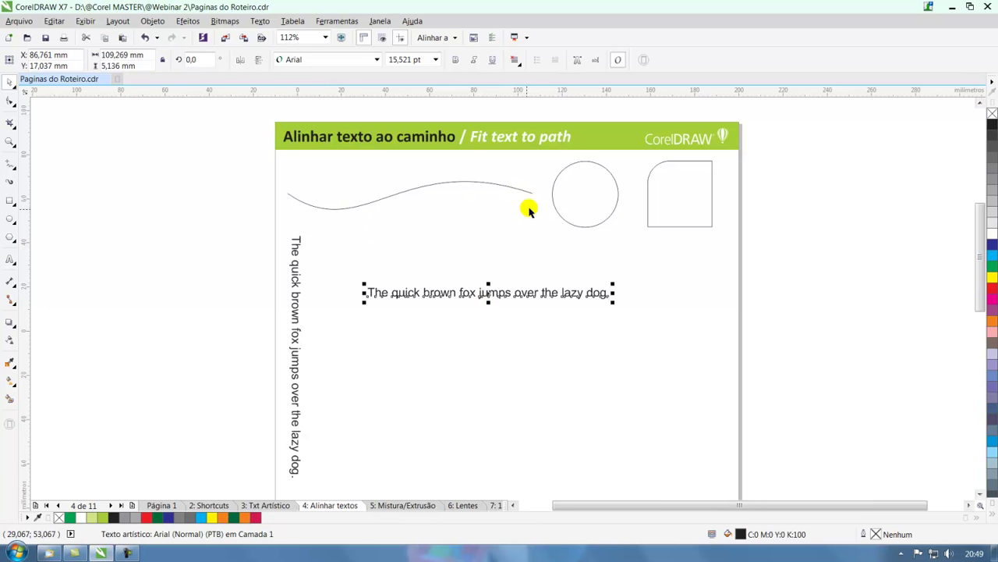
pyautogui.click(472, 184)
pyautogui.moveTo(472, 185); pyautogui.dragTo(554, 339)
pyautogui.click(556, 377)
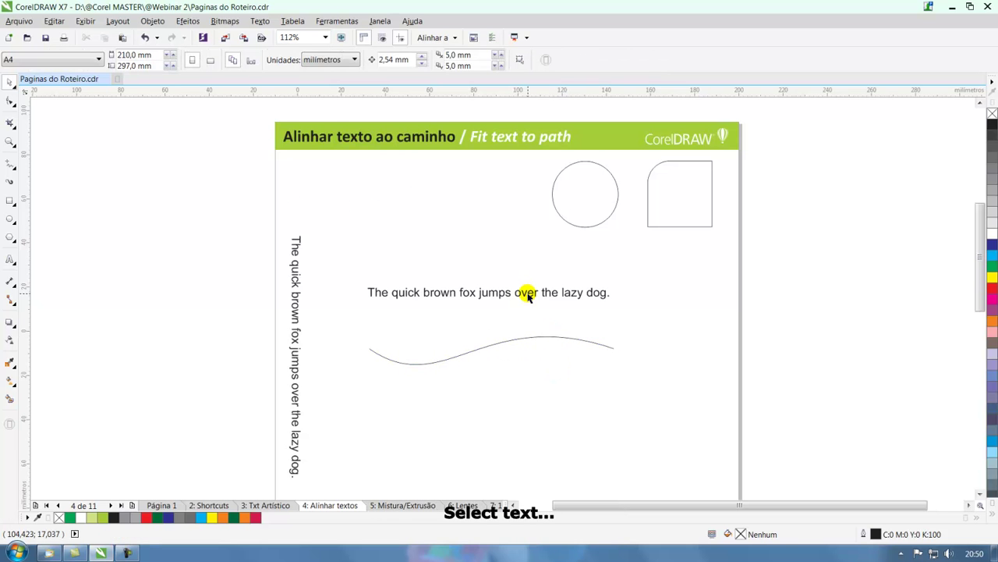
# Step: Fit the horizontal sentence "The quick brown fox jumps over the lazy dog." to the wavy curve, starting at the curve's left end
pyautogui.click(527, 296)
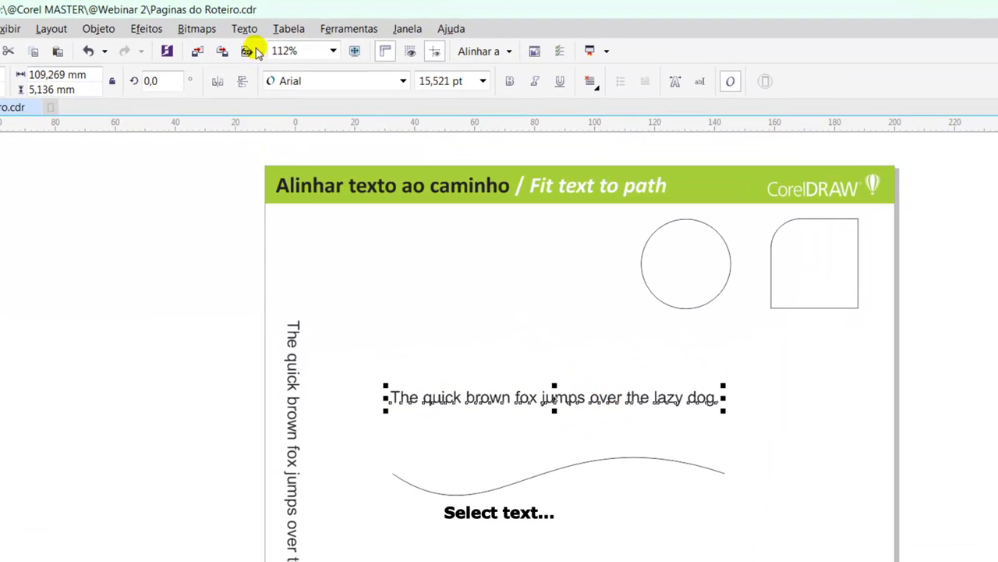
pyautogui.click(244, 29)
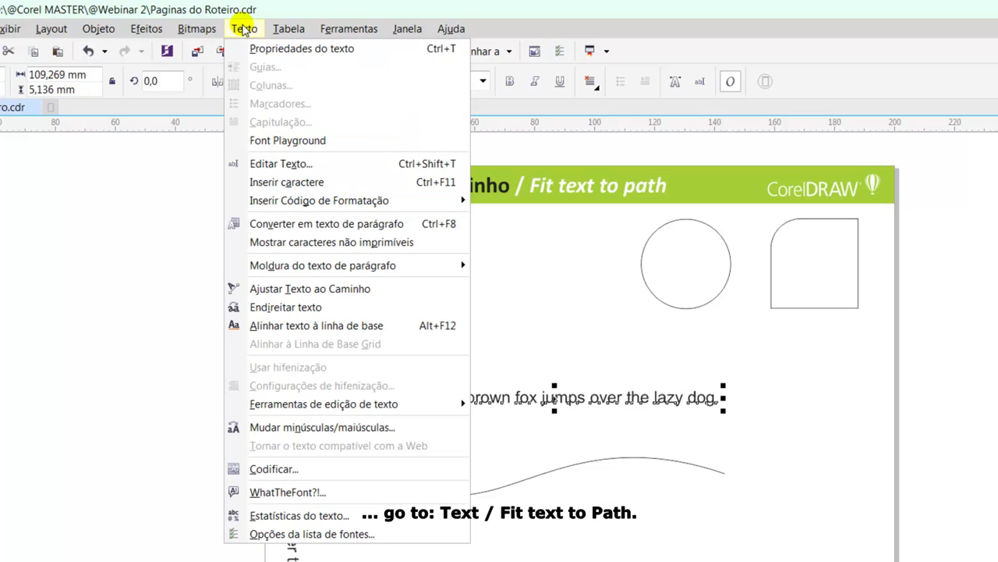
pyautogui.click(288, 290)
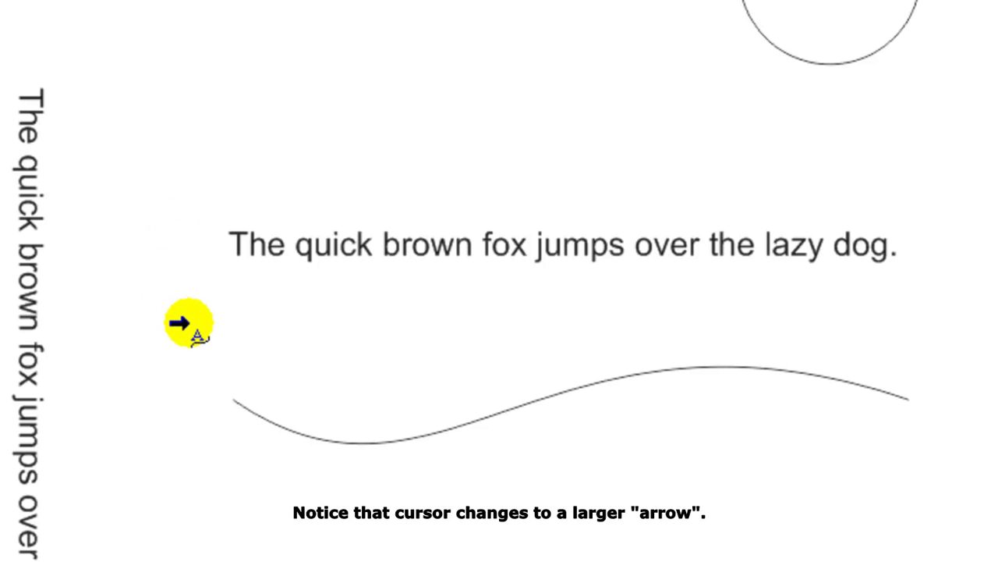
pyautogui.click(234, 403)
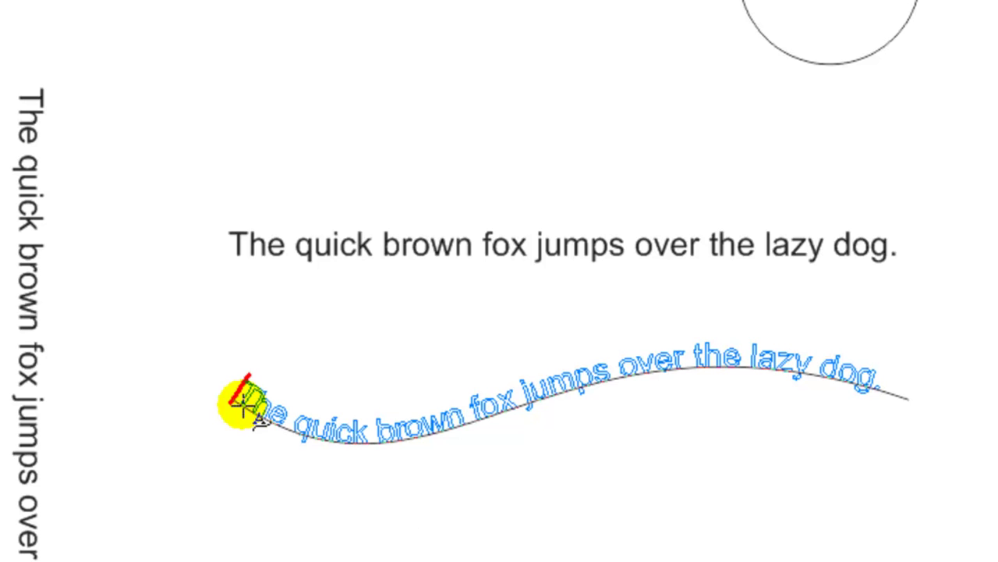
pyautogui.click(240, 403)
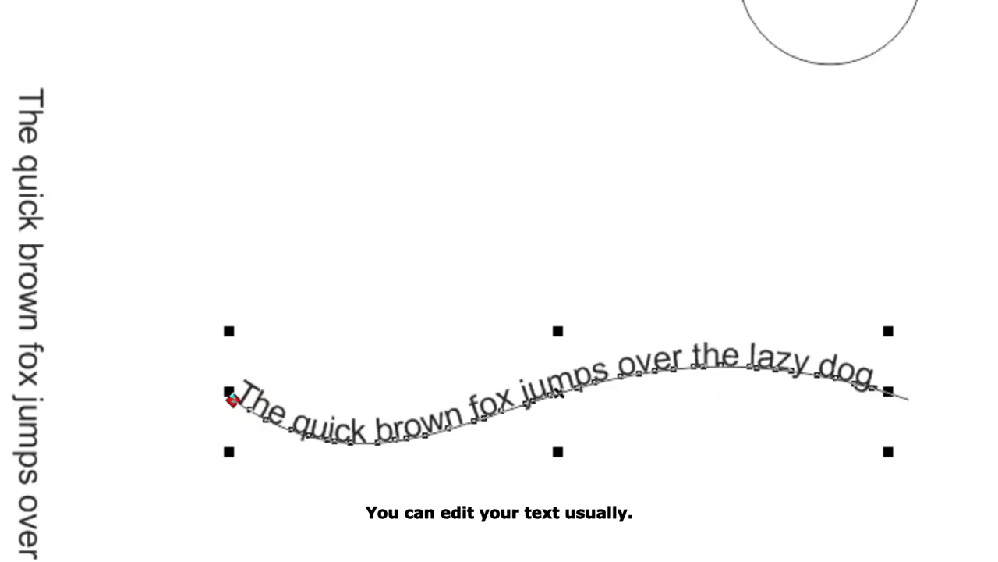
# Step: Set the curved text's font size to 12 pt, then scale it up to about 16.3 pt so it fills the curve
pyautogui.click(541, 59)
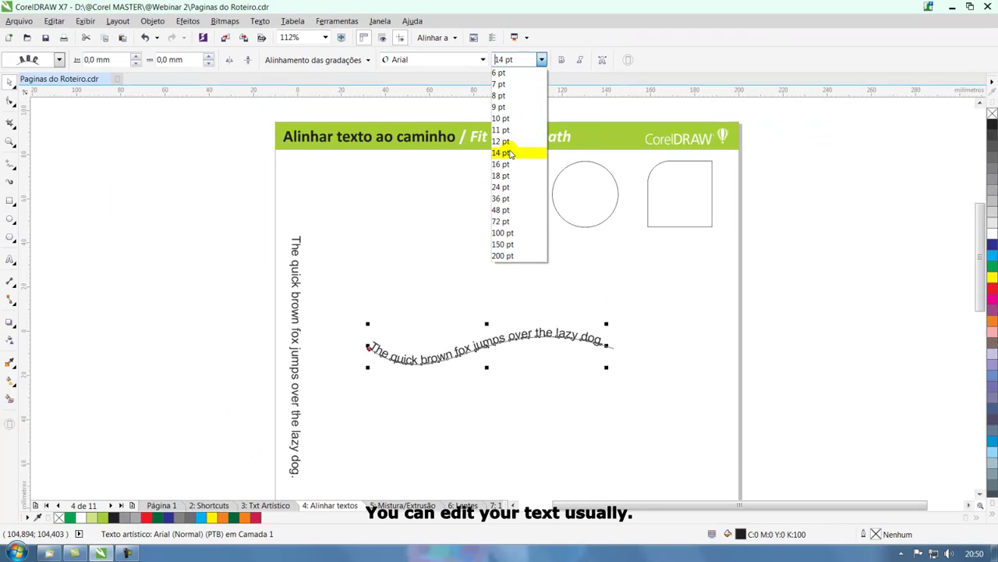
pyautogui.click(503, 130)
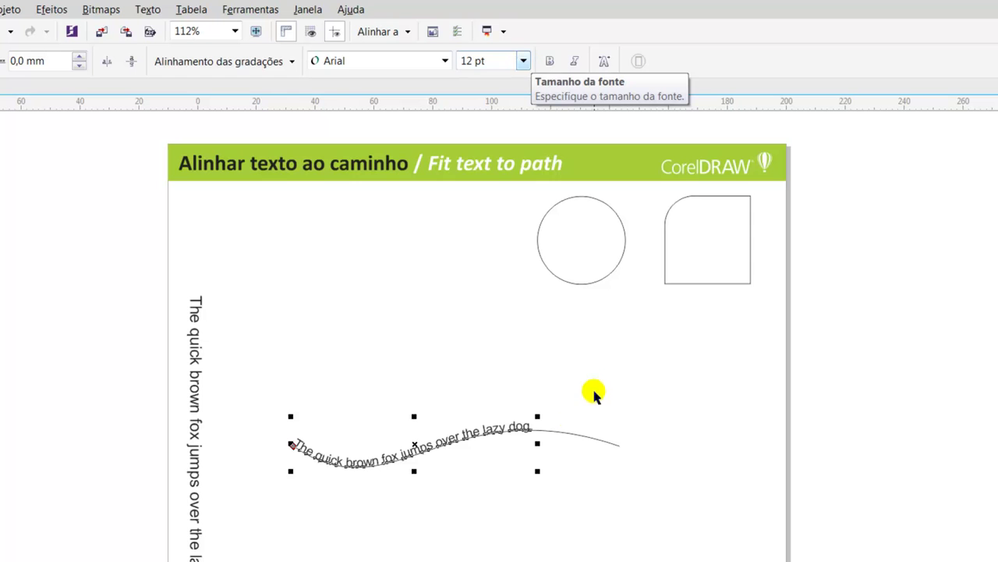
pyautogui.moveTo(540, 417); pyautogui.dragTo(624, 390)
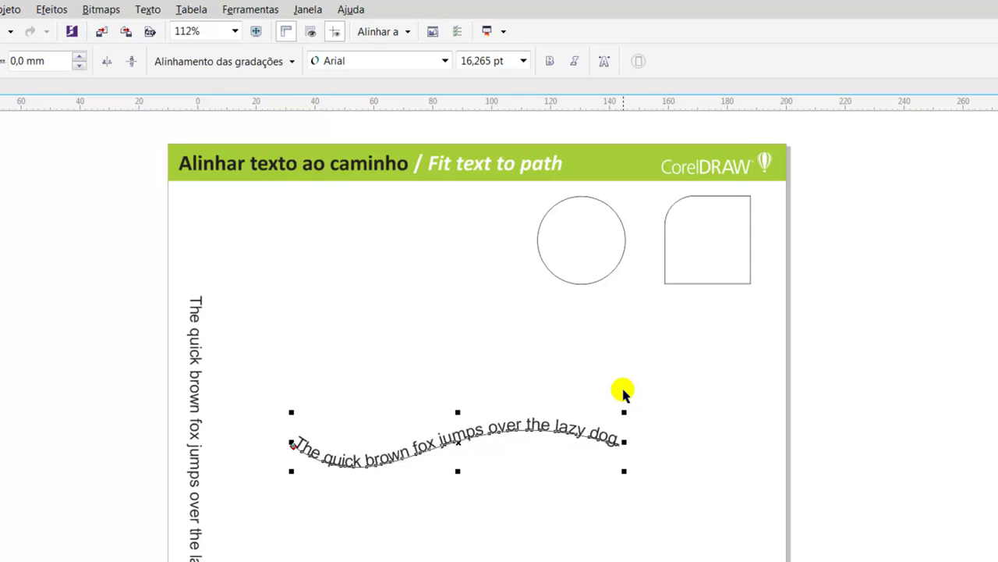
# Step: Shift the text about 3.8 mm above the curve, then to about 9.7 mm below it using its red distance marker
pyautogui.press('F2')
pyautogui.moveTo(252, 375); pyautogui.dragTo(706, 519)
pyautogui.press('Escape')
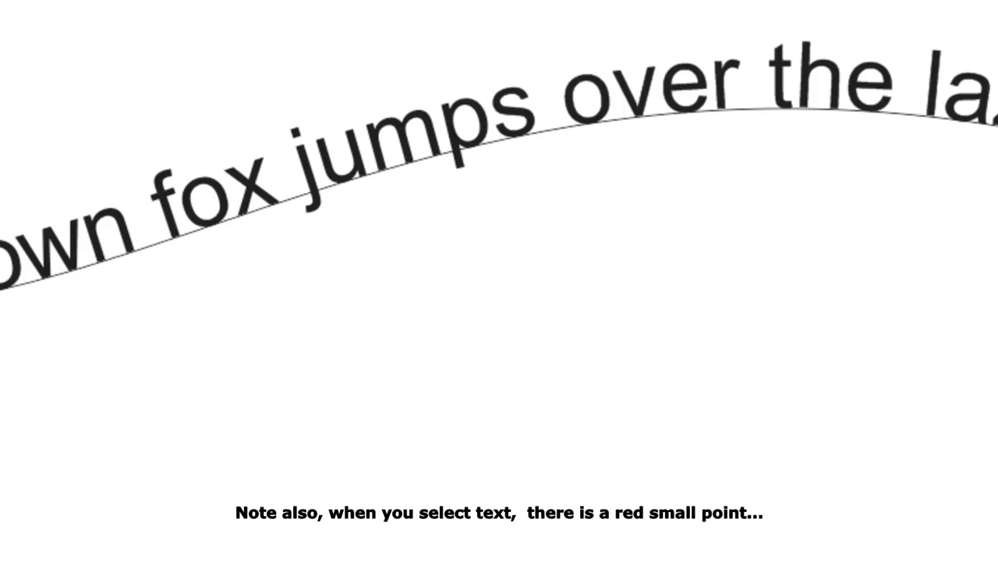
pyautogui.press('F10')
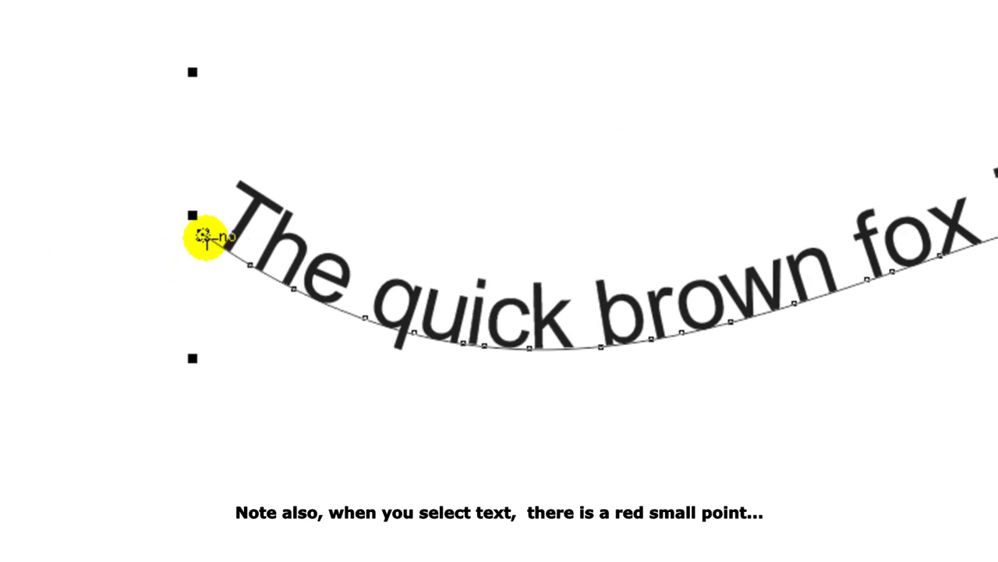
pyautogui.moveTo(203, 229)
pyautogui.mouseDown()
pyautogui.moveTo(227, 178)
pyautogui.moveTo(22, 225)
pyautogui.mouseUp()
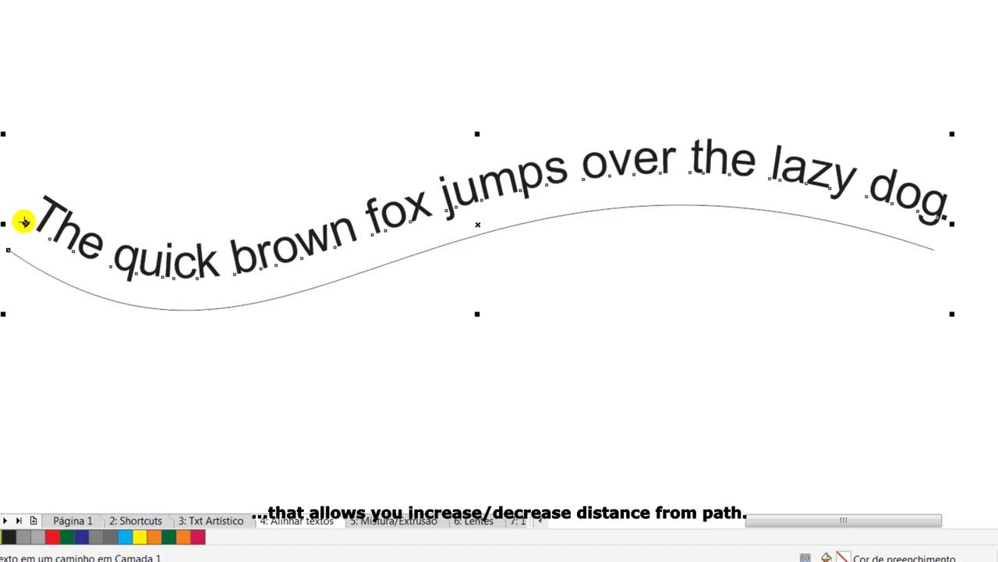
pyautogui.moveTo(24, 222); pyautogui.dragTo(0, 336)
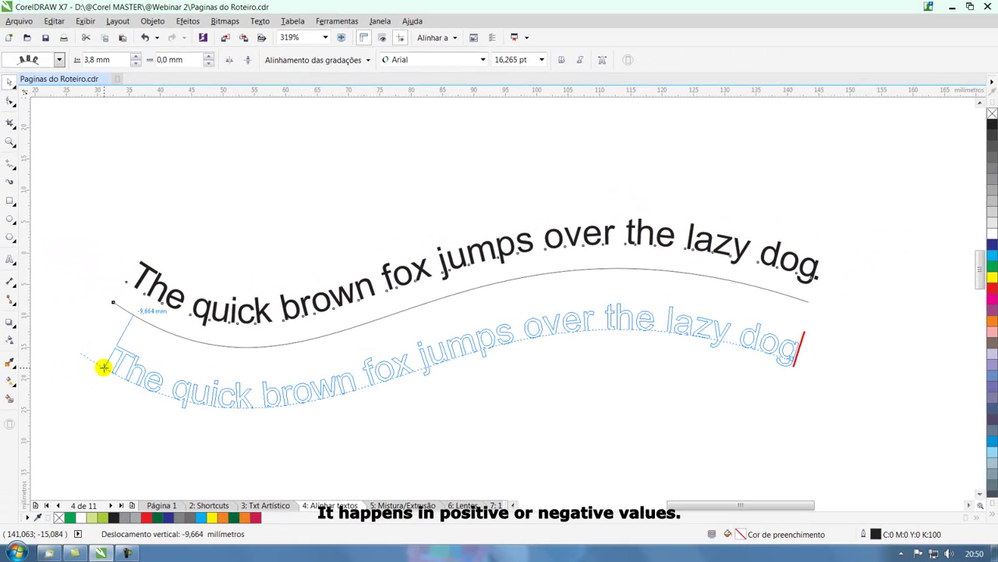
pyautogui.moveTo(103, 367); pyautogui.dragTo(103, 367)
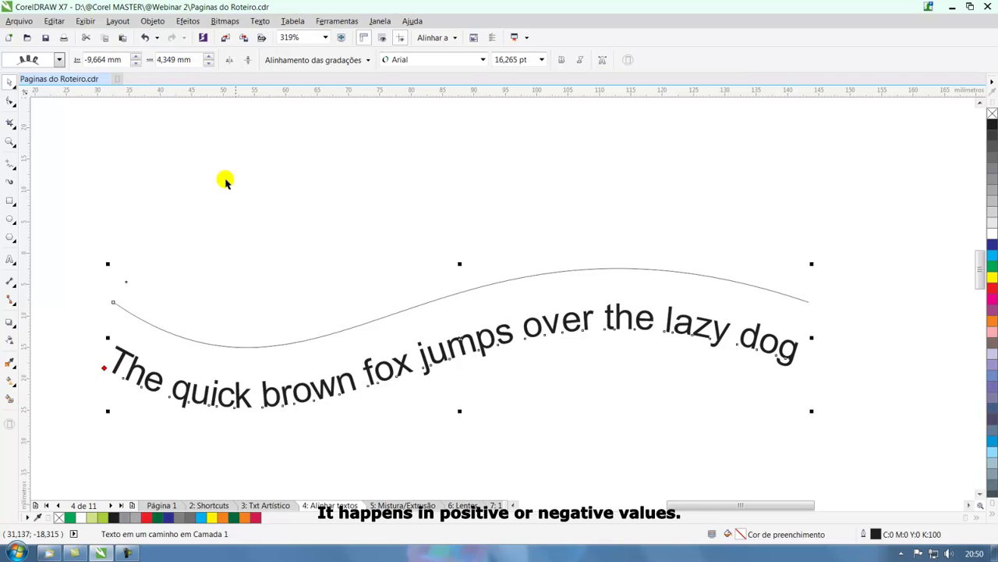
# Step: Set the text's distance from the path to 10 mm and its offset along the path to 6 mm
pyautogui.click(104, 59)
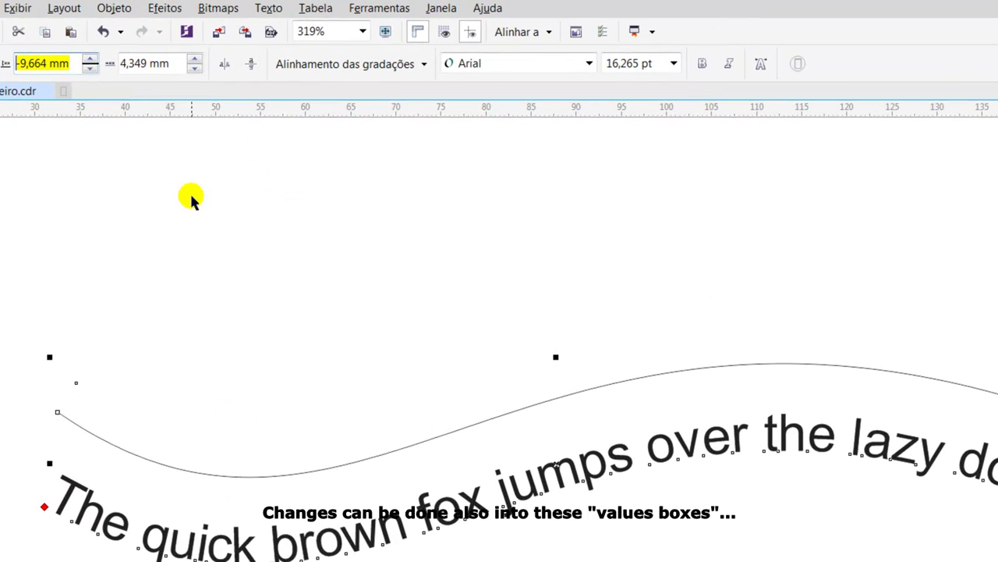
pyautogui.write('10')
pyautogui.press('Return')
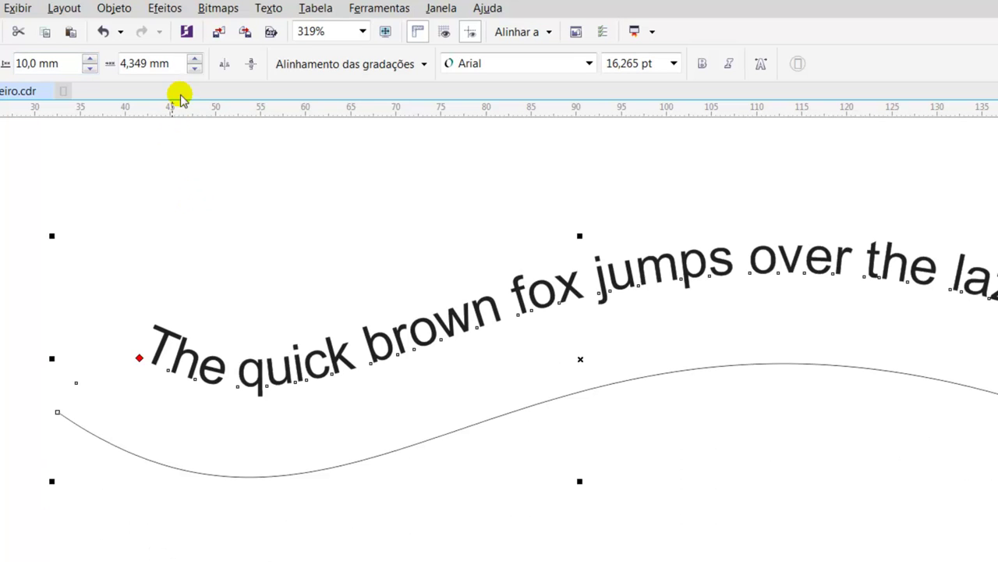
pyautogui.moveTo(168, 63); pyautogui.dragTo(109, 64)
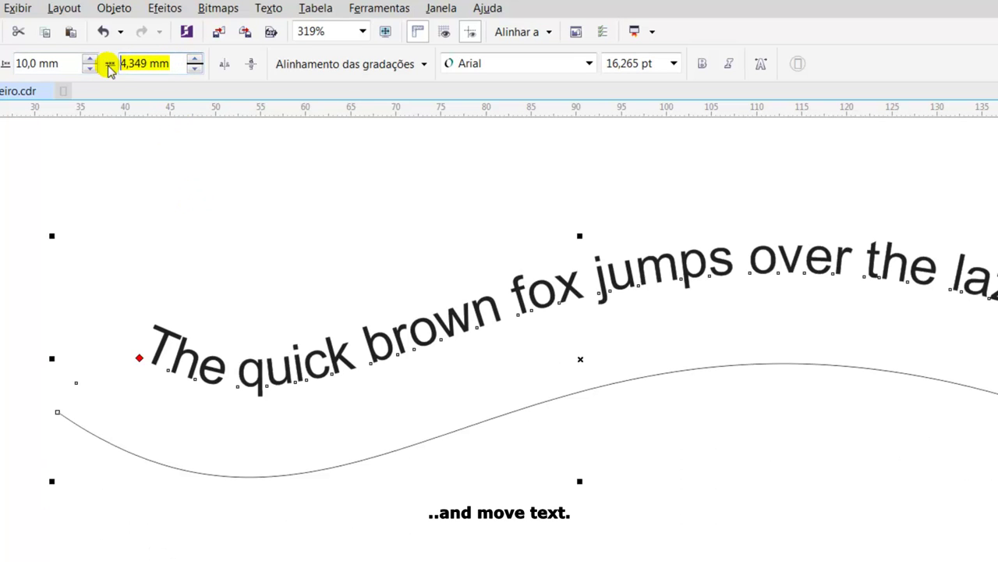
pyautogui.write('6')
pyautogui.press('Return')
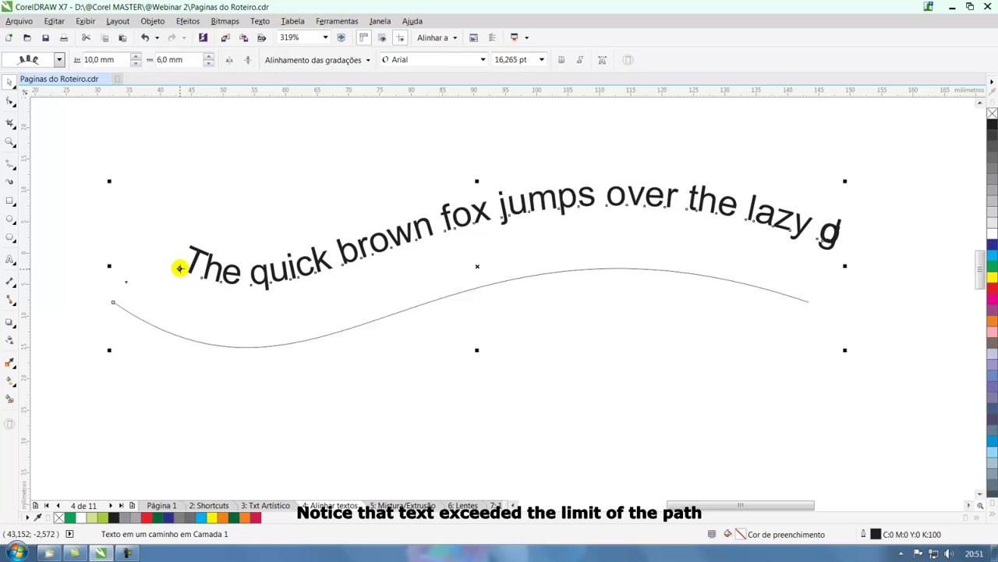
# Step: Pull the text back to the start of the curve and closer to the line, and deselect it
pyautogui.moveTo(166, 260); pyautogui.dragTo(118, 247)
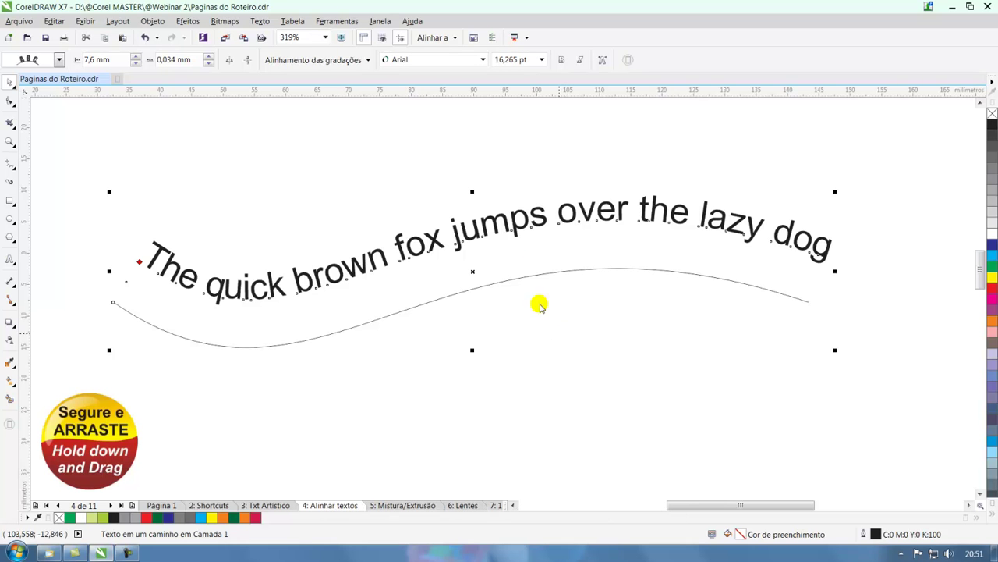
pyautogui.moveTo(525, 227); pyautogui.dragTo(517, 226)
pyautogui.click(510, 201)
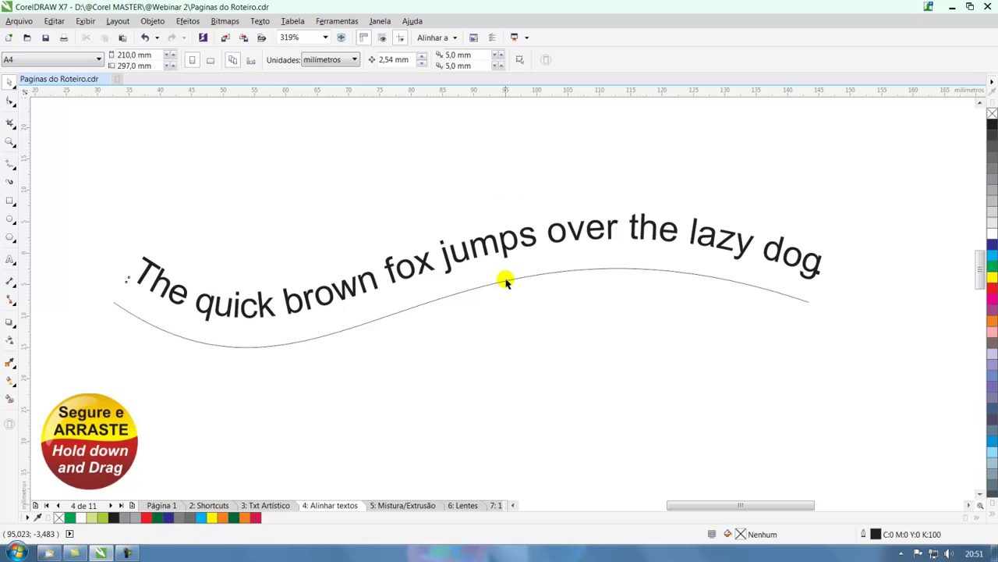
# Step: Move the curve slightly up together with its attached text, and deselect them
pyautogui.moveTo(508, 281); pyautogui.dragTo(531, 261)
pyautogui.click(530, 265)
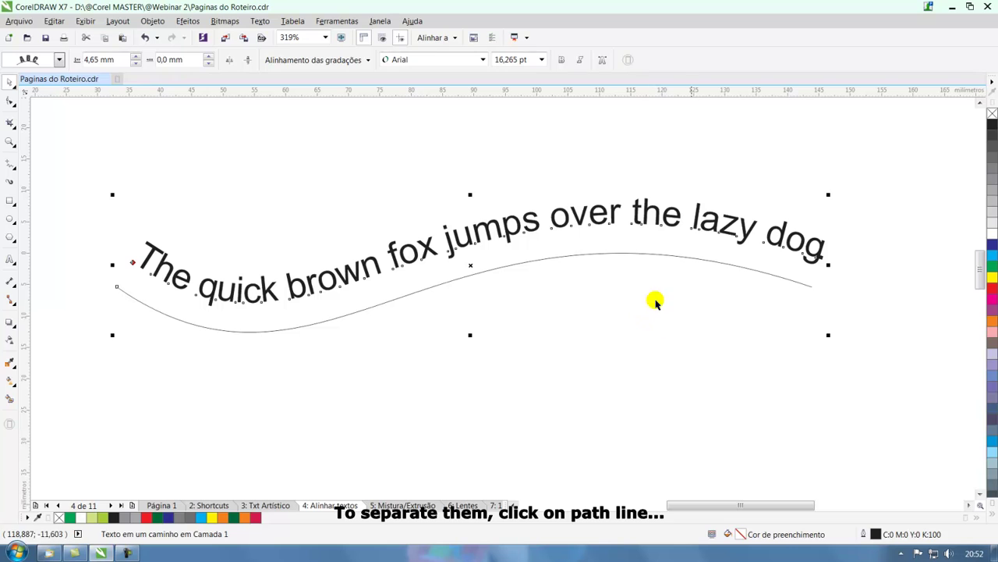
pyautogui.click(583, 375)
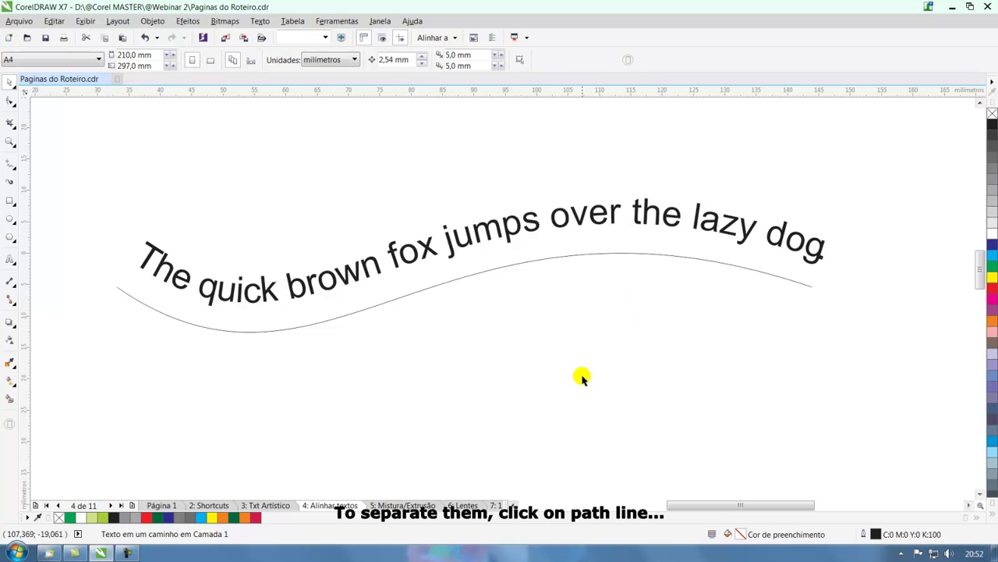
# Step: Separate the text from its path with the break apart command, and deselect both objects
pyautogui.click(522, 264)
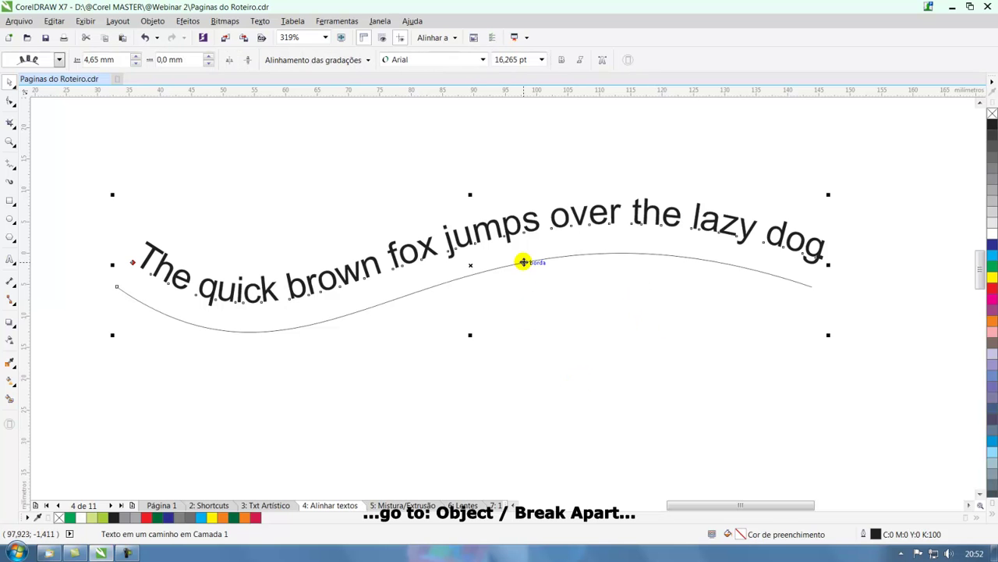
pyautogui.click(152, 21)
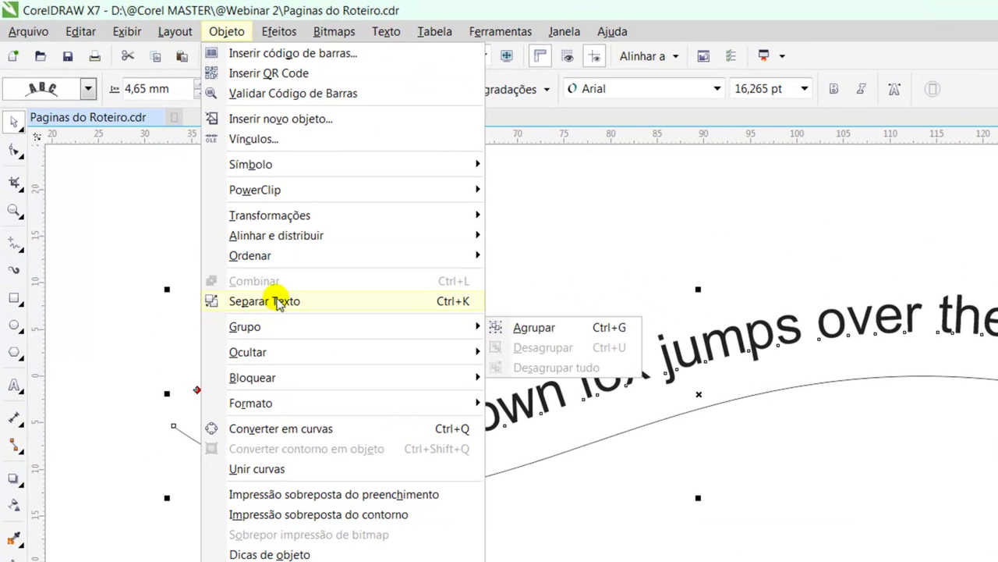
pyautogui.click(458, 309)
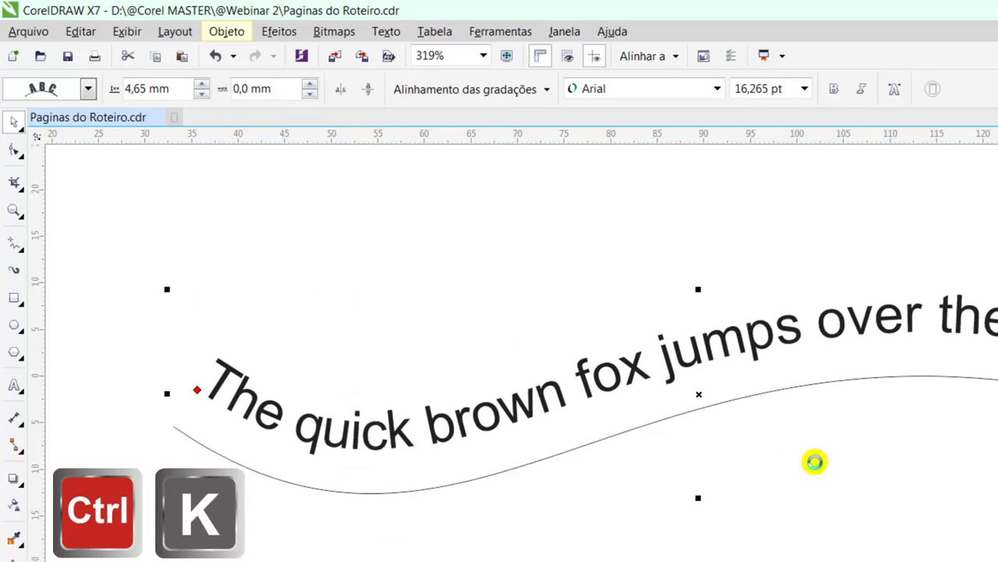
pyautogui.click(847, 477)
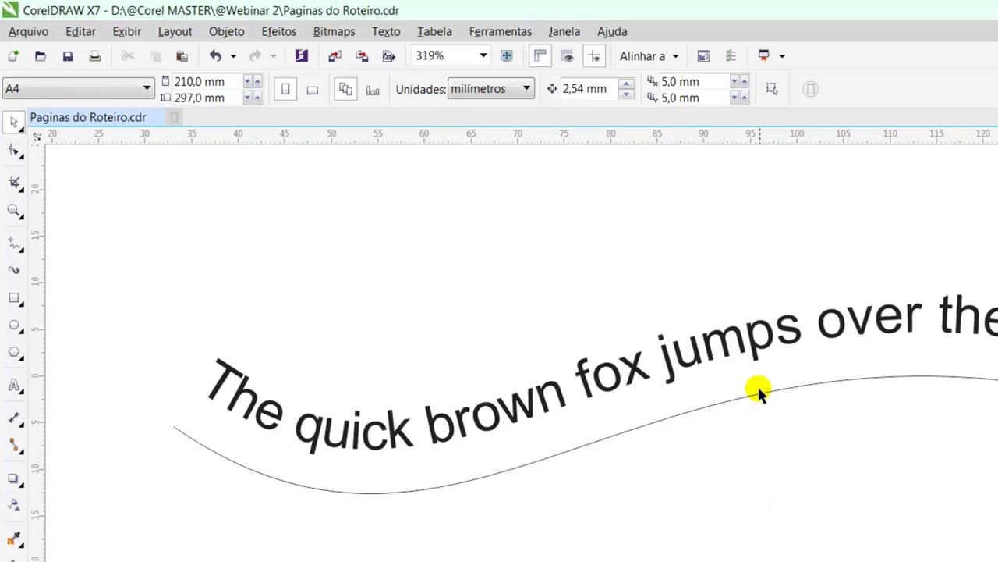
# Step: Delete the separated curve and move the remaining curved text slightly upward
pyautogui.click(749, 409)
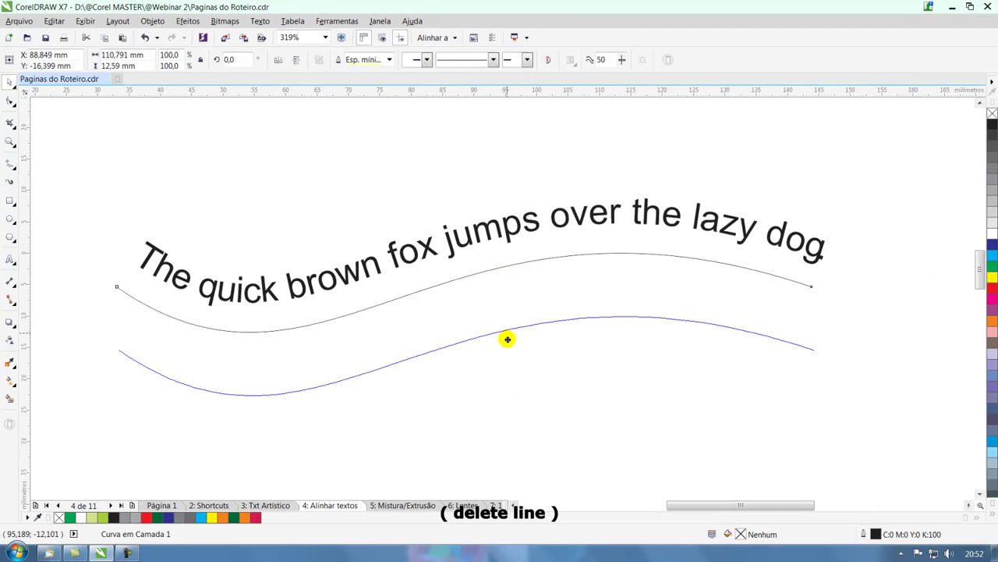
pyautogui.press('Delete')
pyautogui.click(479, 238)
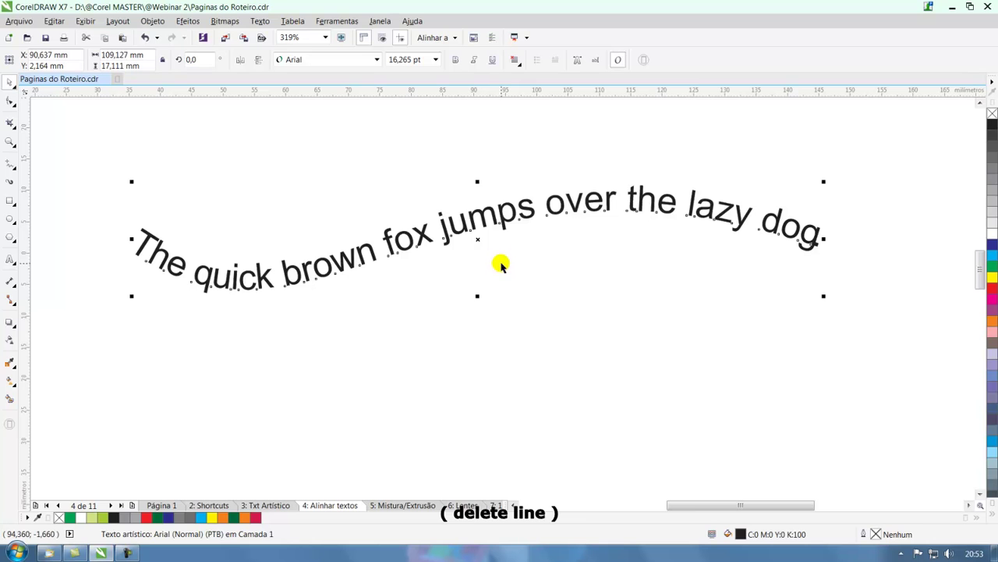
pyautogui.moveTo(507, 218); pyautogui.dragTo(506, 204)
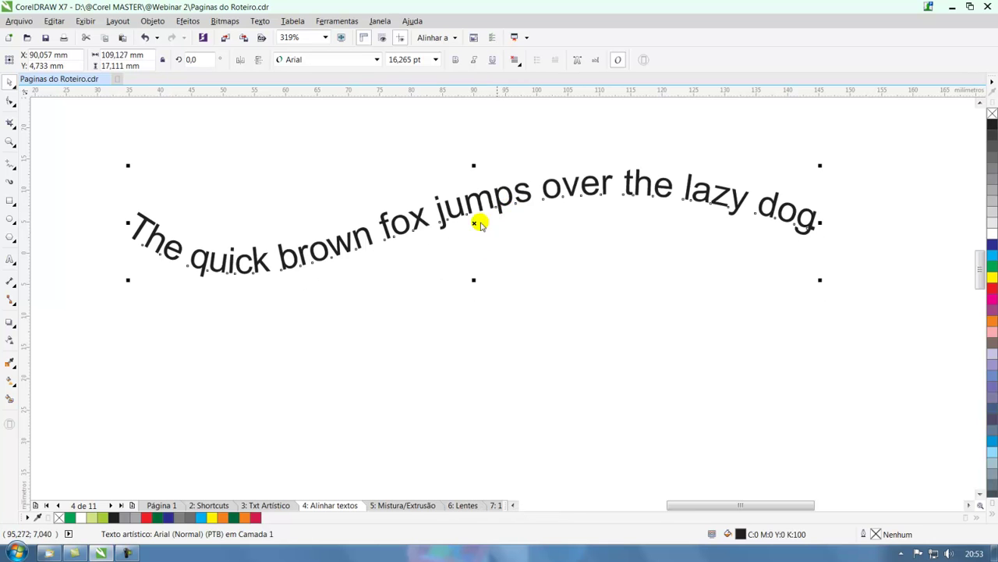
# Step: Change the word "jumps" in the curved text to the Garamond-Normal font and fill it with red
pyautogui.doubleClick(431, 212)
pyautogui.moveTo(431, 210); pyautogui.dragTo(505, 195)
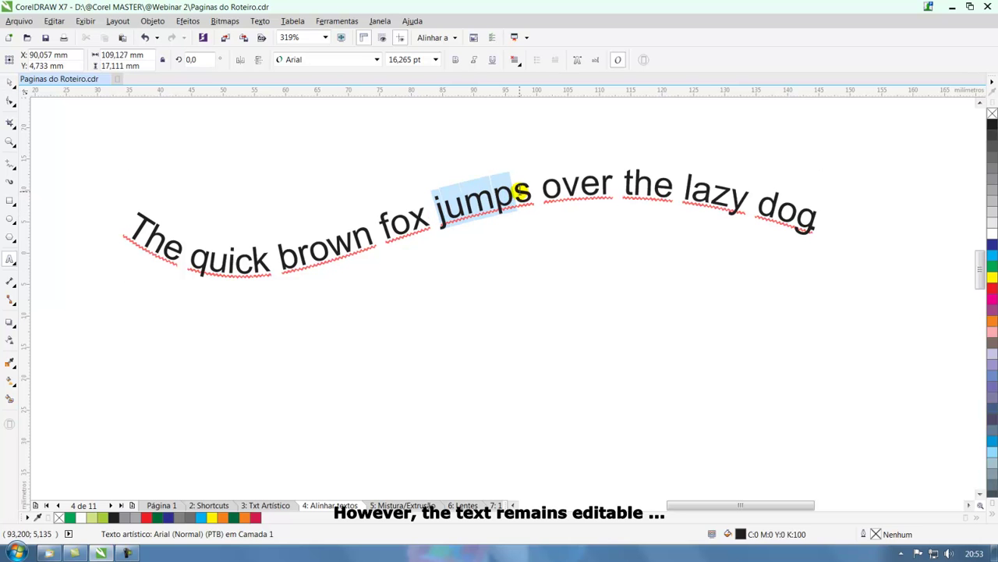
pyautogui.click(377, 60)
pyautogui.click(350, 87)
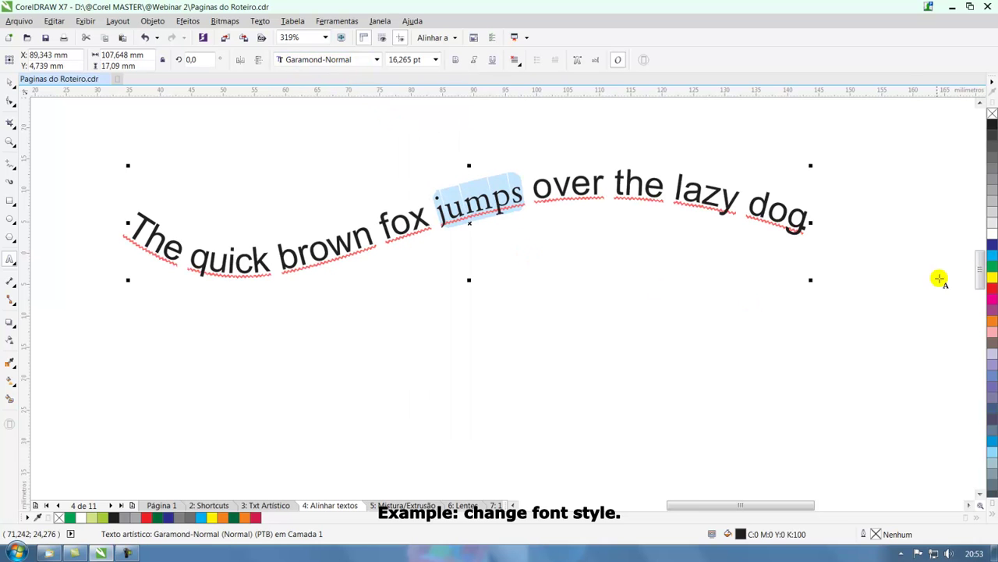
pyautogui.click(990, 289)
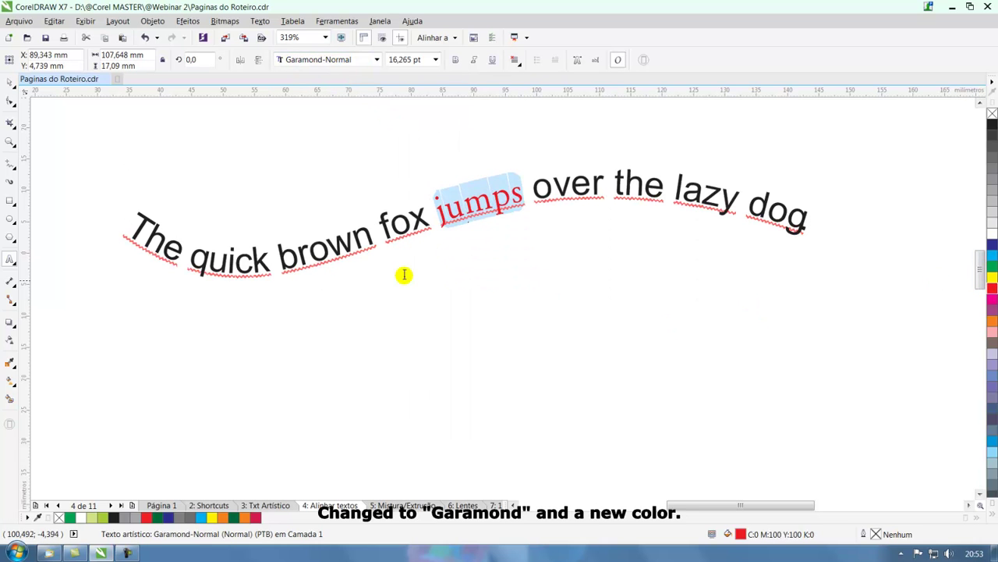
# Step: Make the word "brown" in the curved text bold
pyautogui.moveTo(276, 253); pyautogui.dragTo(378, 231)
pyautogui.click(455, 61)
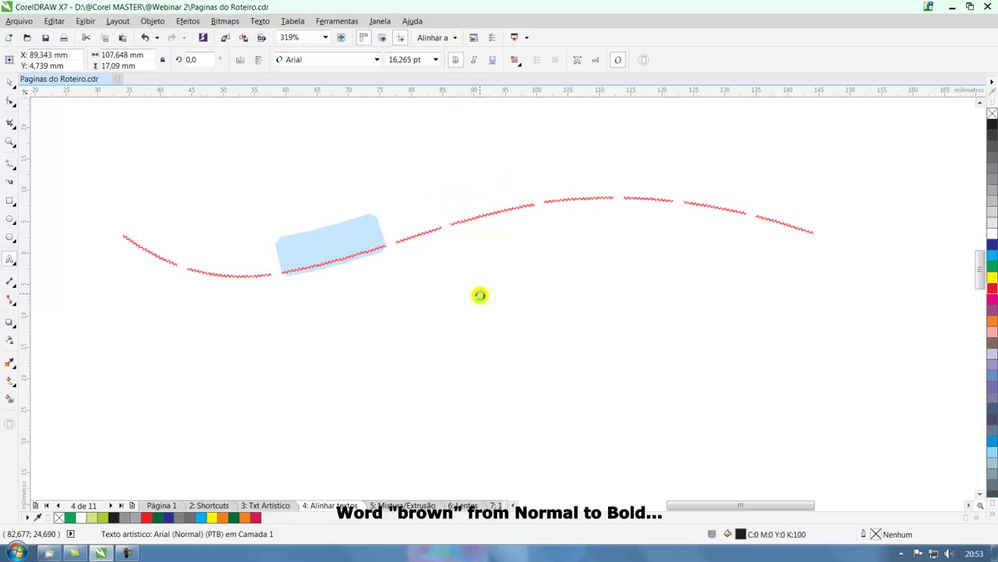
# Step: Move the circle to the middle of the page, enlarge it to about 63 mm in diameter, and deselect it
pyautogui.hotkey('ctrl', 'space')
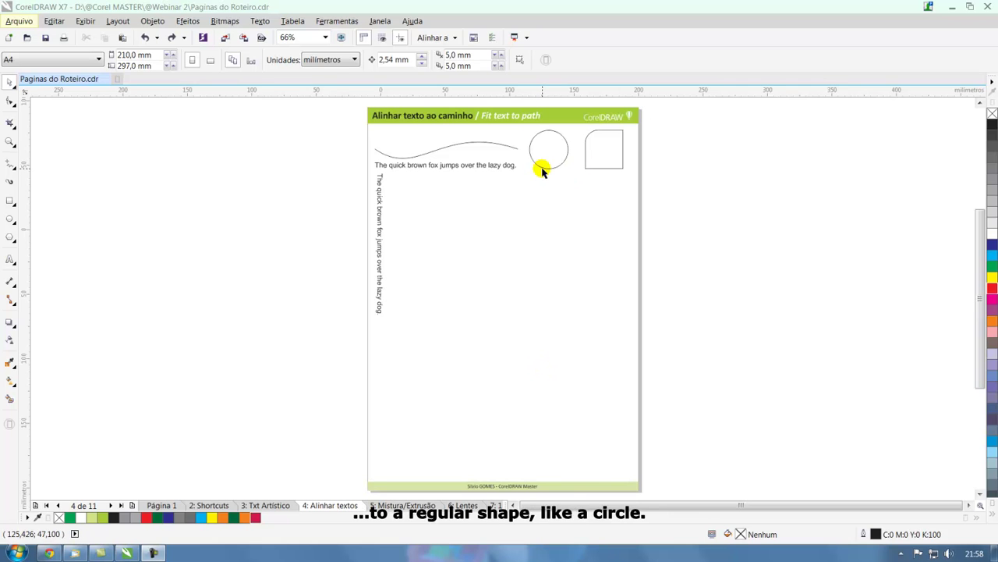
pyautogui.moveTo(544, 171); pyautogui.dragTo(472, 326)
pyautogui.moveTo(500, 282); pyautogui.dragTo(556, 236)
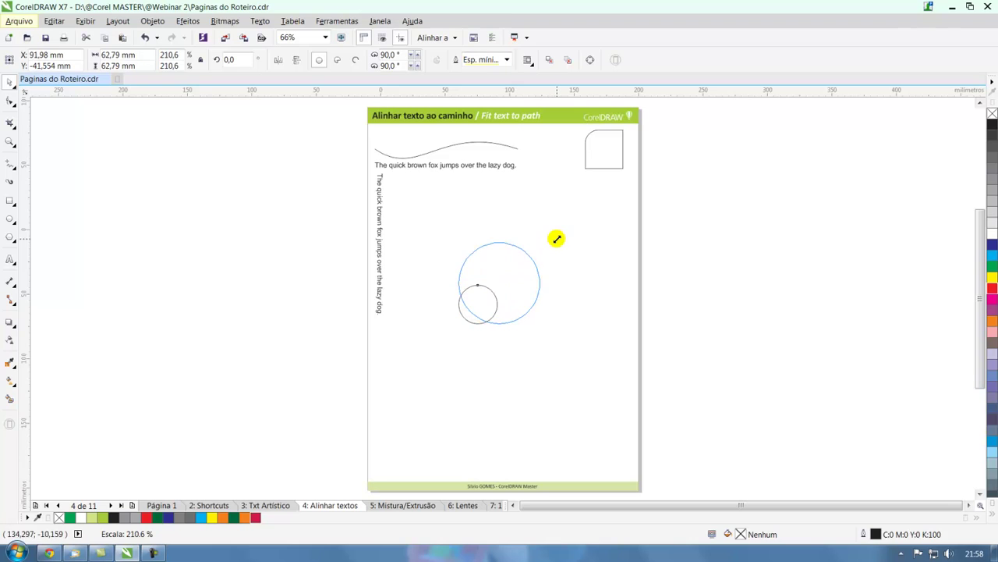
pyautogui.click(579, 338)
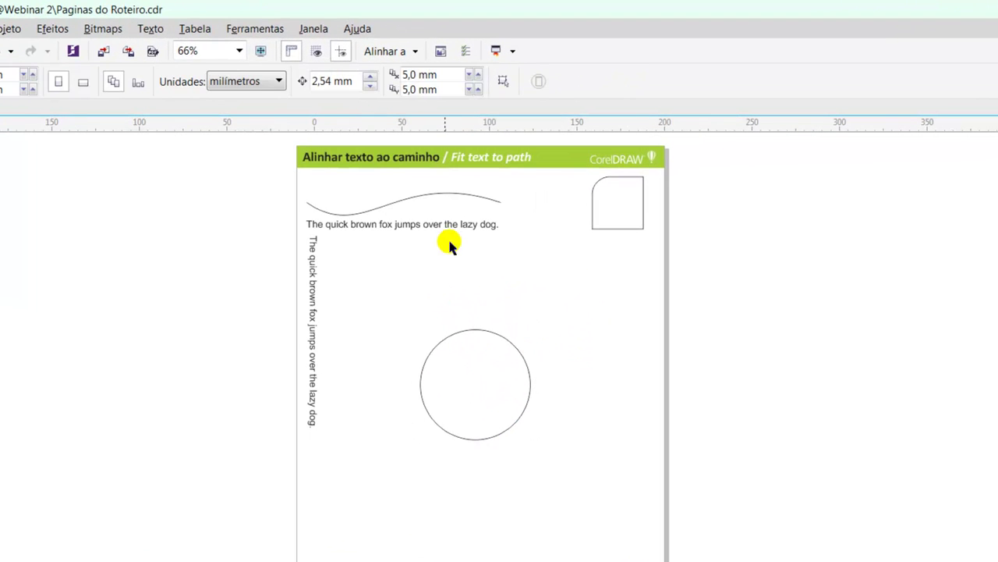
# Step: Move the horizontal "The quick brown fox" sentence above the circle, enlarge it to about 19 pt, and fit it to the circle's outline
pyautogui.moveTo(450, 221); pyautogui.dragTo(601, 338)
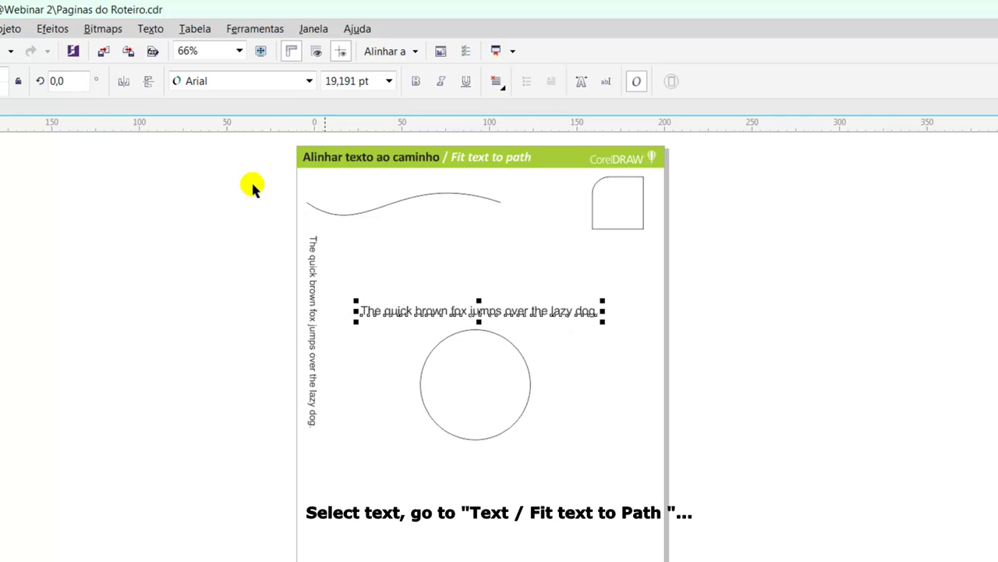
pyautogui.click(153, 29)
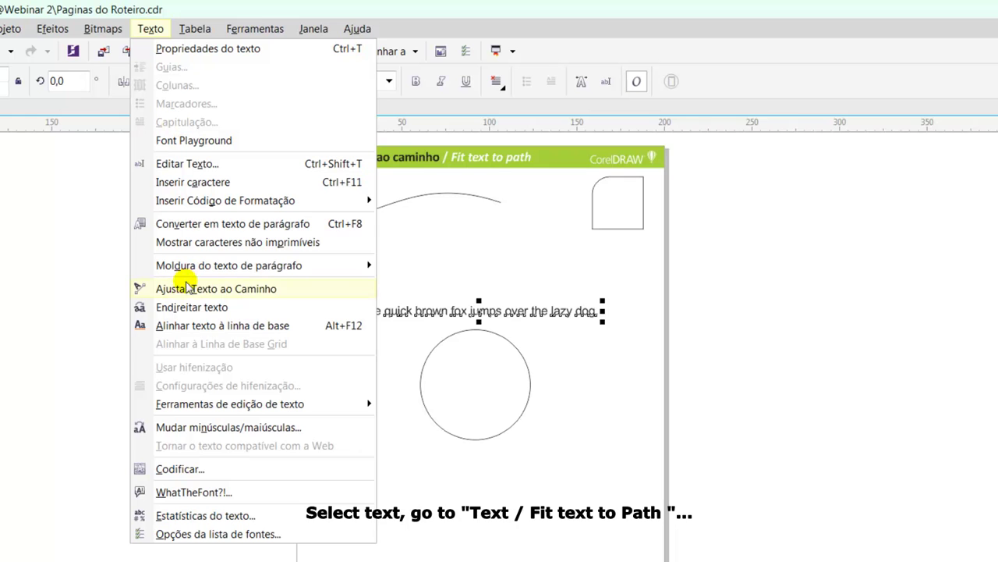
pyautogui.click(188, 292)
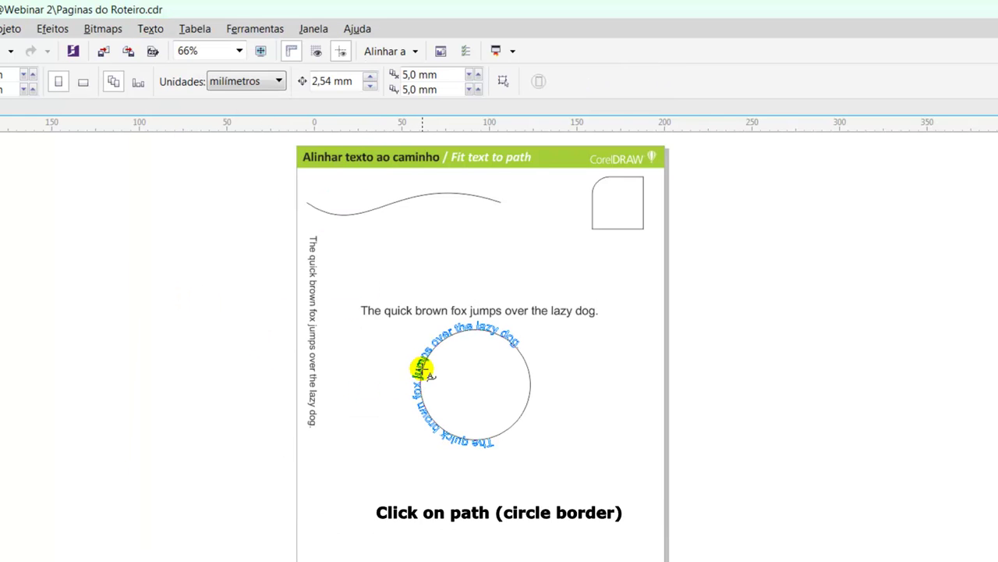
pyautogui.click(472, 328)
# Step: Offset the fitted text outward from the circle and scale it down slightly
pyautogui.press('z')
pyautogui.moveTo(346, 281); pyautogui.dragTo(613, 471)
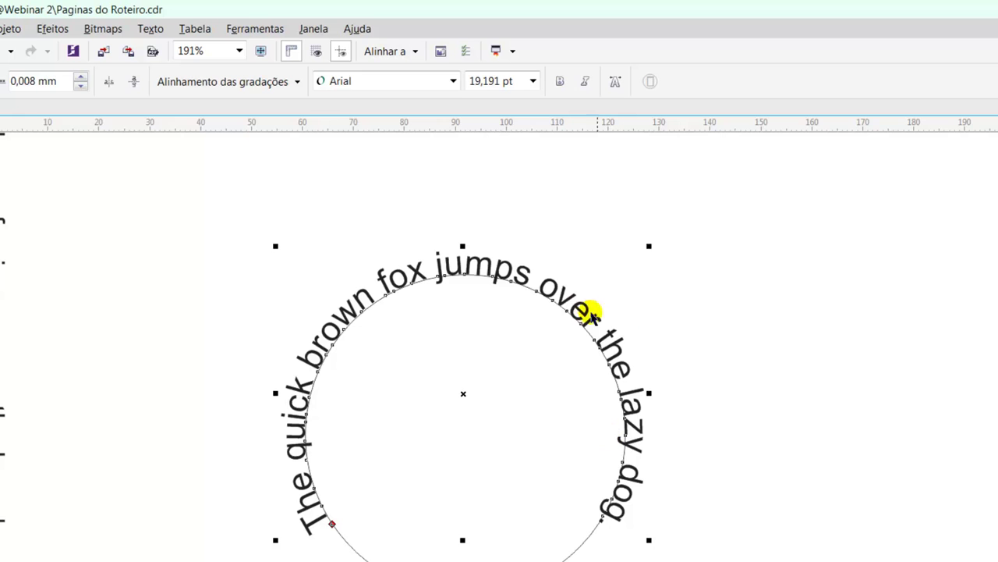
pyautogui.moveTo(598, 286); pyautogui.dragTo(600, 263)
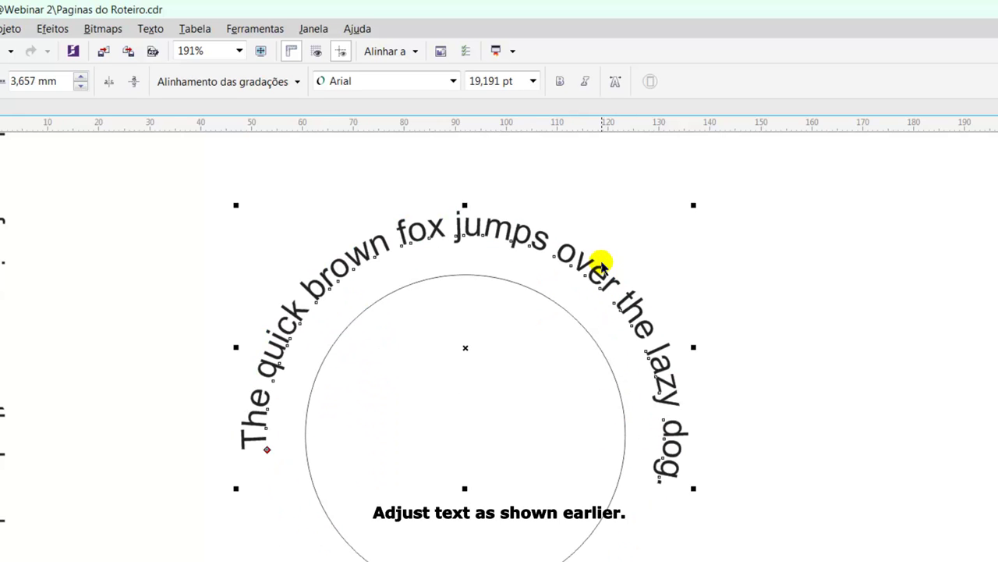
pyautogui.moveTo(694, 486); pyautogui.dragTo(672, 449)
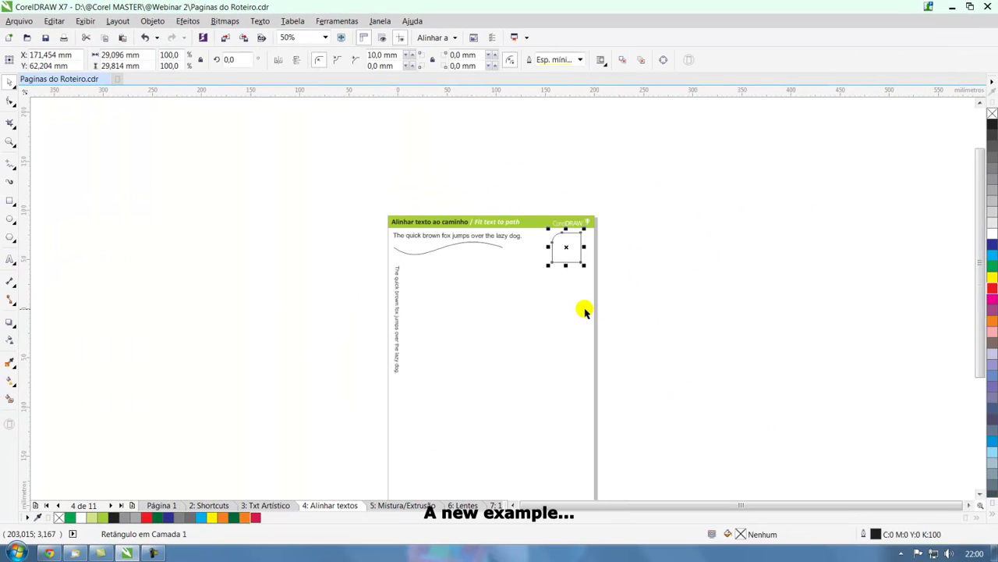
# Step: Move the square with one rounded corner below the wavy curve and enlarge it to about 49 mm wide
pyautogui.moveTo(361, 184); pyautogui.dragTo(664, 304)
pyautogui.moveTo(646, 369); pyautogui.dragTo(482, 469)
pyautogui.moveTo(553, 371); pyautogui.dragTo(618, 304)
pyautogui.moveTo(555, 325); pyautogui.dragTo(551, 374)
# Step: Fit the horizontal sentence to the outline of the square, running around its rounded corner
pyautogui.click(467, 290)
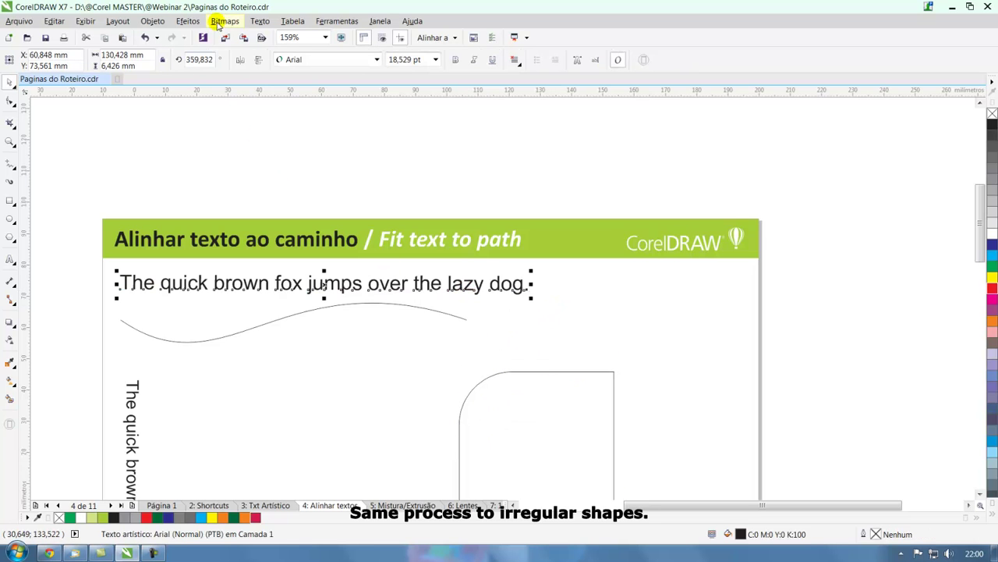
pyautogui.click(261, 21)
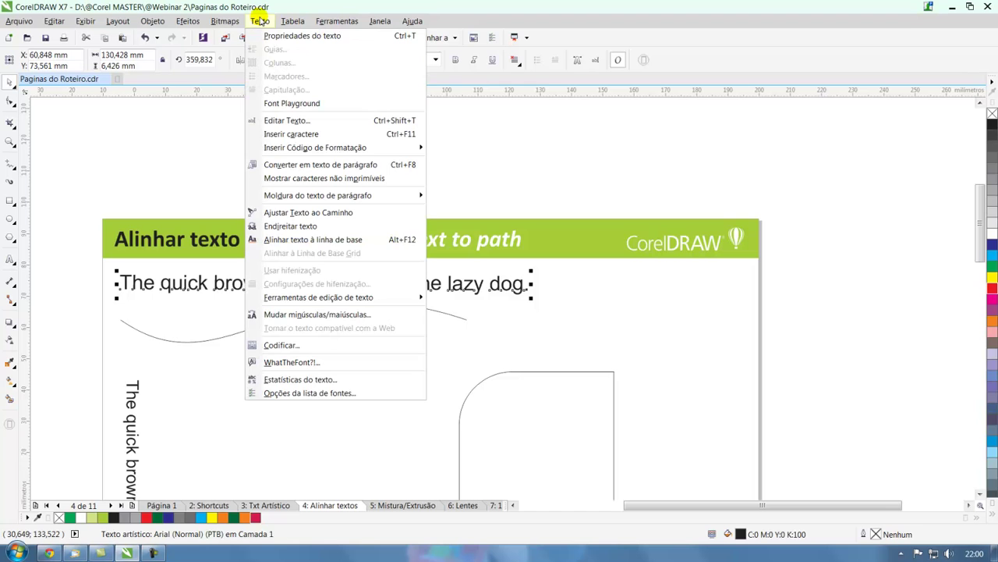
pyautogui.click(292, 214)
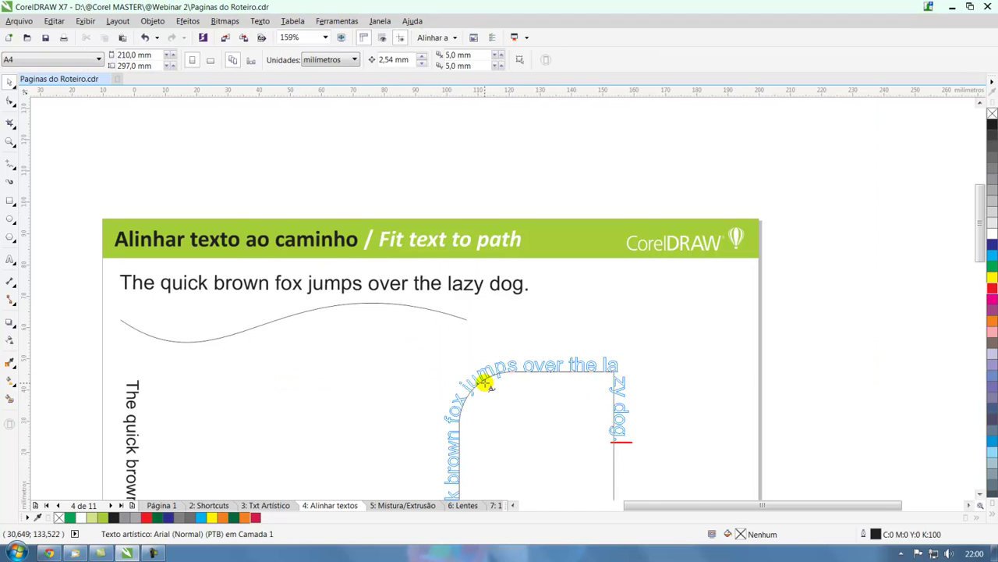
pyautogui.click(482, 382)
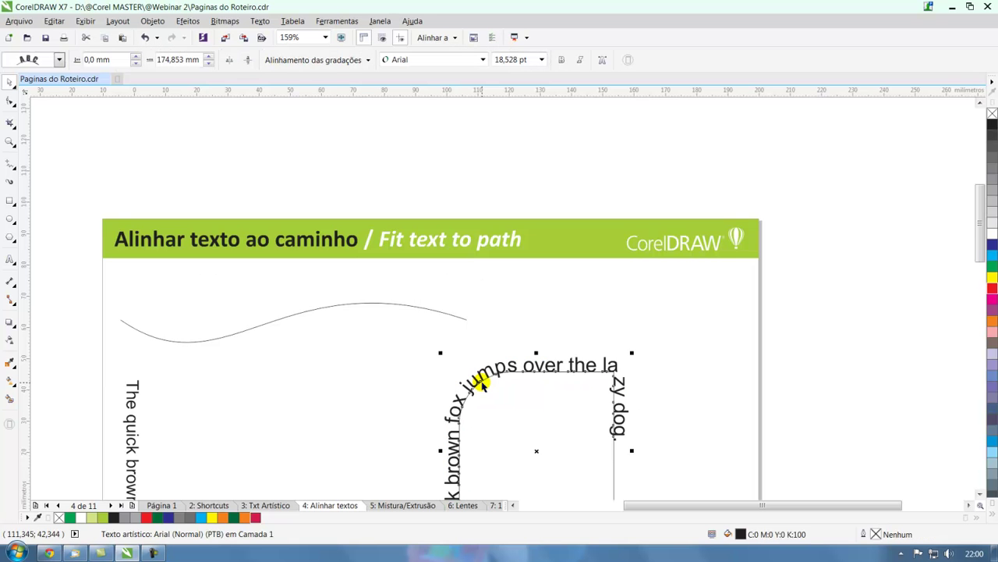
# Step: Reduce the font size of the text on the square to 14 pt and further to 12 pt
pyautogui.scroll(-3, 491, 343)
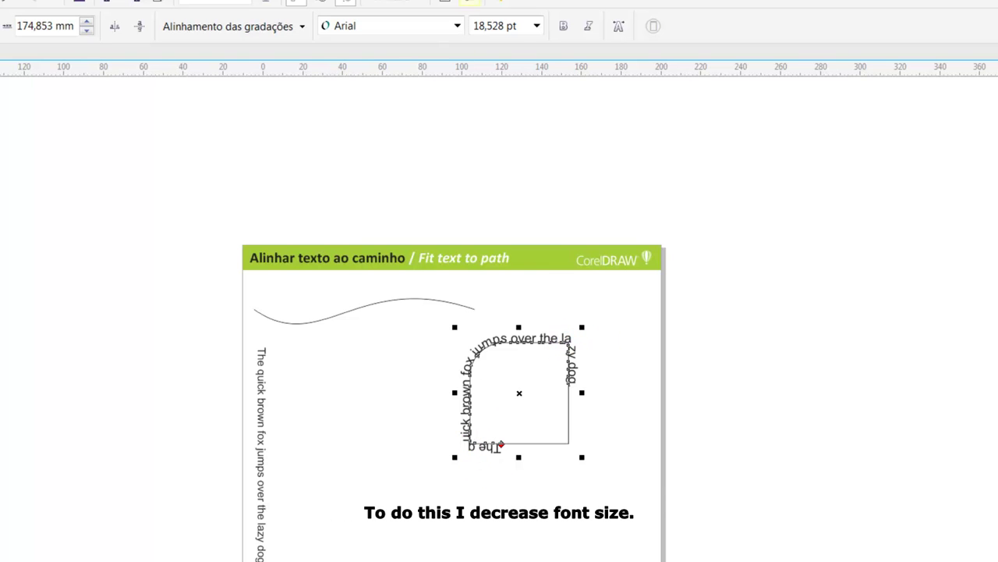
pyautogui.moveTo(521, 30); pyautogui.dragTo(463, 37)
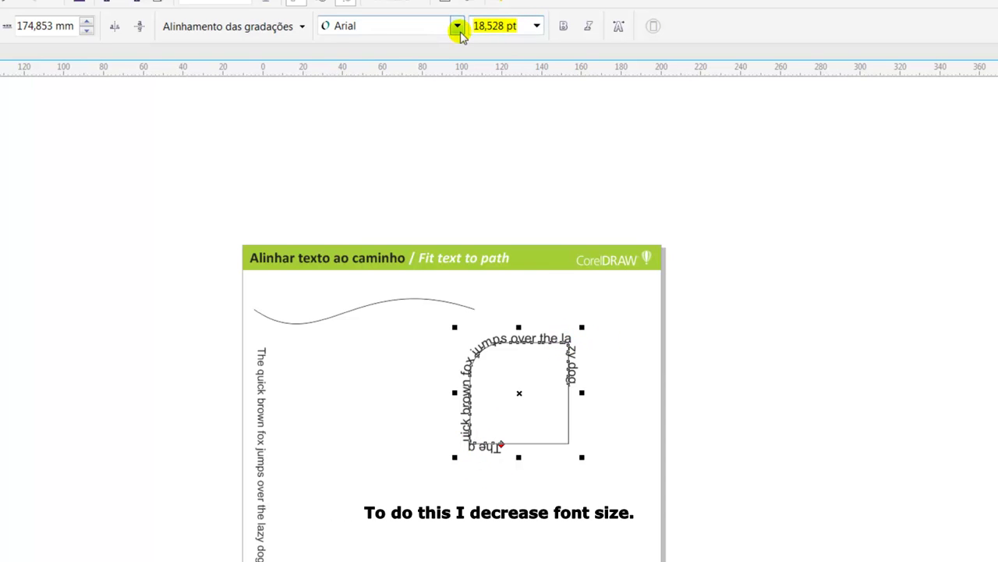
pyautogui.write('14')
pyautogui.press('Return')
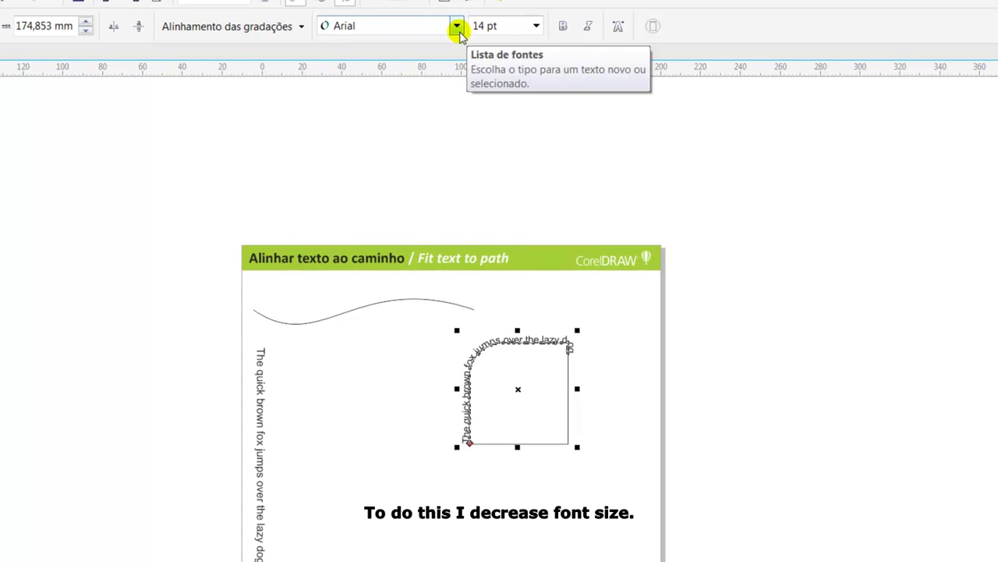
pyautogui.write('12')
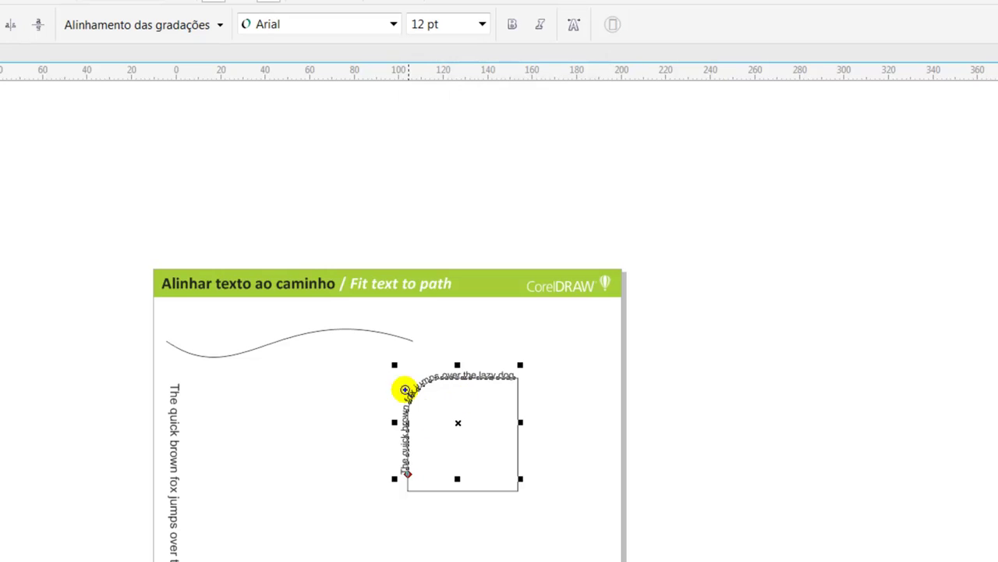
# Step: Offset the text slightly outside the square's outline and enlarge it to about 13.2 pt, sliding it along the path
pyautogui.moveTo(375, 341); pyautogui.dragTo(550, 515)
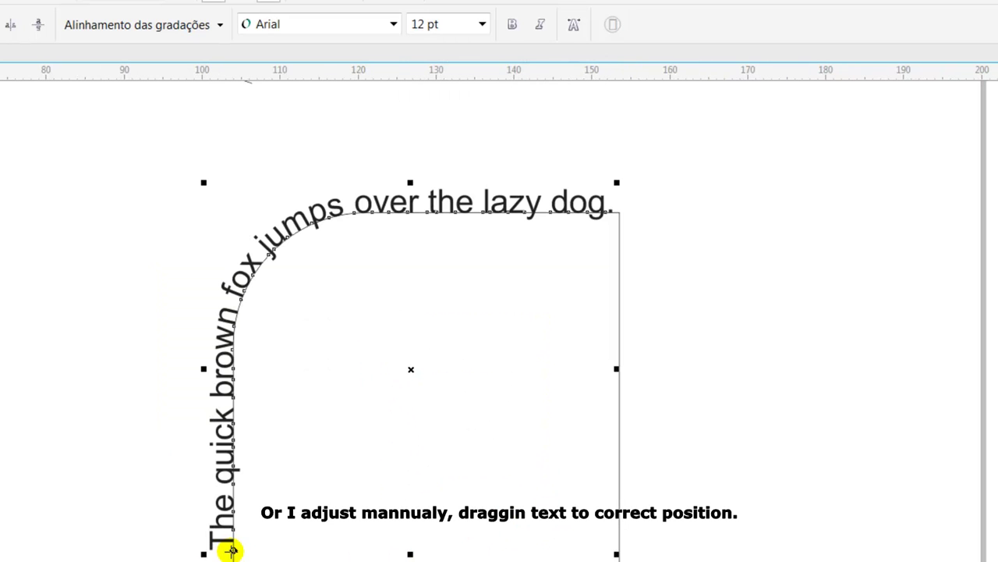
pyautogui.moveTo(233, 554); pyautogui.dragTo(231, 561)
pyautogui.moveTo(536, 174); pyautogui.dragTo(646, 128)
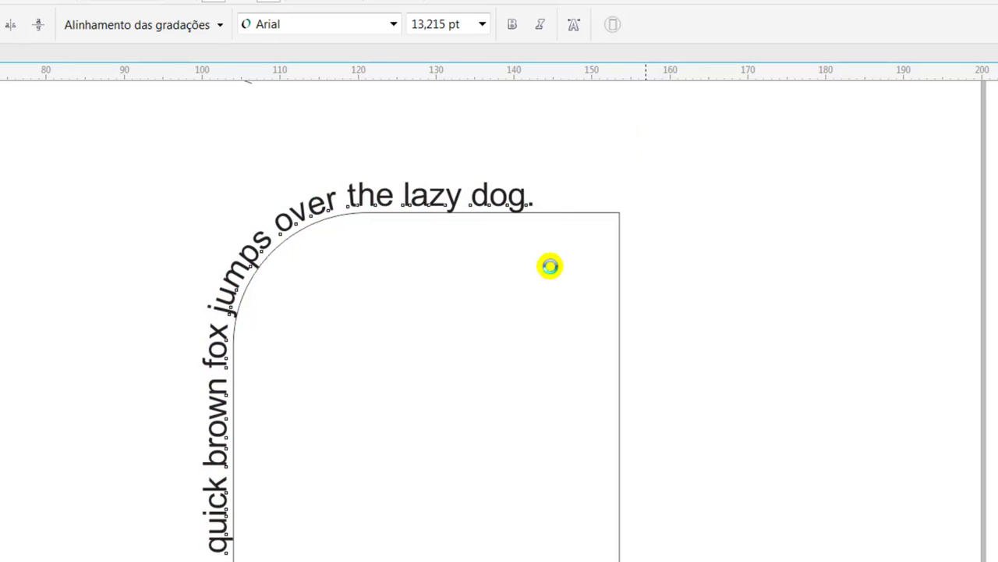
pyautogui.moveTo(224, 421); pyautogui.dragTo(229, 396)
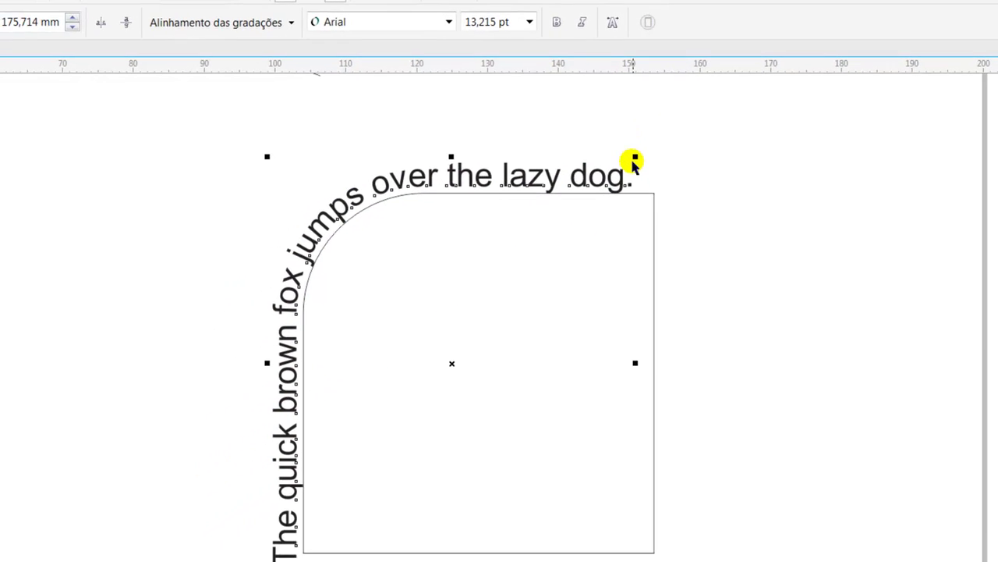
# Step: Enlarge the text to about 13.6 pt and slide it along the path to span the square's left and top sides
pyautogui.moveTo(599, 171); pyautogui.dragTo(608, 164)
pyautogui.moveTo(657, 143); pyautogui.dragTo(660, 143)
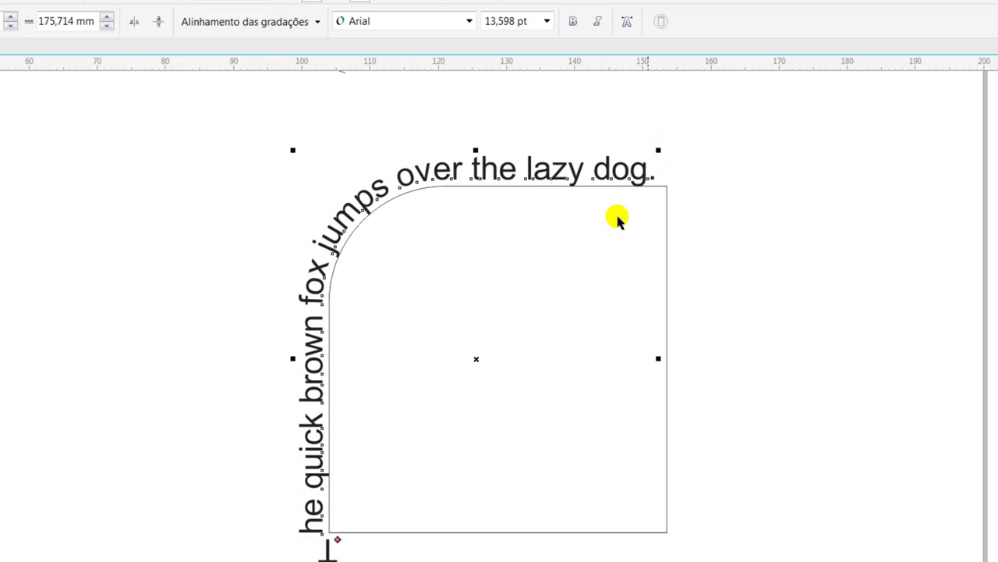
pyautogui.moveTo(314, 413); pyautogui.dragTo(309, 415)
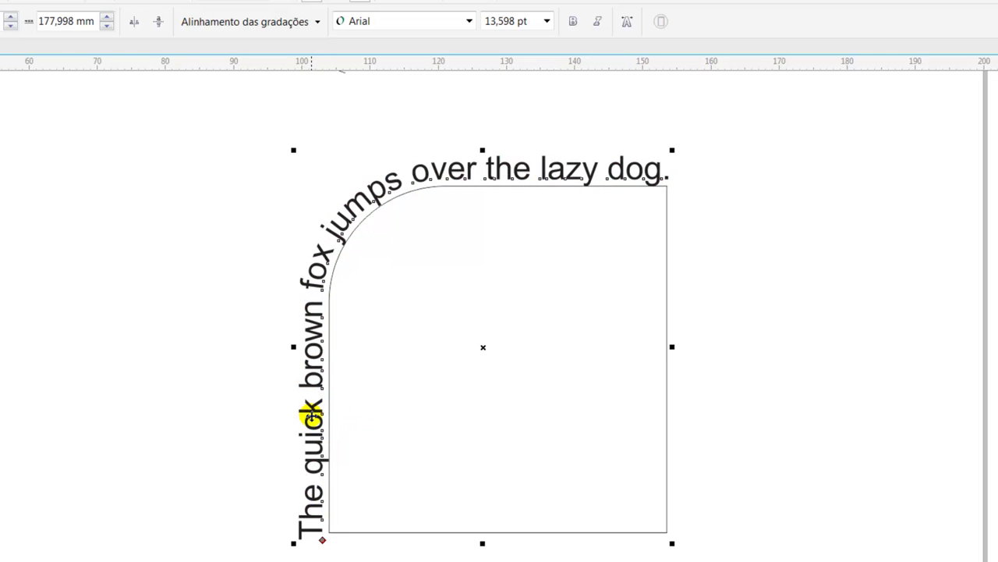
pyautogui.click(556, 352)
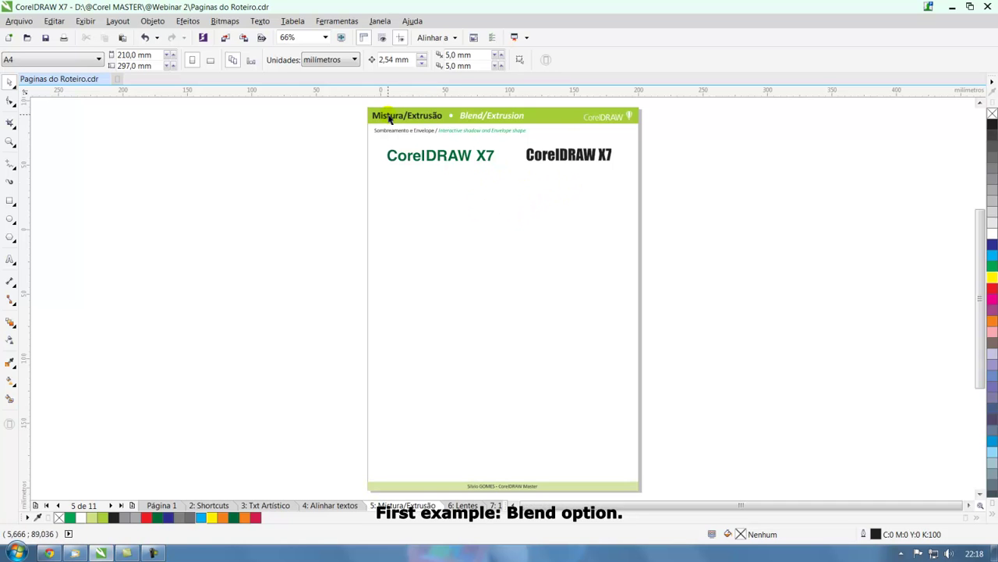
# Step: Move the green "CorelDRAW X7" text to mid-page and make a copy of it slightly below and left of the original
pyautogui.moveTo(455, 160); pyautogui.dragTo(506, 285)
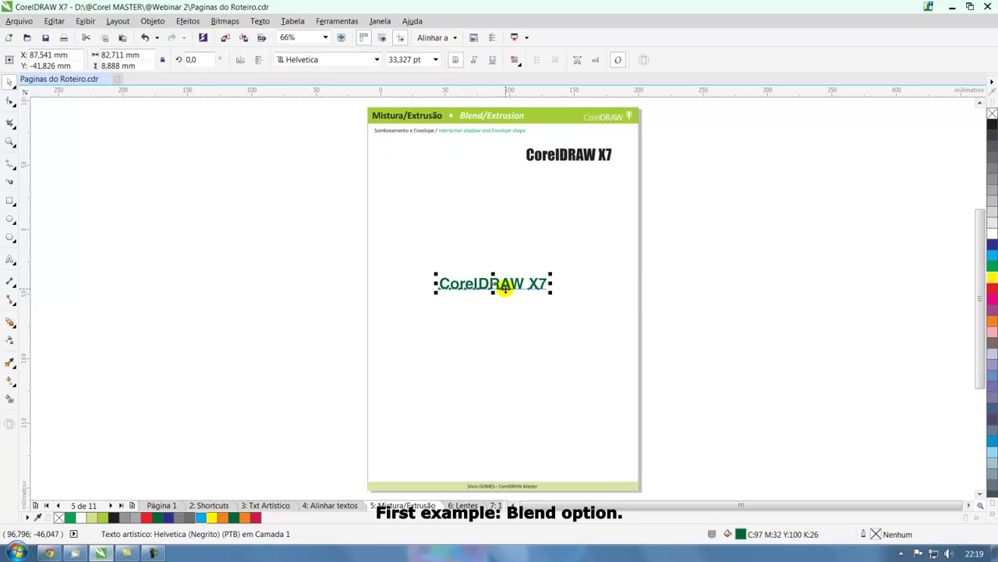
pyautogui.hotkey('shift', 'F2')
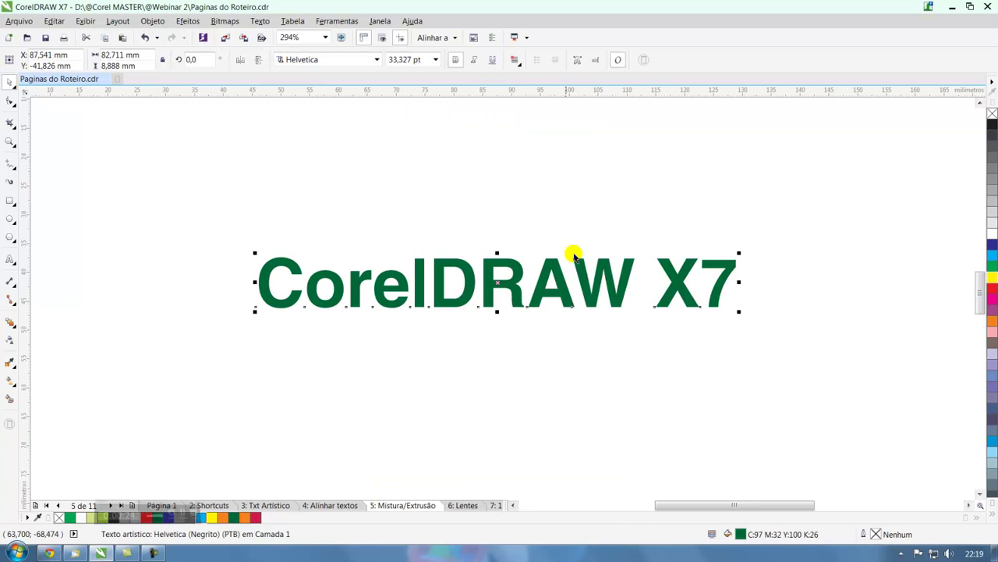
pyautogui.moveTo(515, 297); pyautogui.dragTo(511, 307)
pyautogui.rightClick(511, 306)
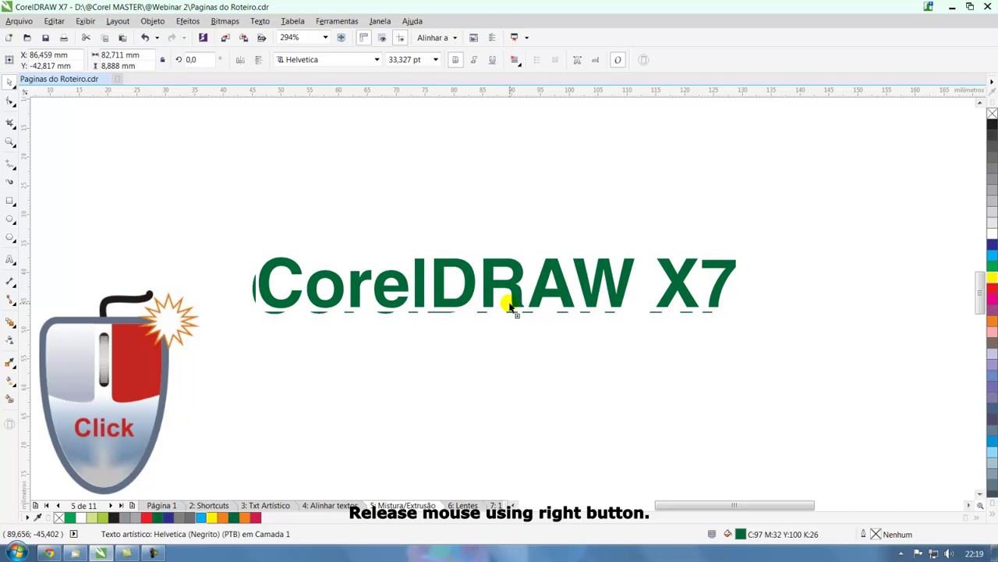
pyautogui.moveTo(511, 306); pyautogui.dragTo(508, 301)
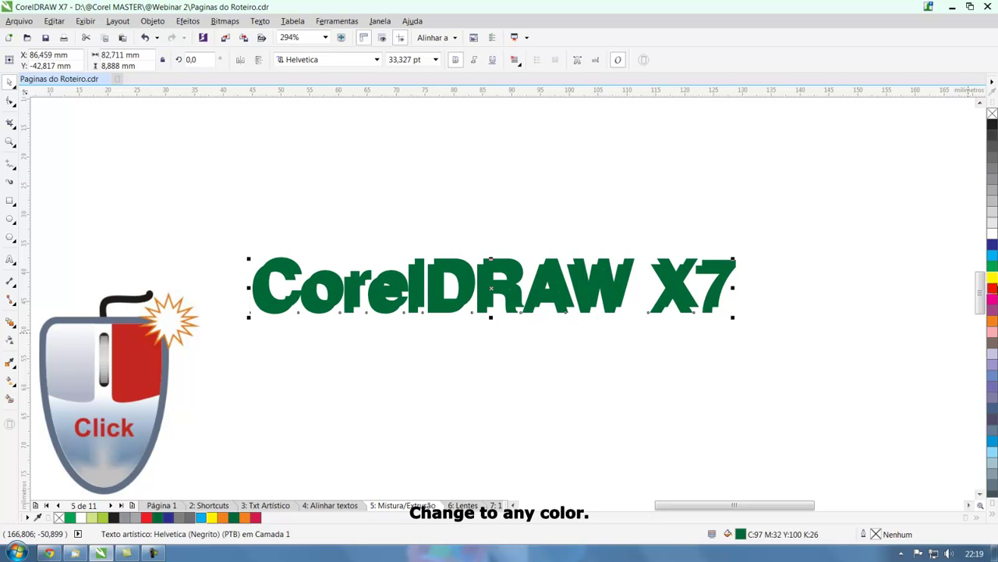
# Step: Fill the copied text with yellow and send it behind the green original
pyautogui.click(992, 279)
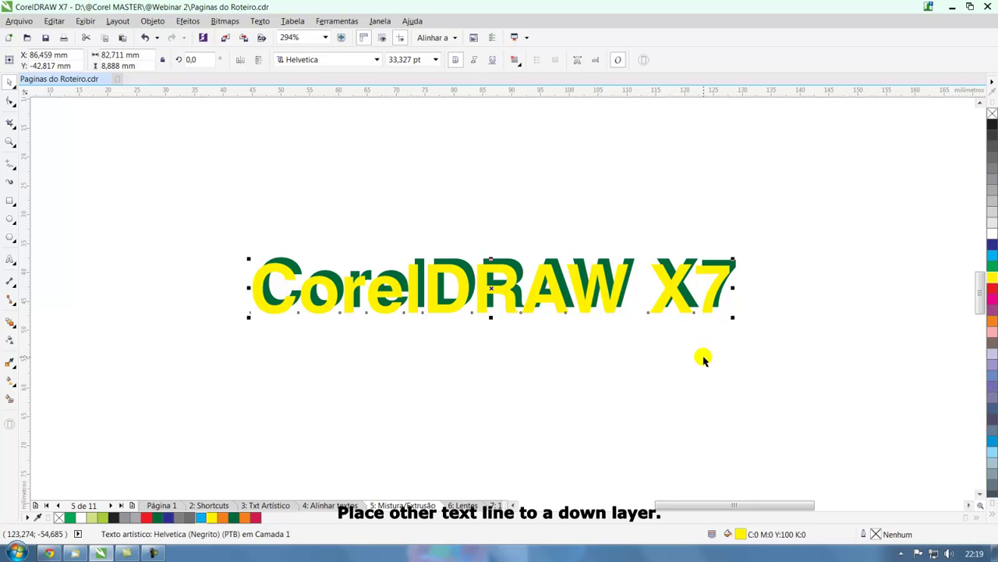
pyautogui.hotkey('shift', 'pagedown')
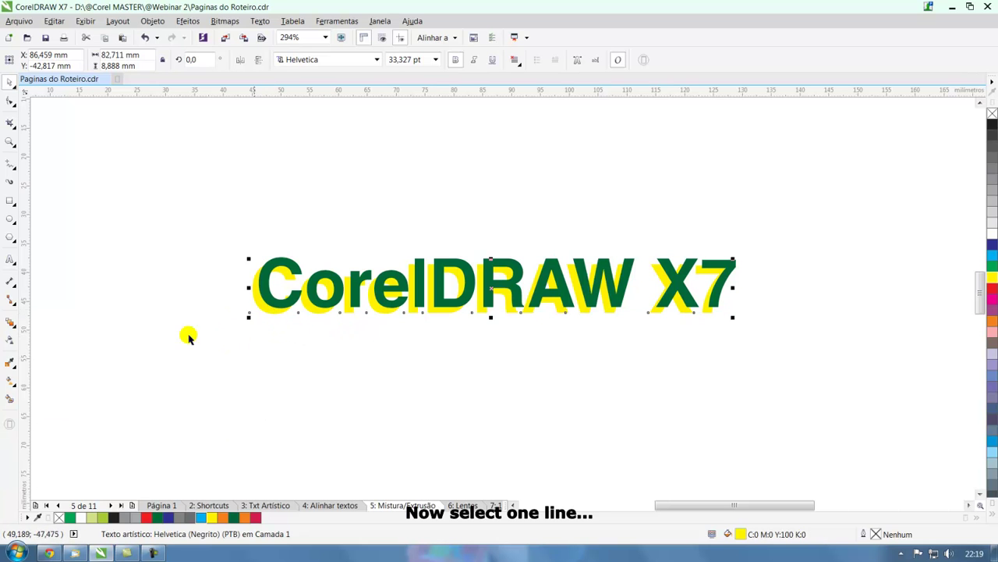
# Step: Blend the yellow text with the green text and set the blend to 10 steps
pyautogui.click(11, 323)
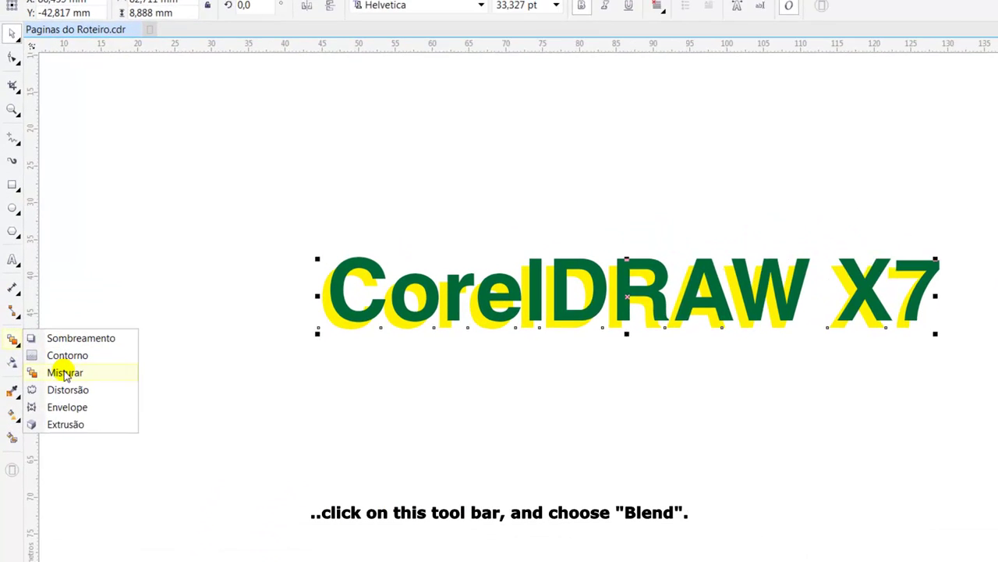
pyautogui.click(66, 373)
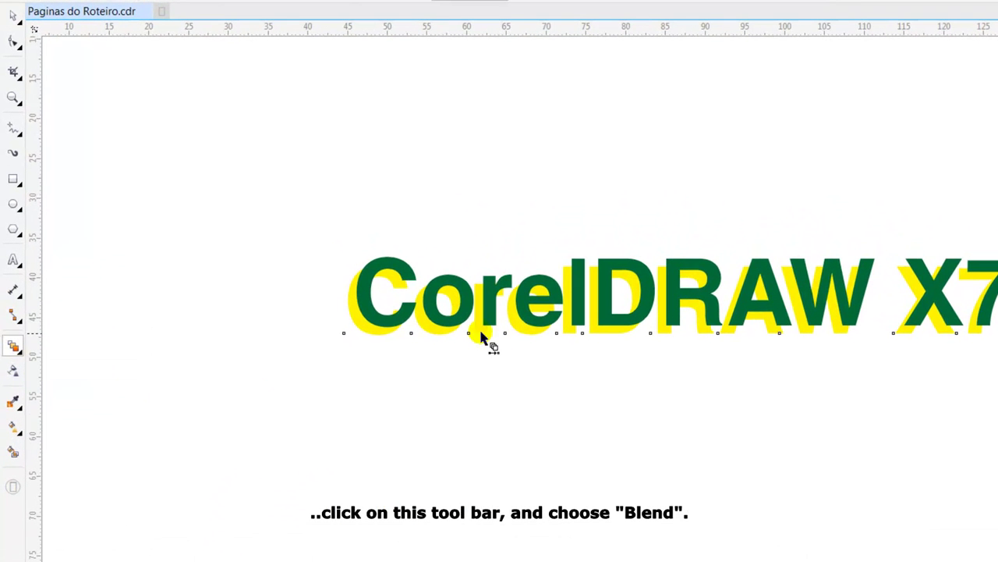
pyautogui.moveTo(605, 336); pyautogui.dragTo(613, 314)
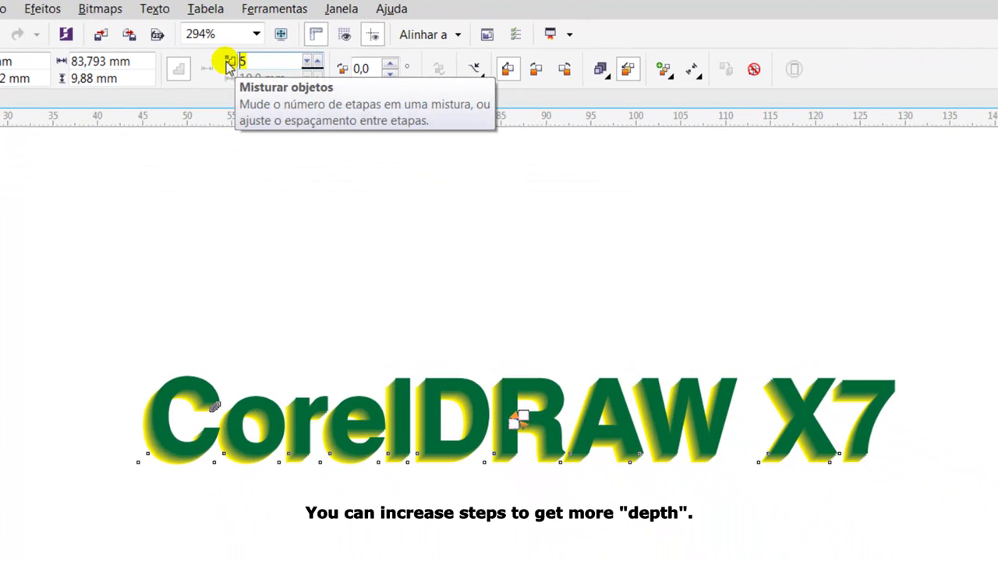
pyautogui.write('10')
pyautogui.press('Return')
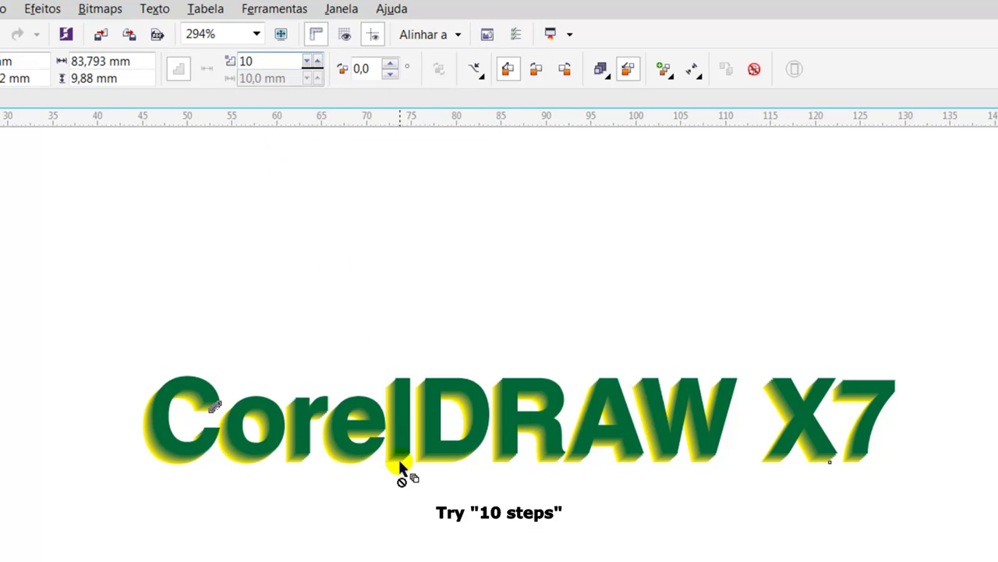
# Step: Set the blend between the yellow and green "CorelDRAW X7" texts to 20 steps
pyautogui.press('z')
pyautogui.moveTo(116, 340); pyautogui.dragTo(190, 479)
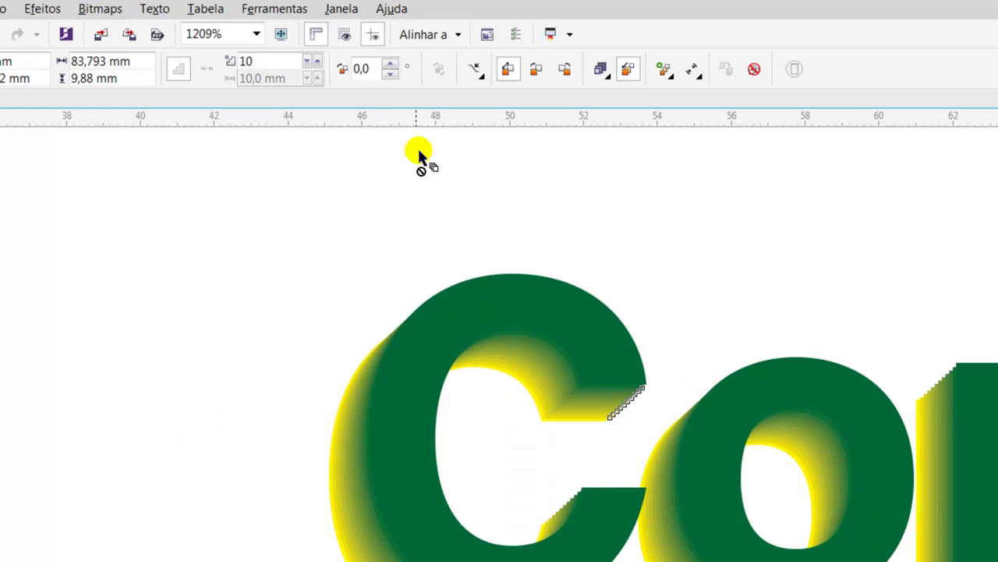
pyautogui.doubleClick(257, 62)
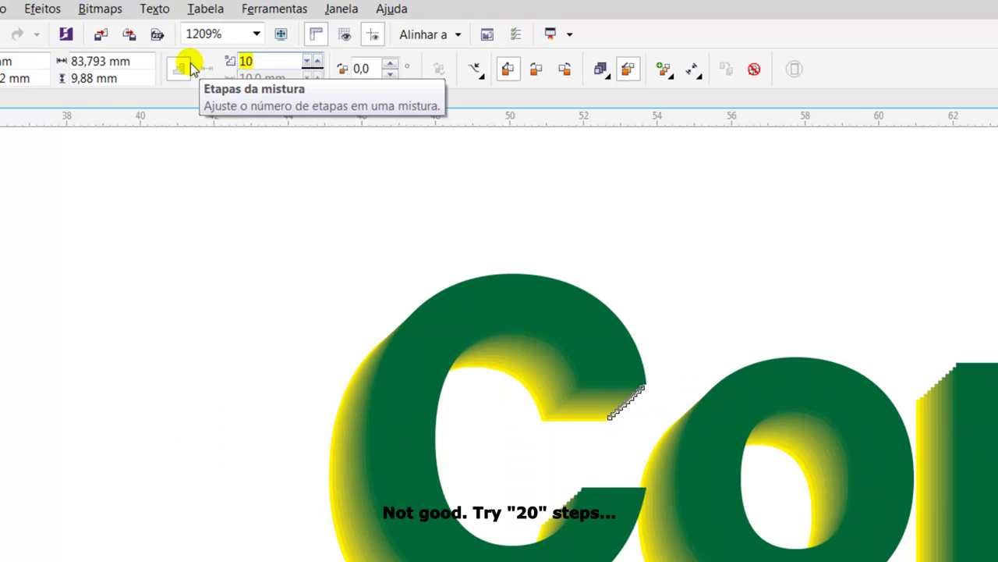
pyautogui.write('20')
pyautogui.press('Return')
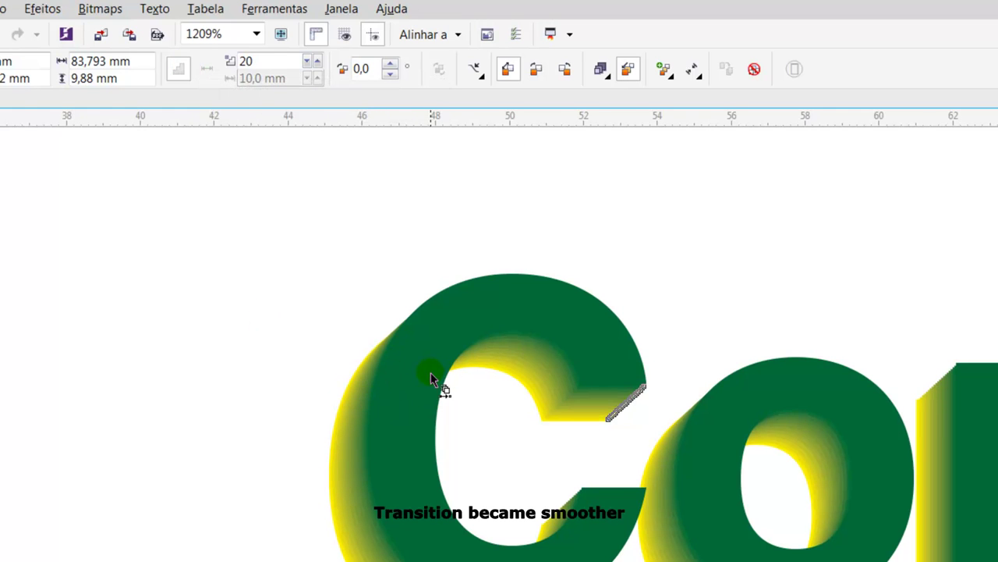
pyautogui.scroll(-1, 635, 446)
pyautogui.press('F4')
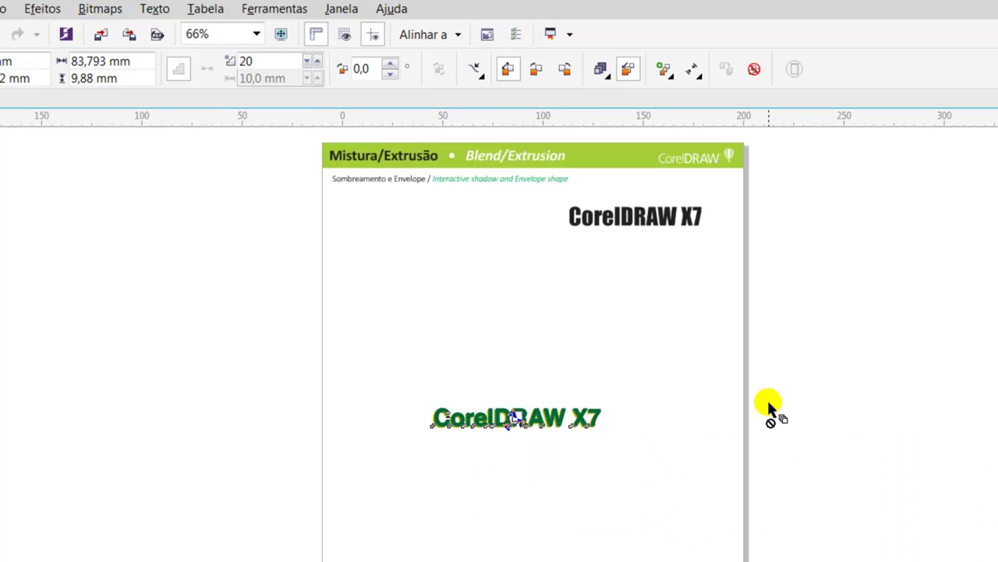
pyautogui.hotkey('shift', 'F2')
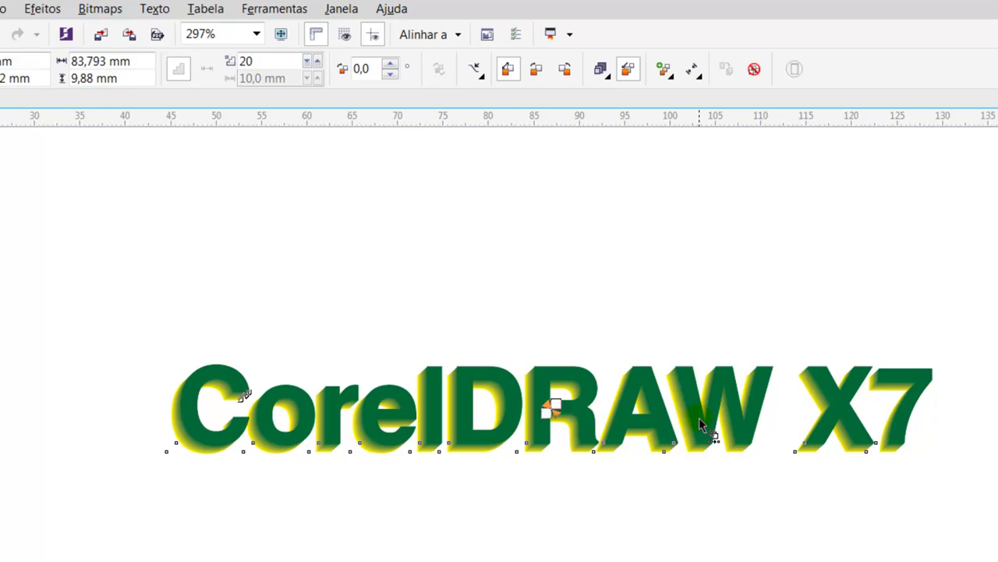
# Step: Fill the green front text of the blend with red and move it up and to the right to deepen the blend
pyautogui.click(429, 510)
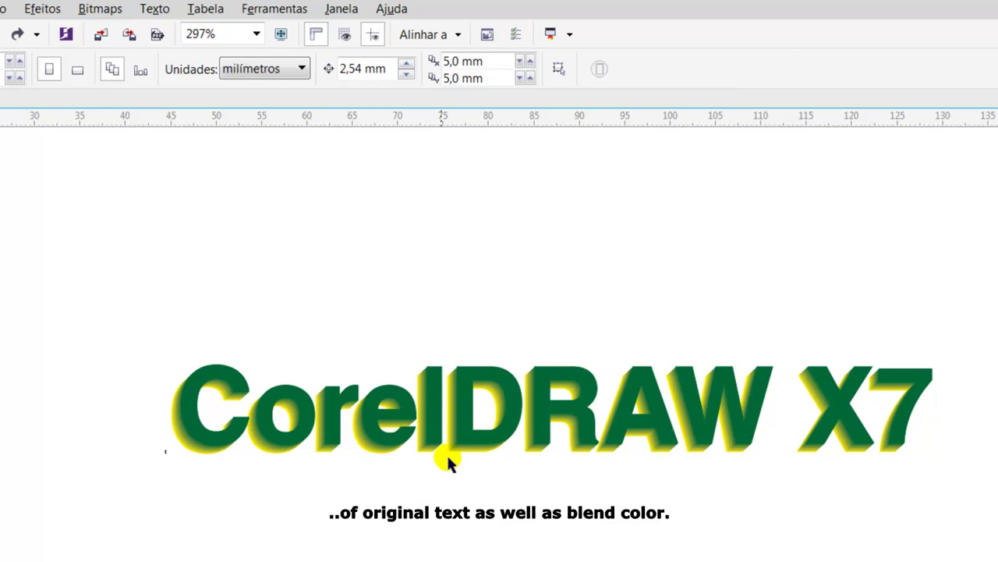
pyautogui.click(442, 367)
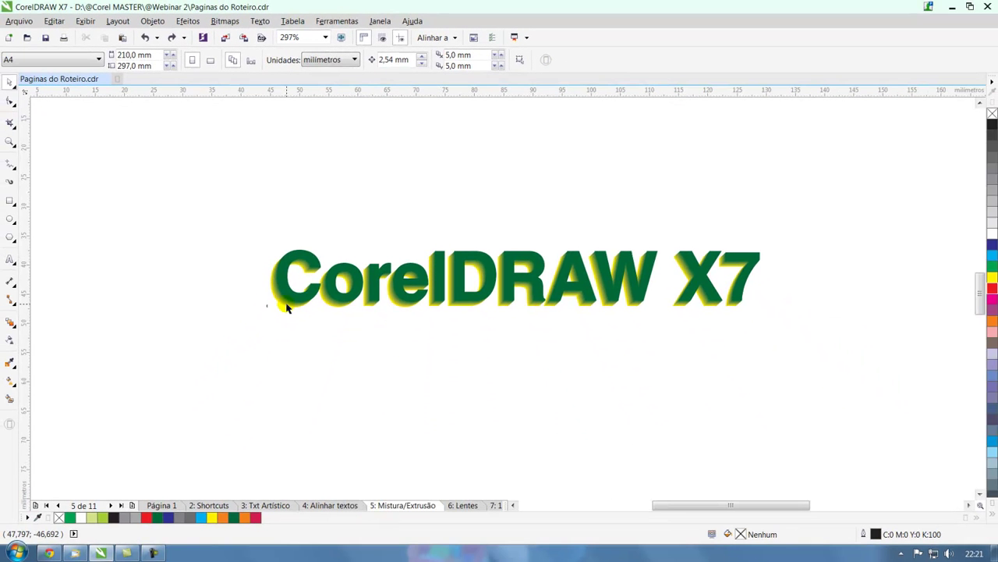
pyautogui.click(305, 254)
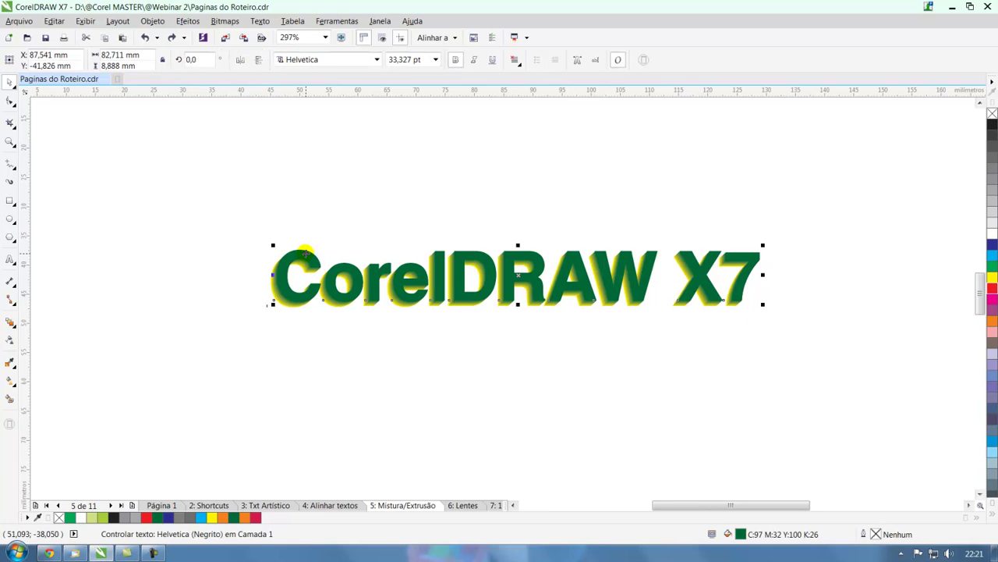
pyautogui.click(993, 288)
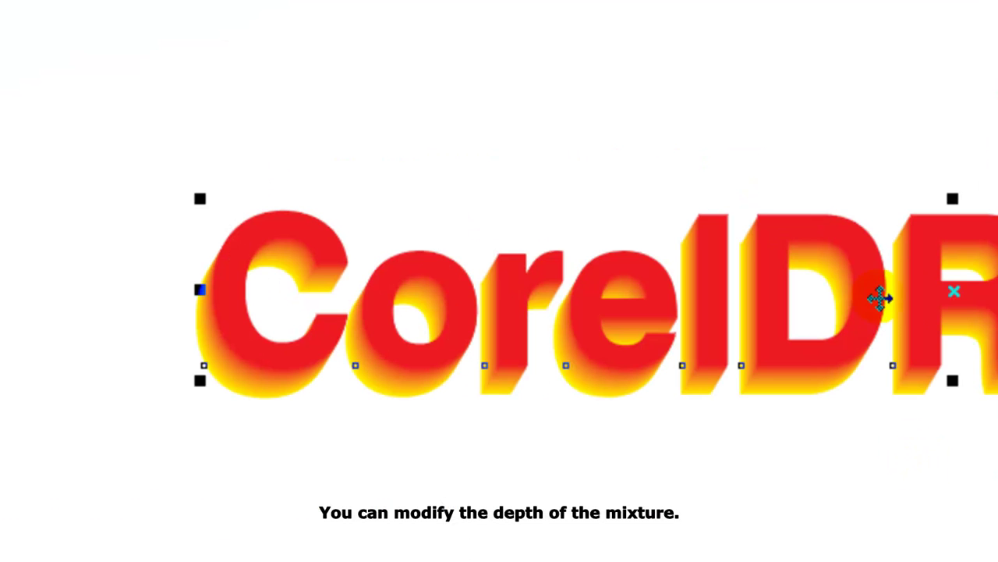
pyautogui.moveTo(922, 310)
pyautogui.mouseDown()
pyautogui.moveTo(936, 290)
pyautogui.moveTo(889, 273)
pyautogui.moveTo(928, 290)
pyautogui.mouseUp()
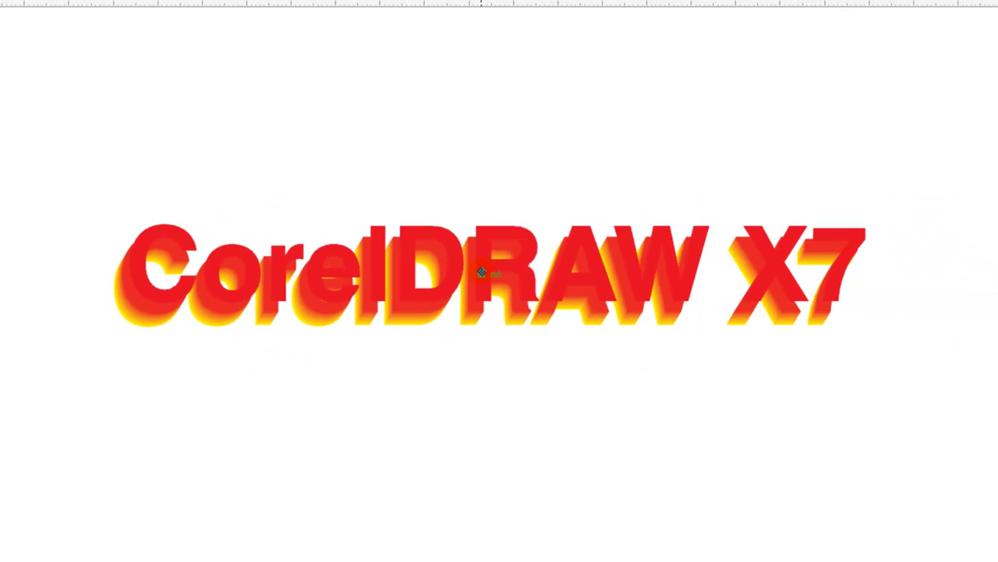
pyautogui.moveTo(481, 272); pyautogui.dragTo(491, 258)
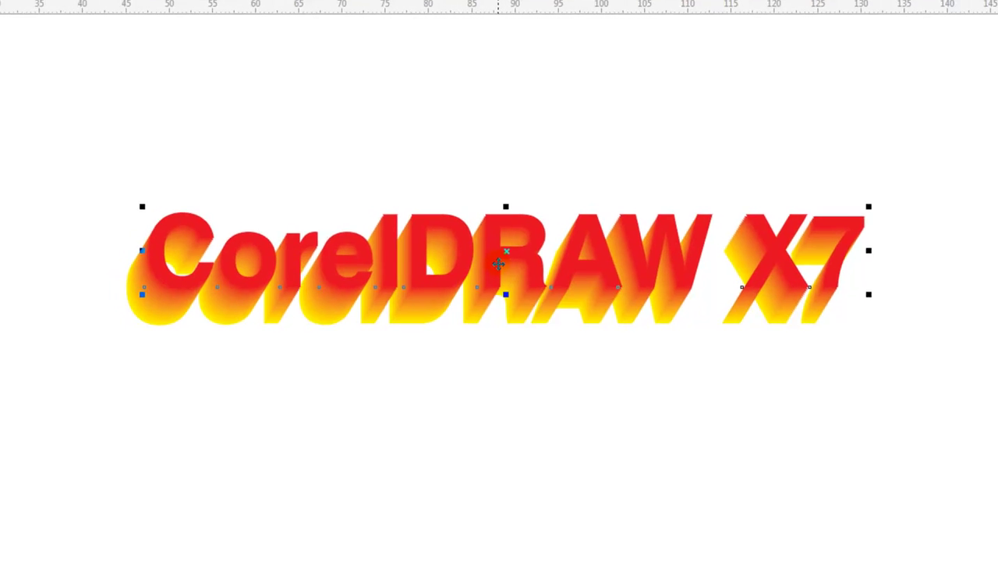
# Step: Select the blend between the red and yellow texts and set it to 50 steps
pyautogui.moveTo(406, 156); pyautogui.dragTo(596, 324)
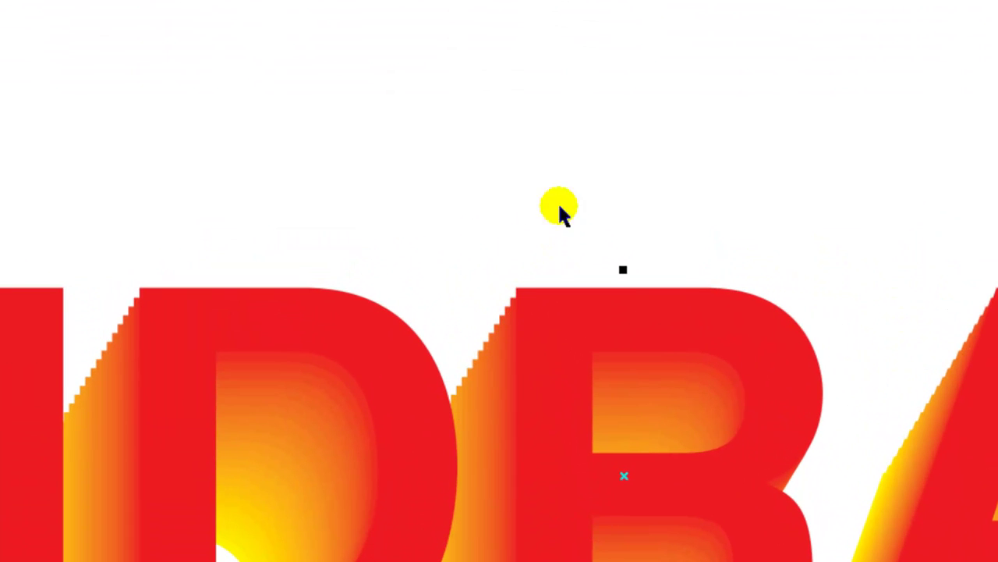
pyautogui.click(474, 382)
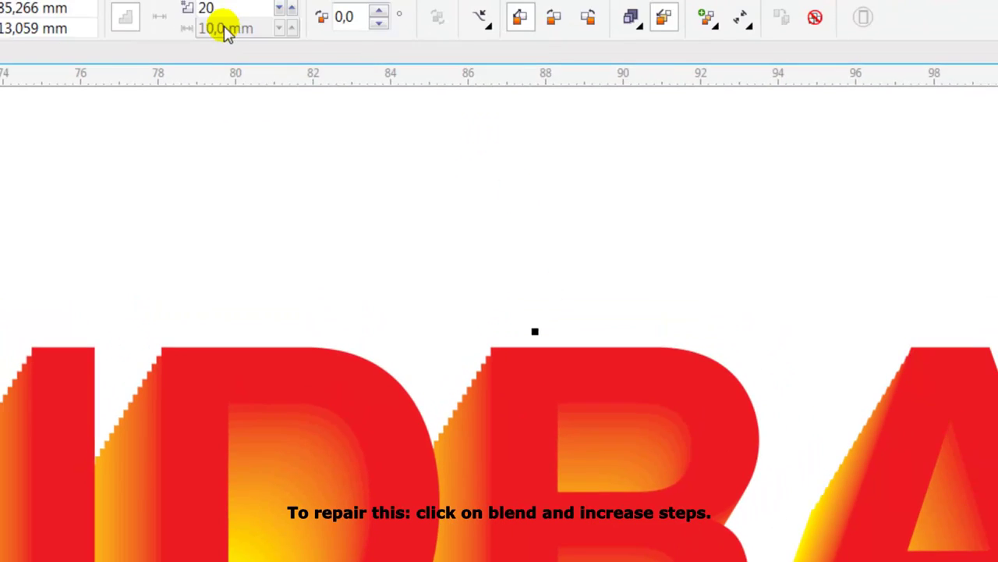
pyautogui.doubleClick(211, 9)
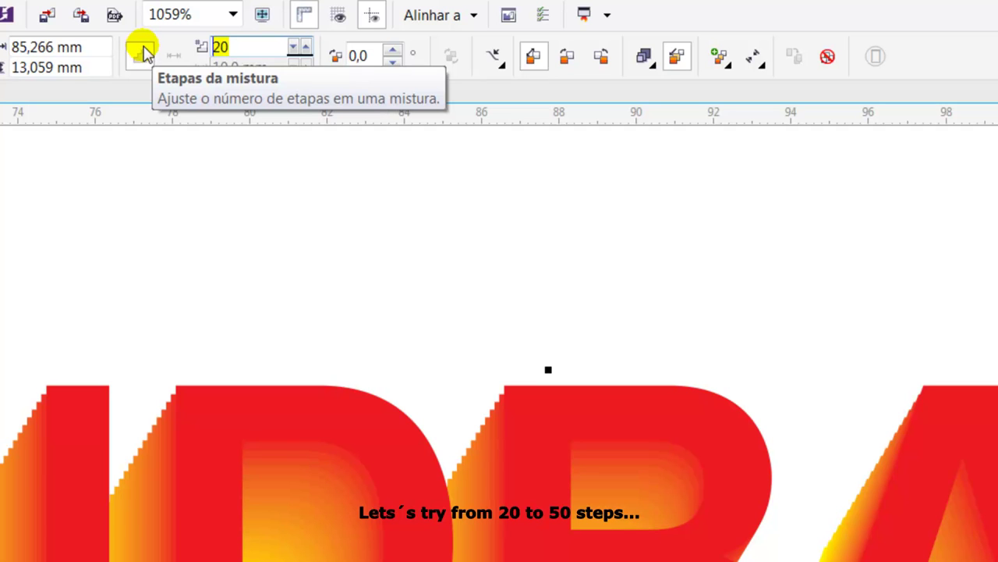
pyautogui.write('5')
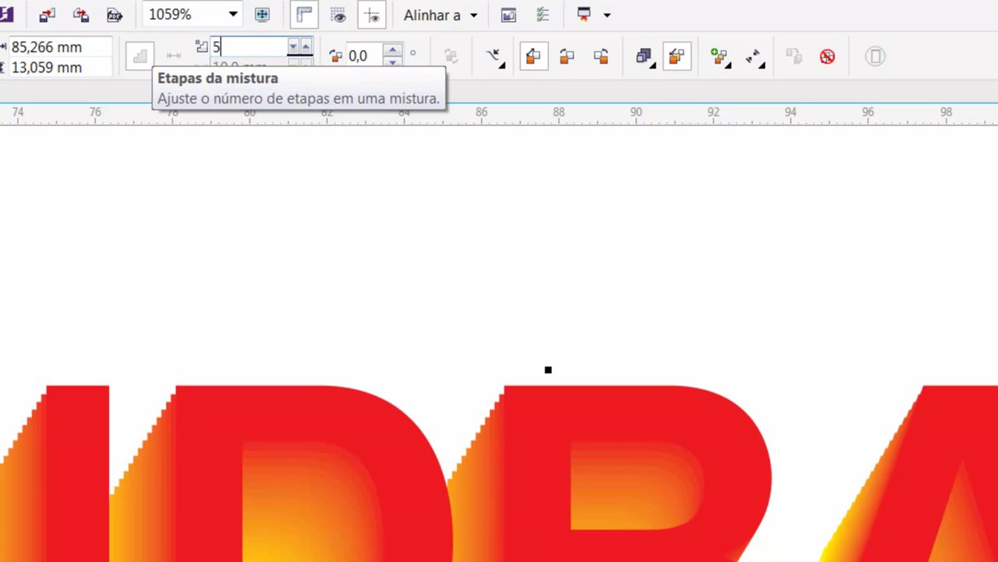
pyautogui.write('0')
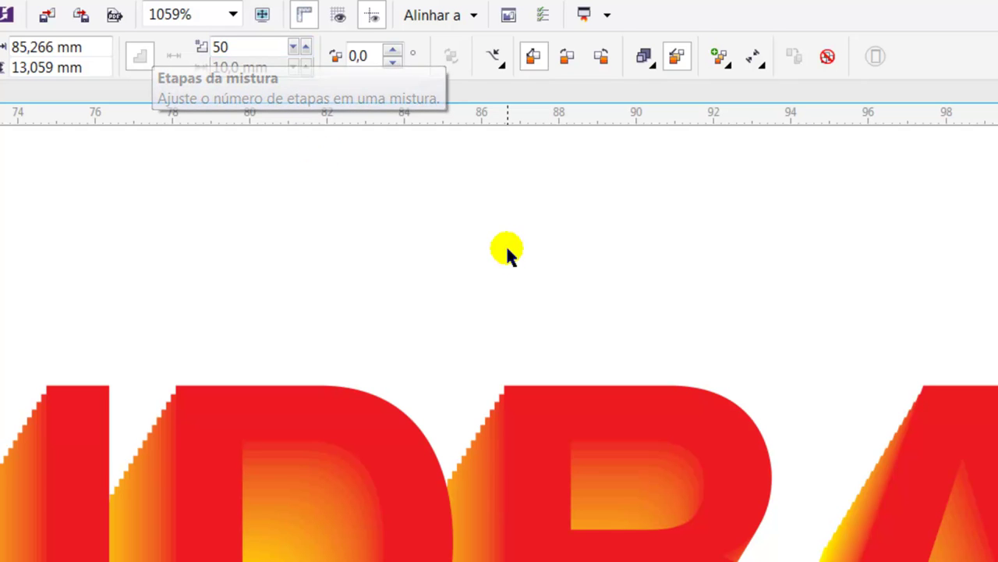
pyautogui.press('Return')
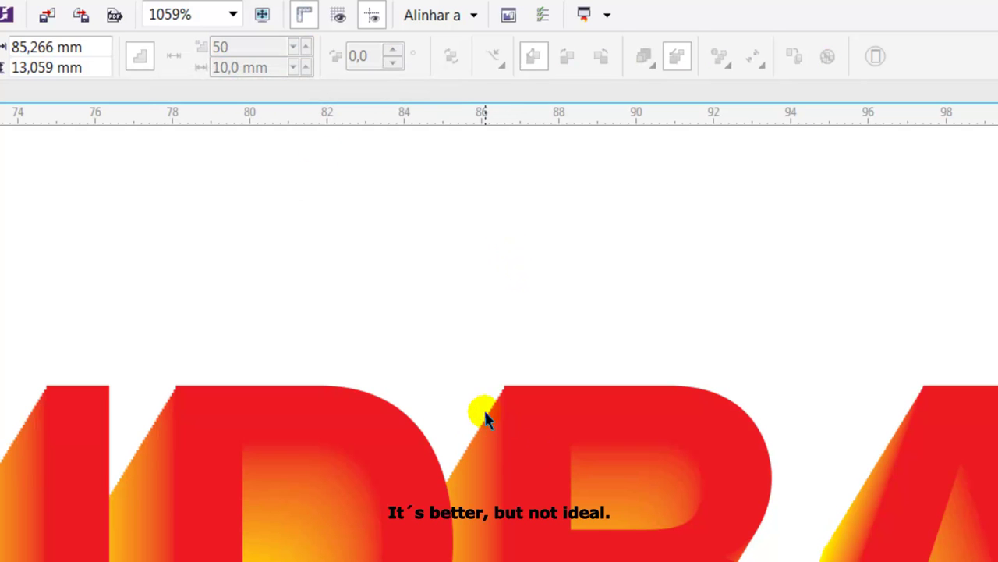
# Step: Try to raise the number of steps of the red-to-yellow blend to 80
pyautogui.click(469, 456)
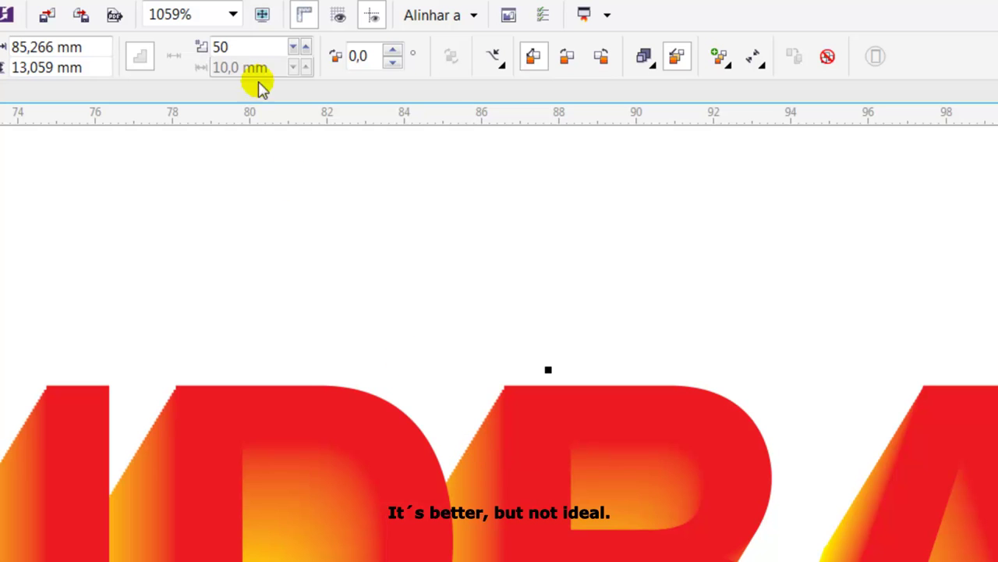
pyautogui.doubleClick(238, 48)
pyautogui.write('8')
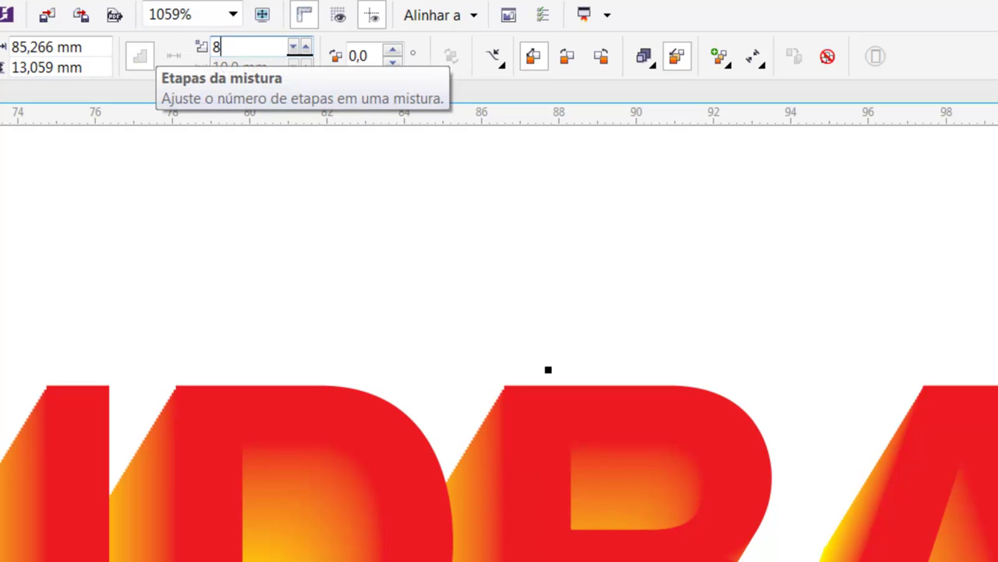
pyautogui.write('0')
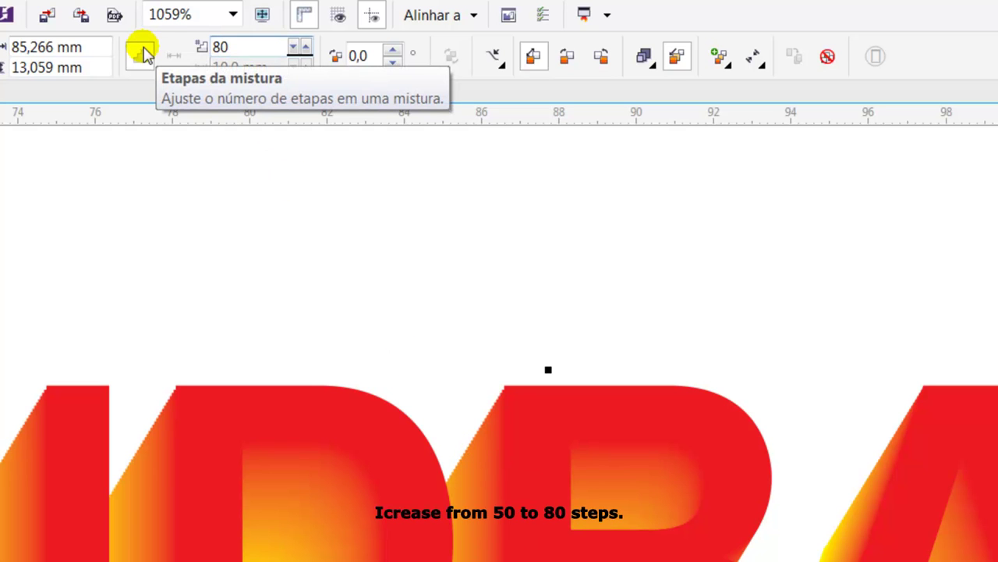
pyautogui.press('Return')
pyautogui.click(530, 300)
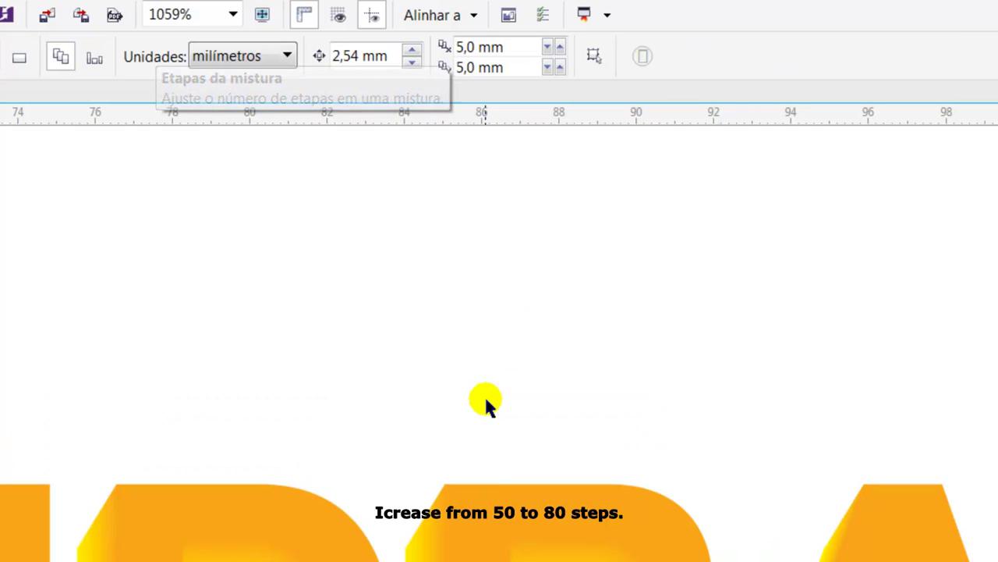
# Step: Reselect the blended text group and set its blend to 80 steps
pyautogui.click(484, 445)
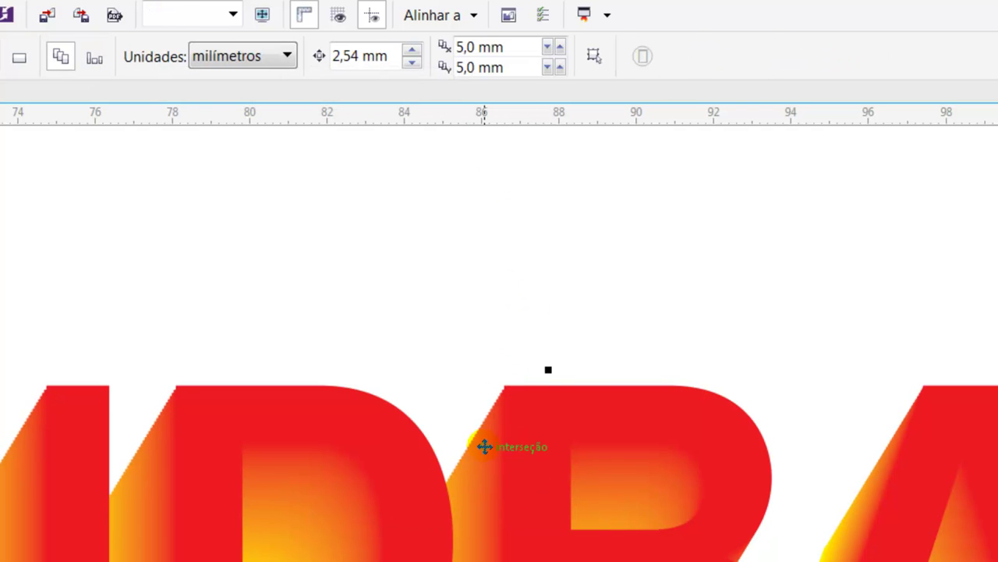
pyautogui.click(212, 47)
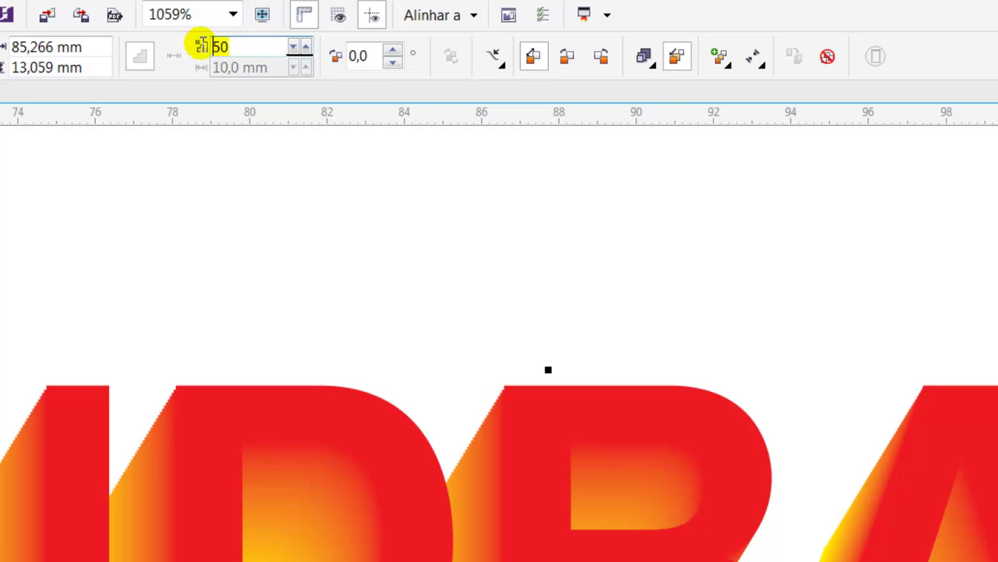
pyautogui.press('BackSpace')
pyautogui.press('BackSpace')
pyautogui.write('80')
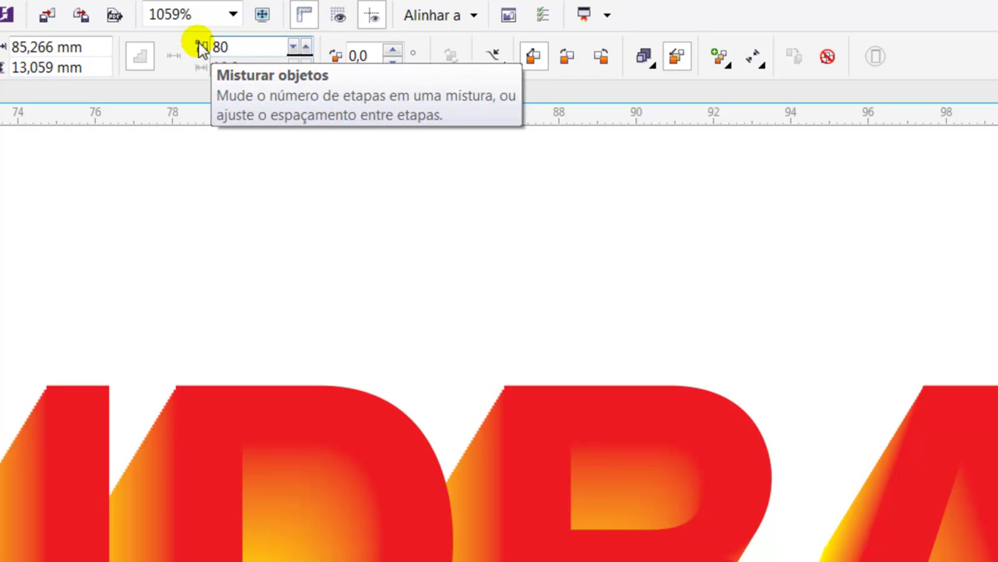
pyautogui.press('Return')
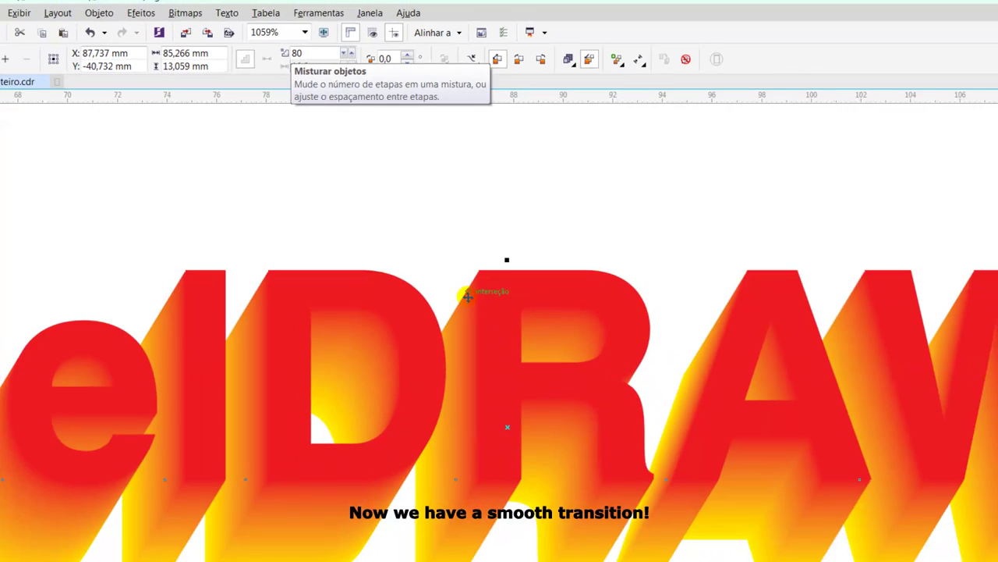
pyautogui.scroll(-2, 503, 299)
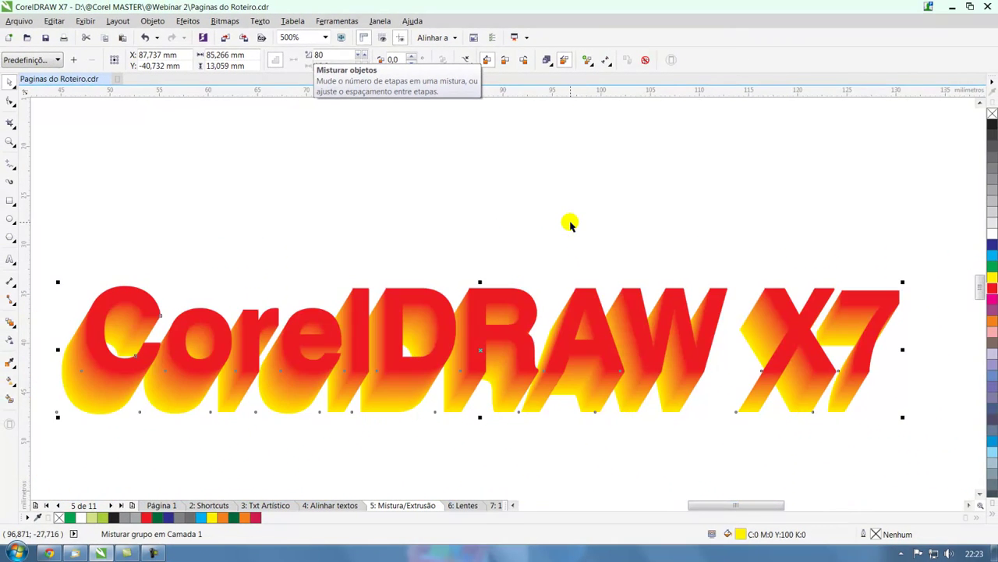
# Step: Enlarge the black "CorelDRAW X7" text to about 62 pt and place it below the blended text, near mid-page
pyautogui.click(570, 224)
pyautogui.hotkey('shift', 'F4')
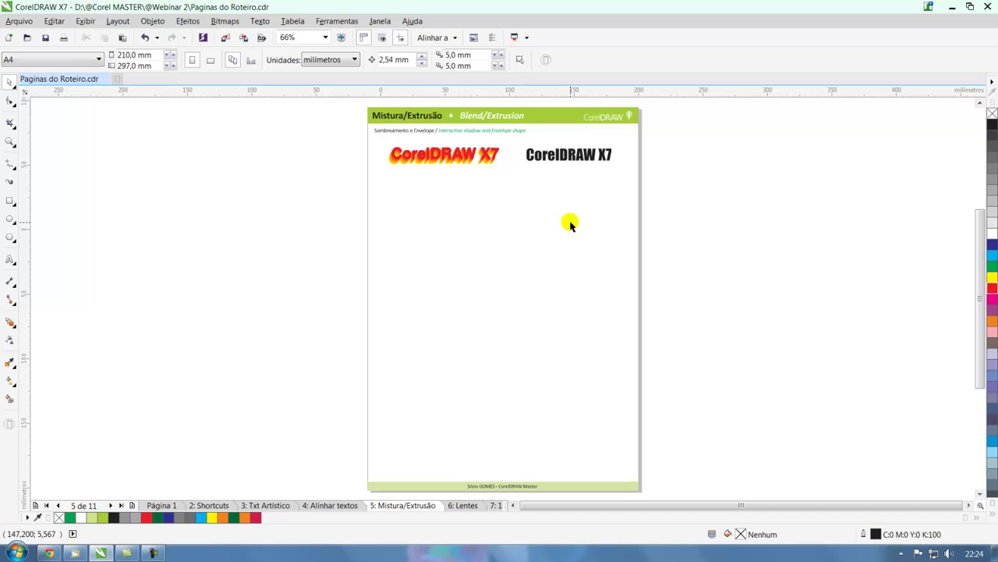
pyautogui.moveTo(572, 153); pyautogui.dragTo(594, 220)
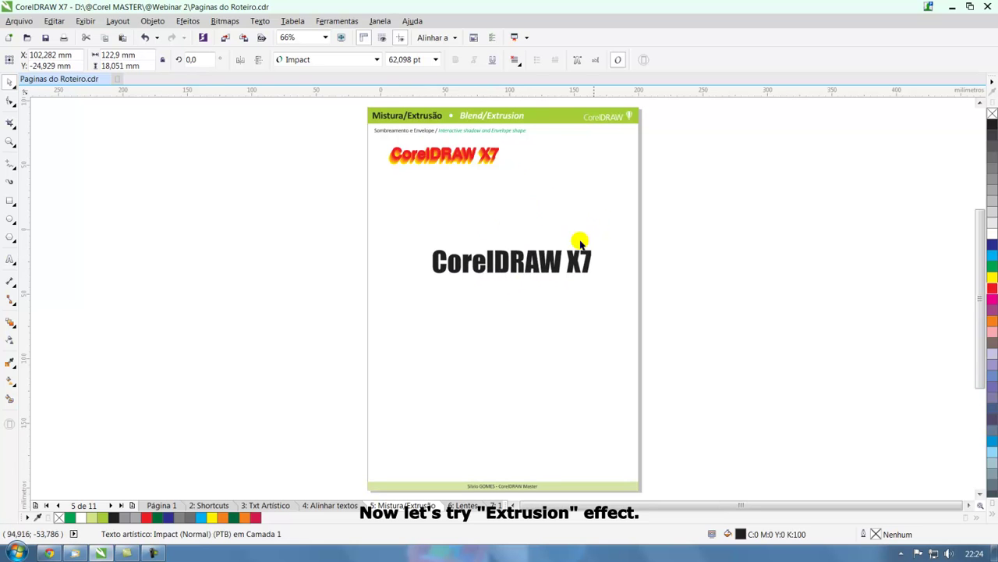
pyautogui.moveTo(535, 260); pyautogui.dragTo(522, 279)
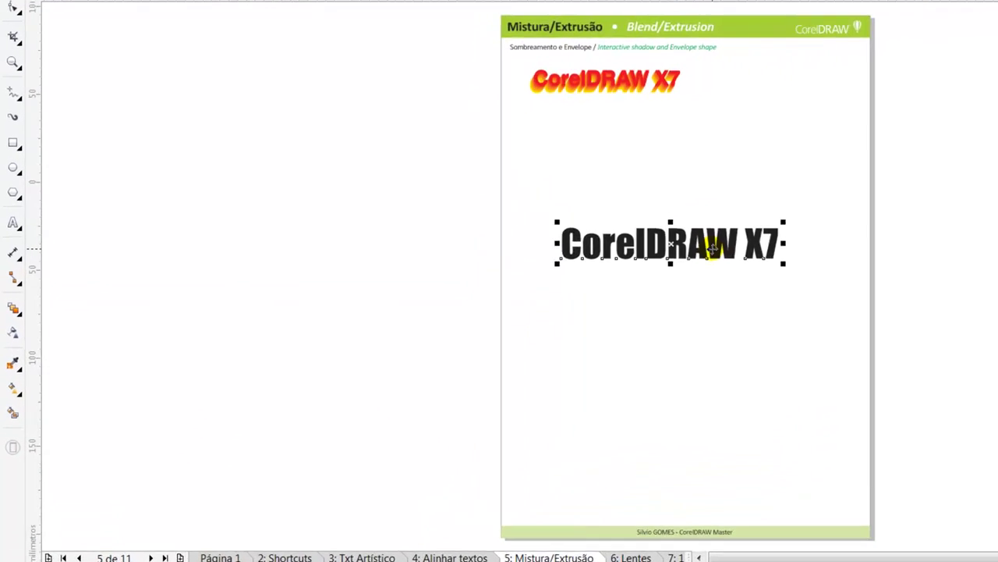
# Step: Extrude the black "CorelDRAW X7" text toward a vanishing point just below its centre
pyautogui.click(13, 309)
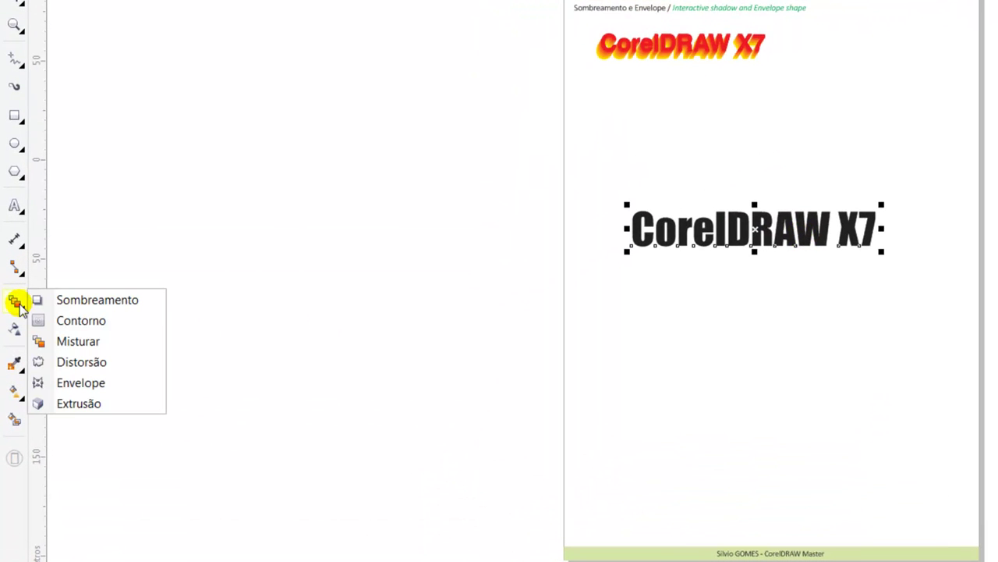
pyautogui.click(82, 405)
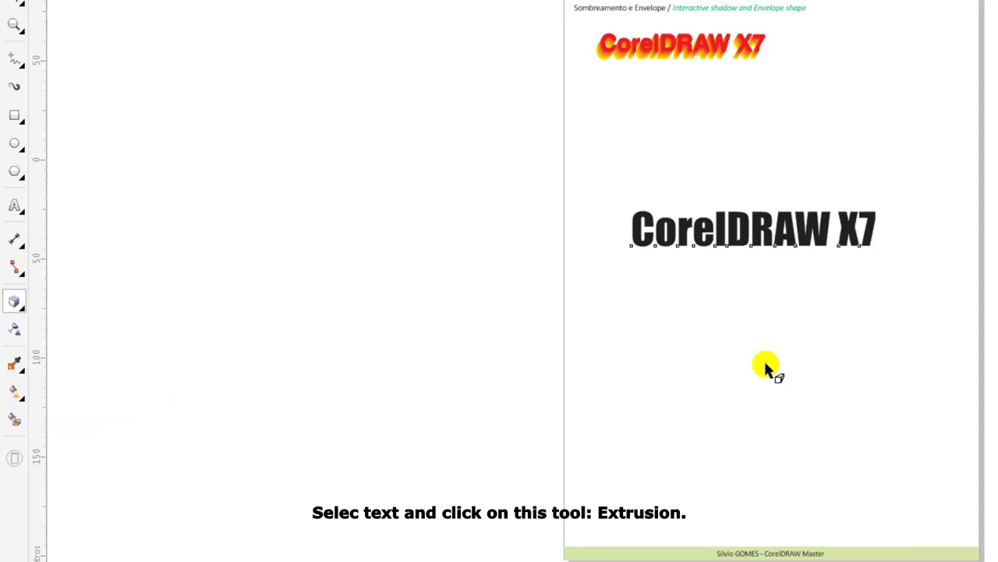
pyautogui.moveTo(768, 237); pyautogui.dragTo(756, 261)
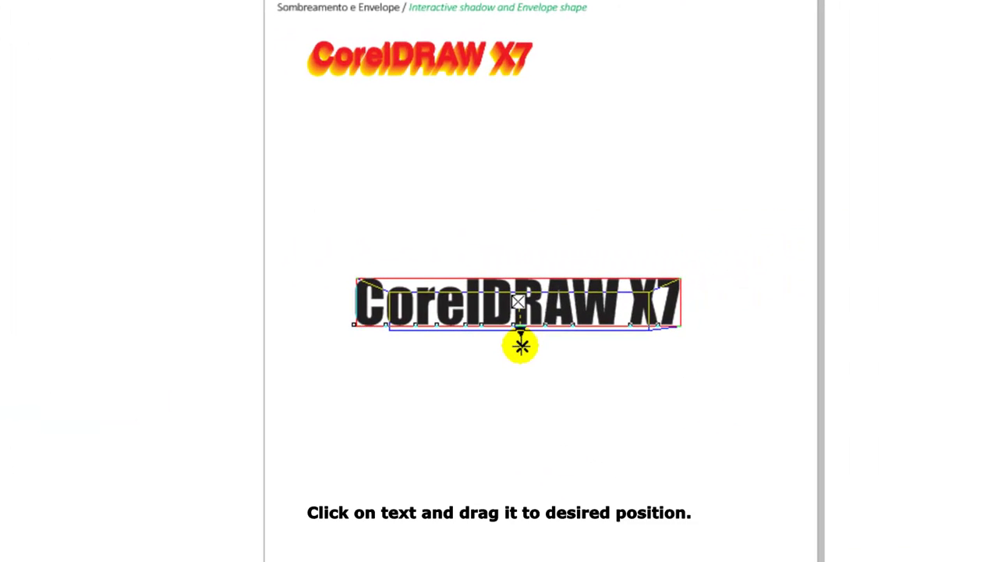
pyautogui.moveTo(521, 346); pyautogui.dragTo(519, 346)
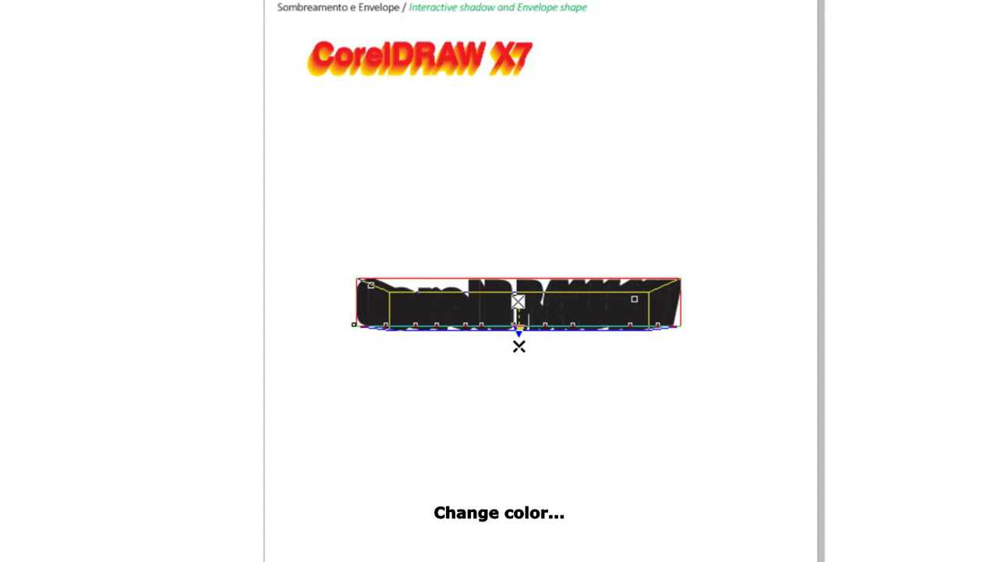
# Step: Fill the extruded text with cyan (C:100 M:0 Y:0 K:0)
pyautogui.click(992, 256)
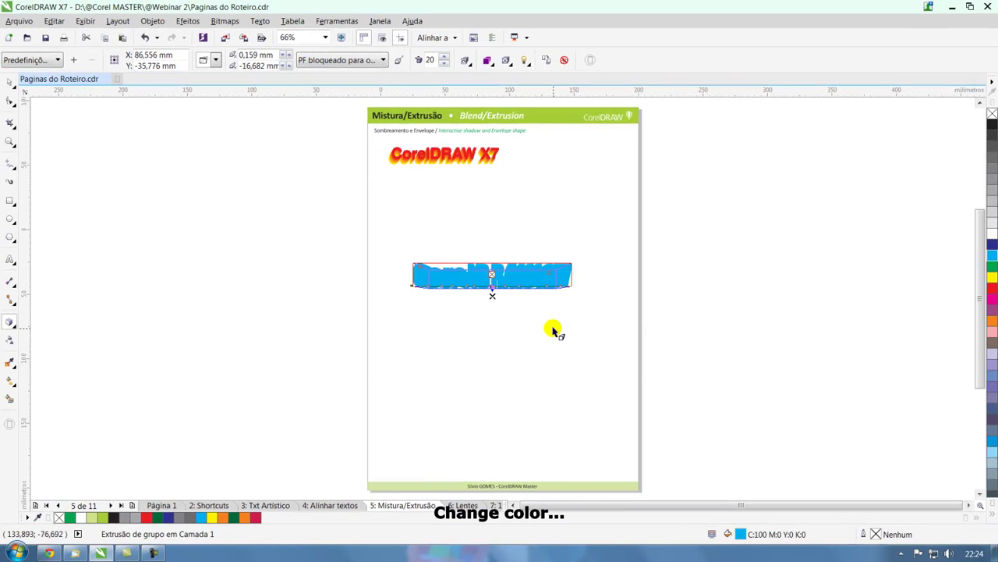
pyautogui.press('z')
pyautogui.moveTo(395, 242); pyautogui.dragTo(607, 311)
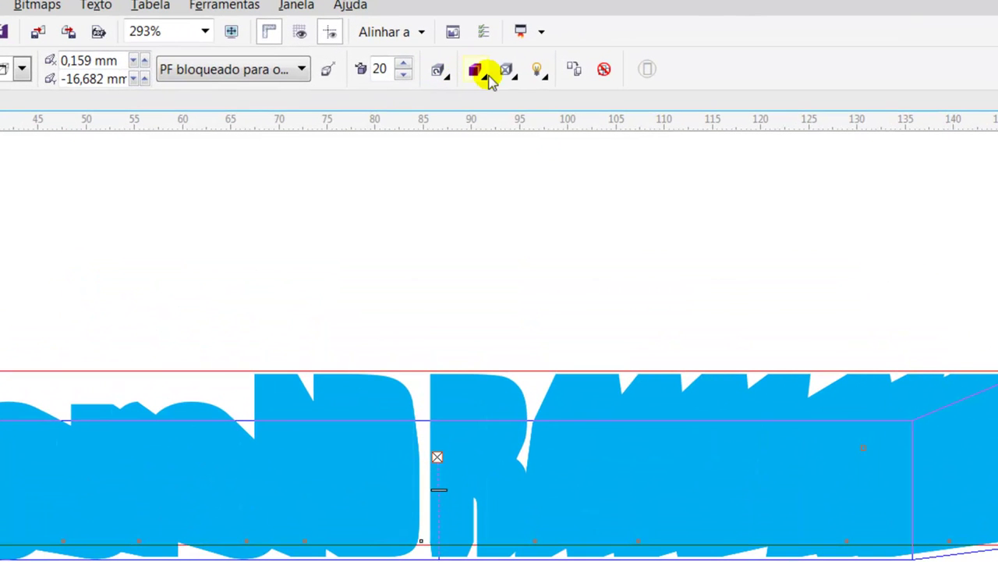
# Step: Color the text's extrusion with a two-color shading that runs from yellow to red
pyautogui.click(477, 73)
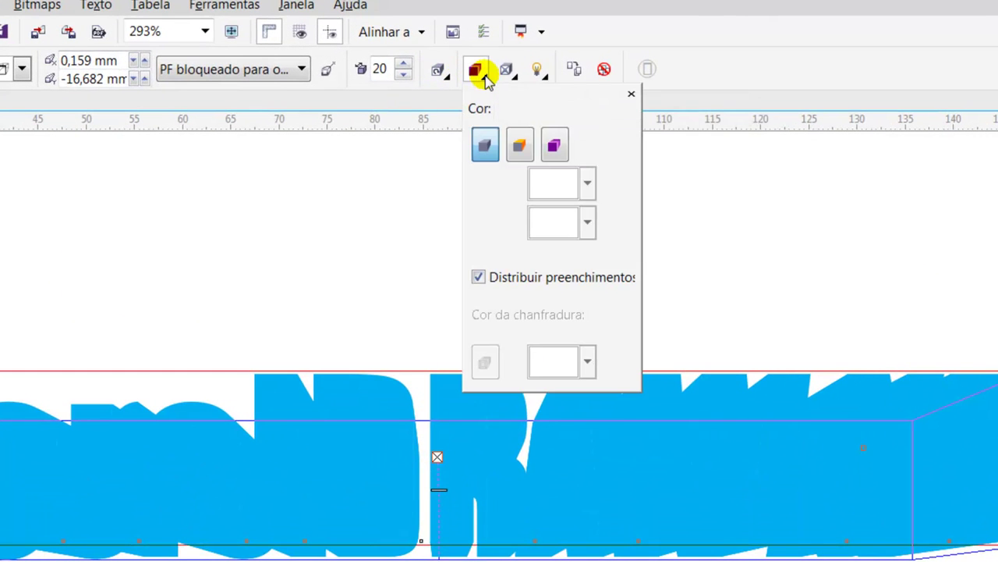
pyautogui.click(556, 146)
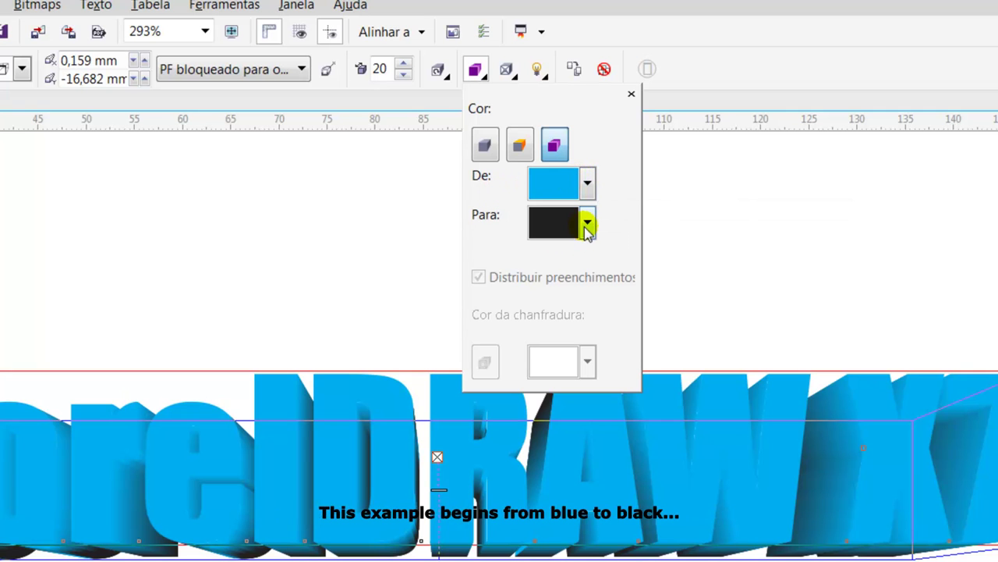
pyautogui.click(588, 184)
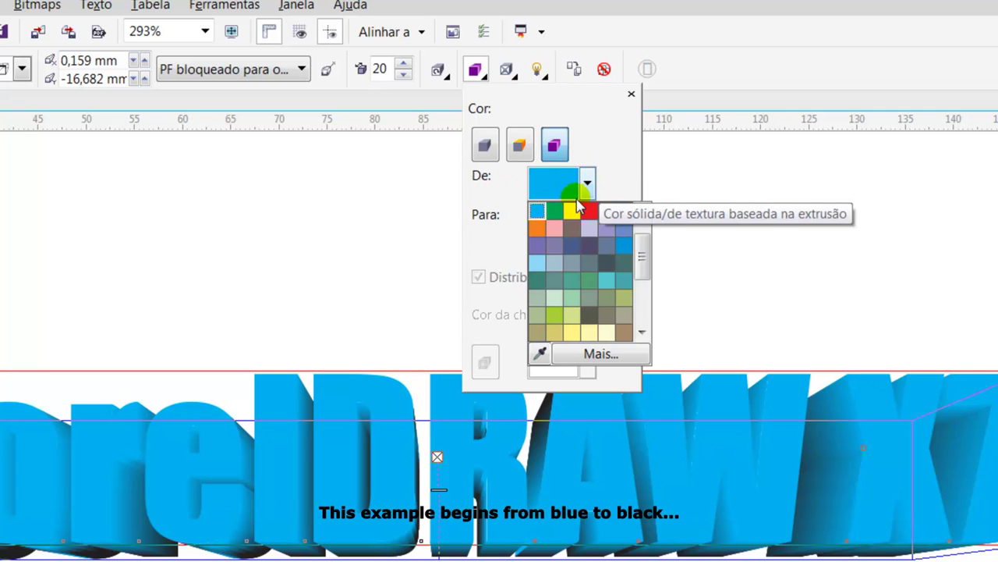
pyautogui.click(571, 212)
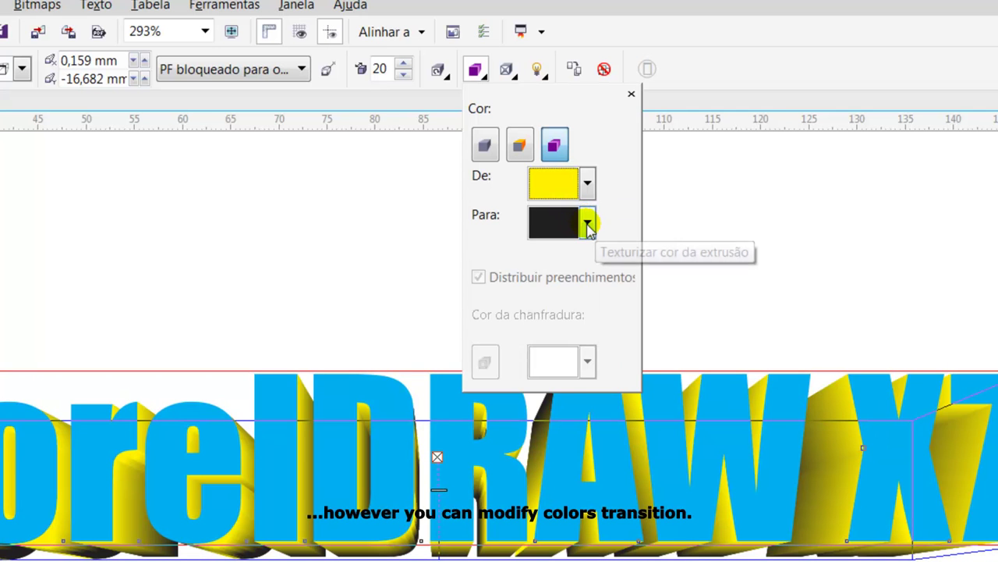
pyautogui.click(587, 223)
pyautogui.click(590, 285)
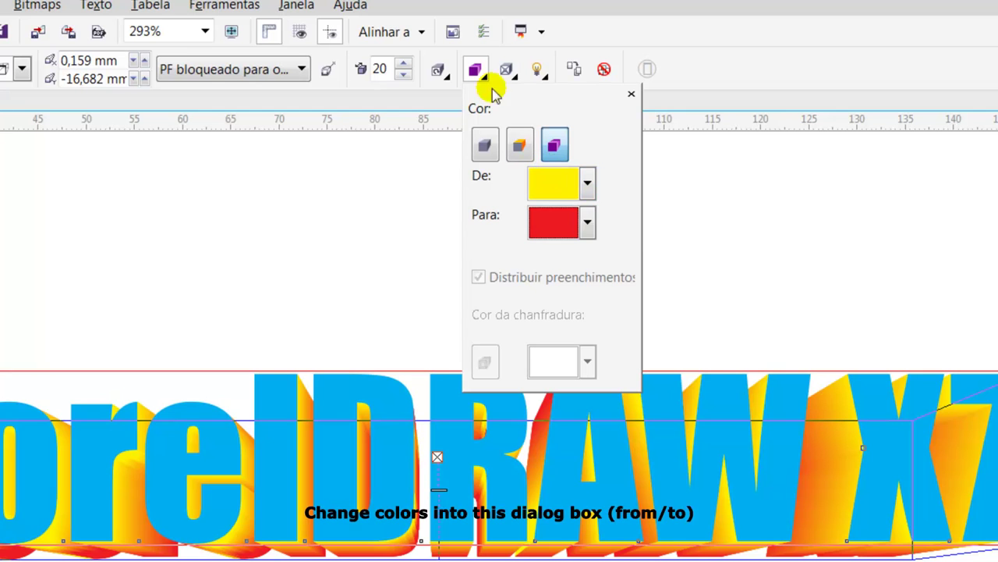
pyautogui.click(718, 237)
# Step: Increase the extrusion depth to 39 and move its vanishing point to about -7.9 mm, -16.5 mm
pyautogui.moveTo(439, 528)
pyautogui.mouseDown()
pyautogui.moveTo(443, 482)
pyautogui.moveTo(438, 510)
pyautogui.mouseUp()
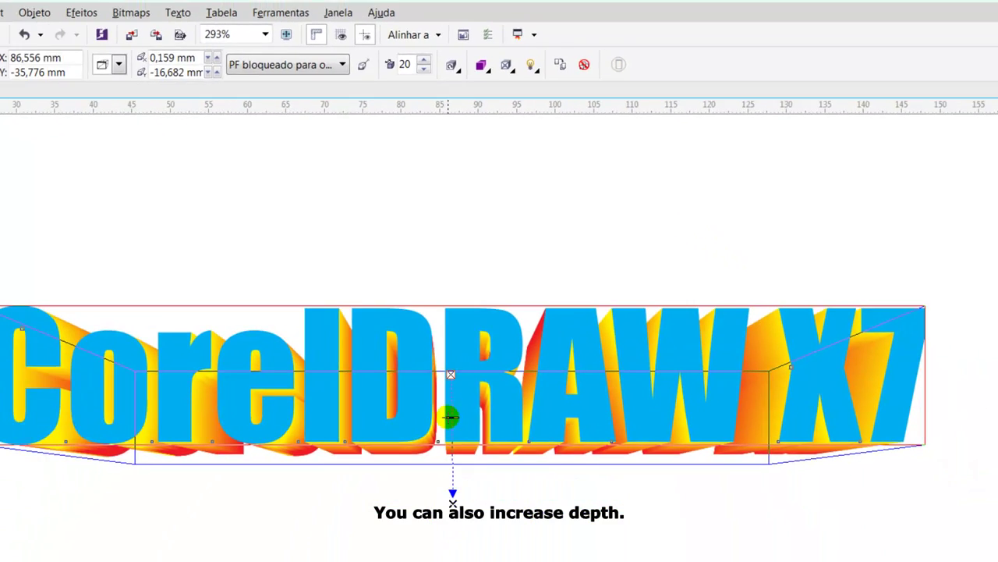
pyautogui.moveTo(451, 417); pyautogui.dragTo(453, 421)
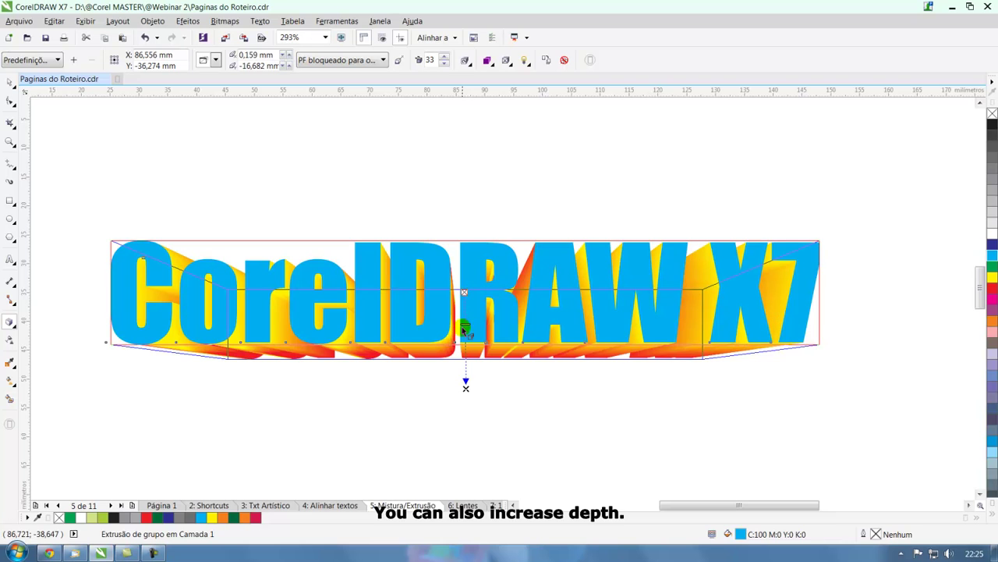
pyautogui.moveTo(466, 324); pyautogui.dragTo(417, 386)
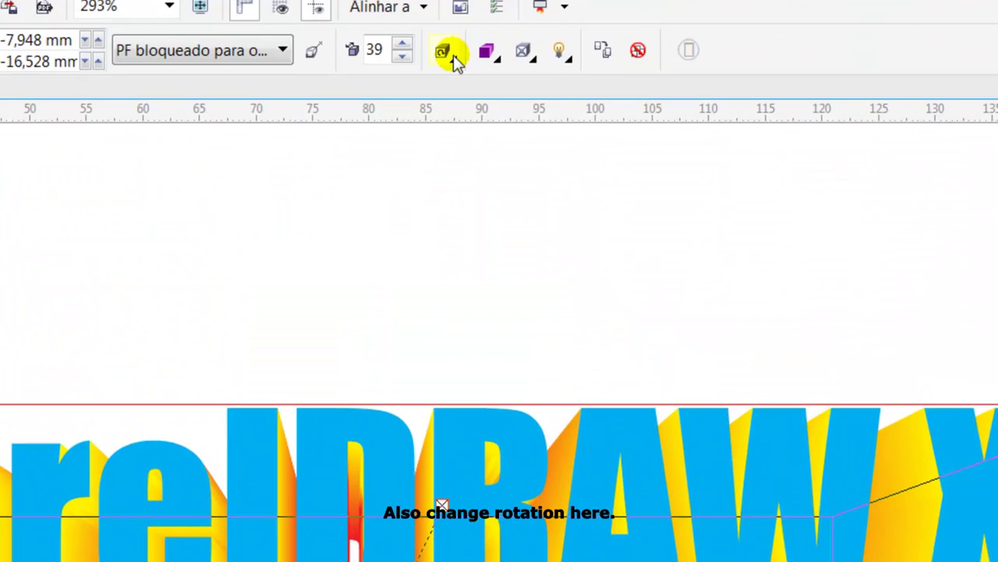
# Step: Rotate the extruded text in 3D, tilting it upward and slightly sideways, and set the extrusion depth to 2
pyautogui.click(447, 76)
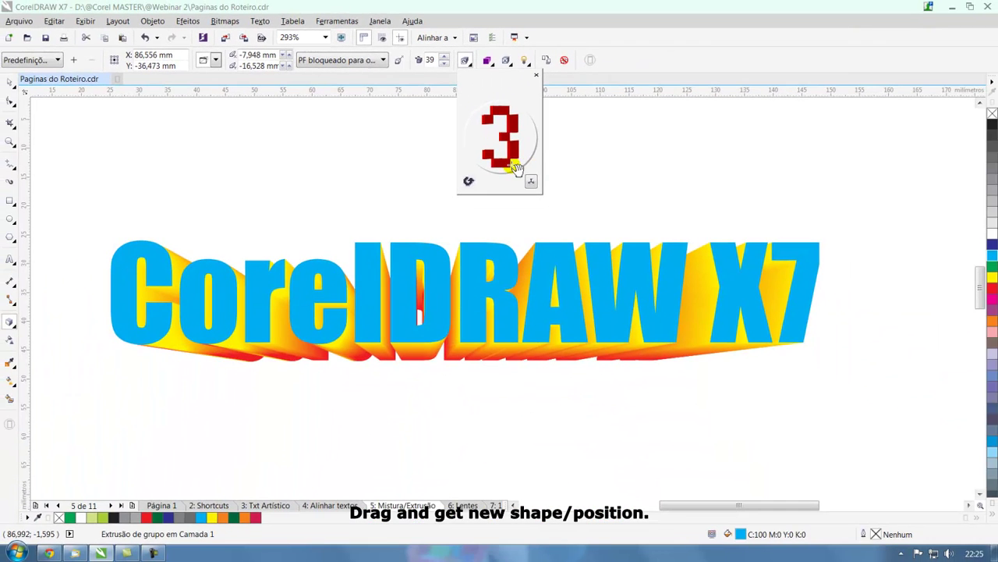
pyautogui.moveTo(515, 168); pyautogui.dragTo(508, 153)
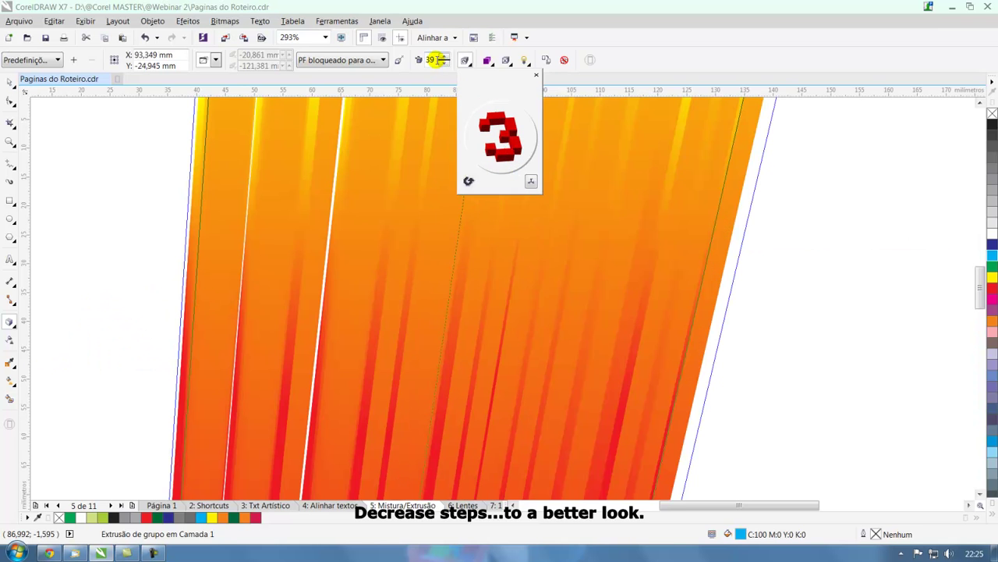
pyautogui.click(426, 60)
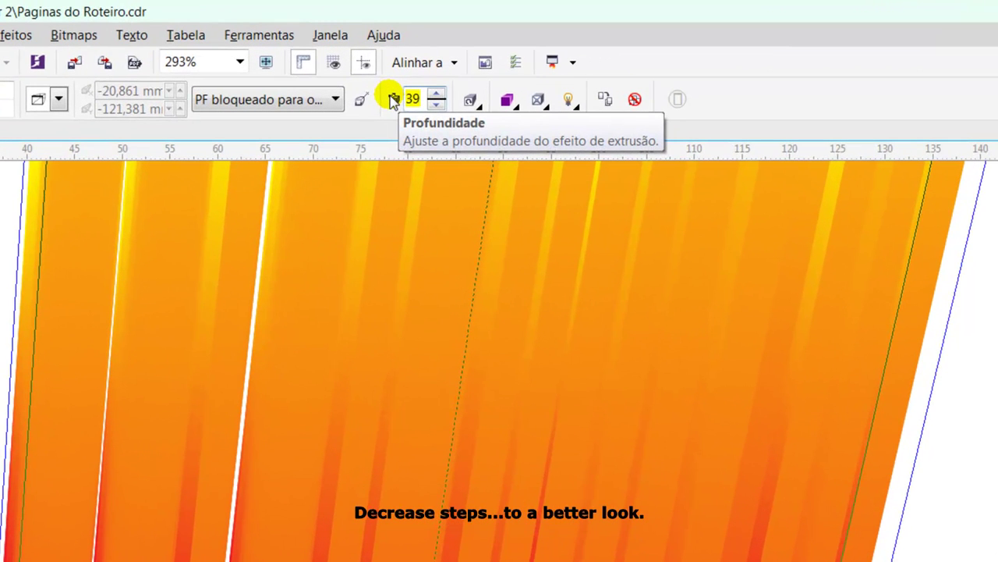
pyautogui.write('2')
pyautogui.press('Return')
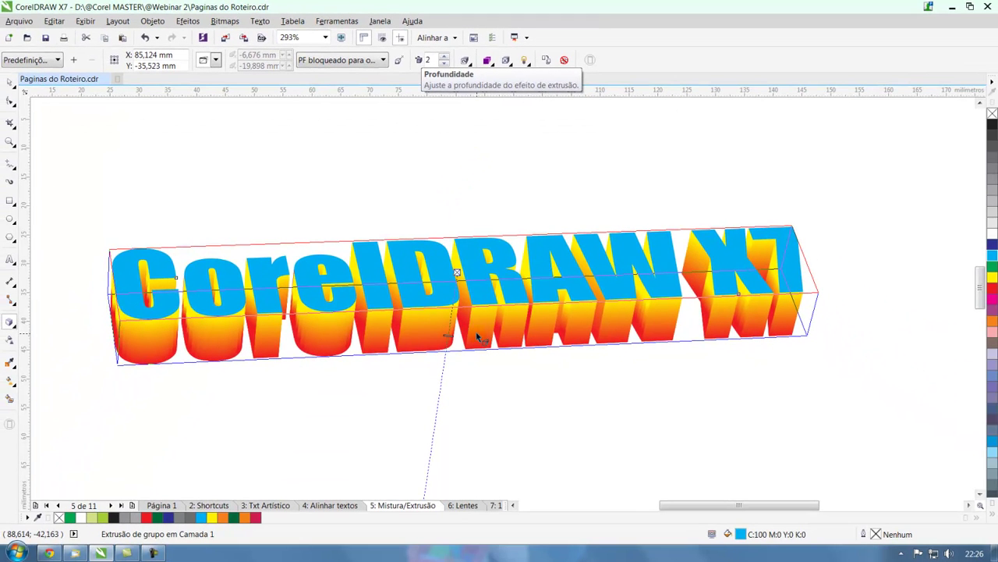
# Step: Activate the extrusion's interactive rotation circle on the canvas and turn the extruded "CorelDRAW X7" text around its center
pyautogui.doubleClick(478, 336)
pyautogui.moveTo(463, 383)
pyautogui.mouseDown()
pyautogui.moveTo(492, 388)
pyautogui.moveTo(465, 395)
pyautogui.moveTo(460, 374)
pyautogui.mouseUp()
pyautogui.doubleClick(482, 383)
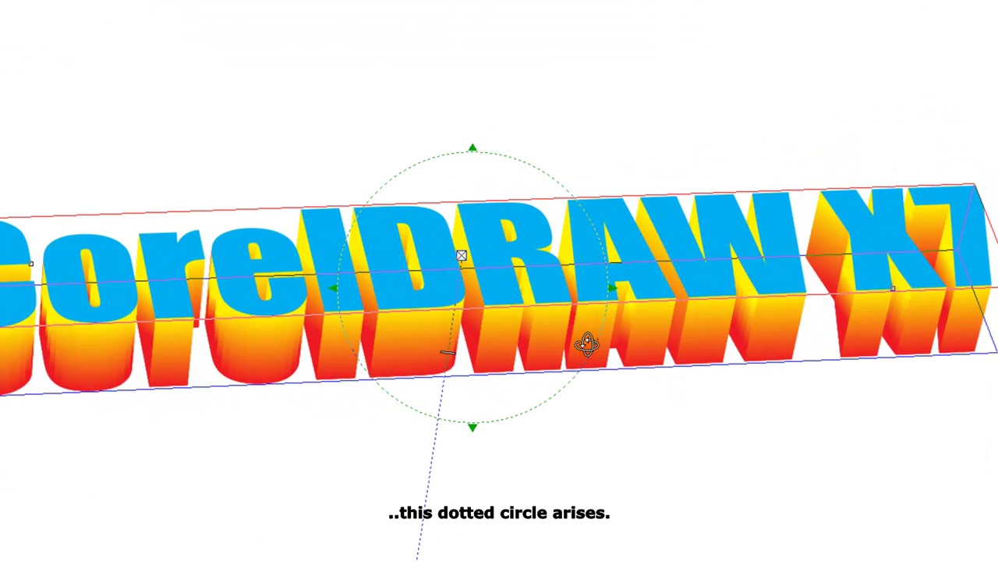
pyautogui.moveTo(469, 148); pyautogui.dragTo(374, 160)
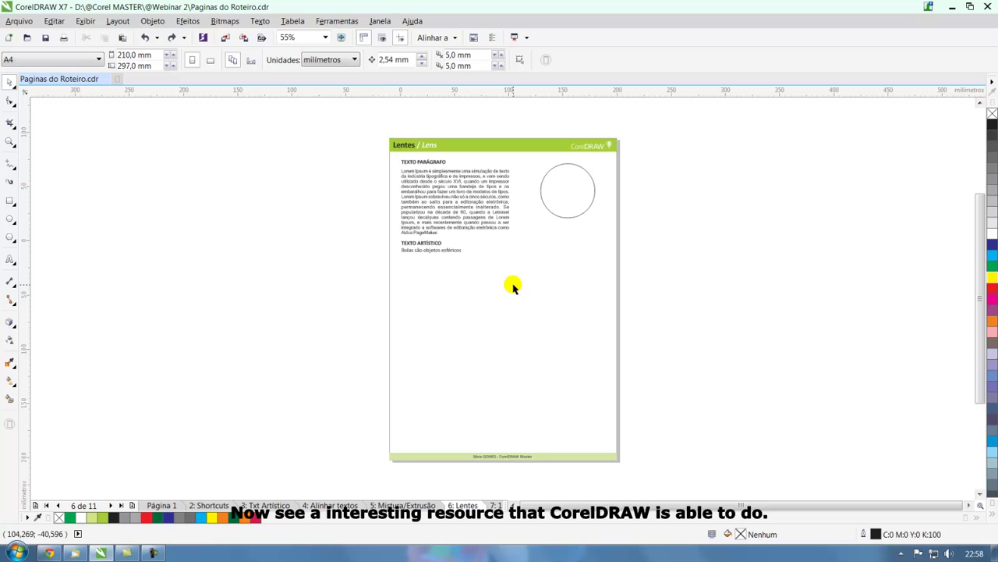
# Step: Examine the paragraph text, the artistic text "Bolas são objetos esféricos" and the circle on page 6 (Lentes)
pyautogui.press('z')
pyautogui.moveTo(381, 124); pyautogui.dragTo(643, 270)
pyautogui.moveTo(615, 218); pyautogui.dragTo(562, 237)
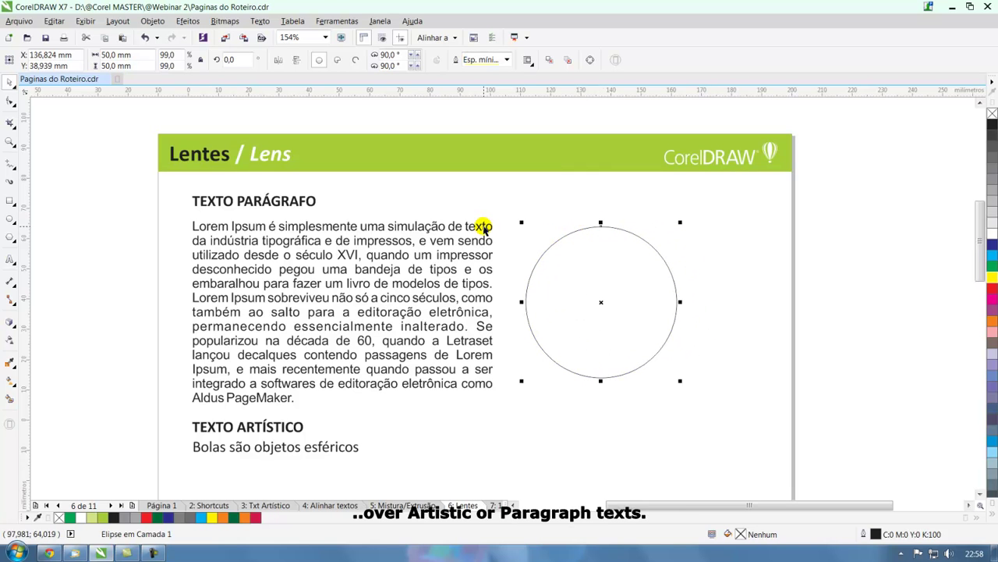
pyautogui.click(475, 229)
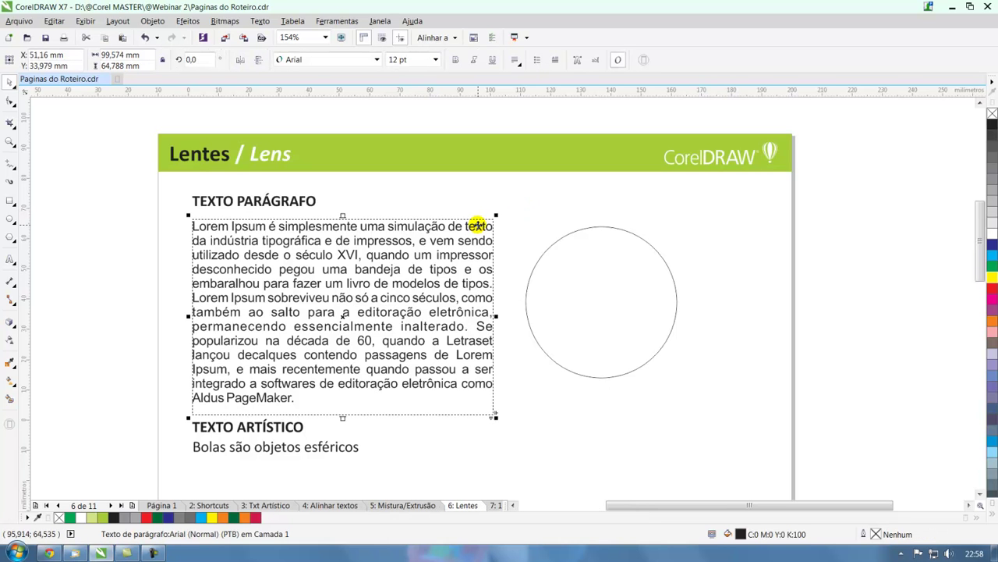
pyautogui.click(323, 452)
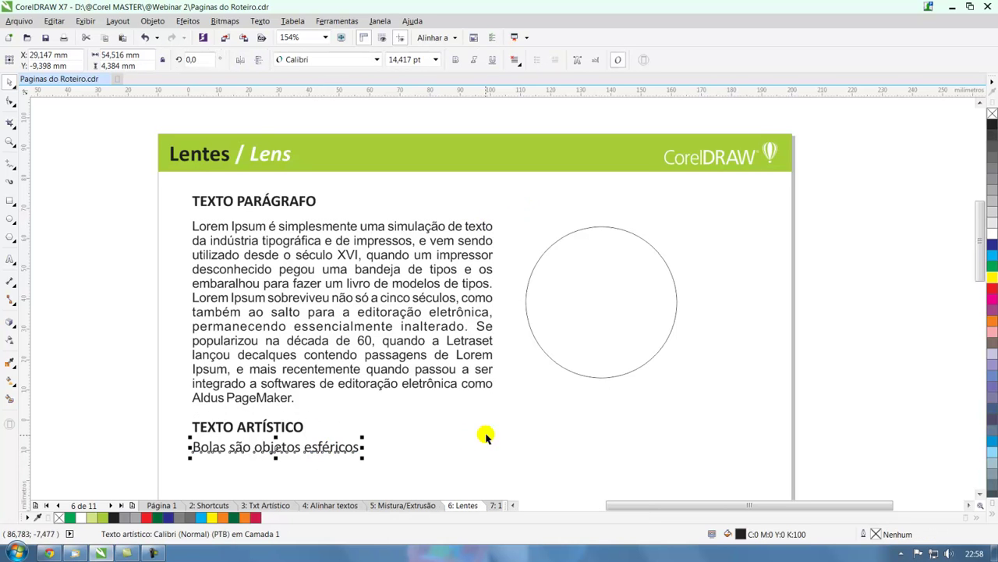
pyautogui.click(546, 460)
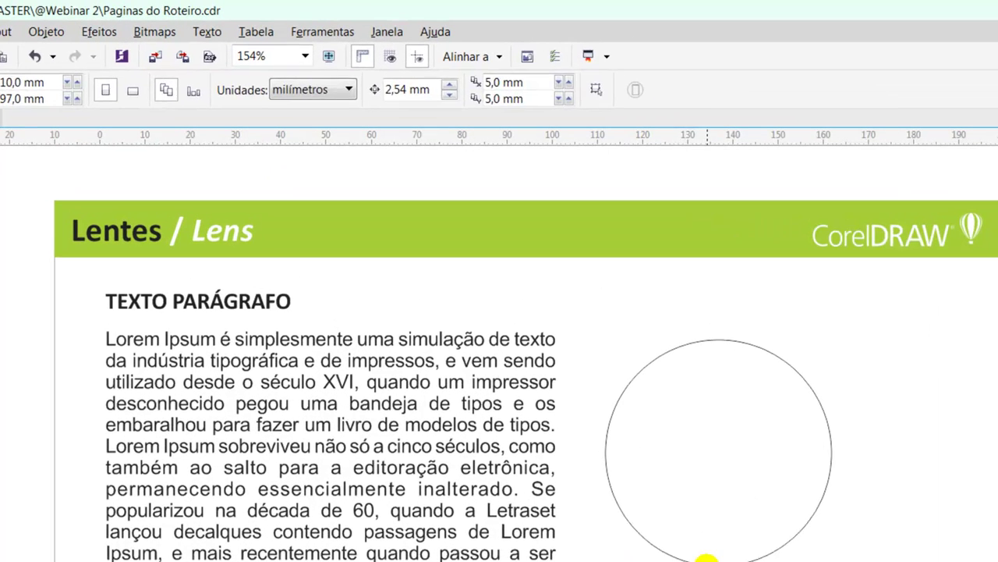
pyautogui.click(706, 558)
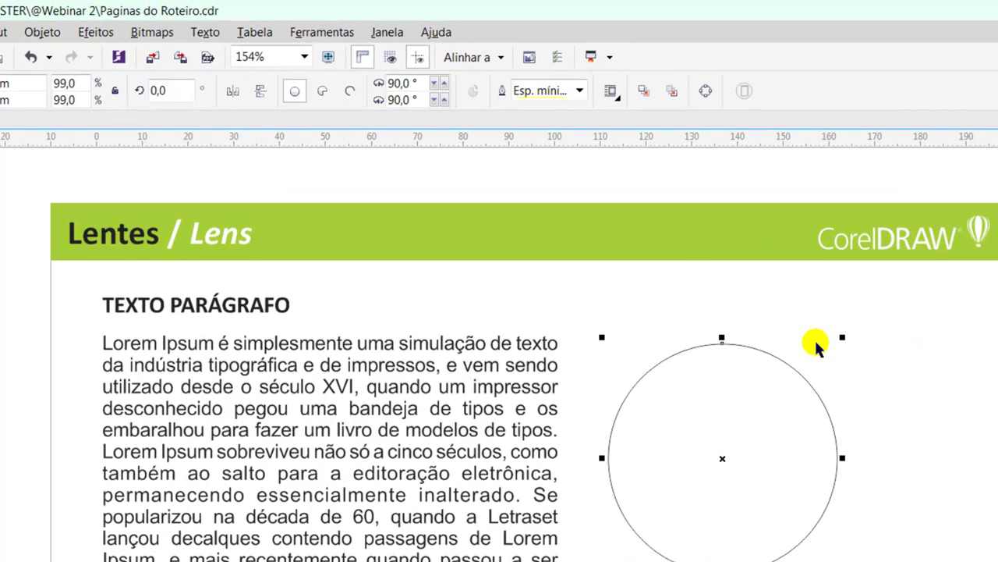
pyautogui.click(804, 315)
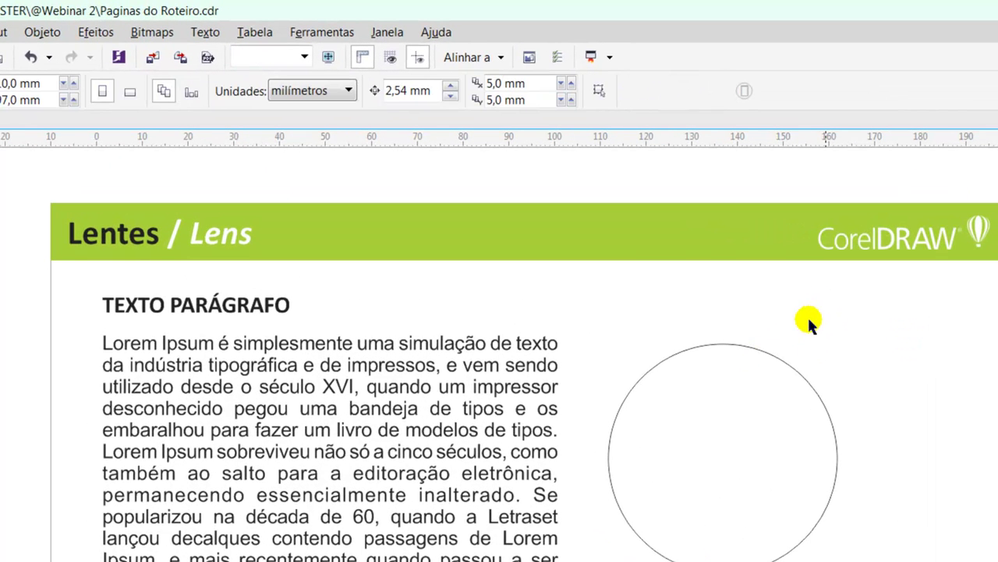
# Step: Open the Lens effect settings for the circle, deselect the circle and choose "Sem efeito de lente"
pyautogui.click(750, 347)
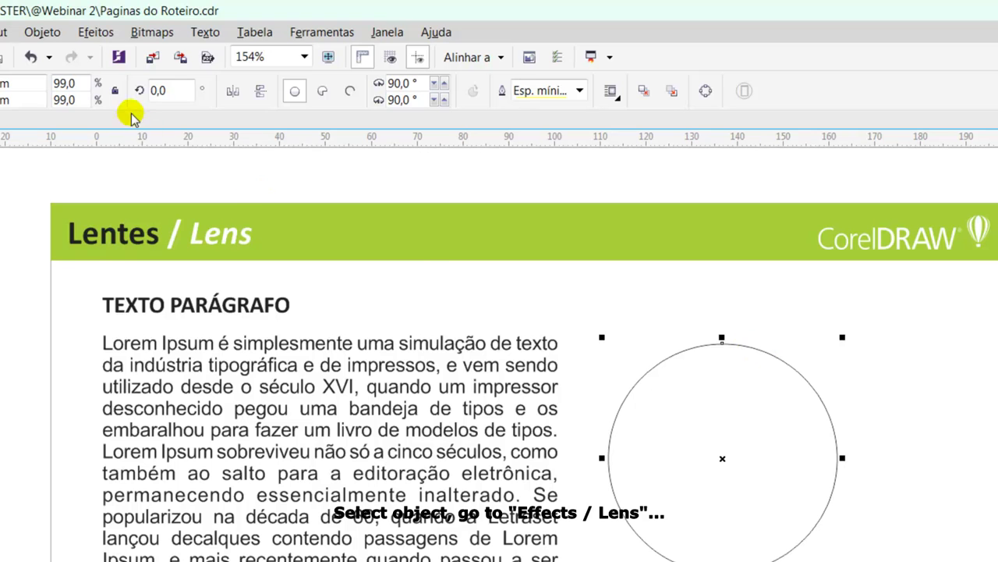
pyautogui.click(96, 32)
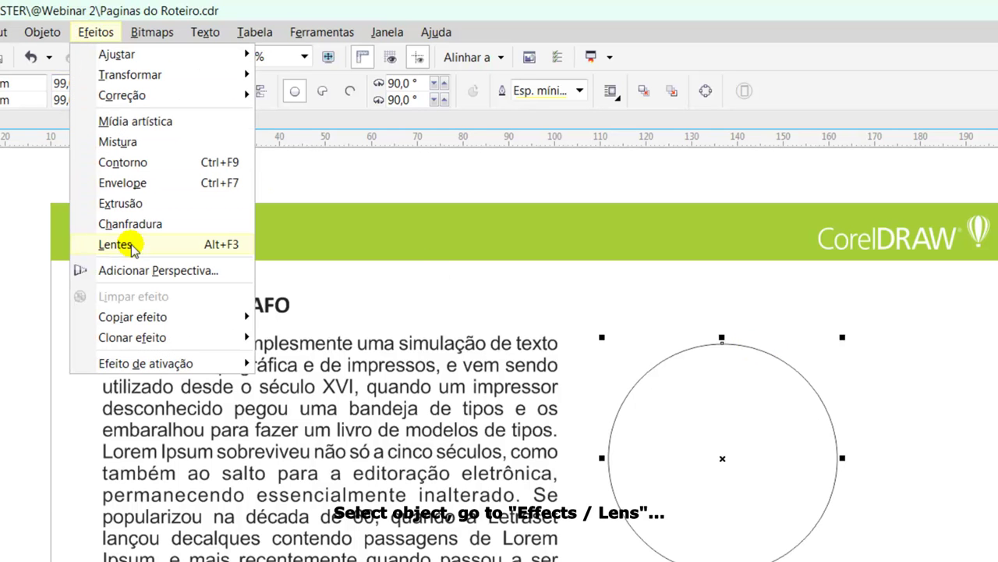
pyautogui.click(224, 246)
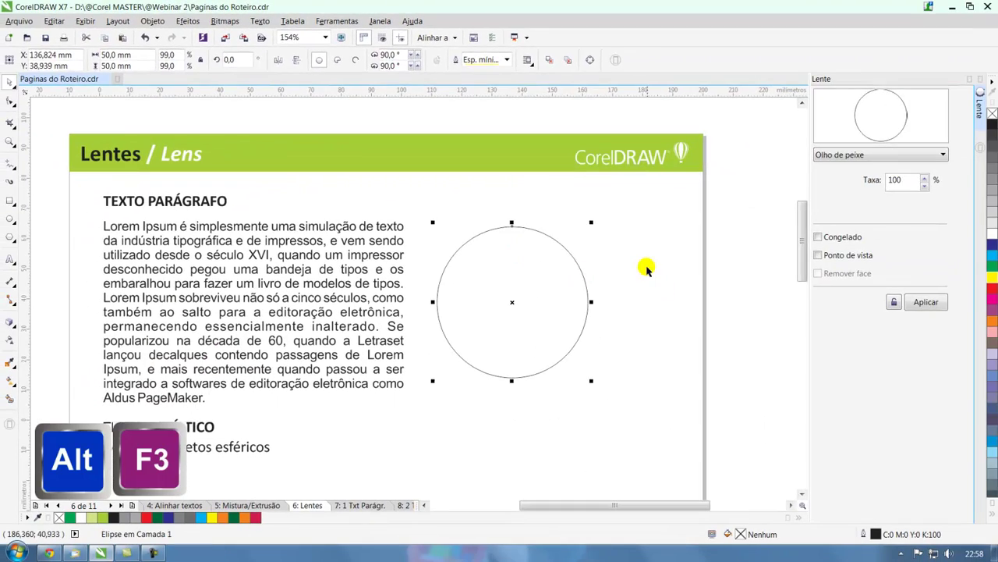
pyautogui.click(646, 269)
pyautogui.click(875, 155)
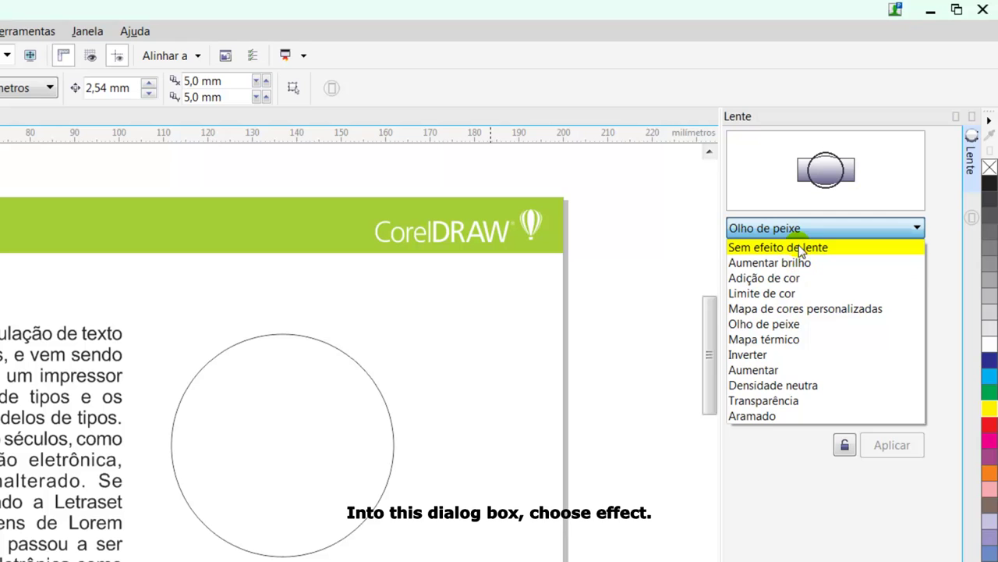
pyautogui.click(800, 248)
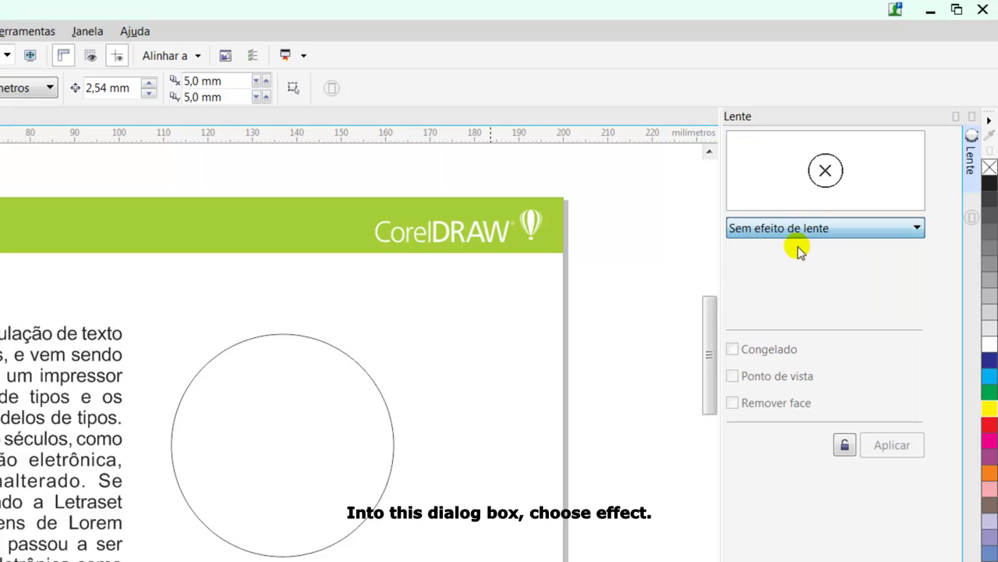
# Step: Apply the "Olho de peixe" lens at a 100% rate to the circle and move it over the paragraph text
pyautogui.click(312, 342)
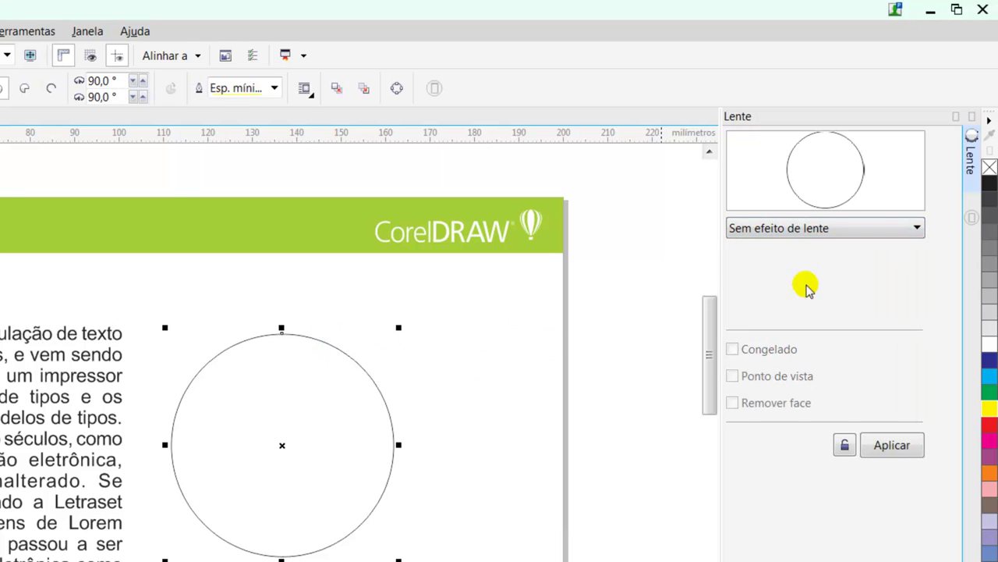
pyautogui.click(917, 228)
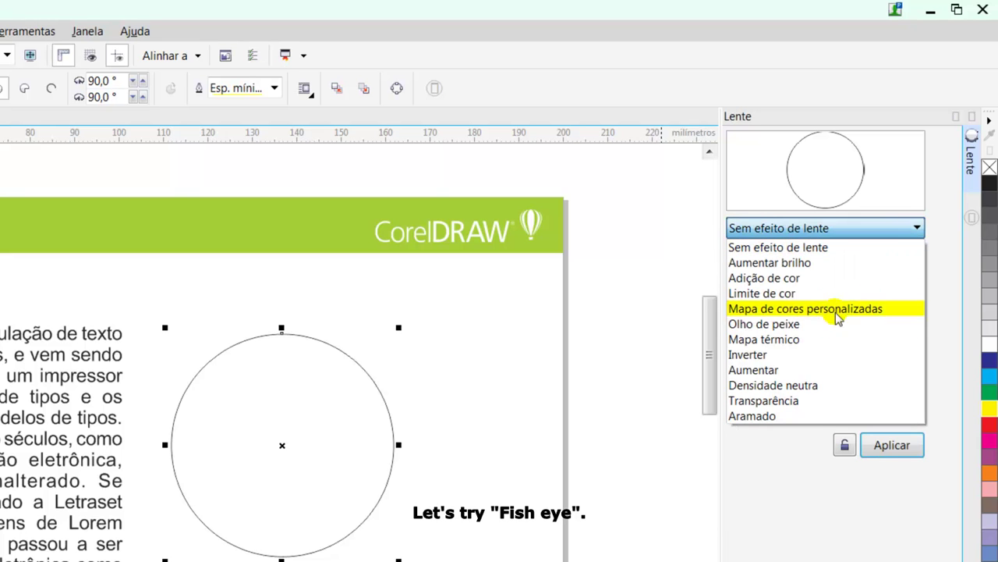
pyautogui.click(783, 326)
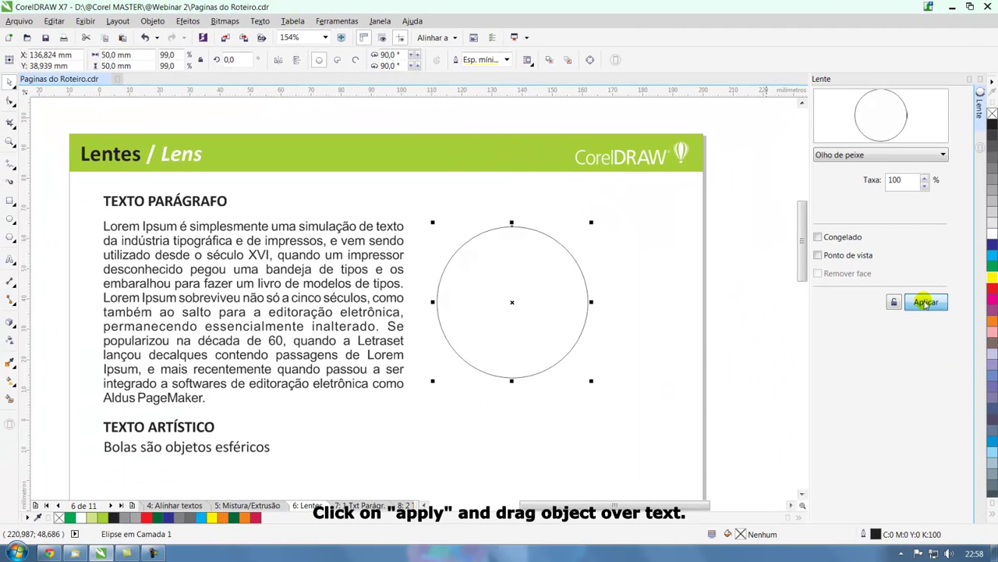
pyautogui.moveTo(516, 304); pyautogui.dragTo(313, 302)
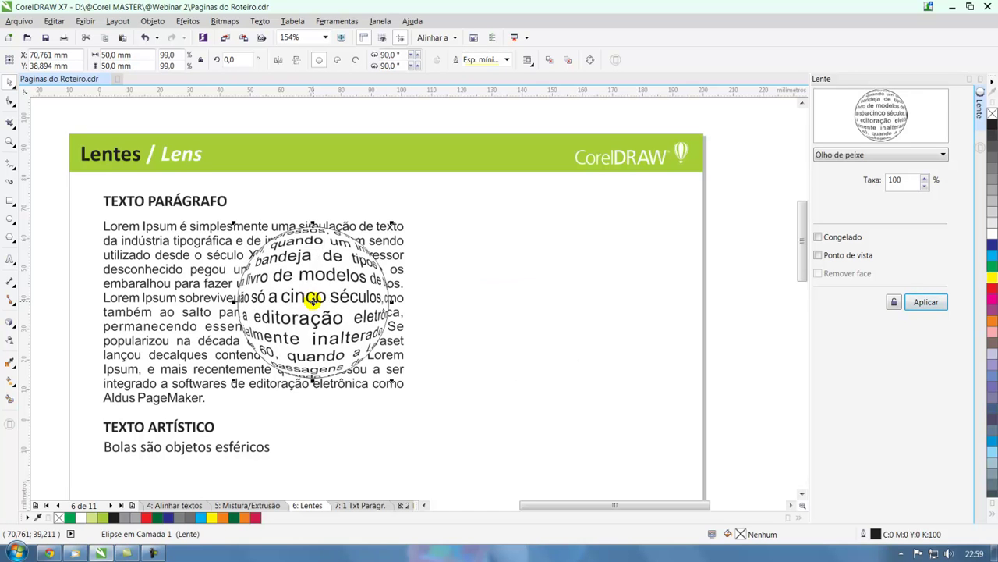
# Step: Set the circle's fisheye lens rate to 150% and apply it
pyautogui.moveTo(211, 212); pyautogui.dragTo(520, 362)
pyautogui.hotkey('shift', 'F2')
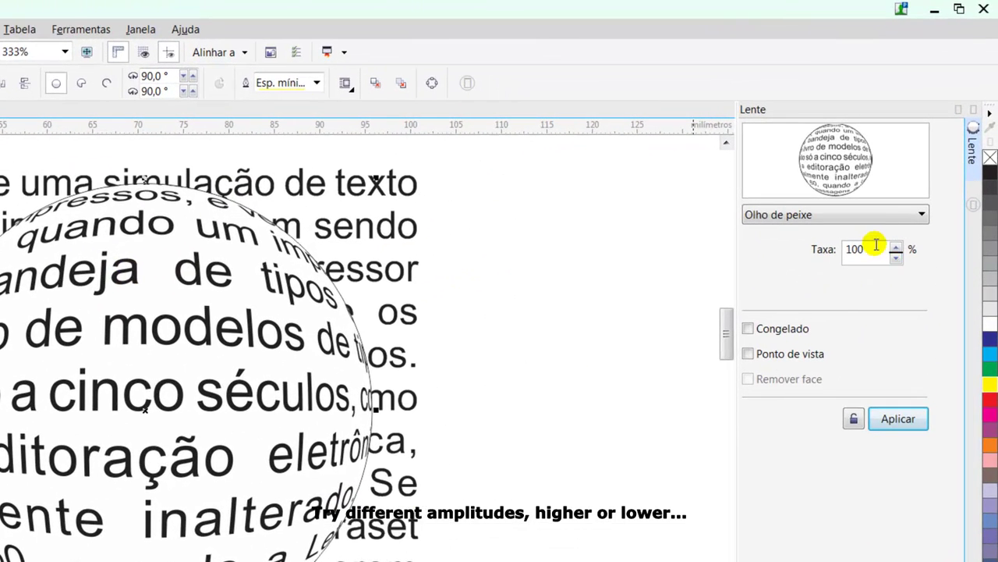
pyautogui.doubleClick(876, 246)
pyautogui.write('1')
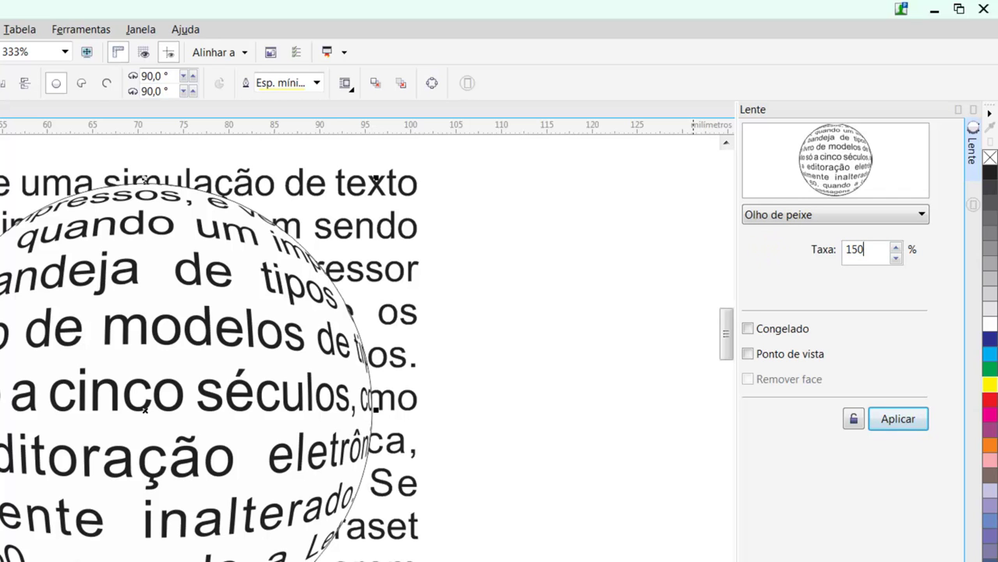
pyautogui.click(895, 419)
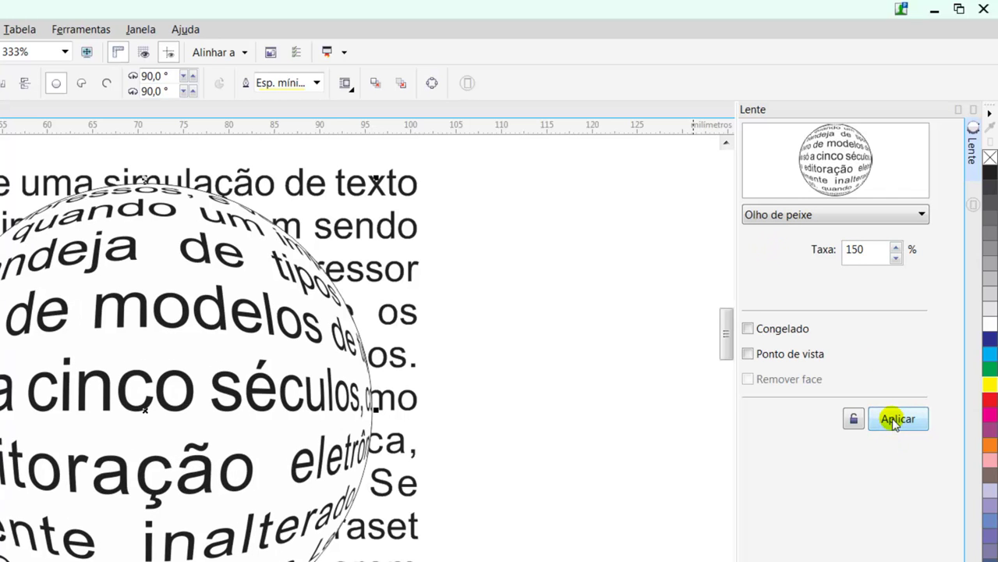
# Step: Try a weaker fisheye distortion on the circle with a rate of 20%
pyautogui.moveTo(876, 251); pyautogui.dragTo(797, 248)
pyautogui.write('20')
pyautogui.click(895, 421)
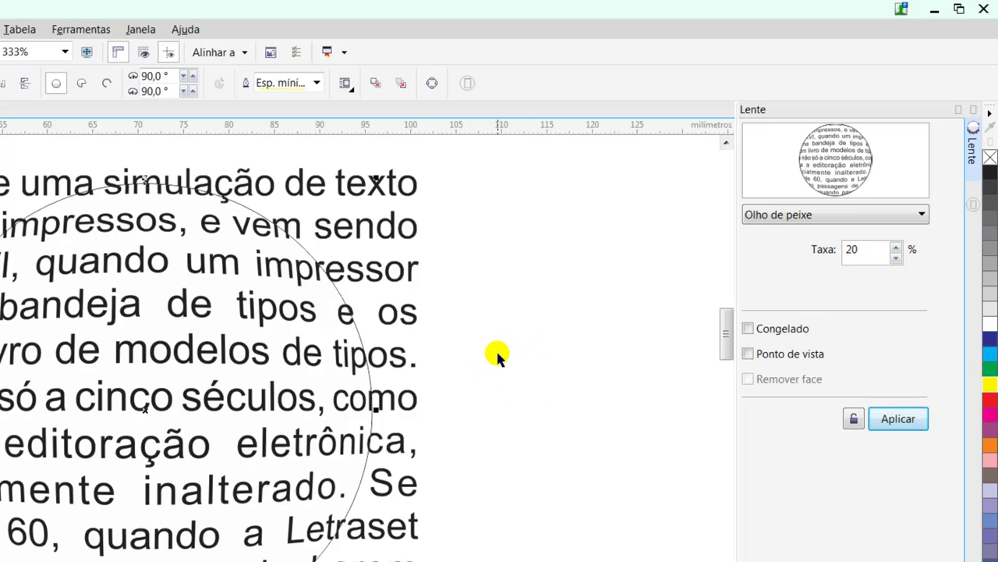
# Step: Apply a 150% rate to the fisheye lens again and deselect the circle
pyautogui.moveTo(871, 252); pyautogui.dragTo(805, 248)
pyautogui.write('150')
pyautogui.click(898, 419)
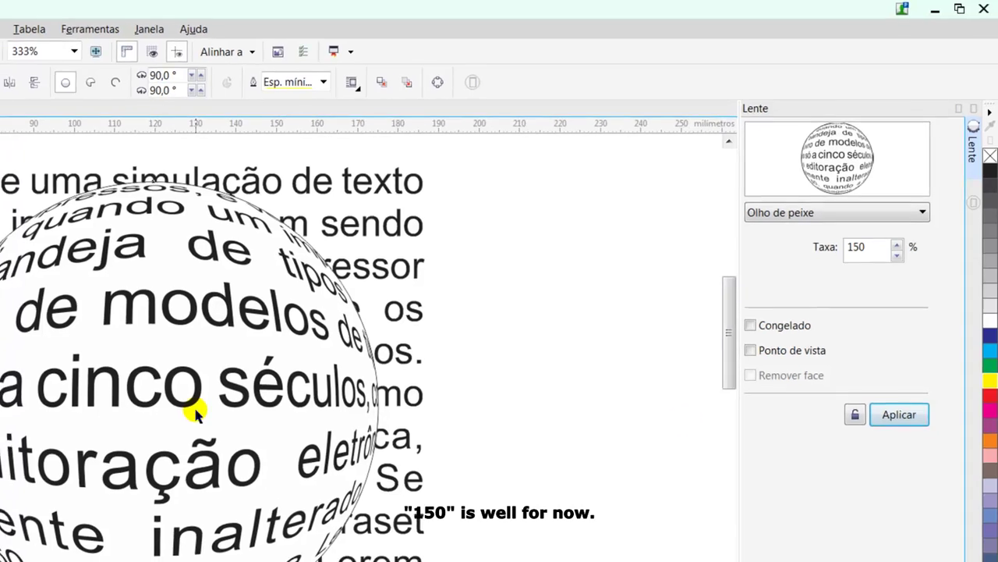
pyautogui.scroll(-3, 194, 408)
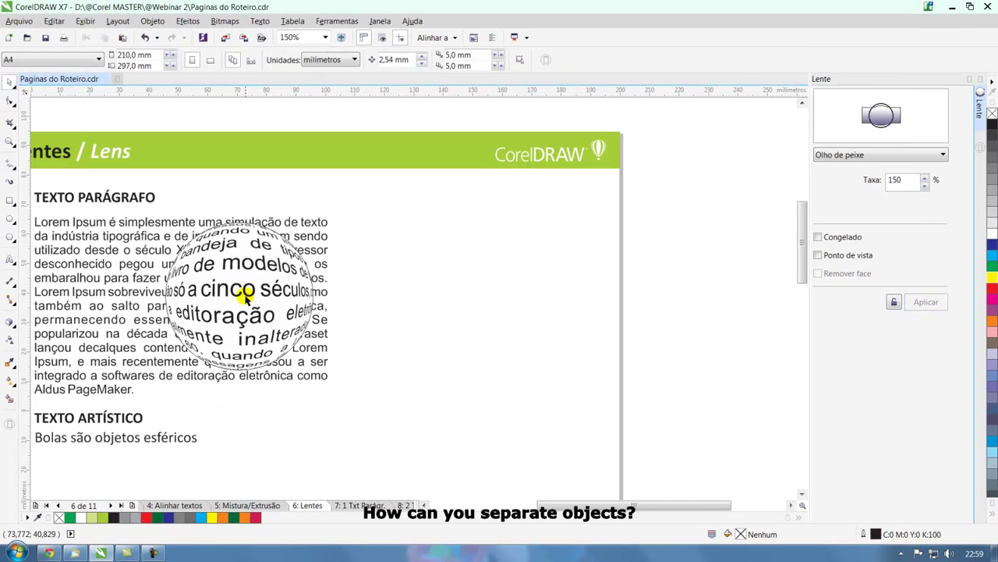
# Step: Reposition the circle over the paragraph text, apply the "Congelado" option to its fisheye lens, and move the frozen lens to the blank area beside the paragraph
pyautogui.moveTo(231, 289); pyautogui.dragTo(274, 285)
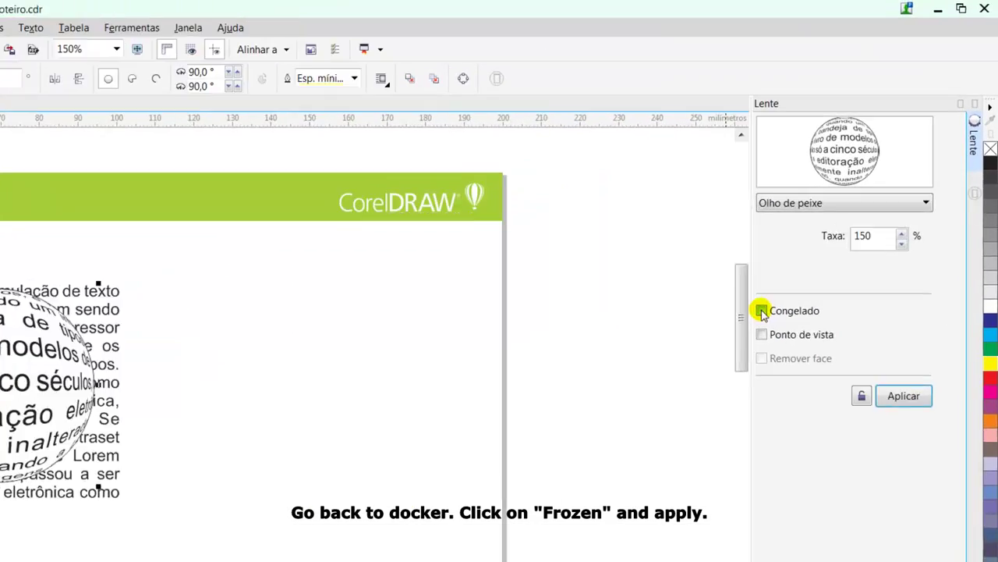
pyautogui.click(817, 237)
pyautogui.click(866, 551)
pyautogui.moveTo(242, 290); pyautogui.dragTo(483, 301)
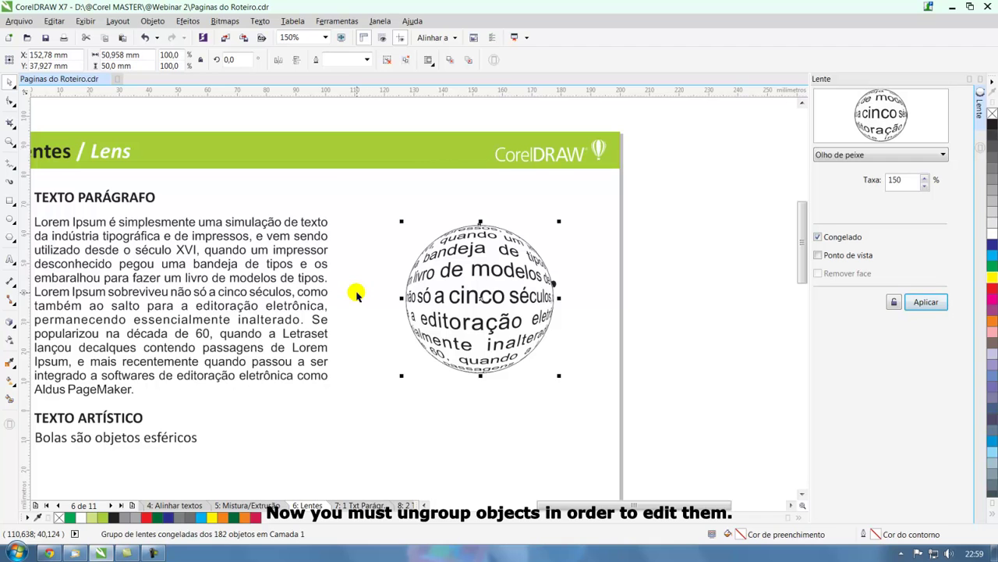
# Step: Ungroup the frozen lens group and deselect its objects
pyautogui.hotkey('shift', 'F2')
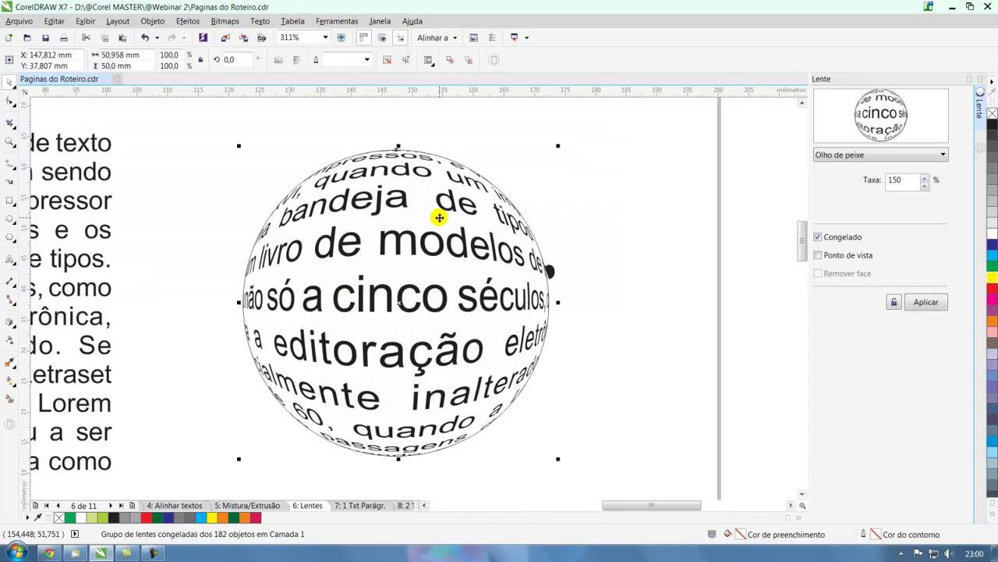
pyautogui.click(223, 159)
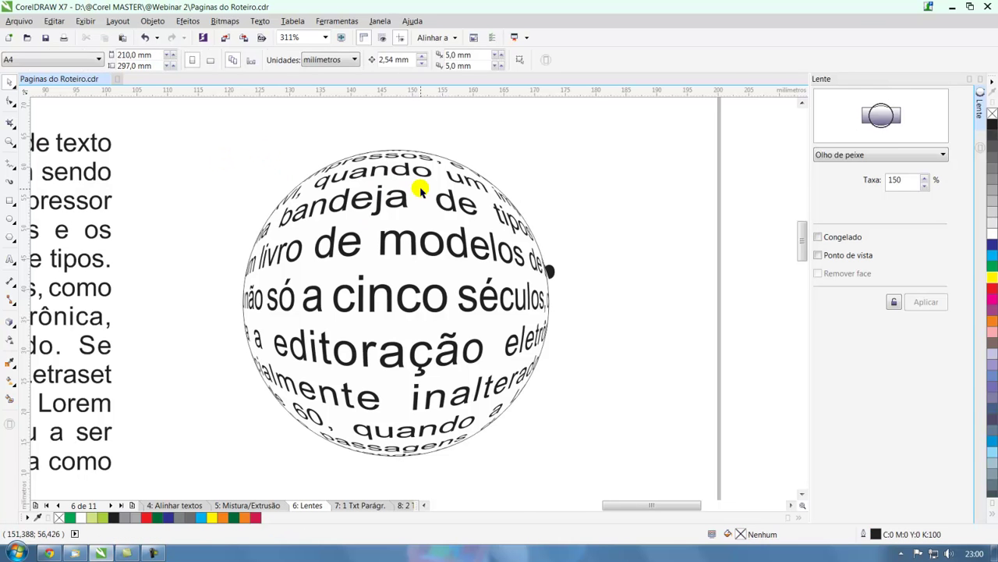
pyautogui.click(419, 190)
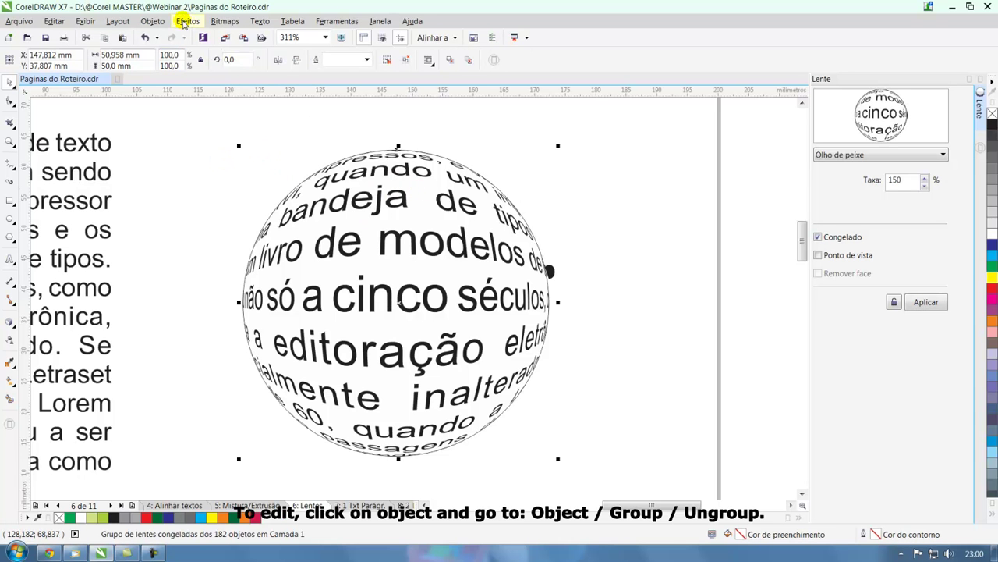
pyautogui.click(152, 21)
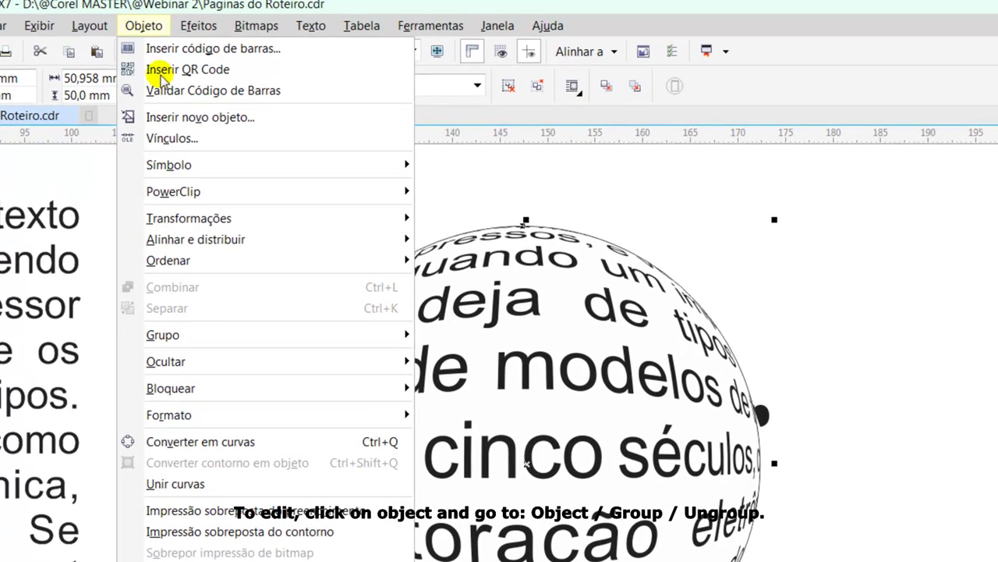
pyautogui.moveTo(209, 338)
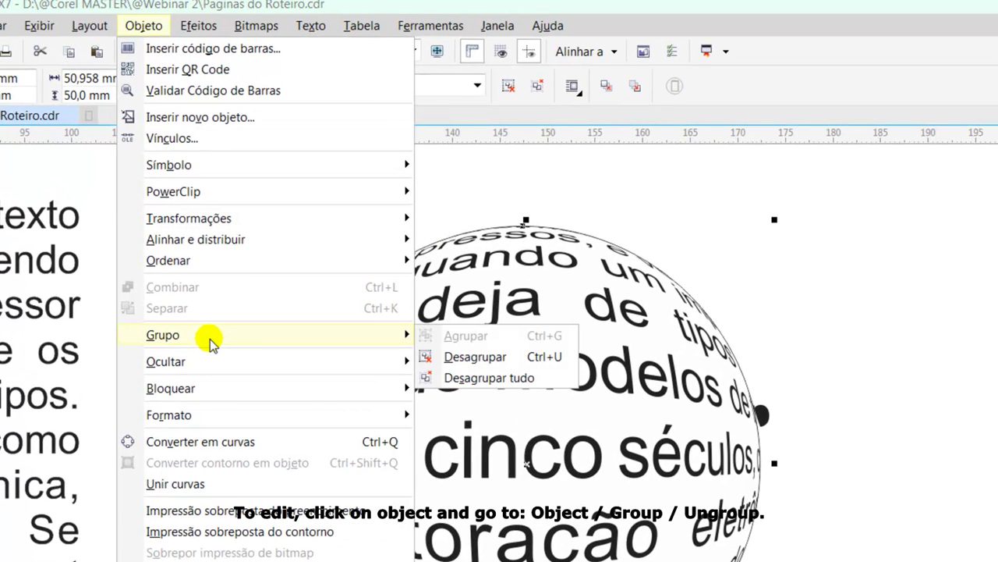
pyautogui.click(487, 360)
pyautogui.press('Escape')
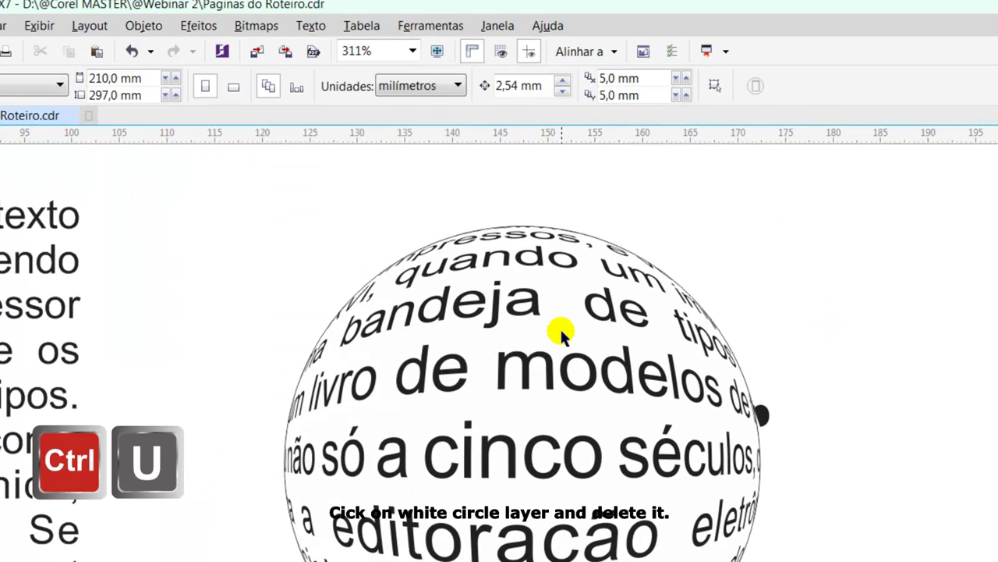
# Step: Pull the white background circle out of the ungrouped lens and delete it
pyautogui.click(555, 325)
pyautogui.moveTo(555, 324); pyautogui.dragTo(870, 356)
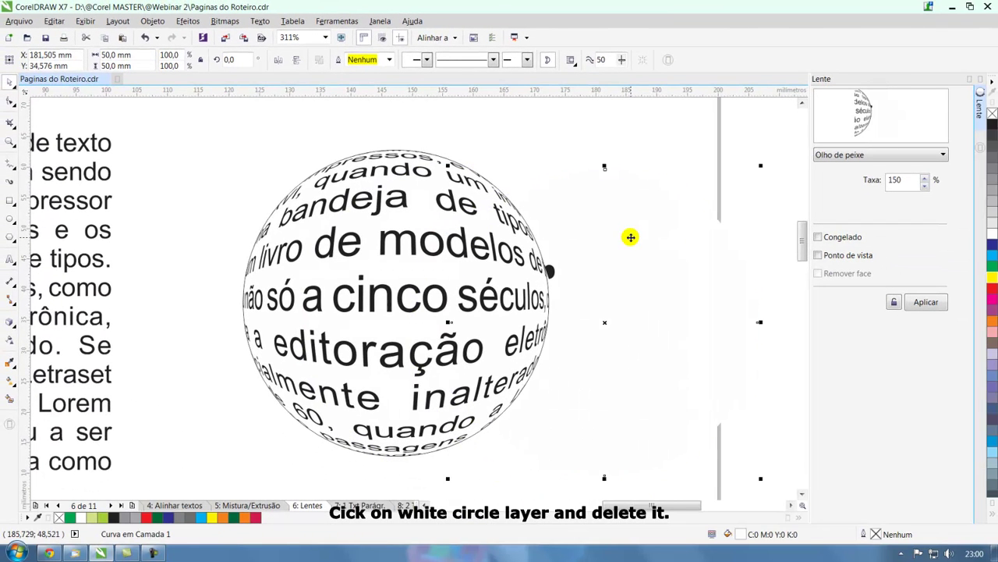
pyautogui.press('Delete')
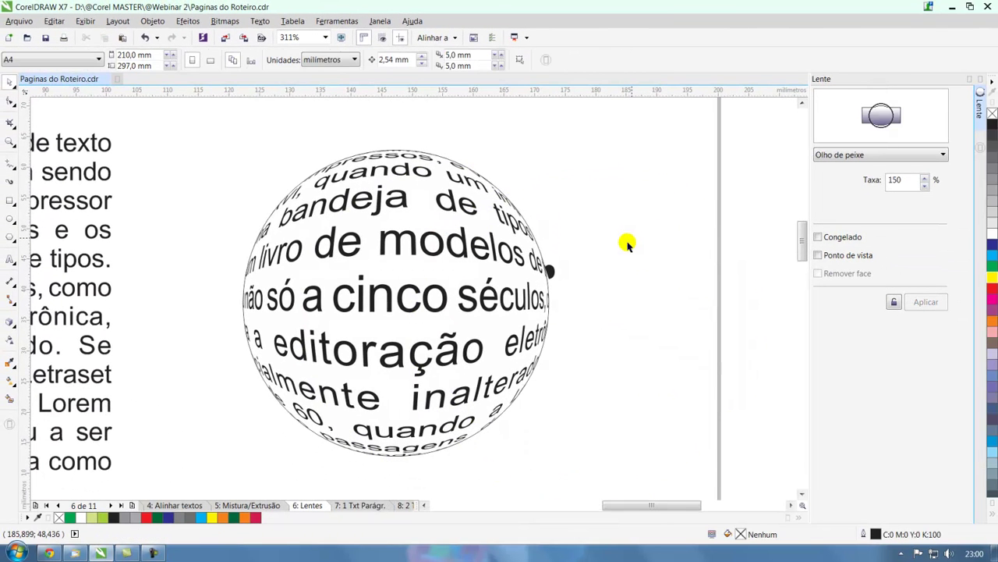
# Step: Fill the remaining outlined circle with yellow, without an outline, and send it behind the letters
pyautogui.click(445, 158)
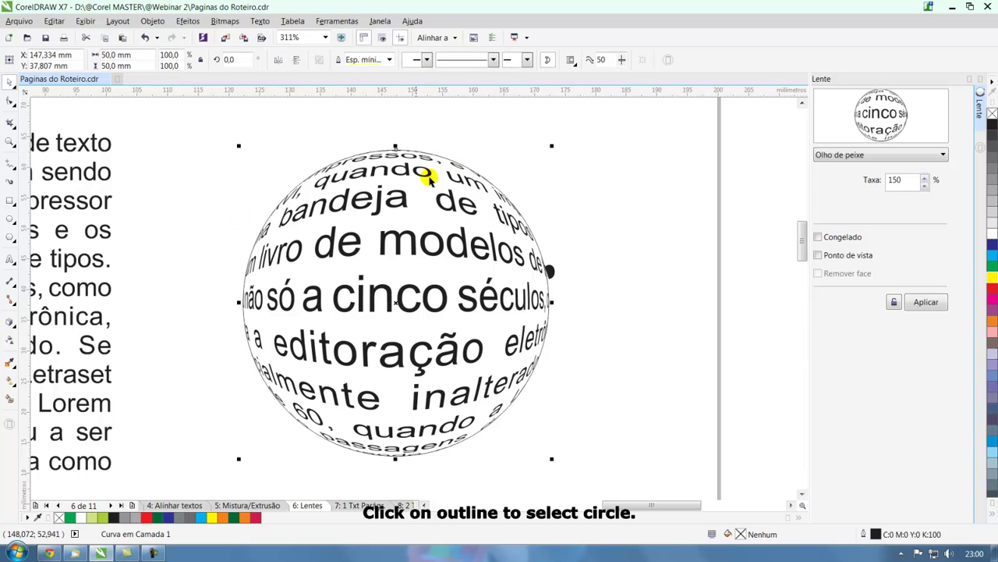
pyautogui.click(994, 277)
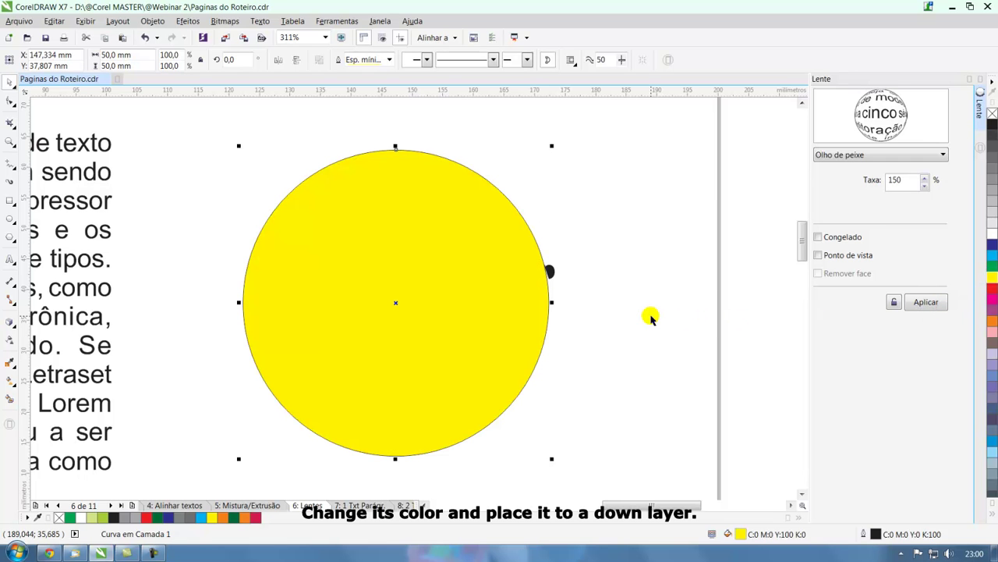
pyautogui.hotkey('shift', 'pagedown')
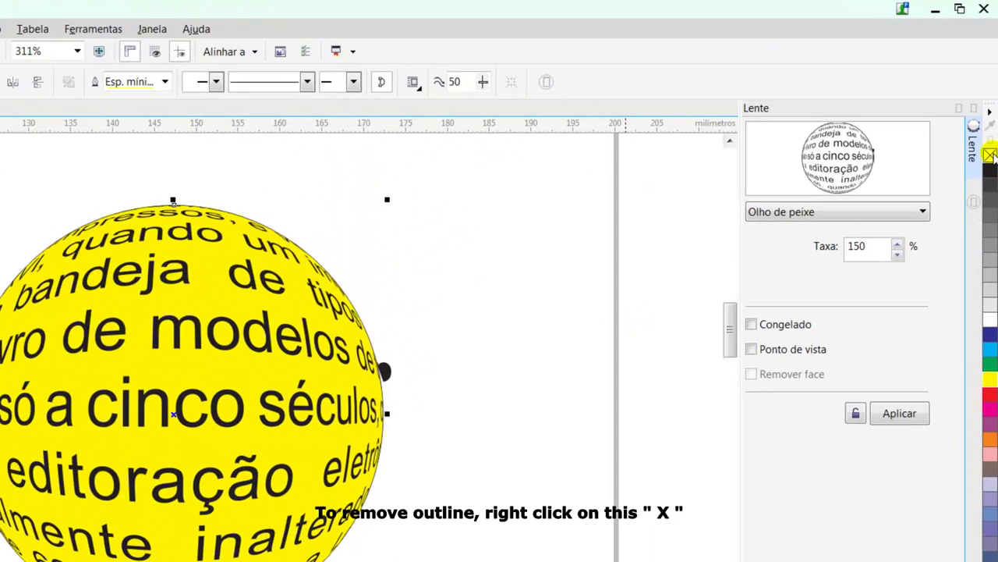
pyautogui.rightClick(989, 155)
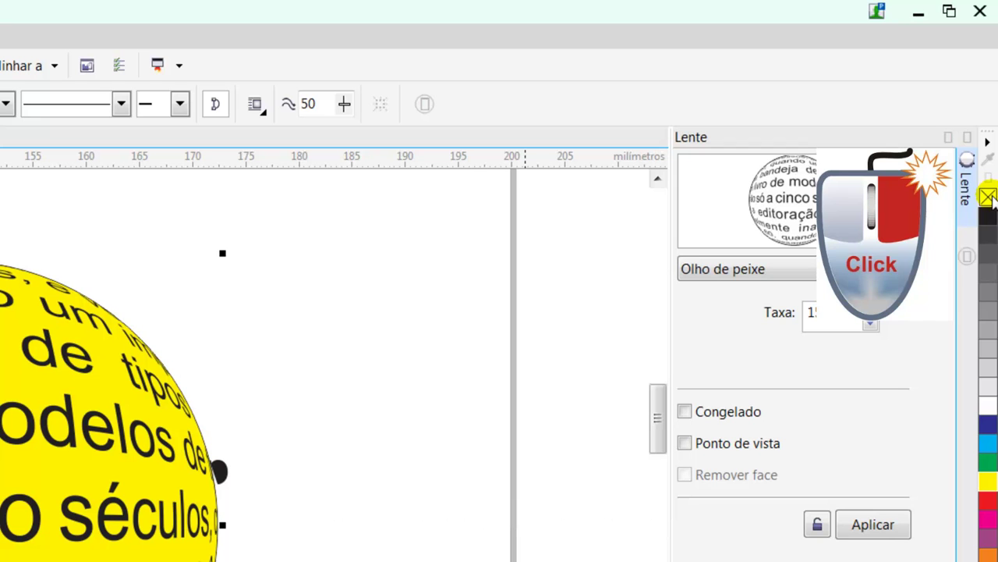
# Step: Recolor letters on the sphere: the "d" of "modelos" red, the "d" of "de" green and the word "séculos" cyan
pyautogui.click(296, 367)
pyautogui.click(70, 445)
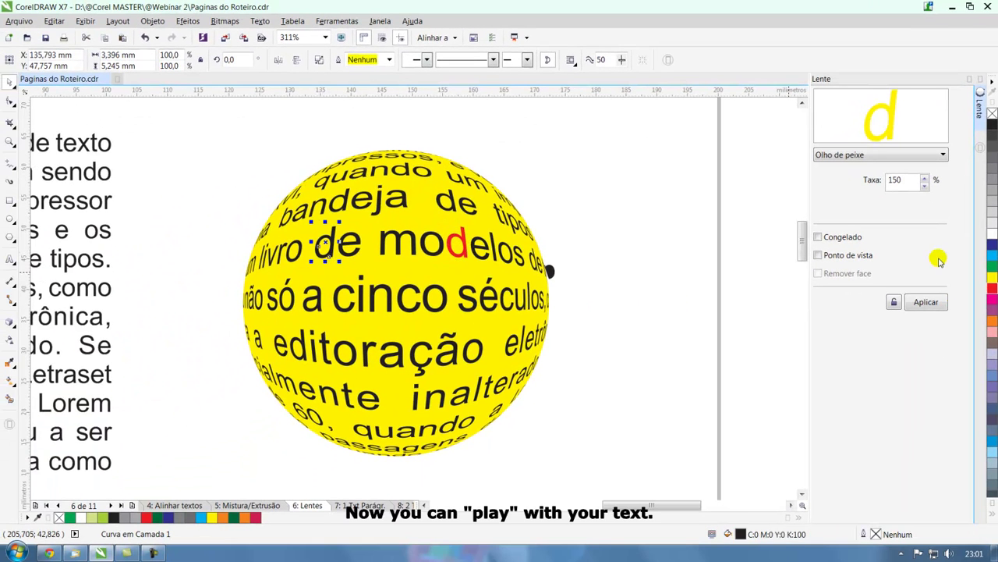
pyautogui.click(993, 266)
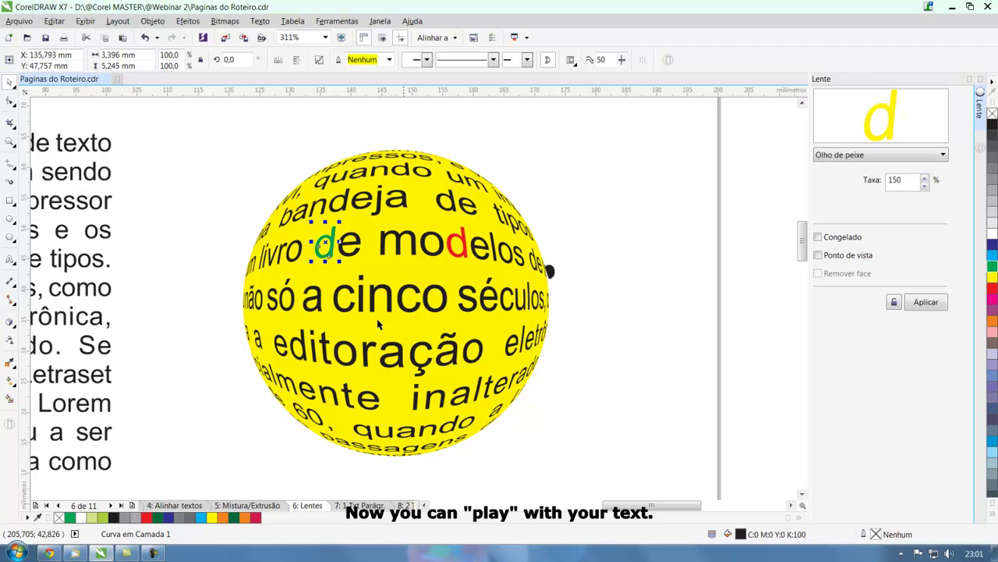
pyautogui.moveTo(613, 275); pyautogui.dragTo(451, 320)
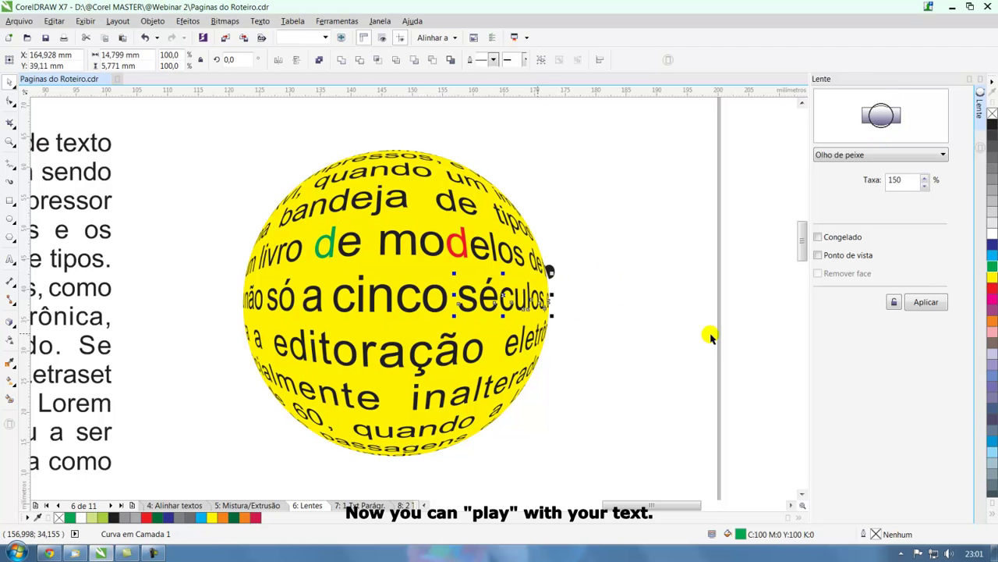
pyautogui.click(993, 255)
# Step: Rotate the yellow circle together with all its letters by about 23.2° and deselect them
pyautogui.moveTo(196, 128); pyautogui.dragTo(590, 393)
pyautogui.doubleClick(532, 454)
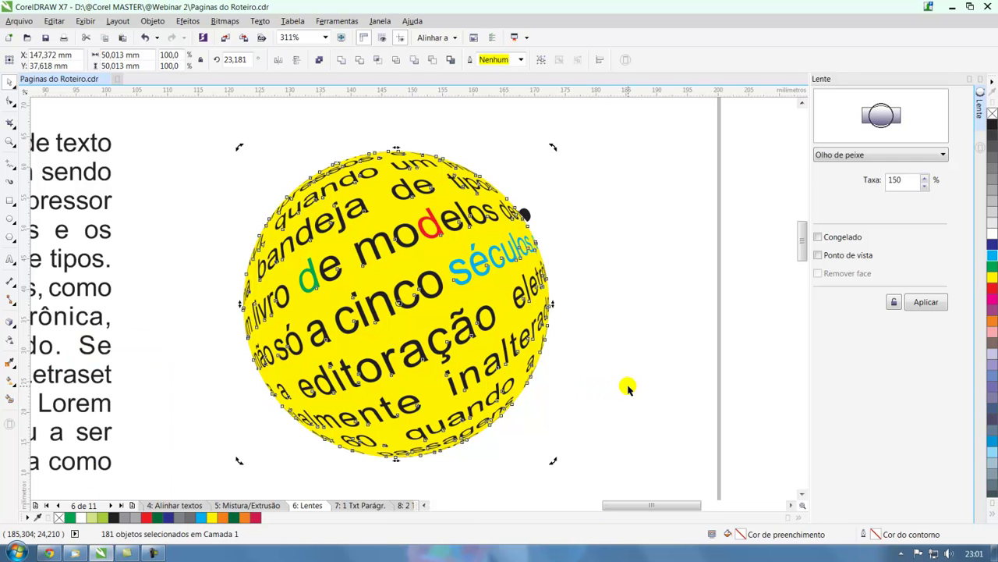
pyautogui.scroll(-3, 450, 293)
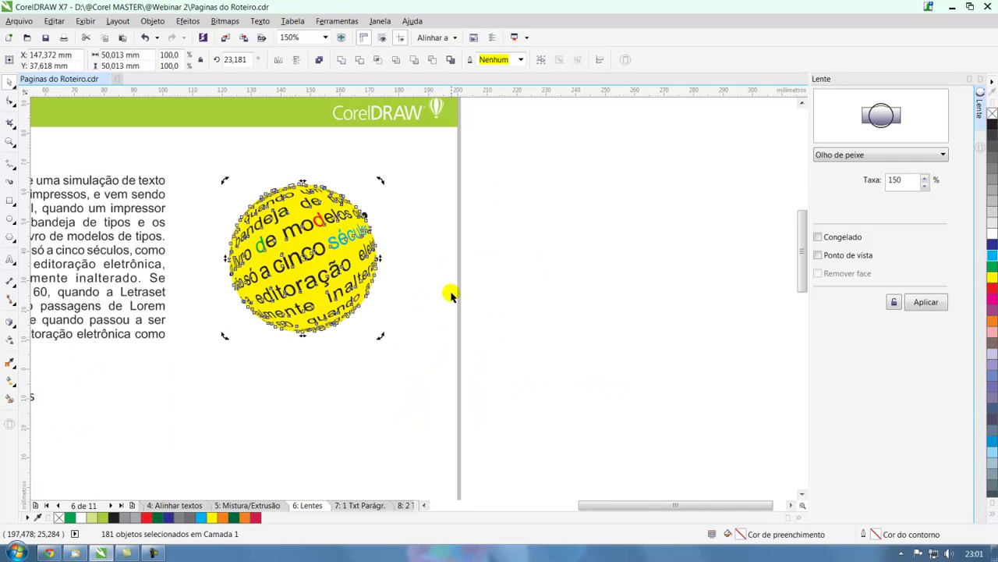
pyautogui.click(450, 296)
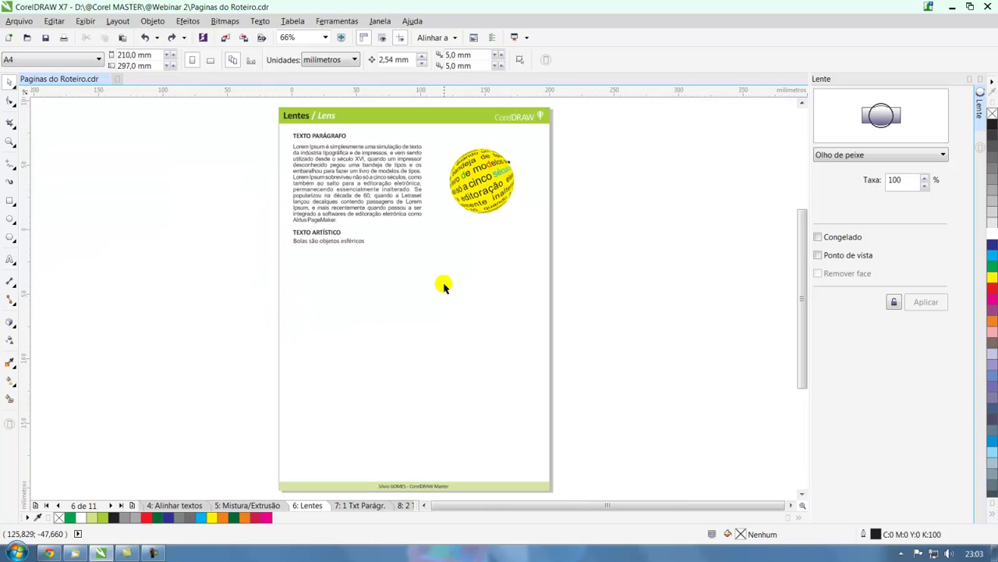
# Step: Draw a circle about 49 mm in diameter beside the artistic text line under "TEXTO ARTÍSTICO"
pyautogui.click(9, 237)
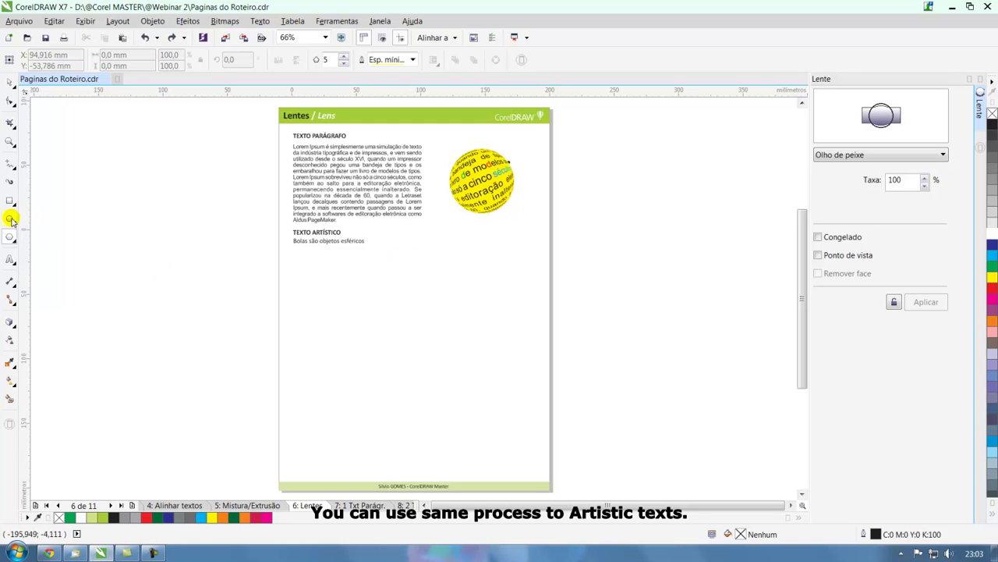
pyautogui.click(11, 220)
pyautogui.click(47, 219)
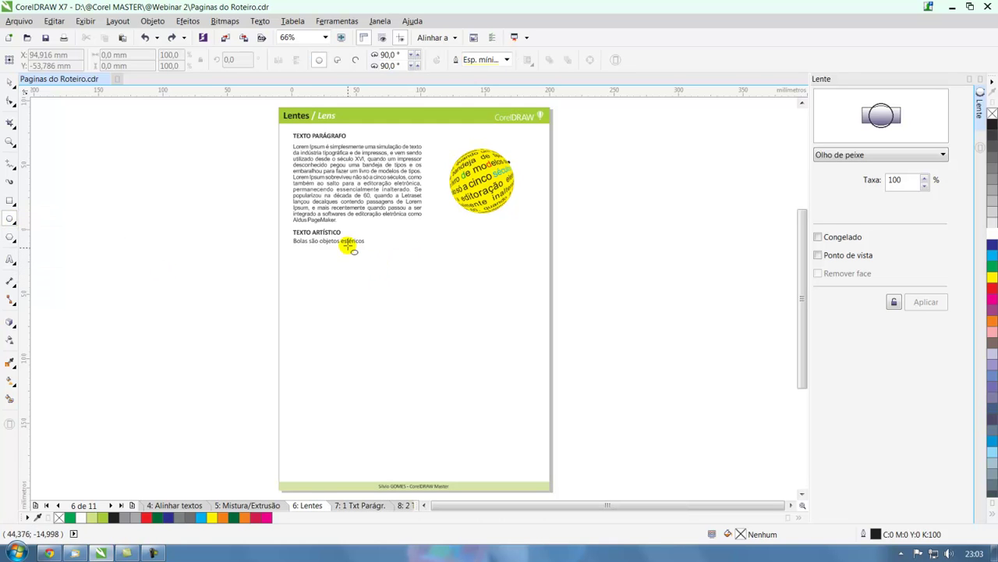
pyautogui.moveTo(392, 239); pyautogui.dragTo(471, 305)
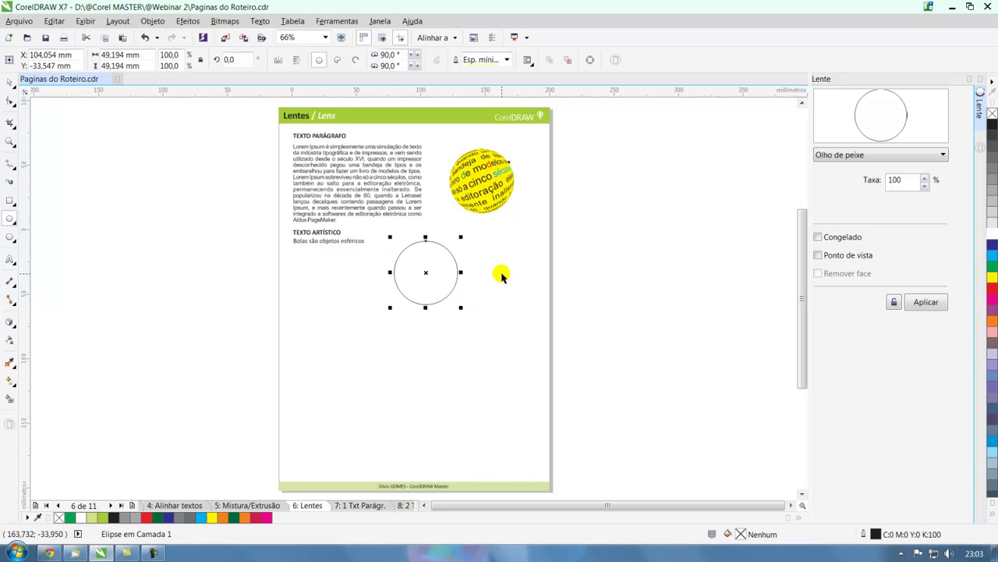
# Step: Move the artistic text "Bolas são objetos esféricos" down beside the new circle
pyautogui.press('space')
pyautogui.press('Escape')
pyautogui.moveTo(351, 243); pyautogui.dragTo(435, 256)
pyautogui.moveTo(382, 277); pyautogui.dragTo(346, 263)
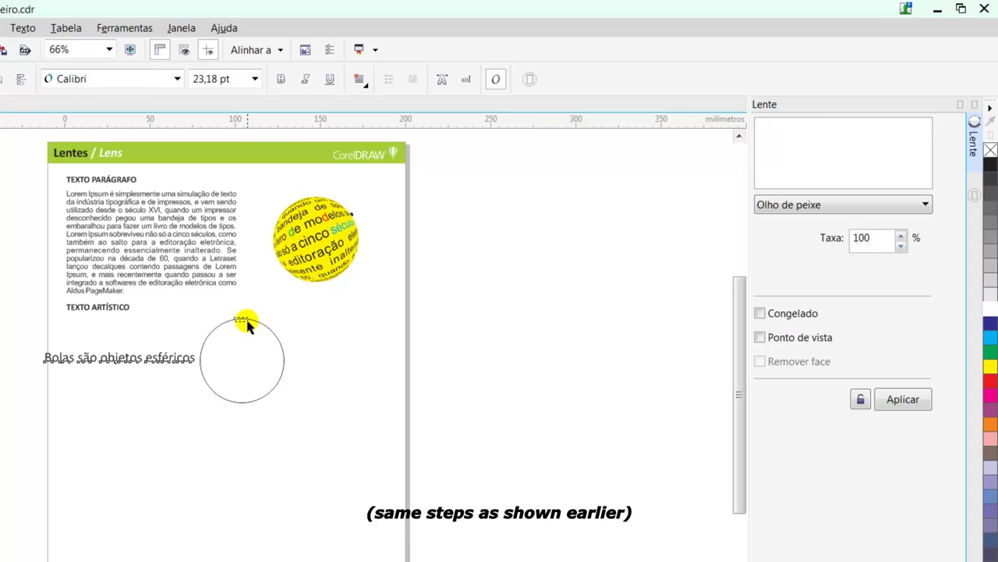
# Step: Apply the "Olho de peixe" lens at a 100% rate to the new circle and place it over the artistic text
pyautogui.click(322, 287)
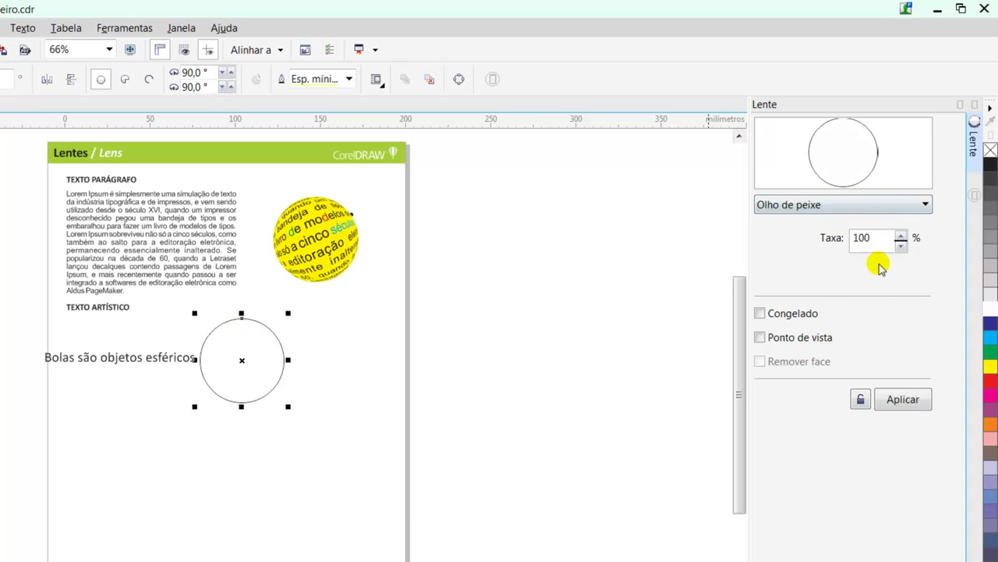
pyautogui.click(892, 414)
pyautogui.moveTo(243, 360); pyautogui.dragTo(139, 364)
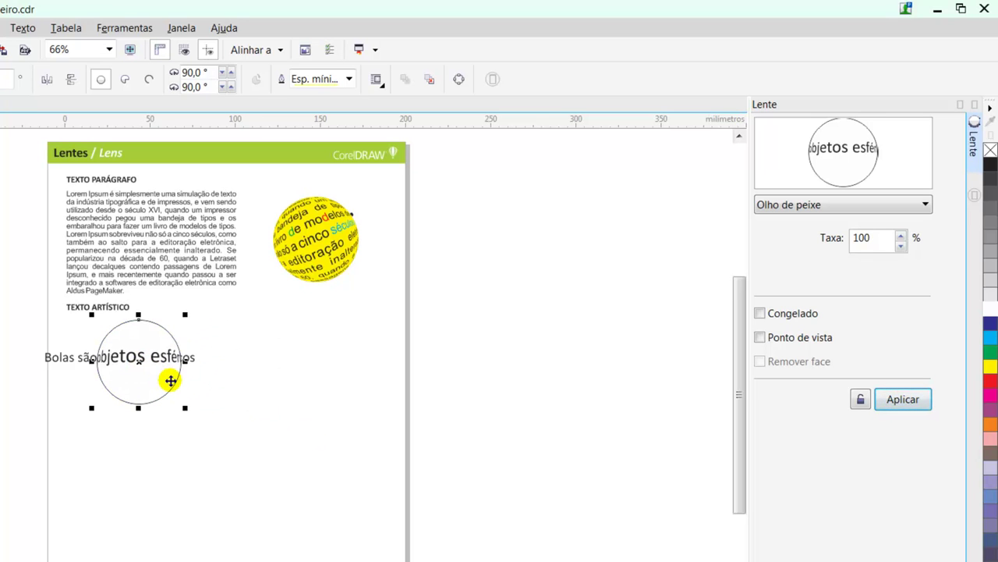
# Step: Apply the "Congelado" option to the artistic text's lens and move the frozen circle clear of the text line
pyautogui.click(760, 313)
pyautogui.click(900, 398)
pyautogui.moveTo(141, 358); pyautogui.dragTo(268, 364)
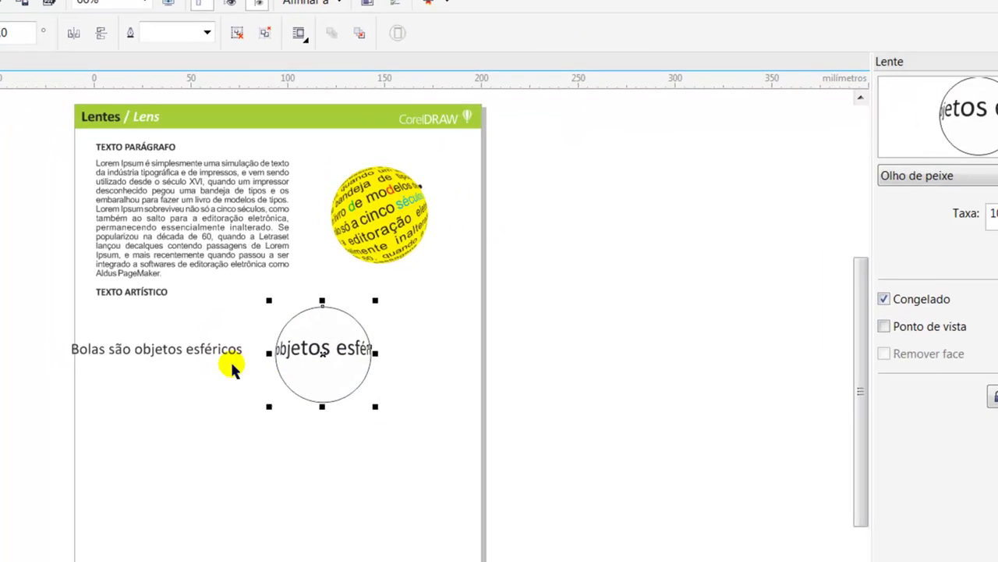
# Step: Ungroup the frozen artistic text lens and delete its white background circle
pyautogui.press('F2')
pyautogui.moveTo(237, 289); pyautogui.dragTo(421, 425)
pyautogui.click(205, 25)
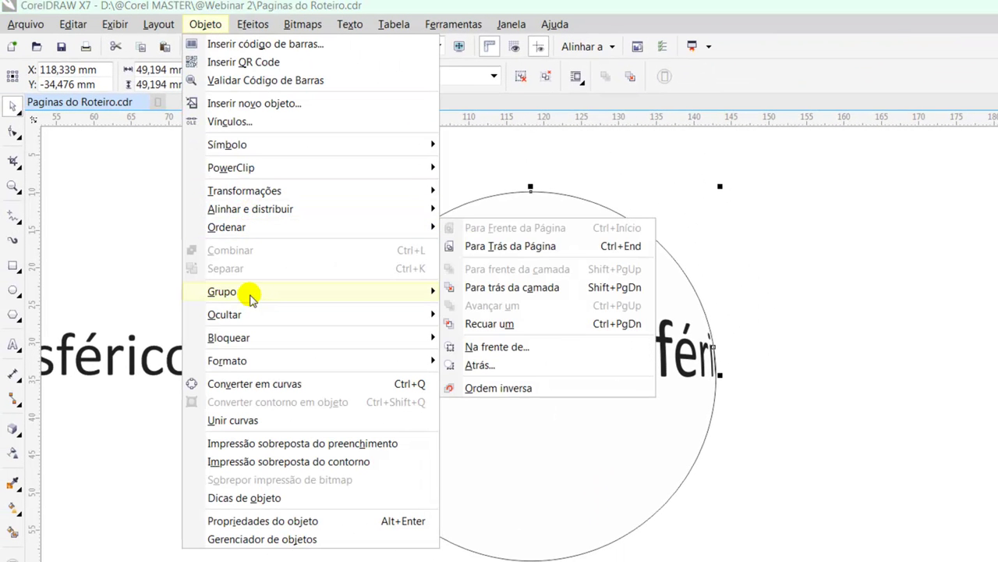
pyautogui.moveTo(248, 292)
pyautogui.click(521, 313)
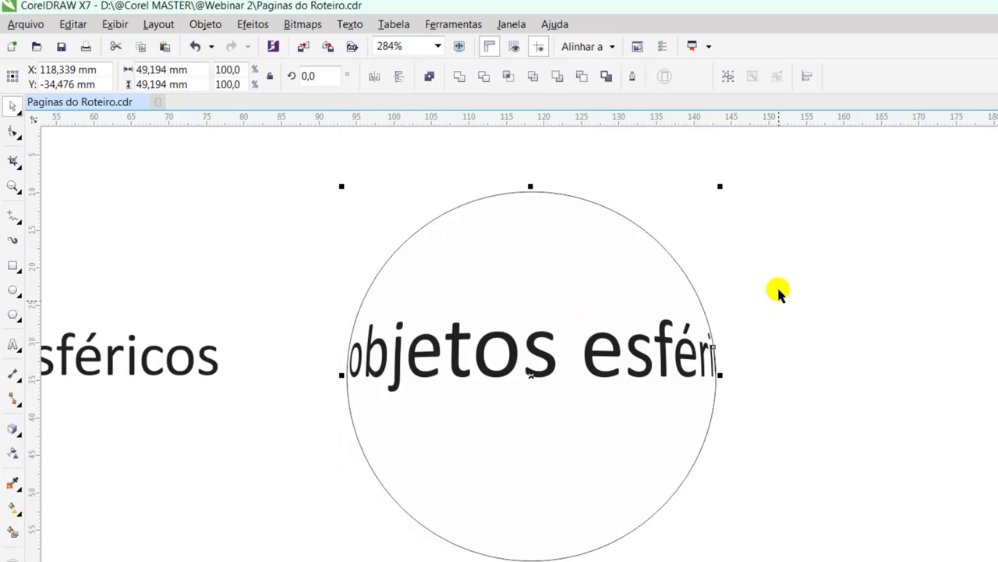
pyautogui.press('Escape')
pyautogui.moveTo(586, 298); pyautogui.dragTo(621, 314)
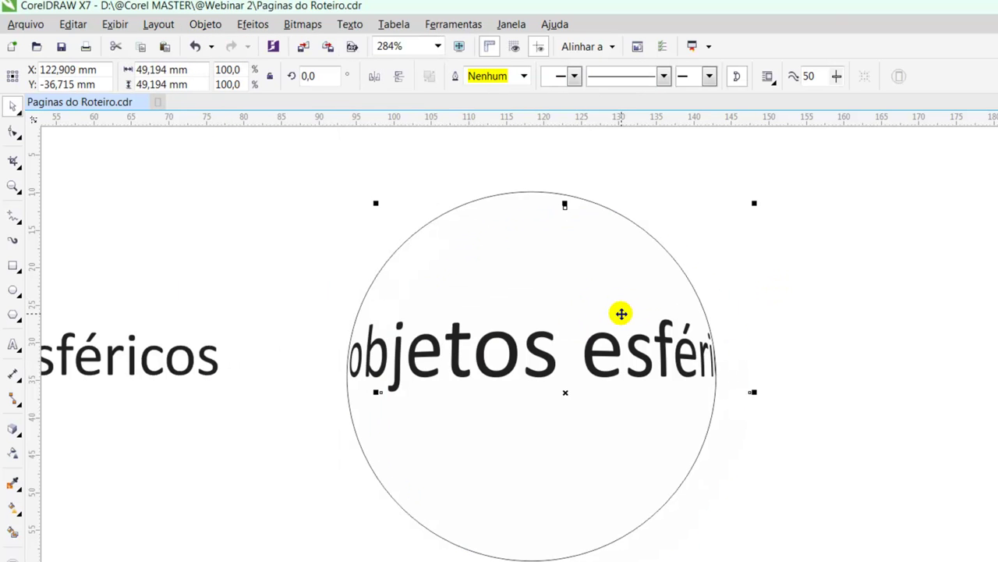
pyautogui.press('Escape')
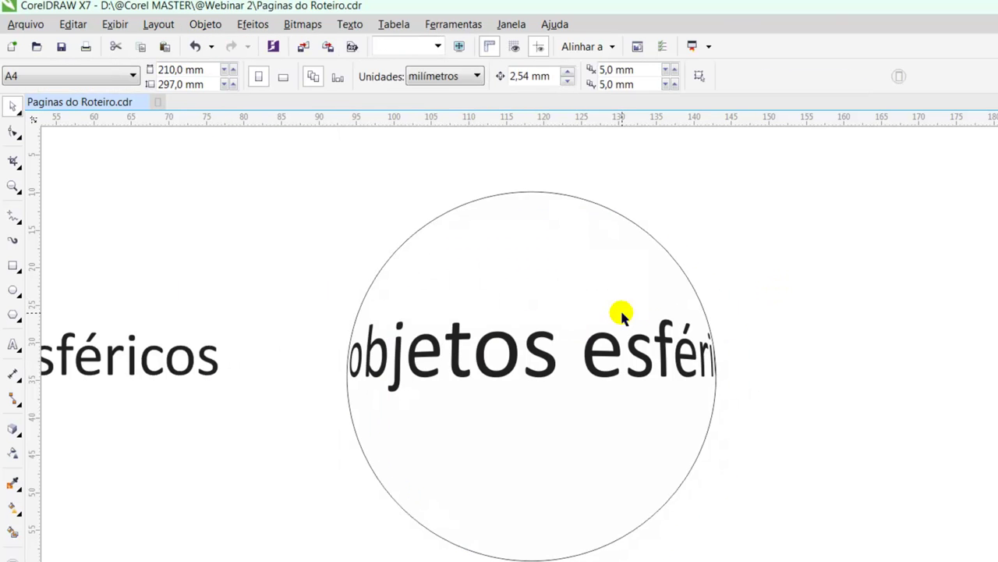
# Step: Fill the outlined circle around the distorted artistic text with magenta and send it behind the letters
pyautogui.click(638, 230)
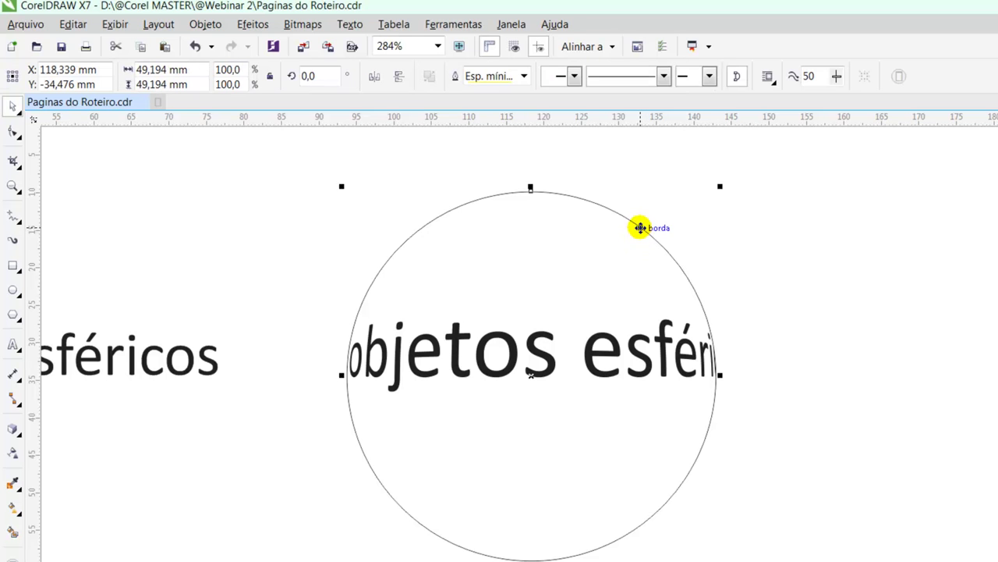
pyautogui.hotkey('ctrl', 'z')
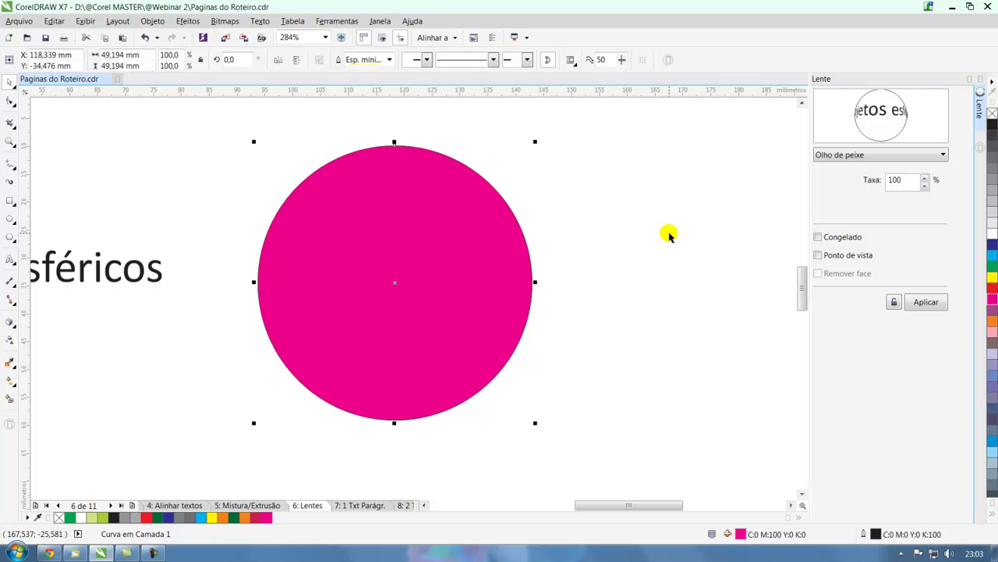
pyautogui.hotkey('ctrl', 'shift', 'z')
pyautogui.click(648, 238)
# Step: Fill the distorted "objetos esféricos" letters over the magenta circle with yellow and deselect them
pyautogui.moveTo(598, 200); pyautogui.dragTo(423, 323)
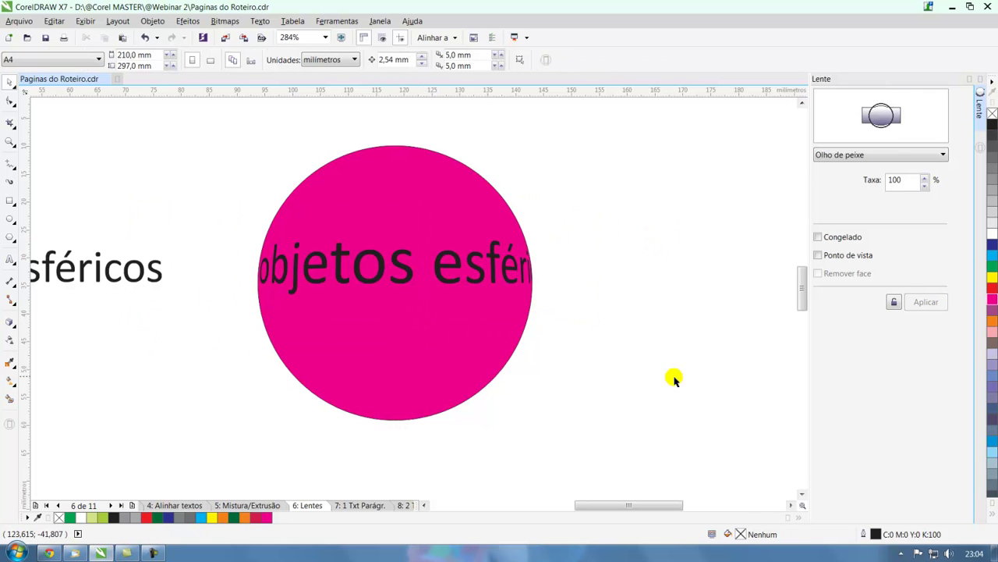
pyautogui.click(484, 270)
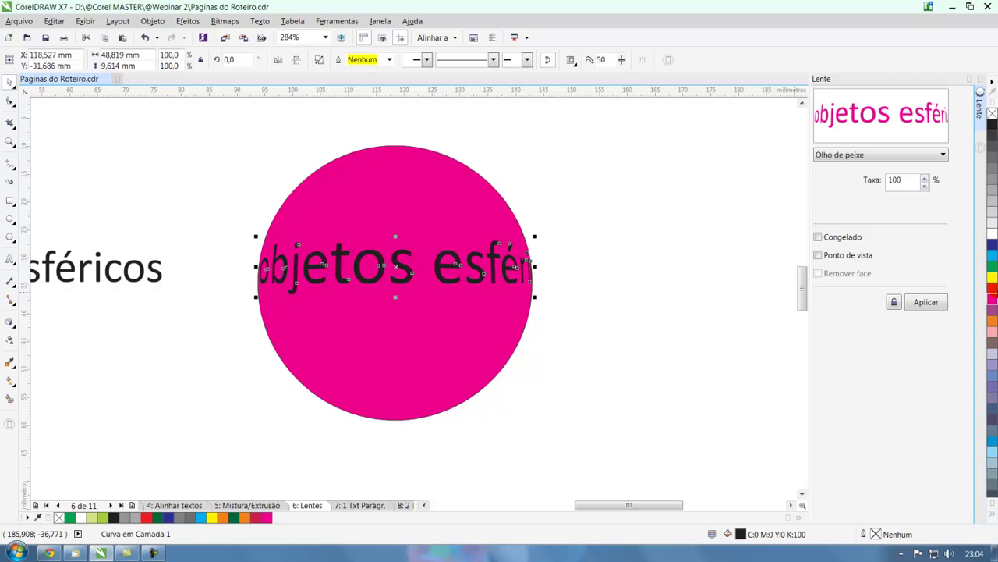
pyautogui.click(993, 277)
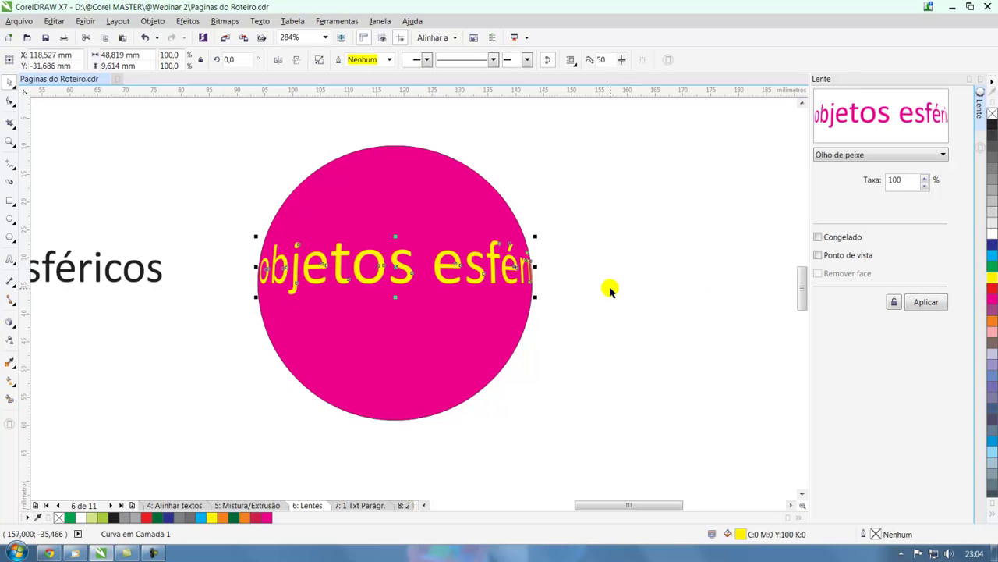
pyautogui.click(593, 305)
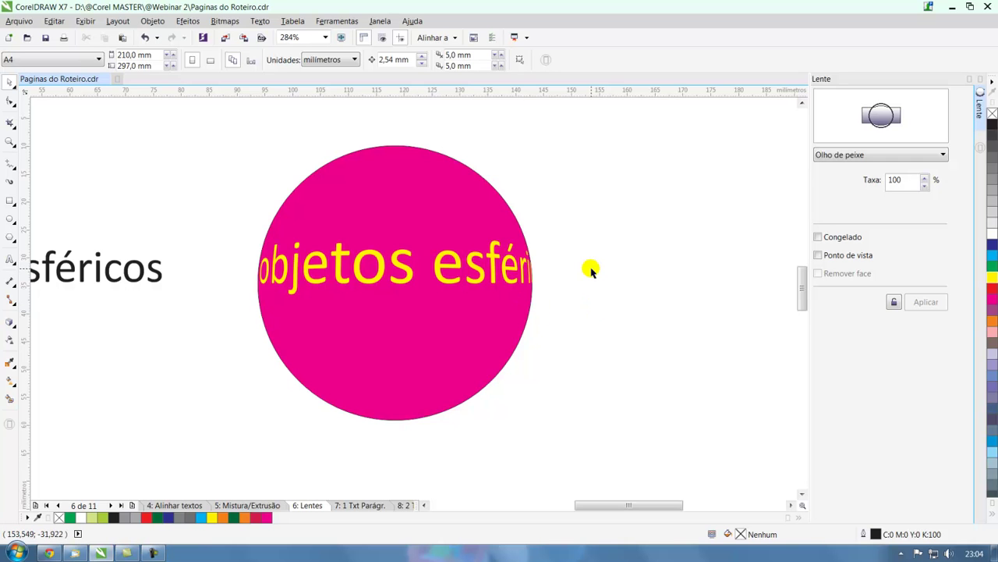
# Step: Draw a paragraph text frame about 110 × 46 mm below the topic list on page 7, "1 Txt Parágr."
pyautogui.hotkey('shift', 'F4')
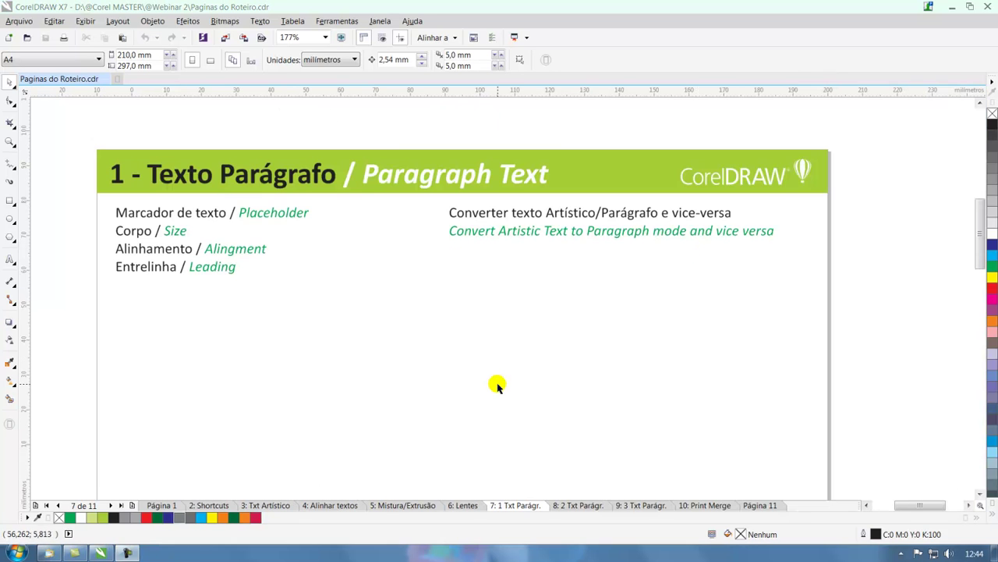
pyautogui.hotkey('shift', 'F4')
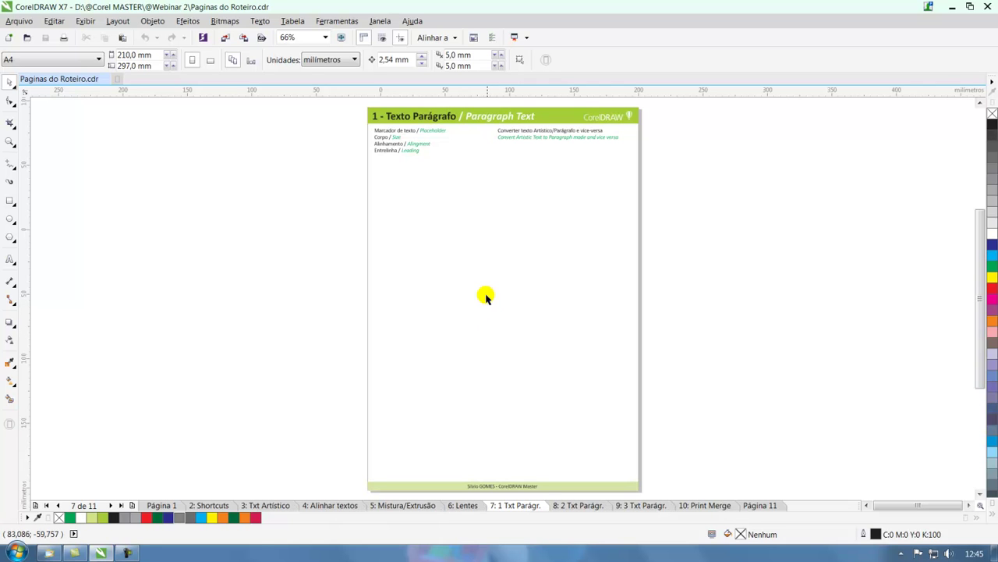
pyautogui.press('F4')
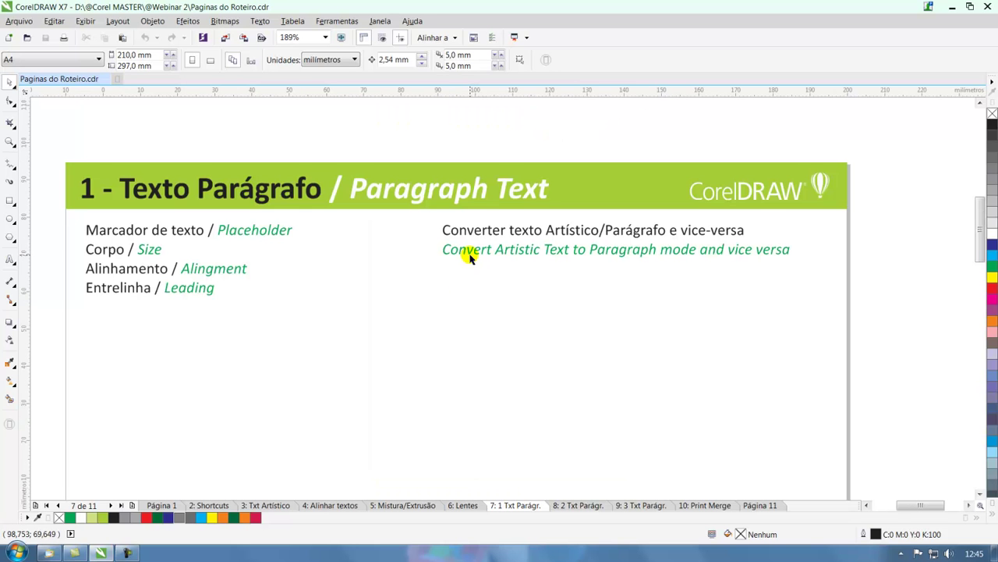
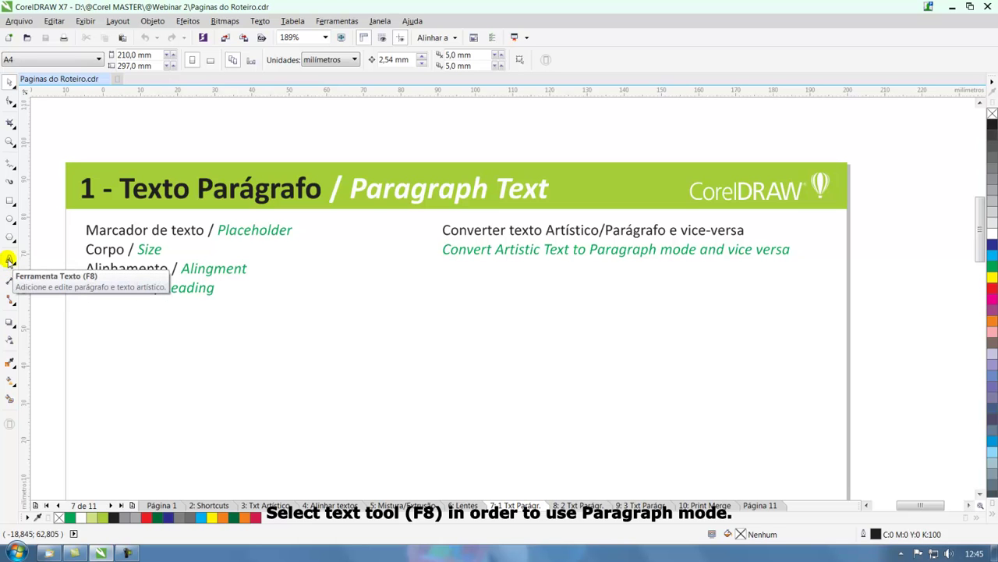
pyautogui.click(10, 259)
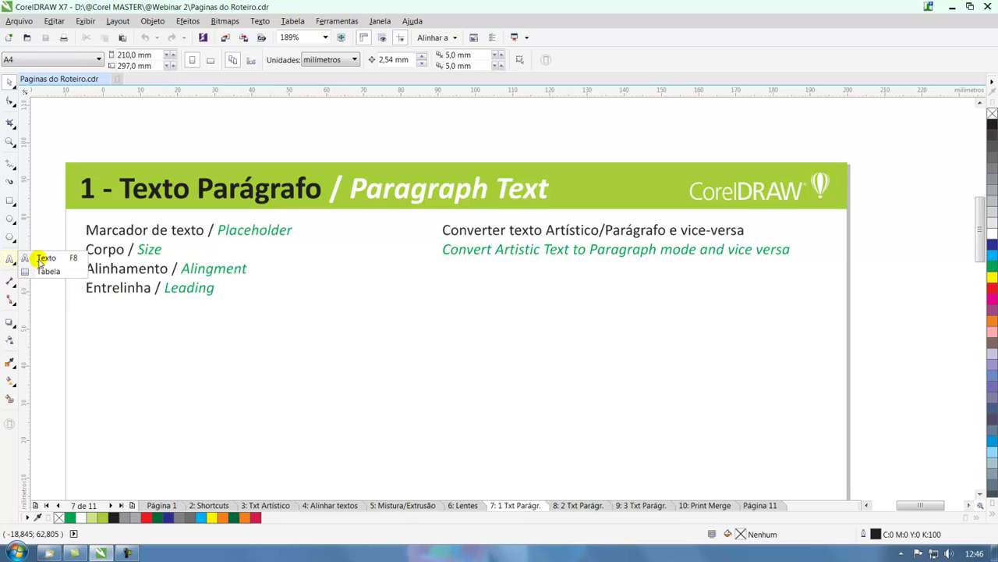
pyautogui.click(47, 259)
pyautogui.moveTo(198, 315); pyautogui.dragTo(607, 484)
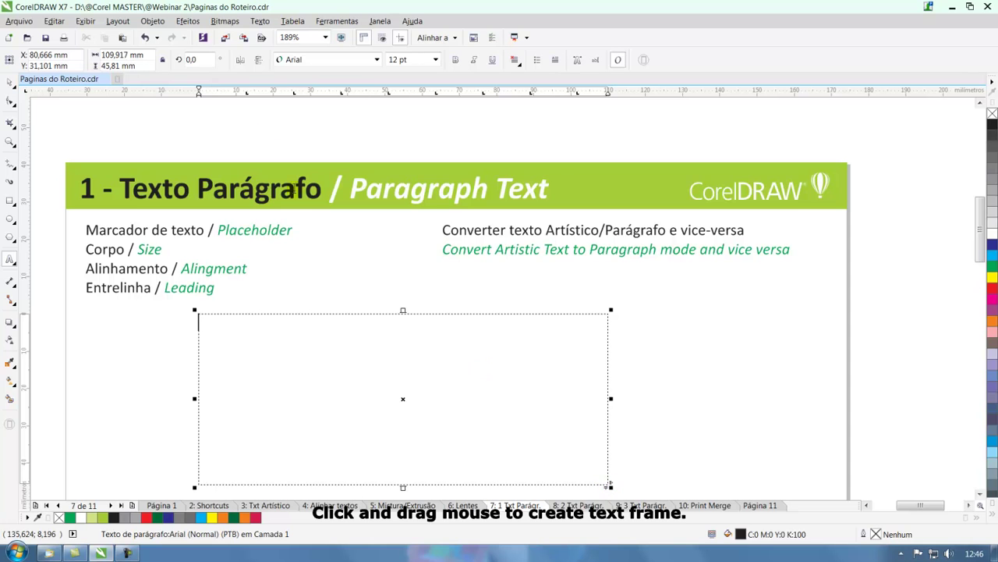
# Step: Fill the empty paragraph text frame with placeholder text using "Inserir Marcador de Texto"
pyautogui.click(262, 21)
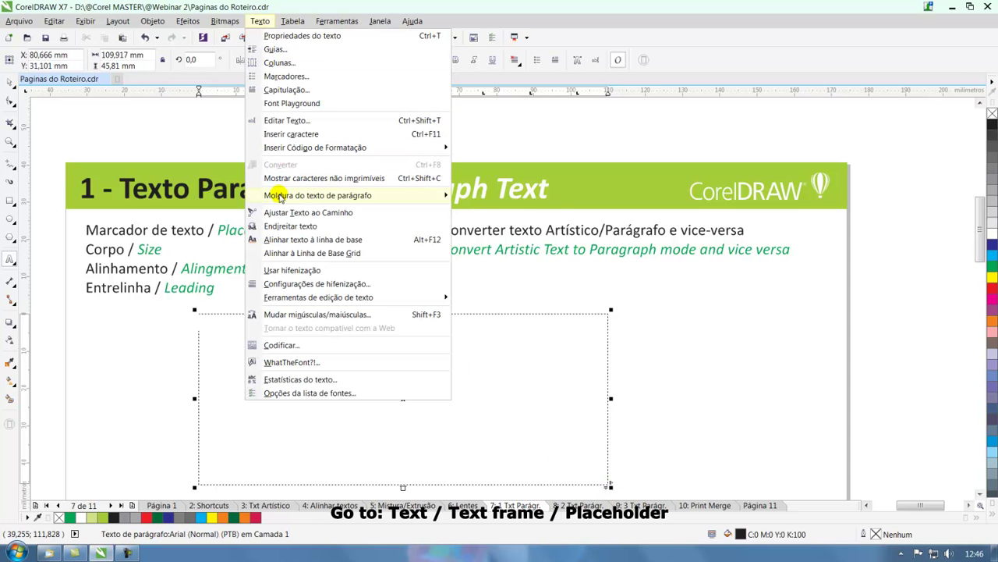
pyautogui.moveTo(279, 196)
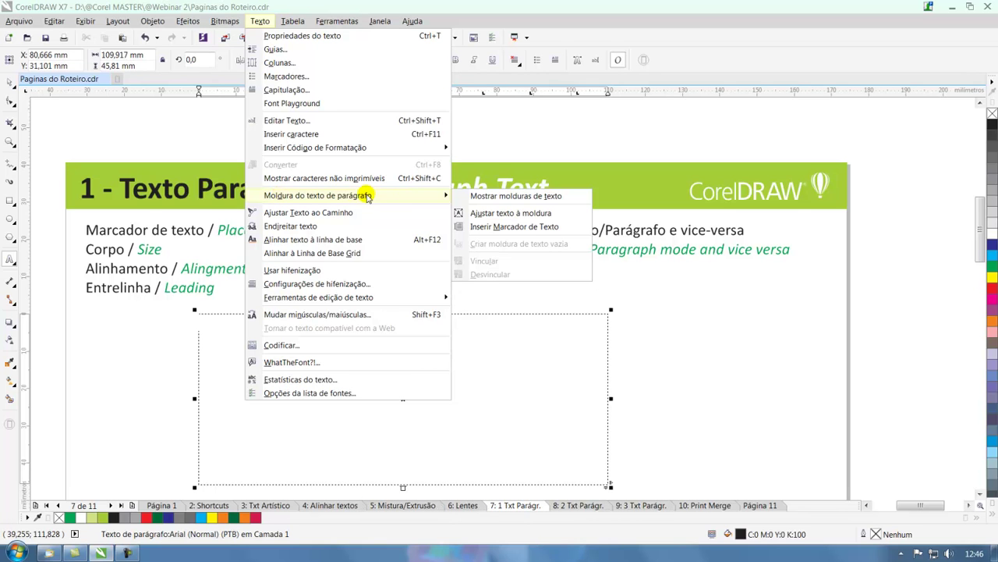
pyautogui.click(535, 229)
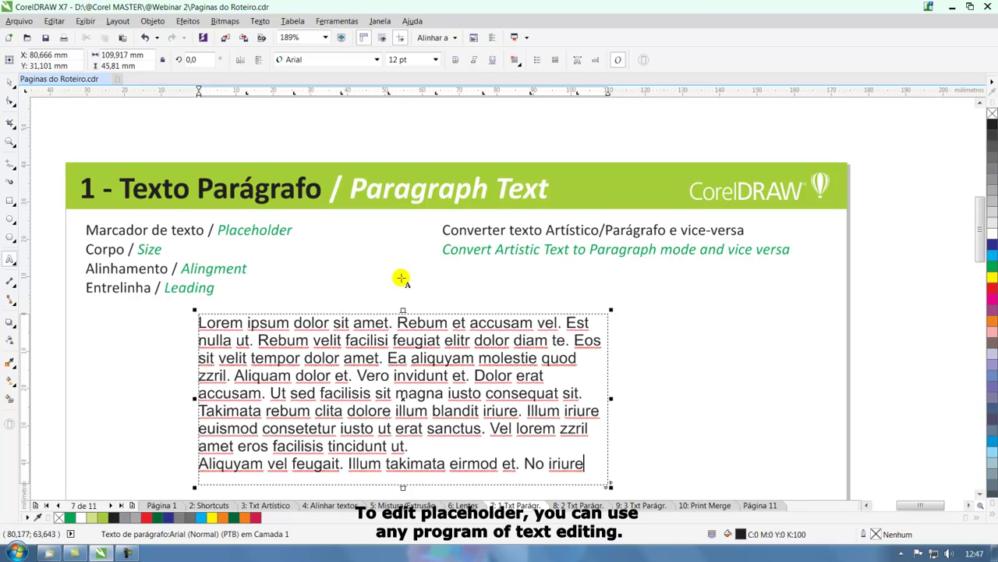
pyautogui.click(528, 37)
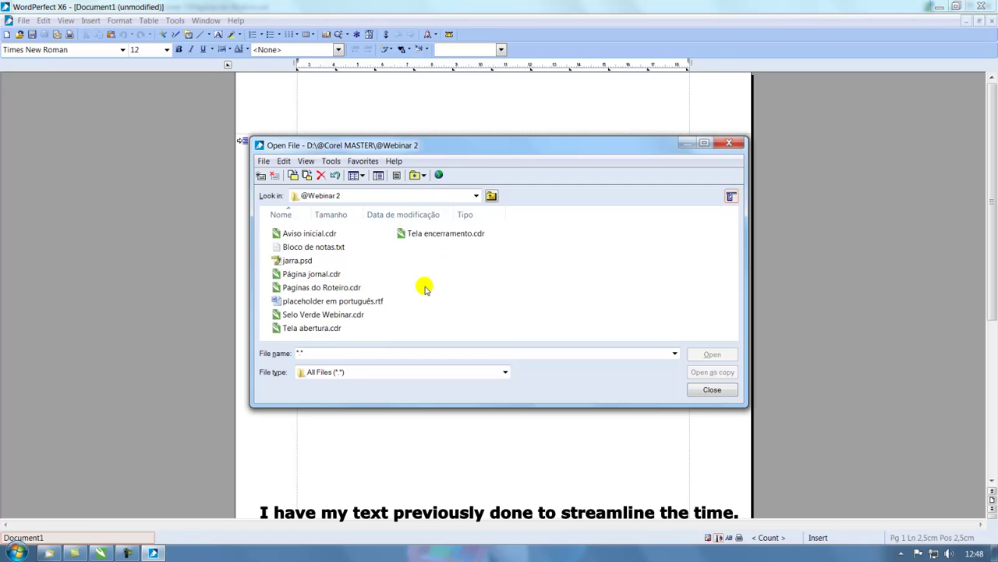
pyautogui.click(366, 303)
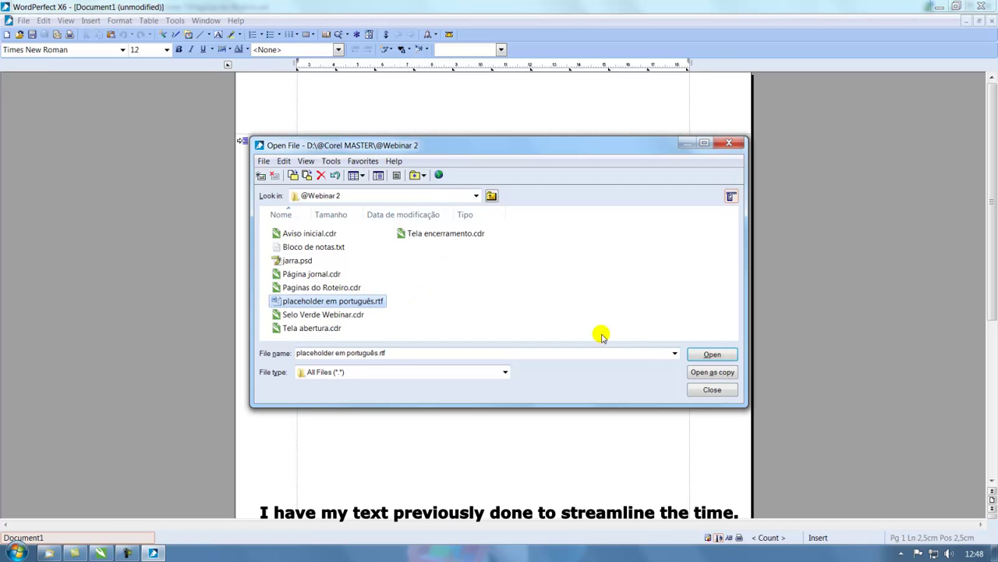
pyautogui.click(712, 354)
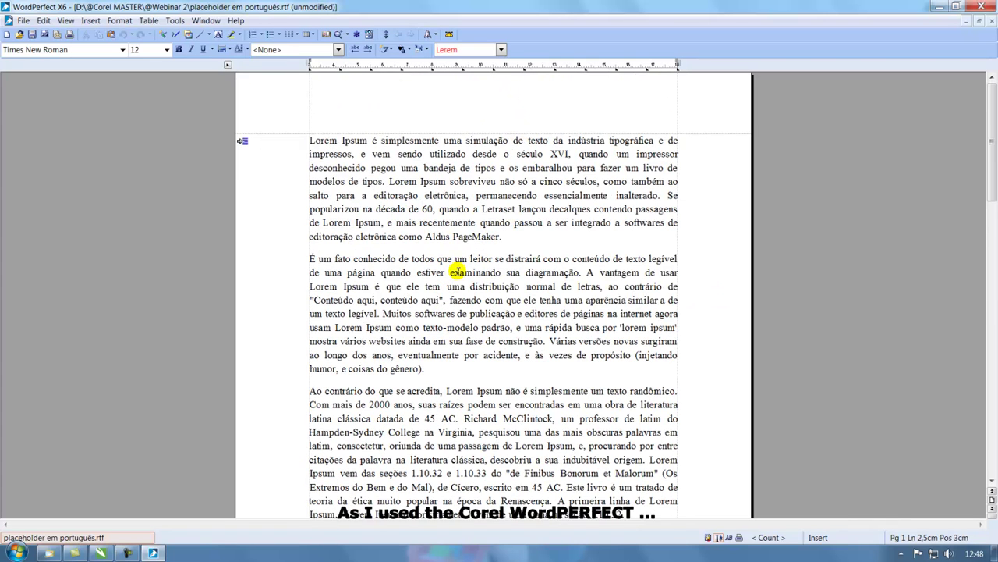
# Step: Look through the Portuguese Lorem Ipsum paragraphs of the opened document
pyautogui.scroll(-3, 456, 271)
pyautogui.scroll(3, 456, 270)
pyautogui.scroll(-3, 457, 270)
pyautogui.scroll(3, 457, 271)
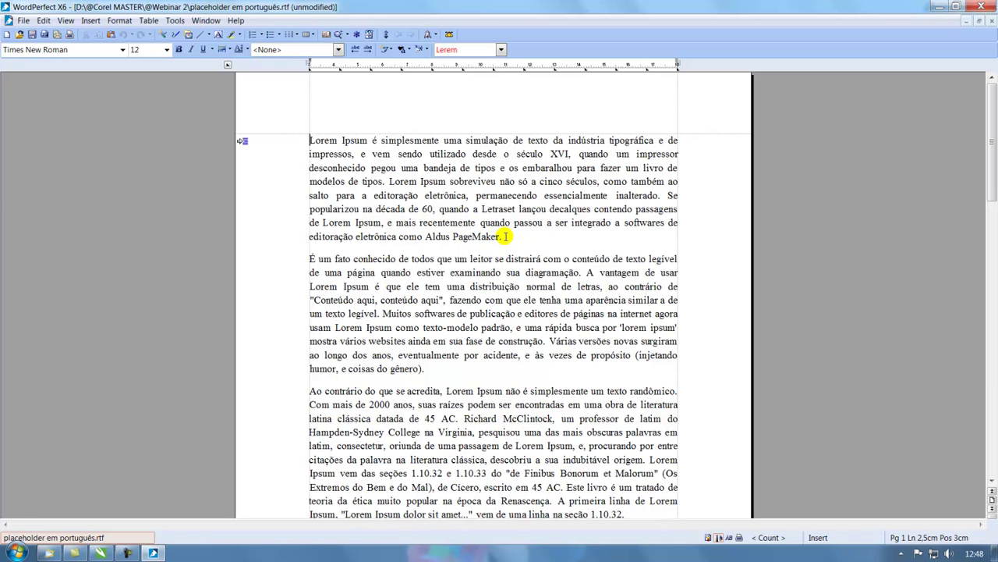
pyautogui.scroll(-1, 505, 236)
pyautogui.scroll(1, 506, 235)
pyautogui.scroll(-1, 505, 234)
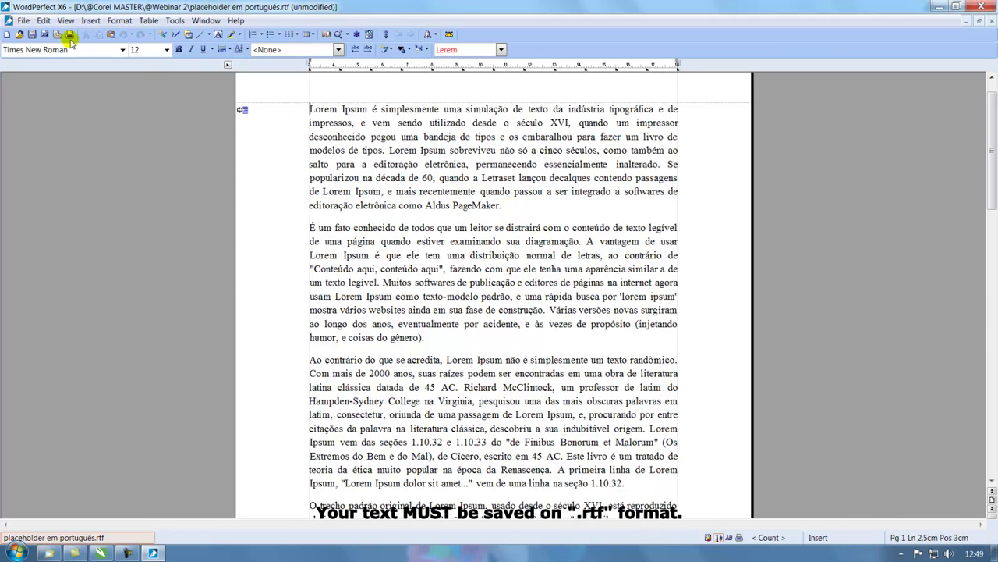
pyautogui.click(22, 21)
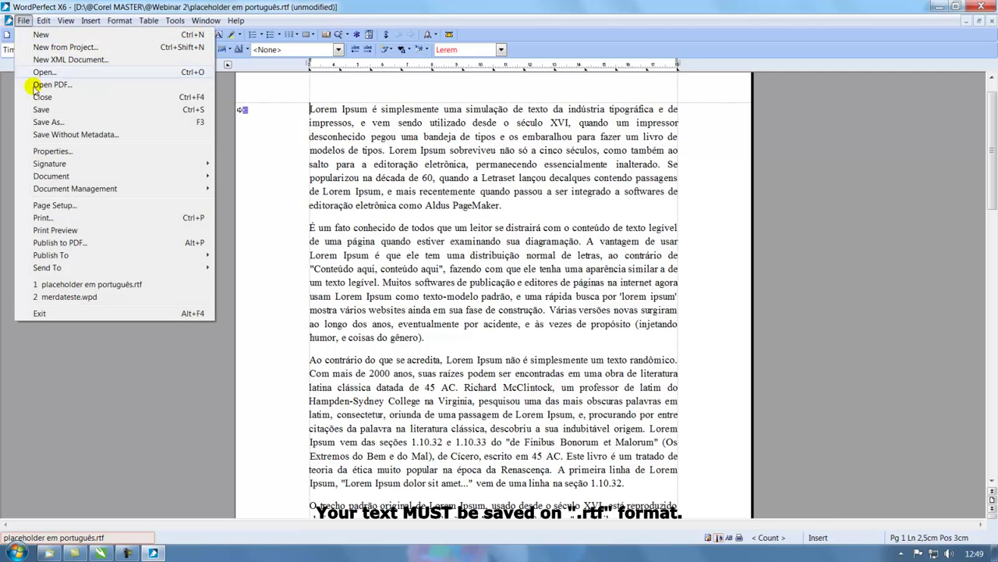
pyautogui.click(45, 123)
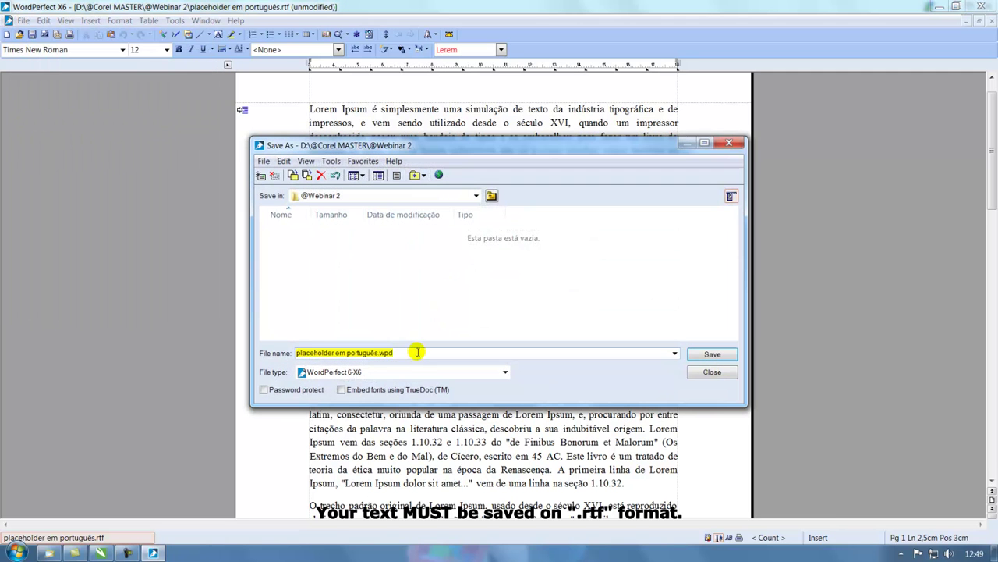
pyautogui.click(394, 372)
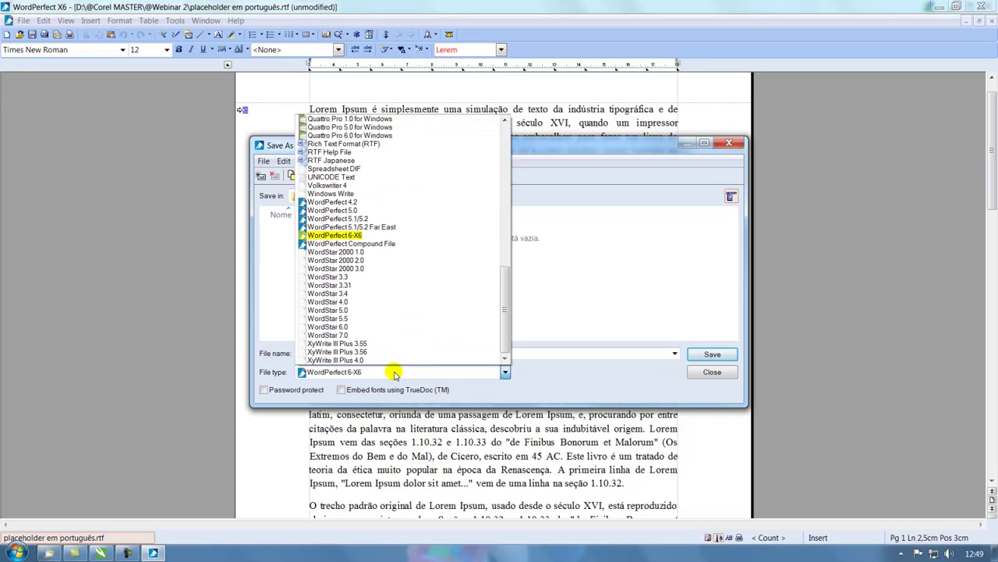
pyautogui.moveTo(505, 308); pyautogui.dragTo(507, 282)
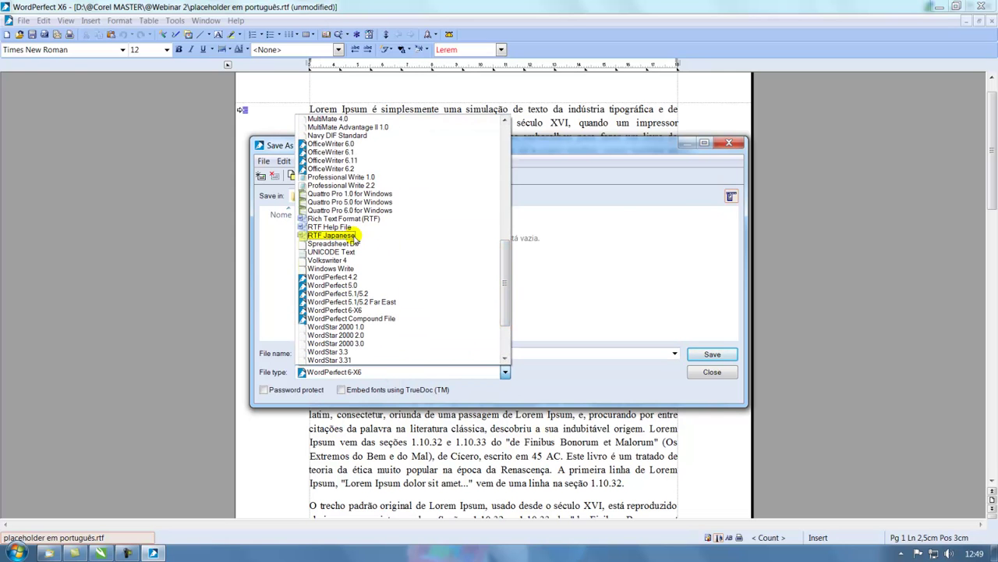
pyautogui.scroll(1, 355, 238)
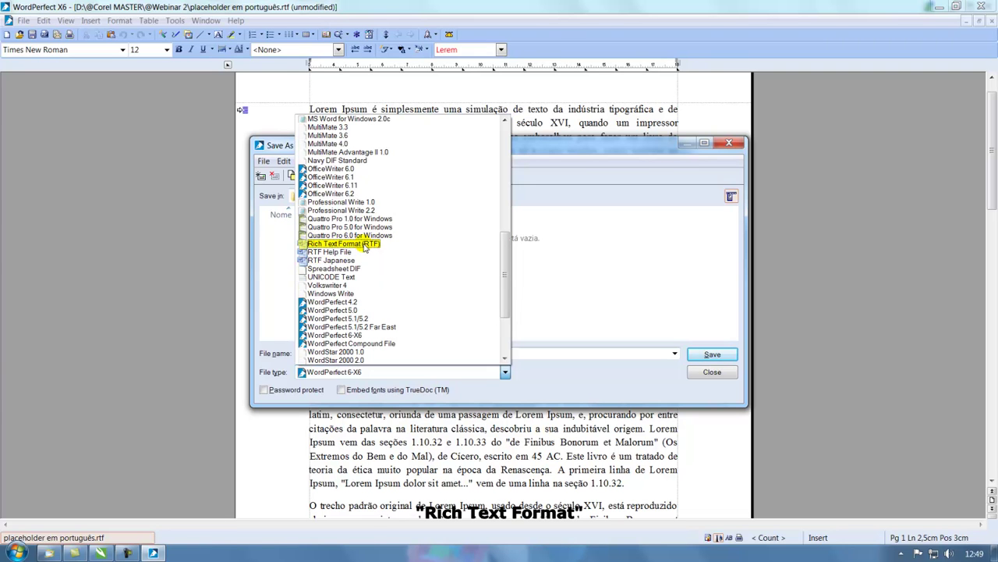
pyautogui.click(374, 245)
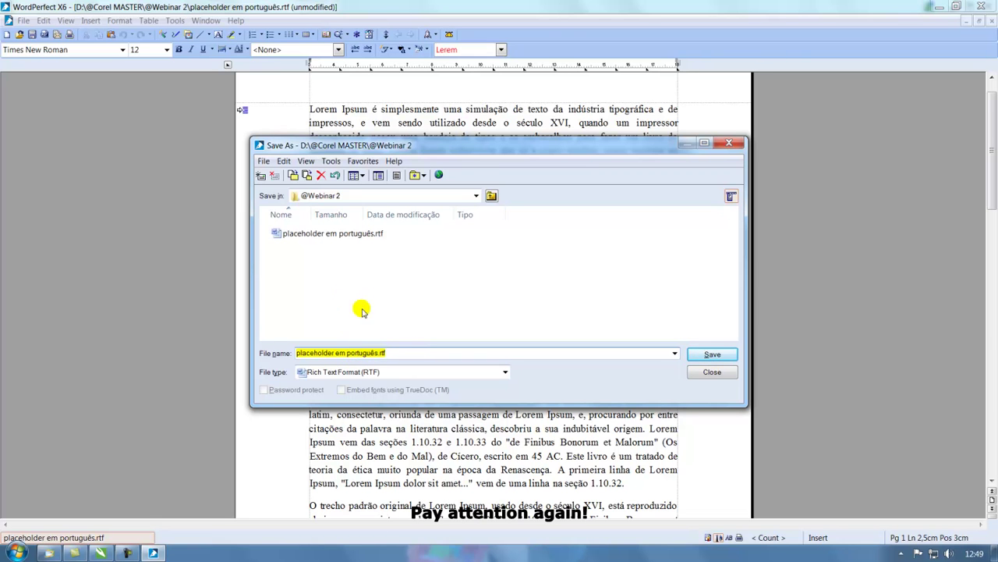
pyautogui.click(334, 353)
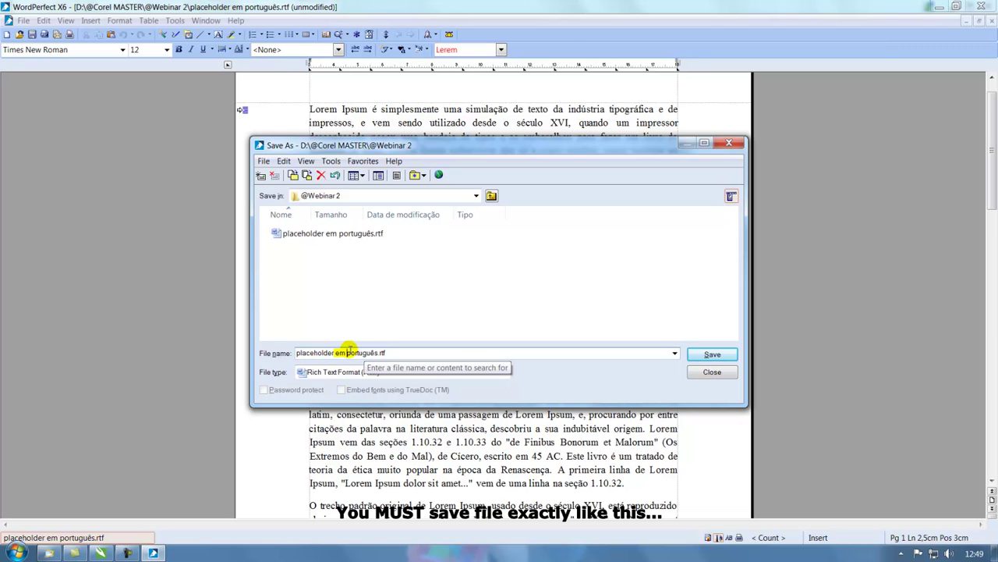
pyautogui.moveTo(366, 349); pyautogui.dragTo(376, 349)
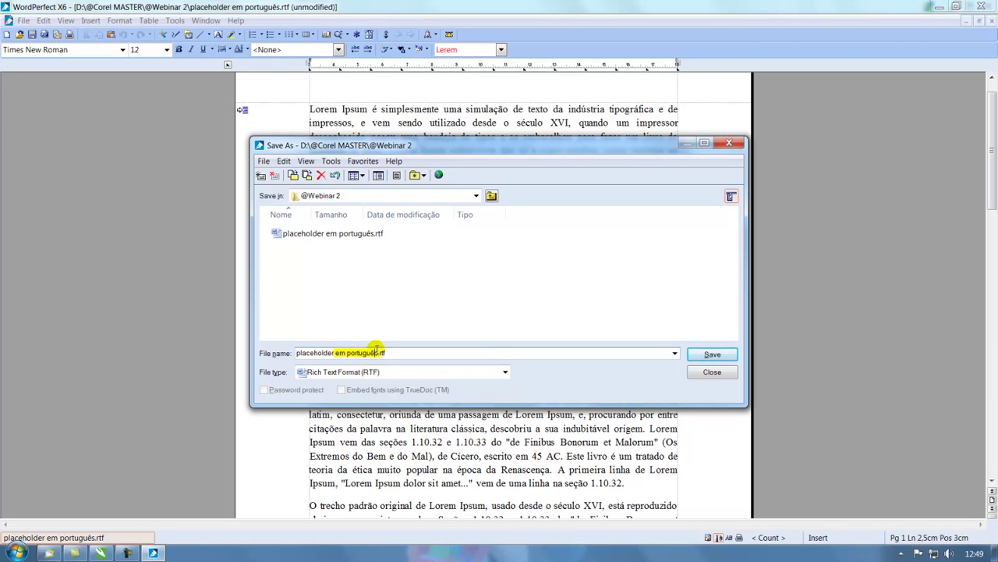
pyautogui.press('Delete')
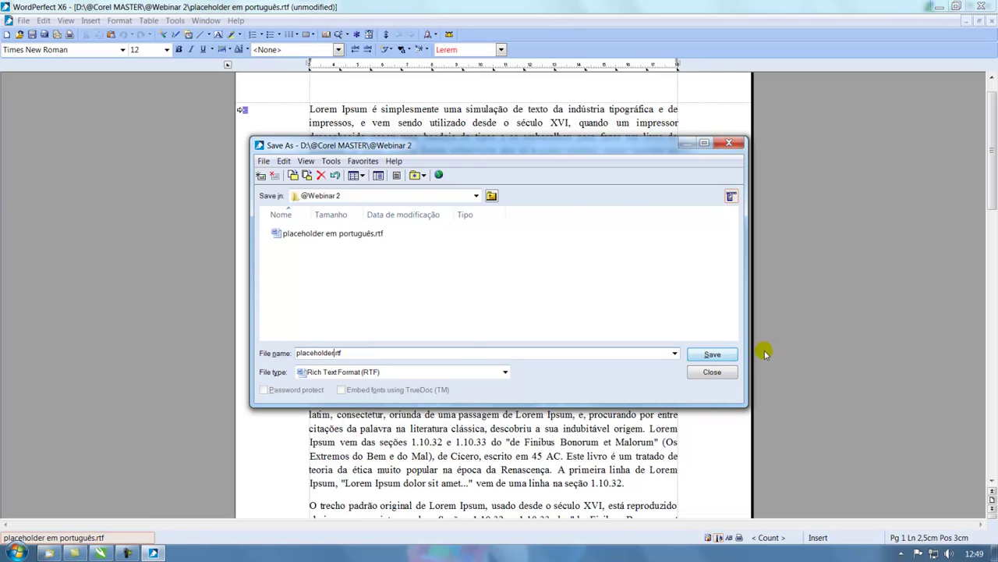
pyautogui.click(714, 353)
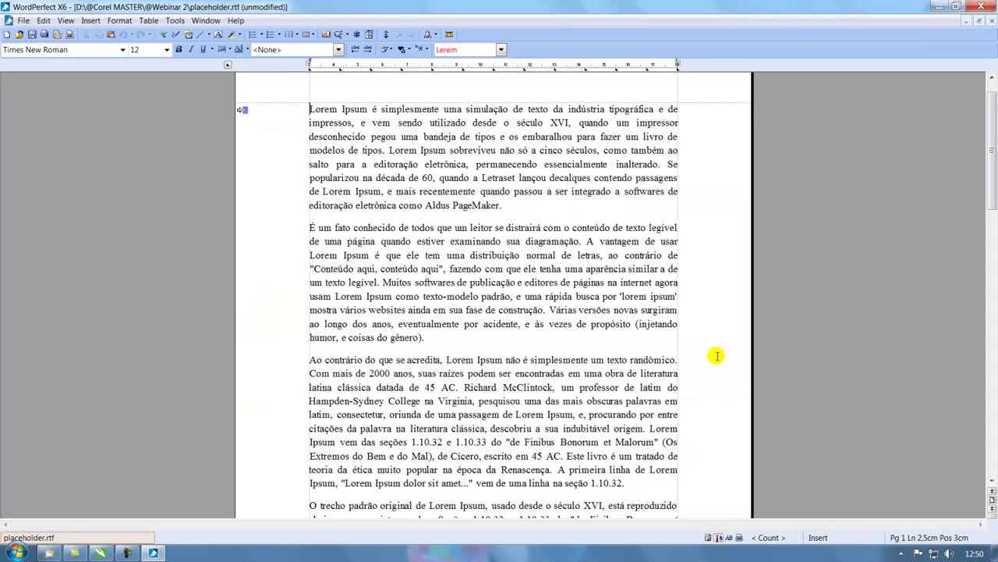
pyautogui.click(940, 6)
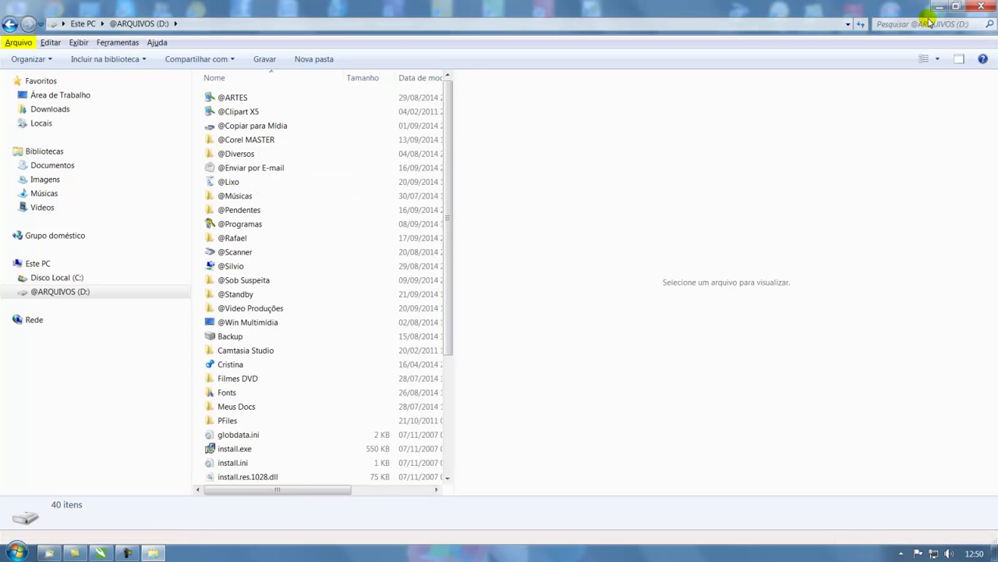
pyautogui.click(257, 139)
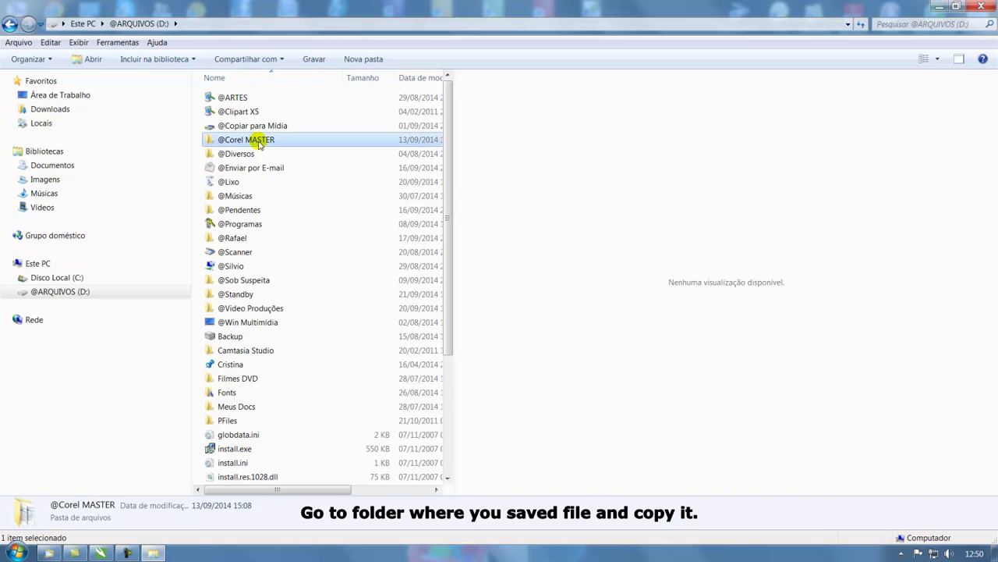
pyautogui.doubleClick(259, 140)
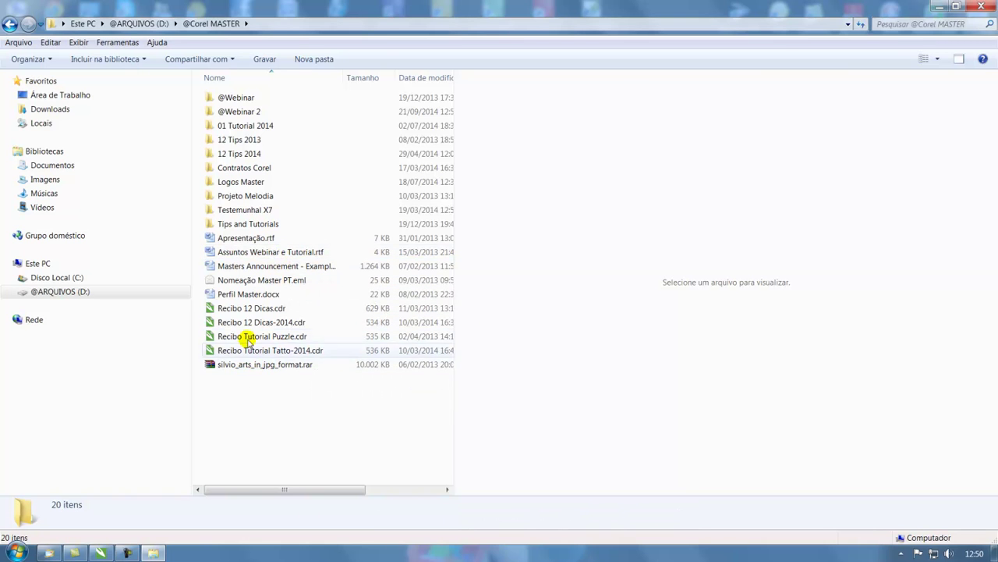
pyautogui.doubleClick(253, 117)
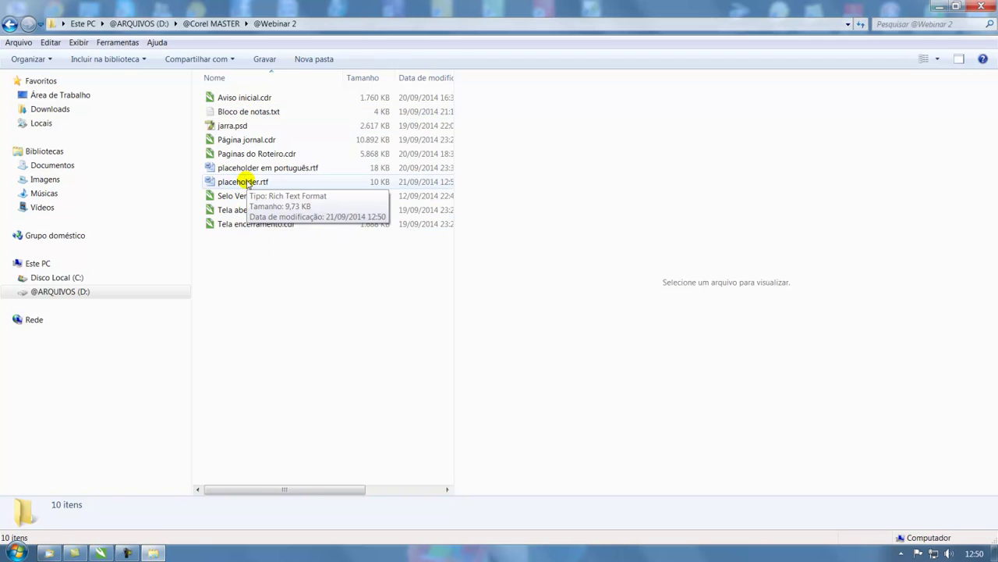
pyautogui.rightClick(247, 182)
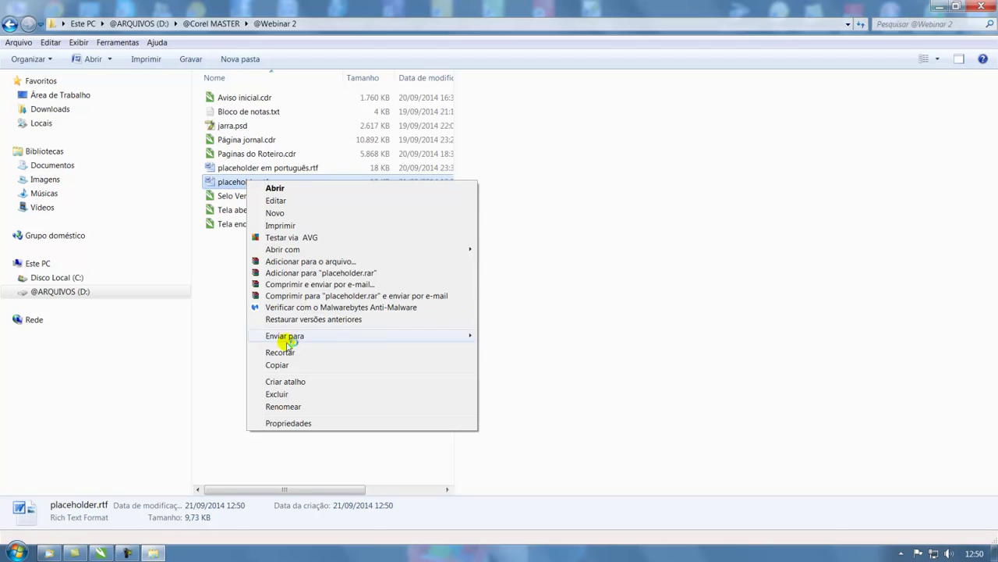
pyautogui.click(277, 365)
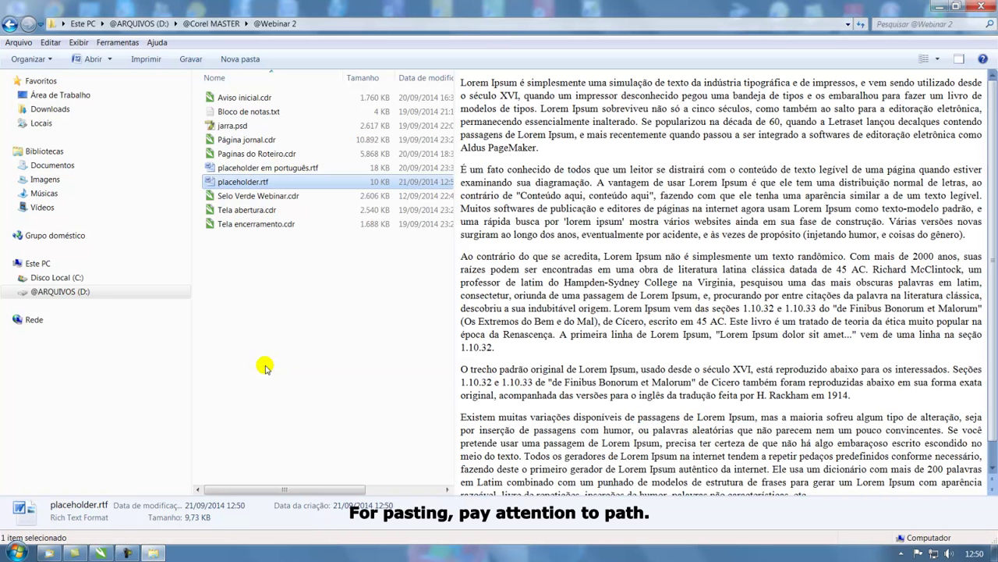
# Step: Paste the copied "placeholder.rtf" into the Corel\Corel Content folder inside the user's Documents folder on drive C
pyautogui.click(66, 277)
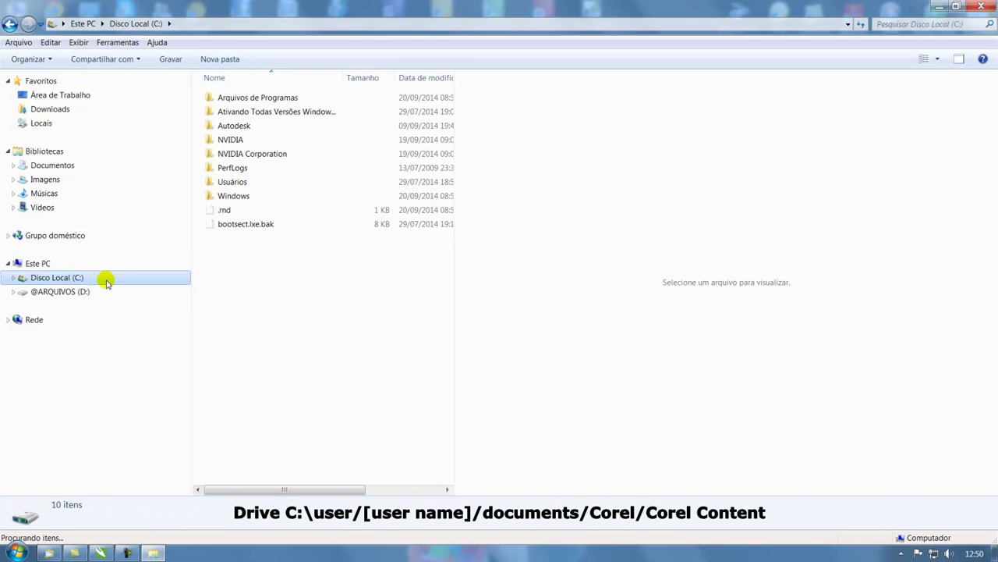
pyautogui.click(234, 183)
pyautogui.doubleClick(235, 184)
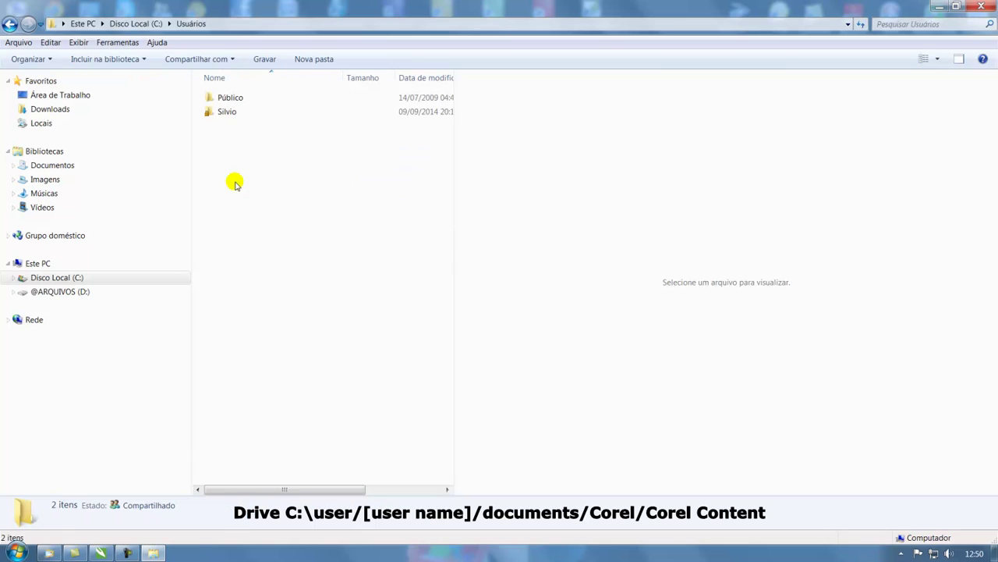
pyautogui.doubleClick(227, 113)
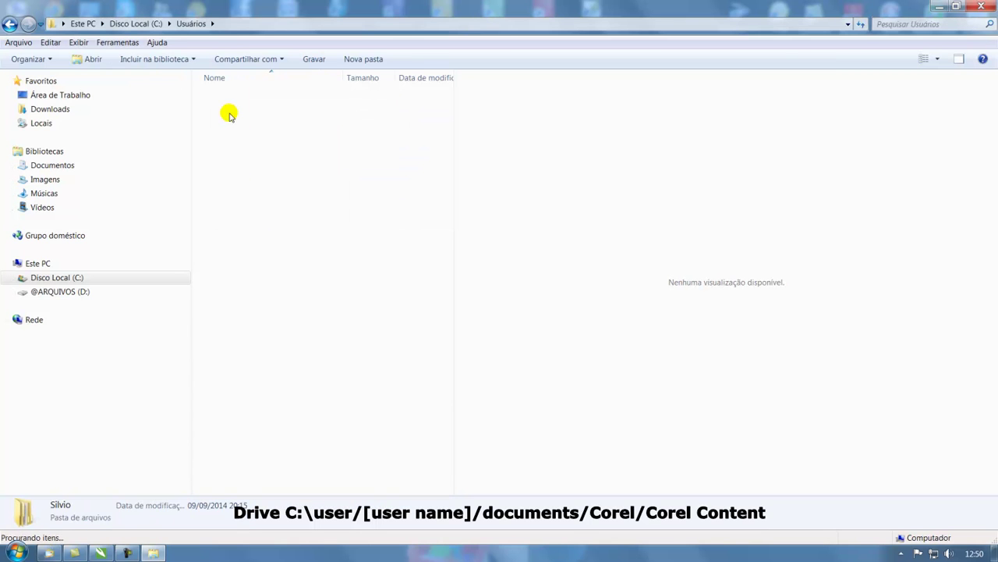
pyautogui.doubleClick(227, 126)
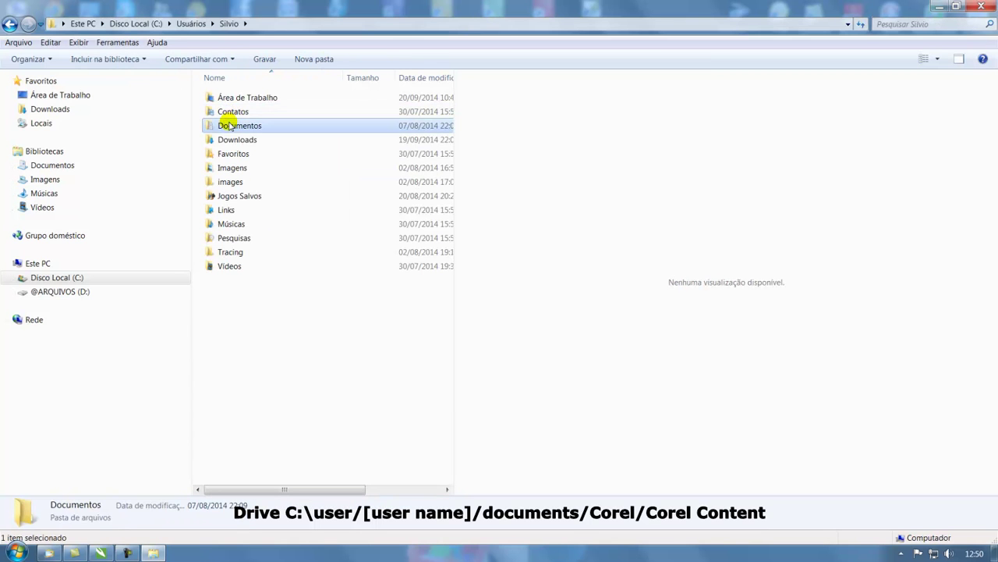
pyautogui.click(229, 126)
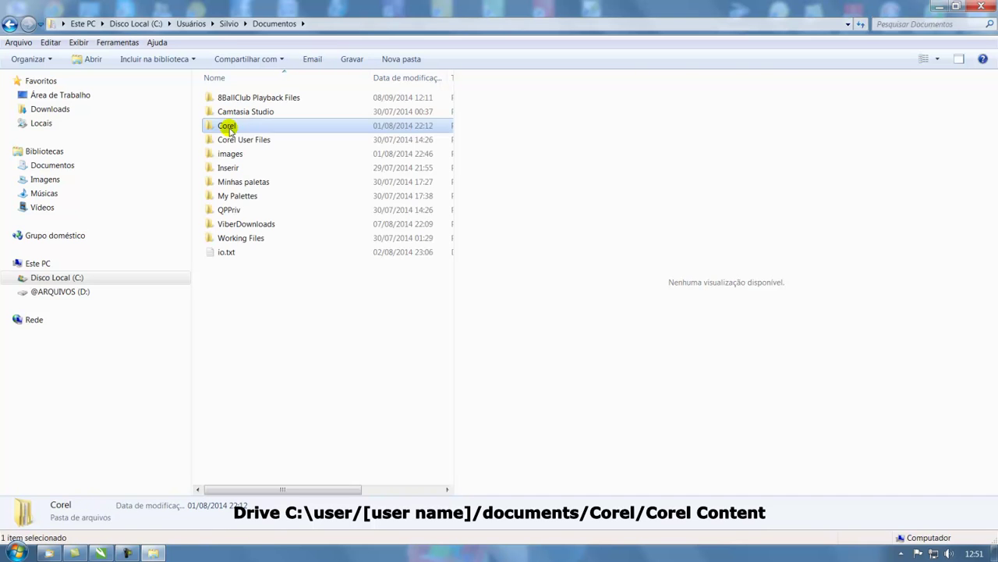
pyautogui.doubleClick(228, 127)
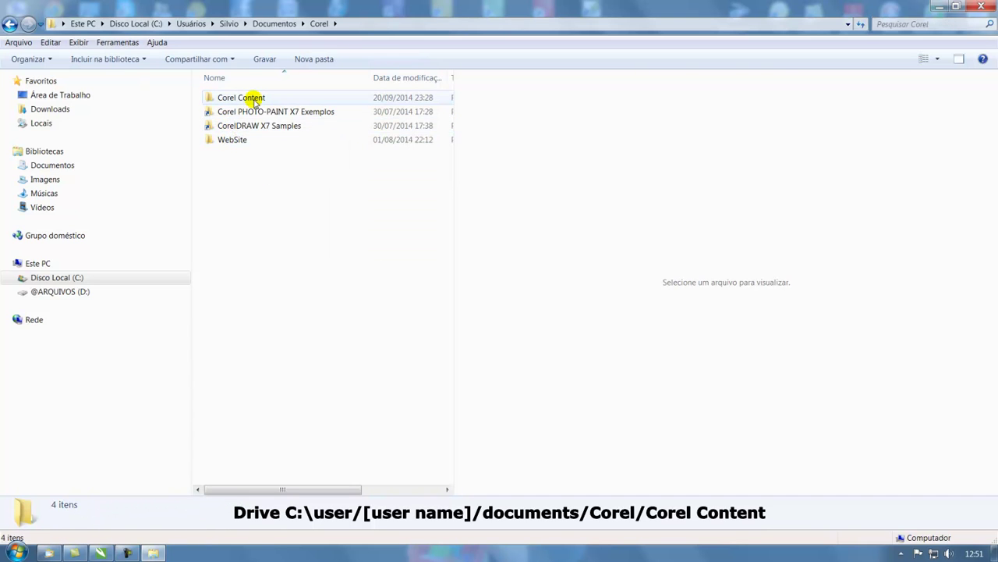
pyautogui.doubleClick(254, 102)
pyautogui.rightClick(250, 151)
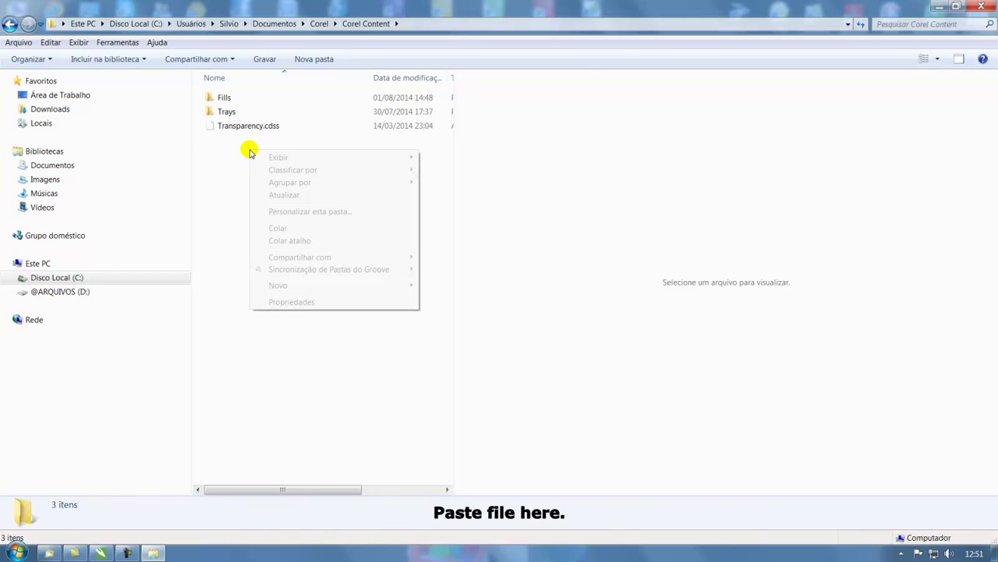
pyautogui.click(277, 228)
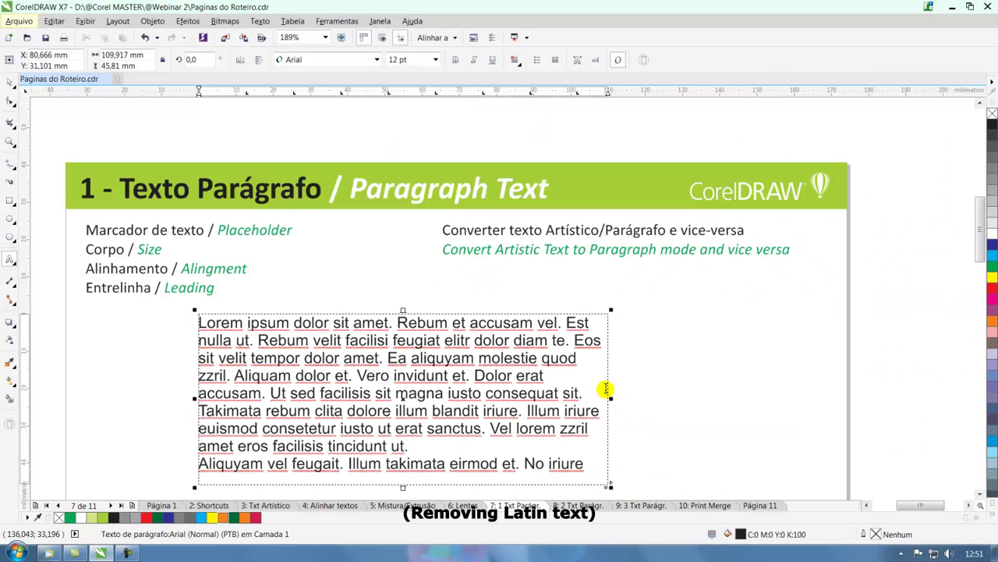
# Step: Switch back to CorelDRAW X7 and delete the paragraph text frame containing the Latin placeholder text on page 7
pyautogui.hotkey('ctrl', 'space')
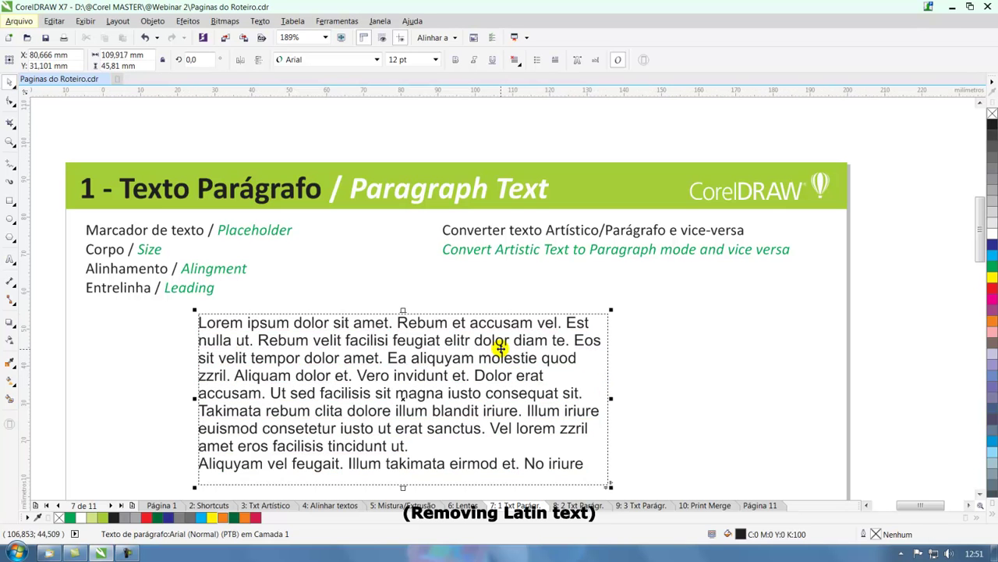
pyautogui.press('Delete')
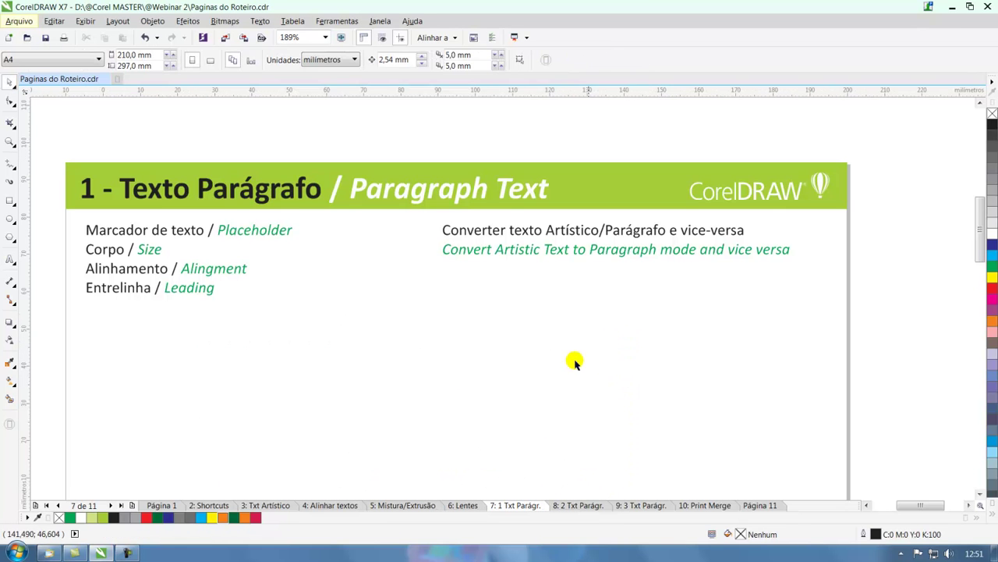
pyautogui.press('F3')
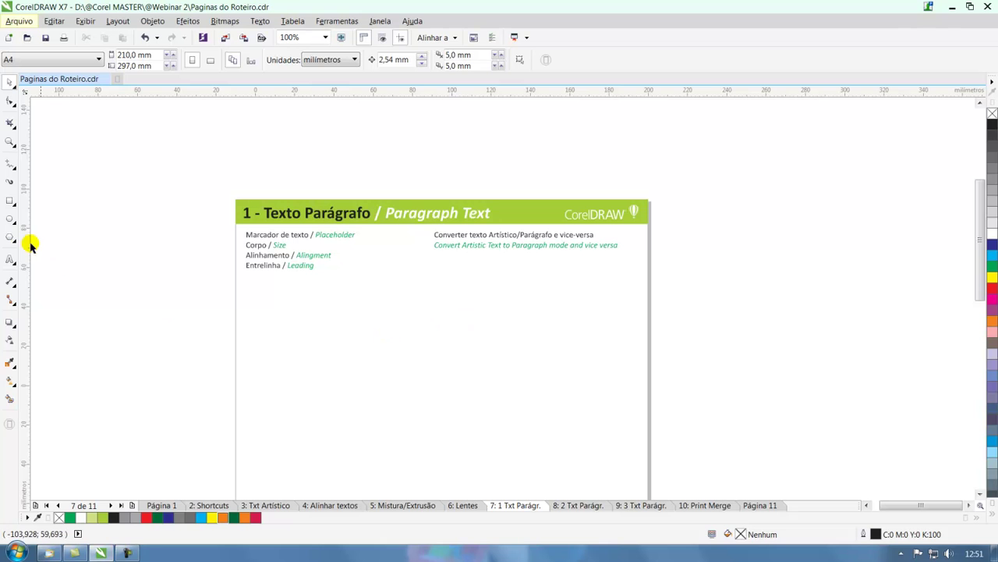
# Step: Draw a paragraph text frame about 151 × 96 mm below the page headings and insert placeholder text, discarding fonts and formatting
pyautogui.click(9, 259)
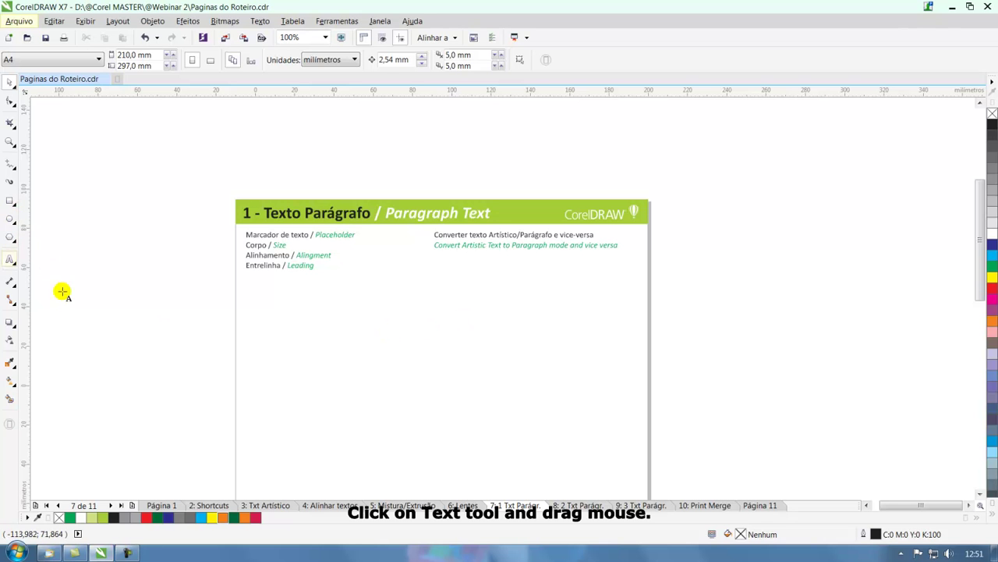
pyautogui.moveTo(296, 291); pyautogui.dragTo(590, 478)
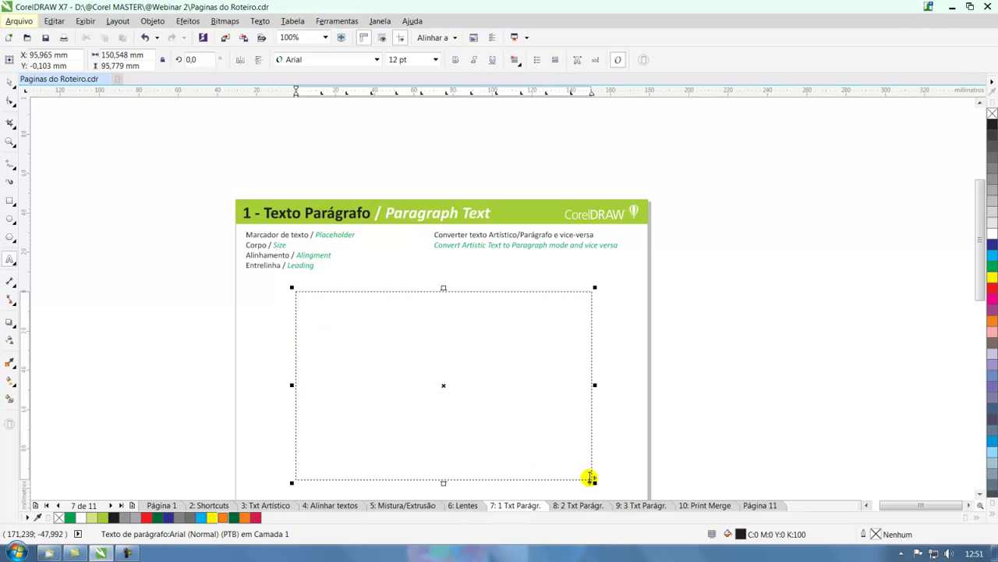
pyautogui.click(259, 21)
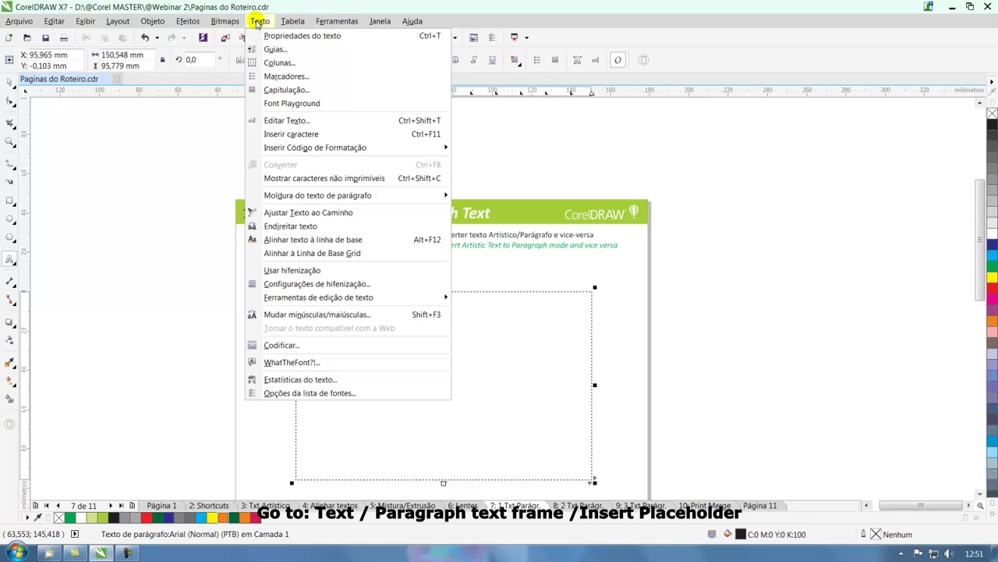
pyautogui.moveTo(306, 200)
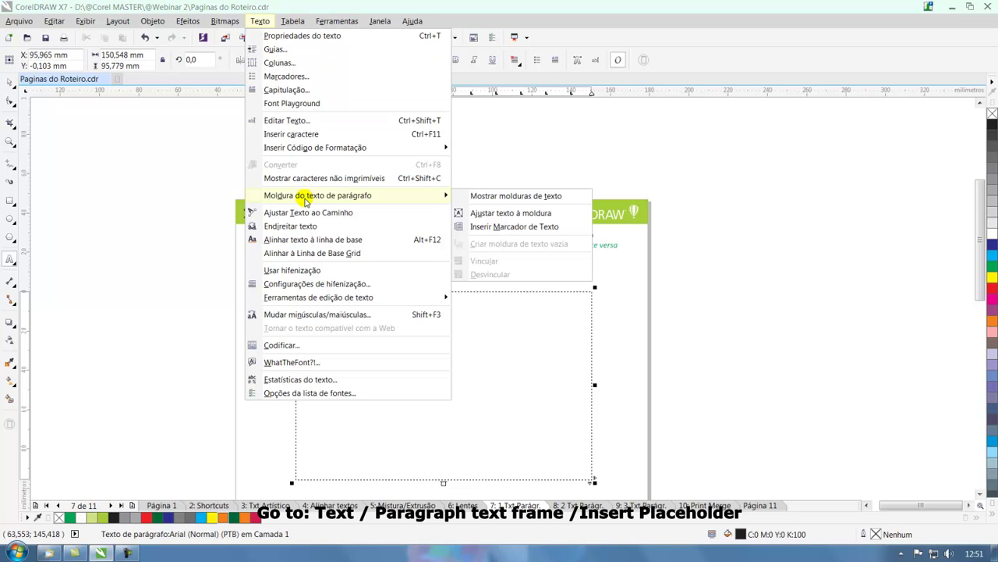
pyautogui.click(501, 227)
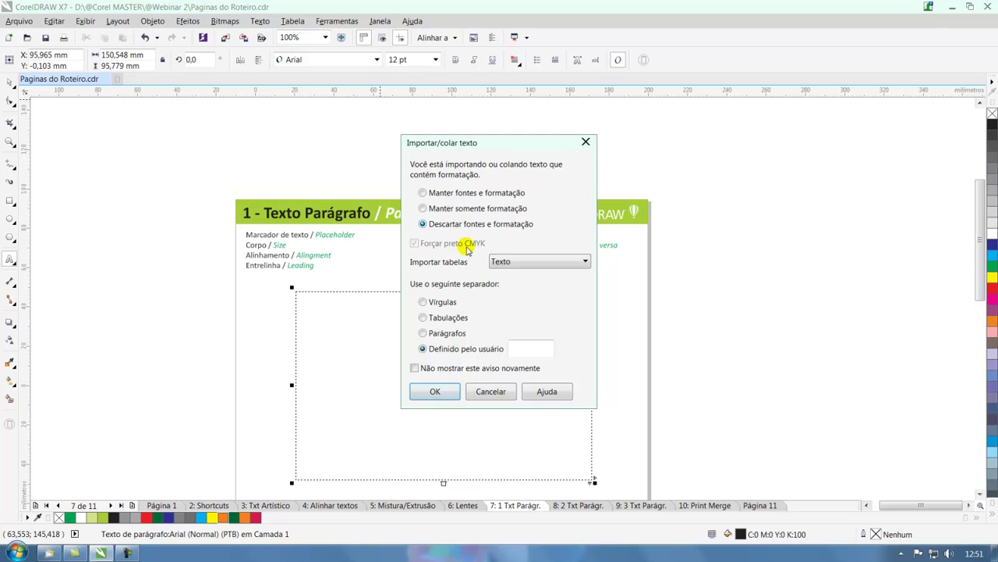
pyautogui.click(436, 391)
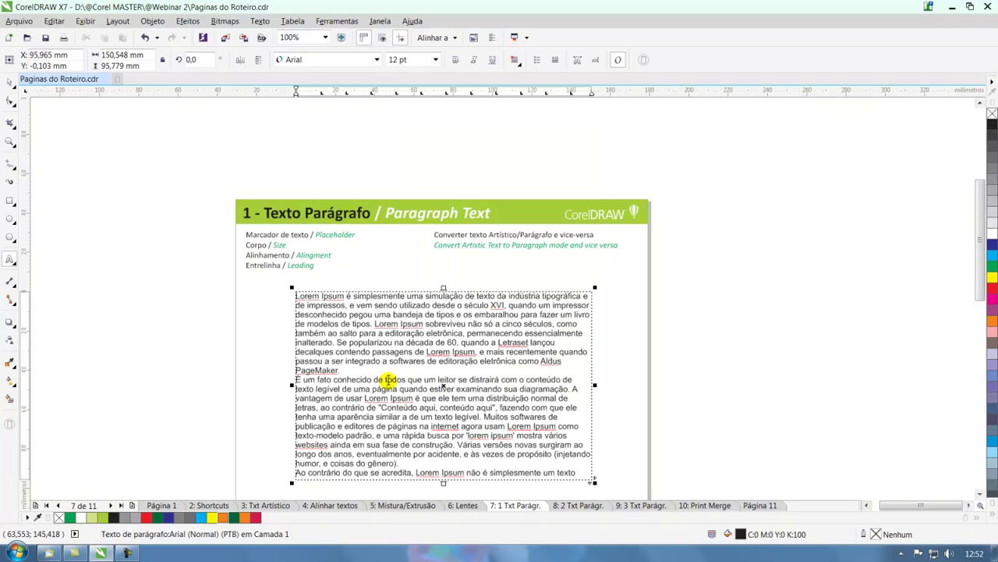
# Step: Show the Object Properties of the placeholder text frame as a floating docker and enlarge it to nearly full window height
pyautogui.moveTo(283, 284); pyautogui.dragTo(608, 478)
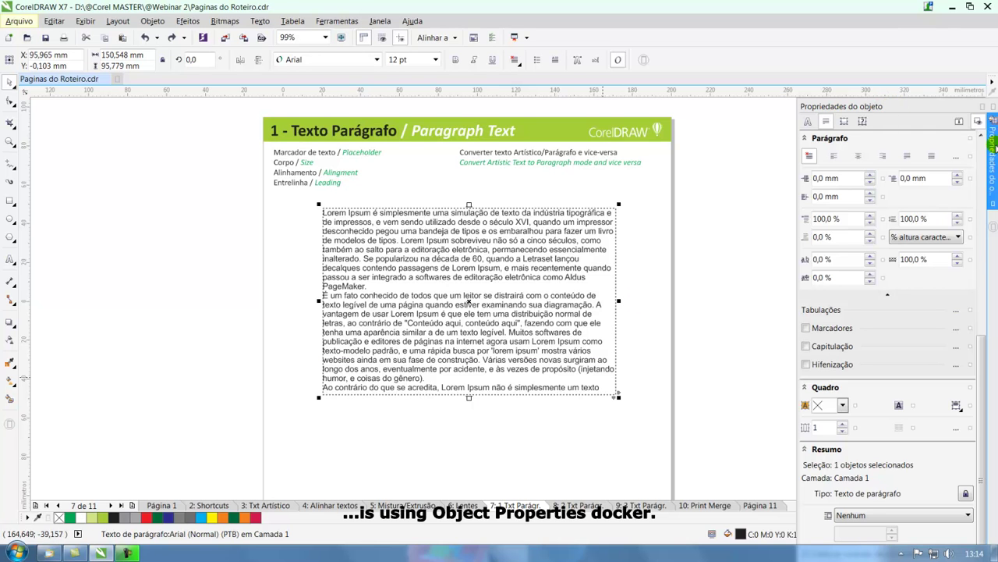
pyautogui.hotkey('alt', 'Return')
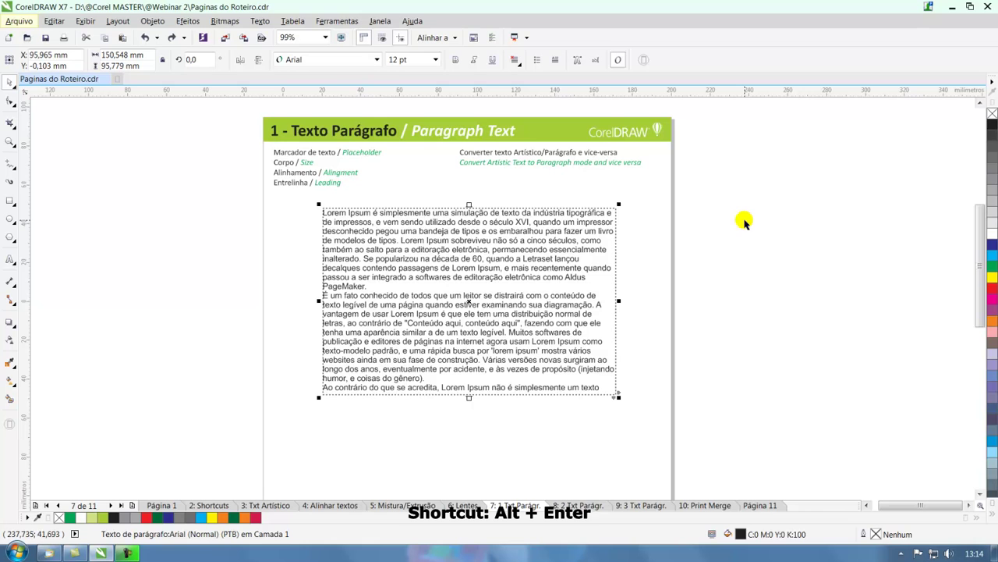
pyautogui.moveTo(880, 126); pyautogui.dragTo(760, 109)
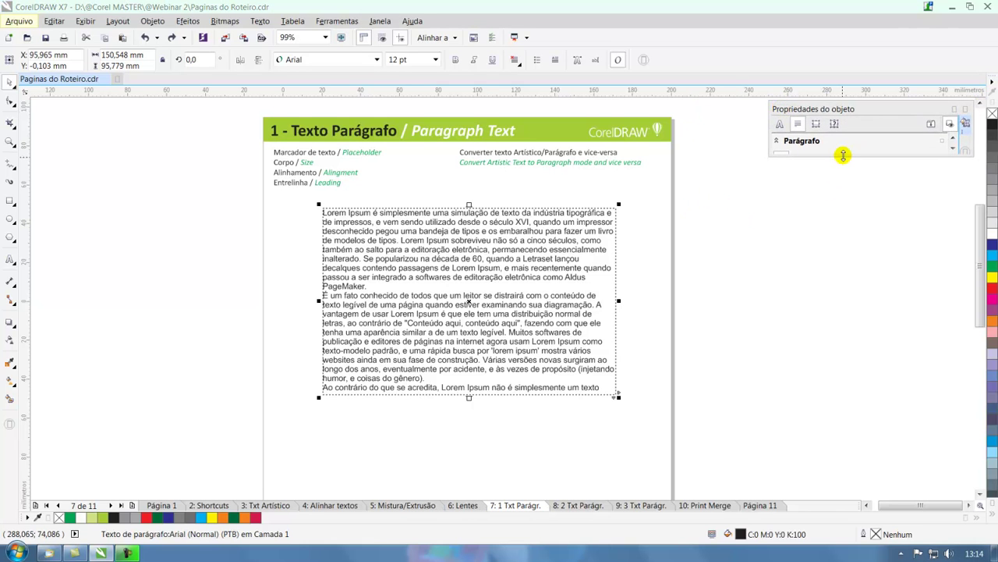
pyautogui.moveTo(843, 156); pyautogui.dragTo(838, 495)
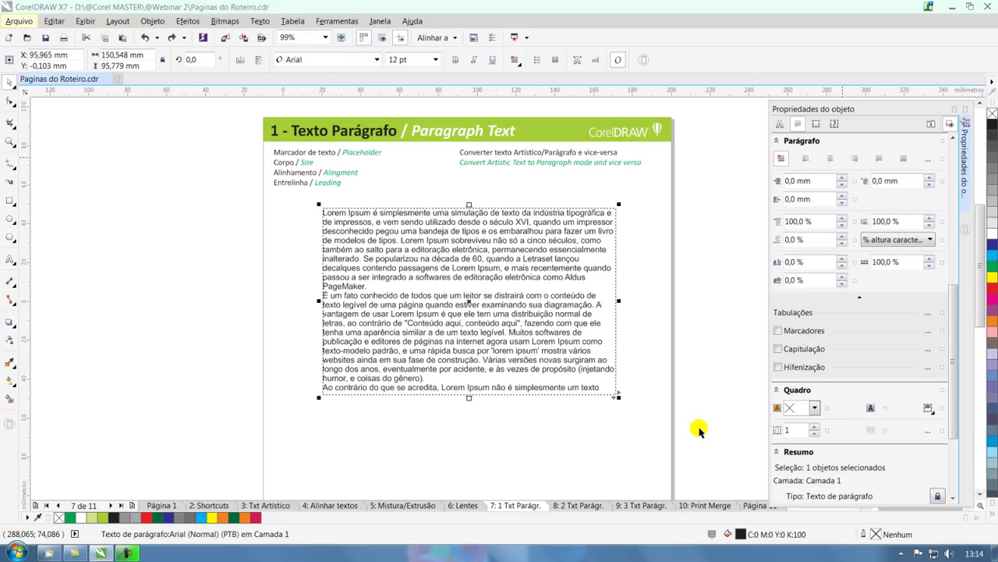
# Step: Center-align the placeholder paragraph text through its paragraph properties
pyautogui.click(511, 248)
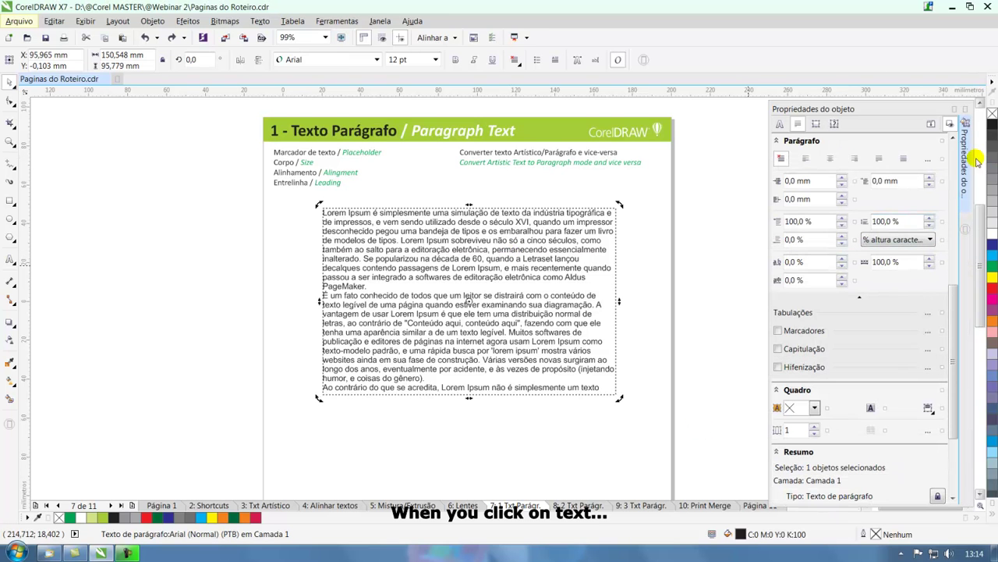
pyautogui.moveTo(955, 334); pyautogui.dragTo(951, 178)
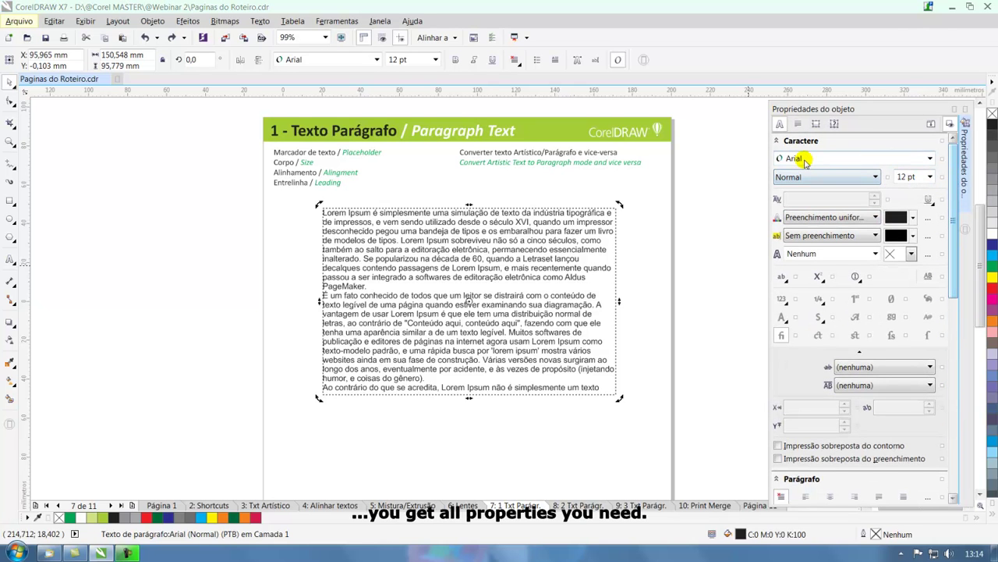
pyautogui.moveTo(955, 189); pyautogui.dragTo(945, 279)
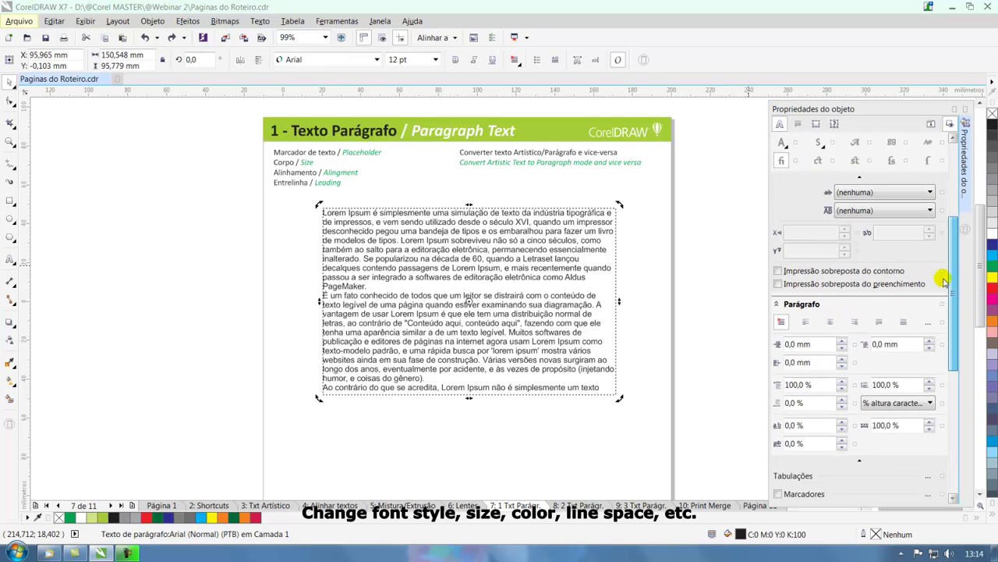
pyautogui.scroll(-3, 943, 283)
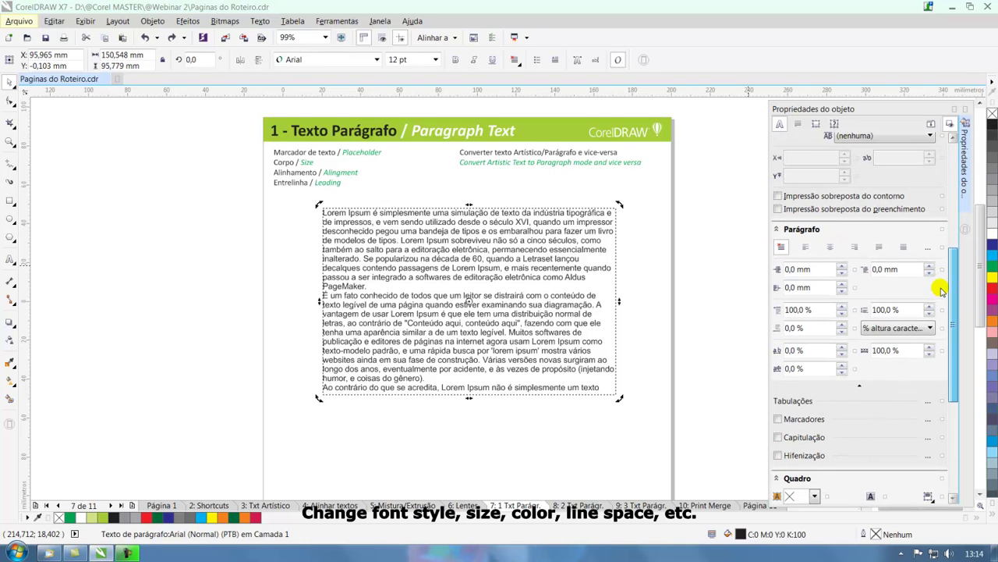
pyautogui.click(831, 248)
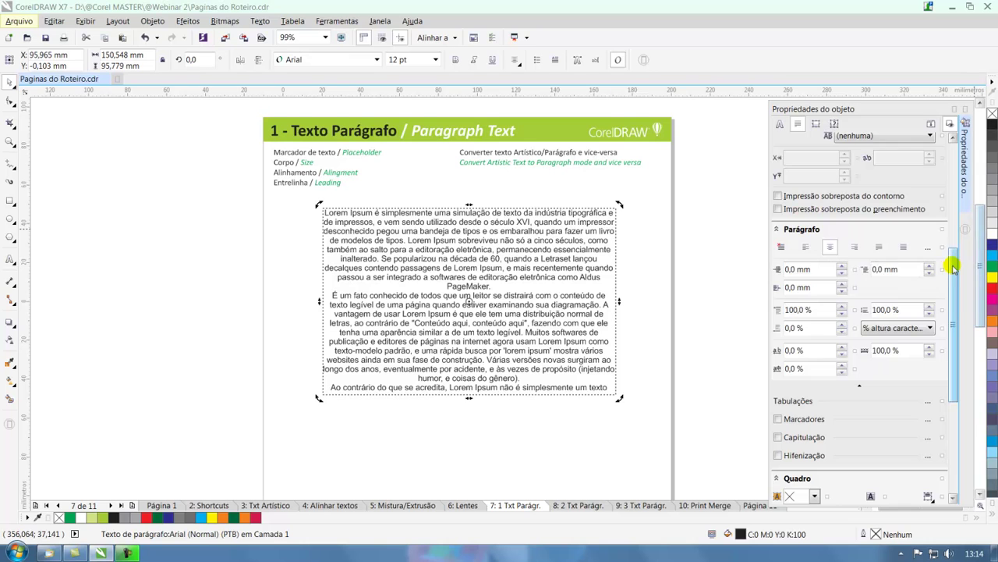
# Step: Select all the text inside the frame and set its line spacing to 150%
pyautogui.scroll(-5, 953, 268)
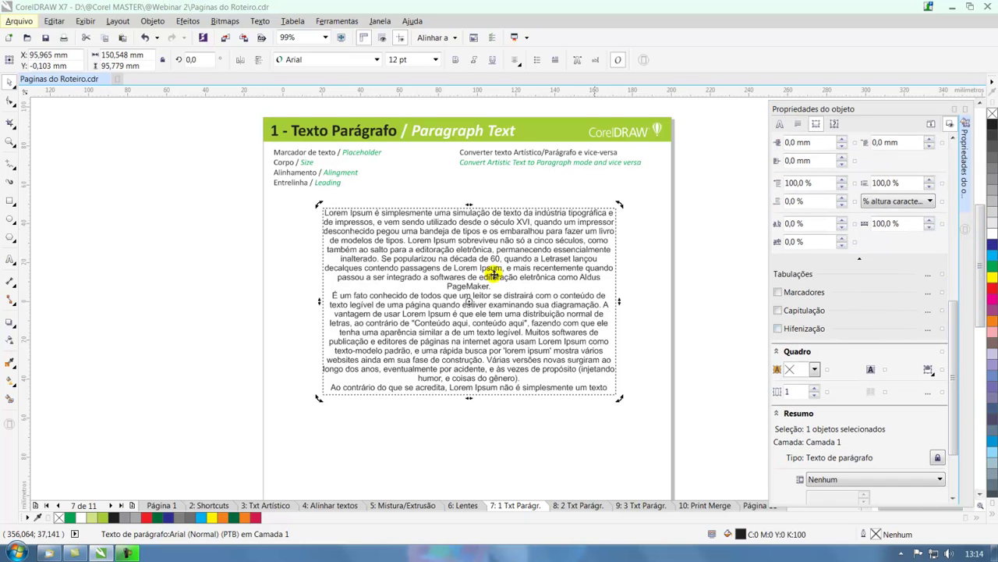
pyautogui.doubleClick(574, 391)
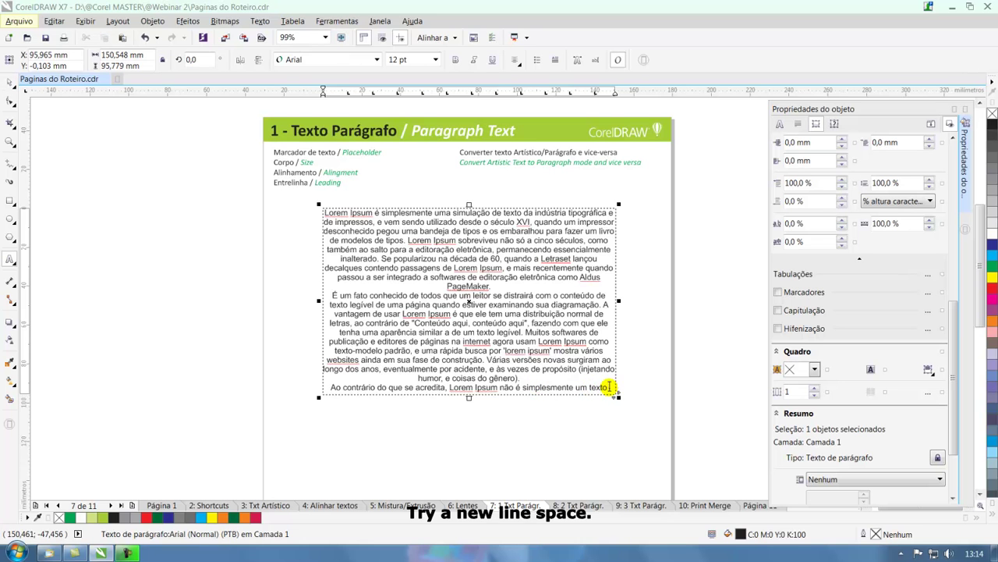
pyautogui.moveTo(613, 389); pyautogui.dragTo(320, 207)
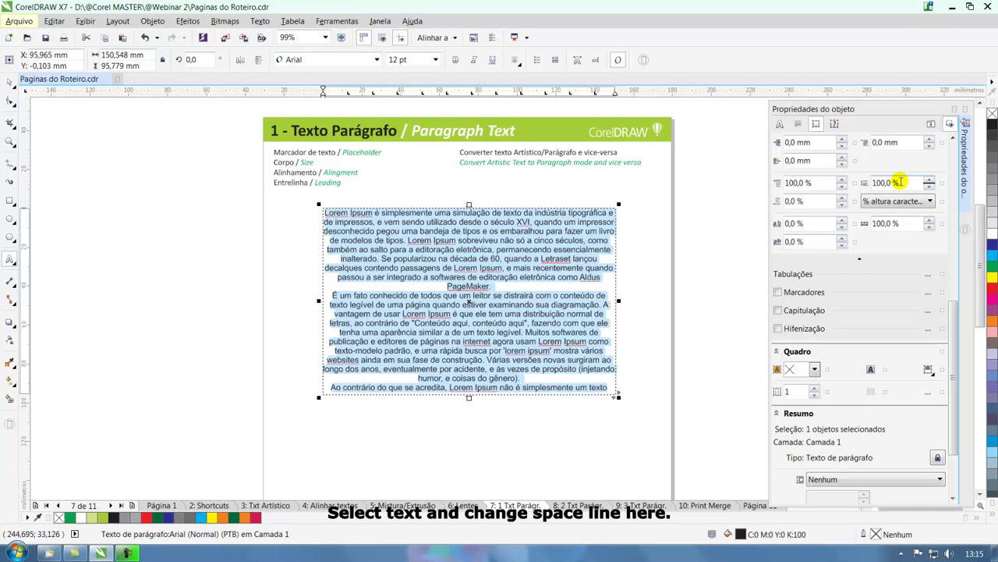
pyautogui.moveTo(898, 182); pyautogui.dragTo(869, 183)
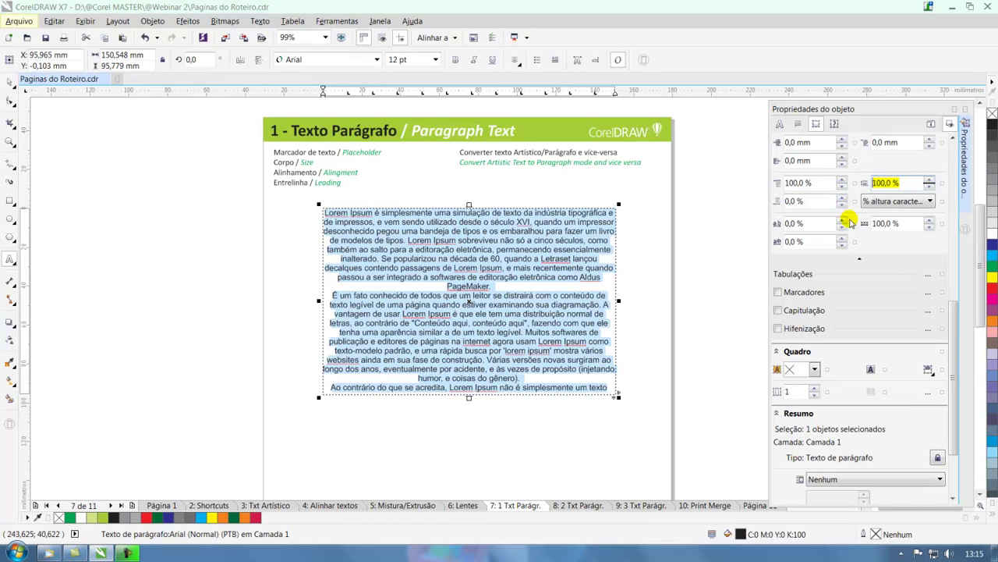
pyautogui.write('150')
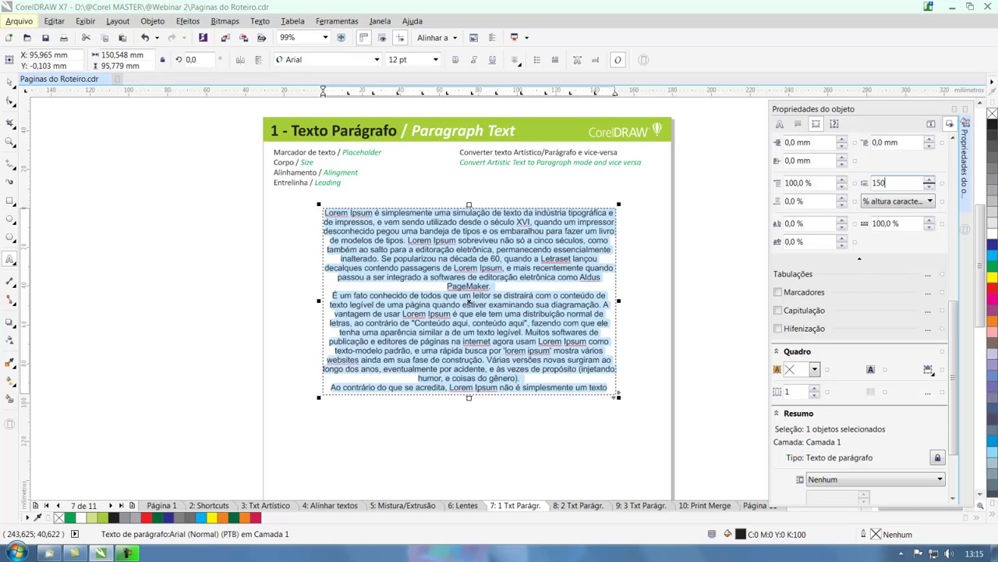
pyautogui.press('Return')
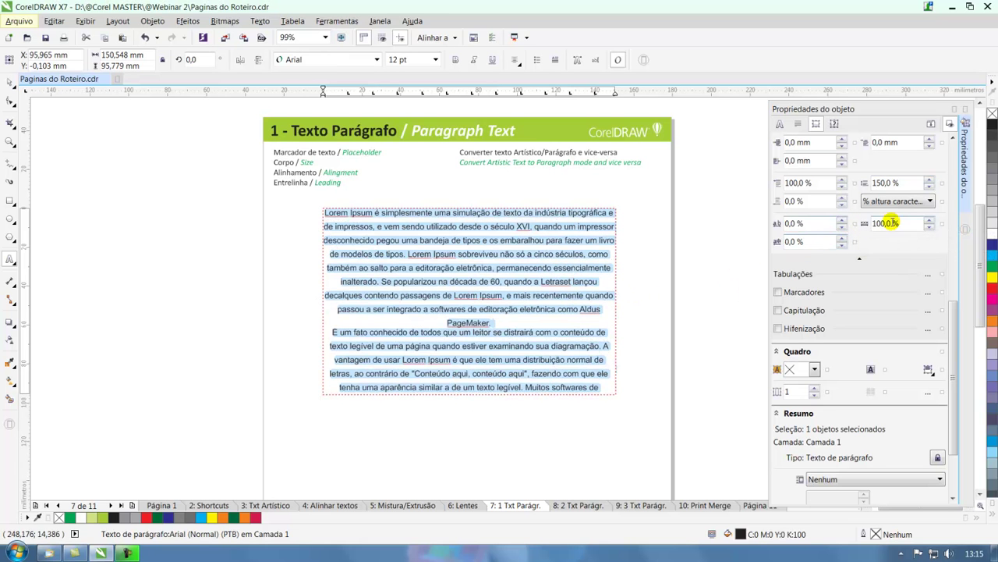
# Step: Set both the character spacing and the language spacing of the selected text to 150%, and finish text editing
pyautogui.click(793, 200)
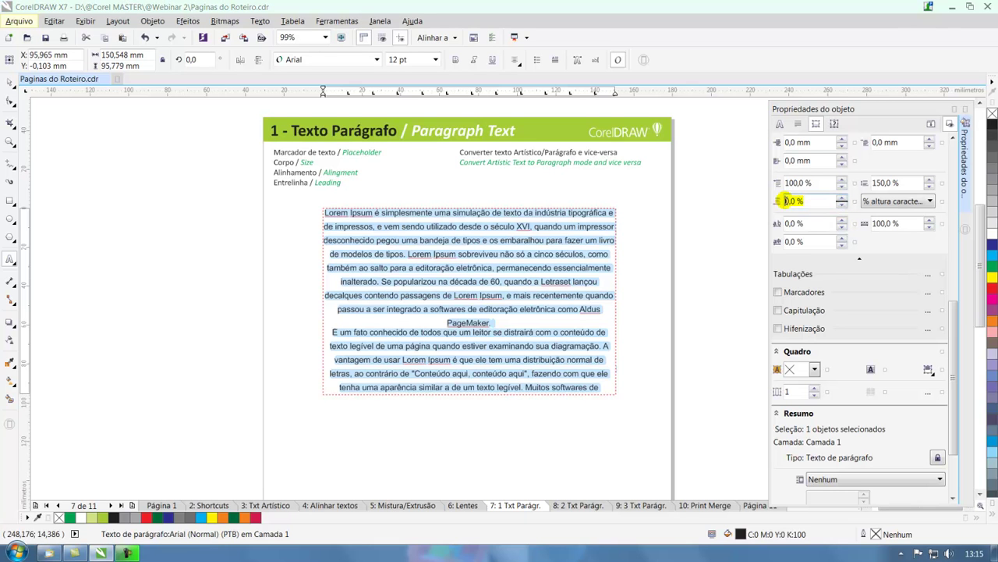
pyautogui.click(791, 223)
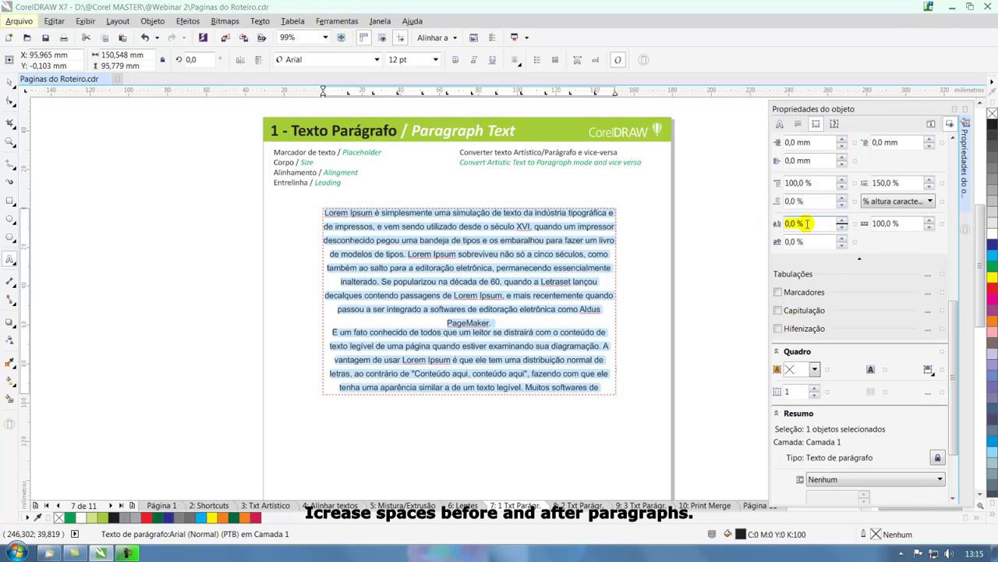
pyautogui.write('15')
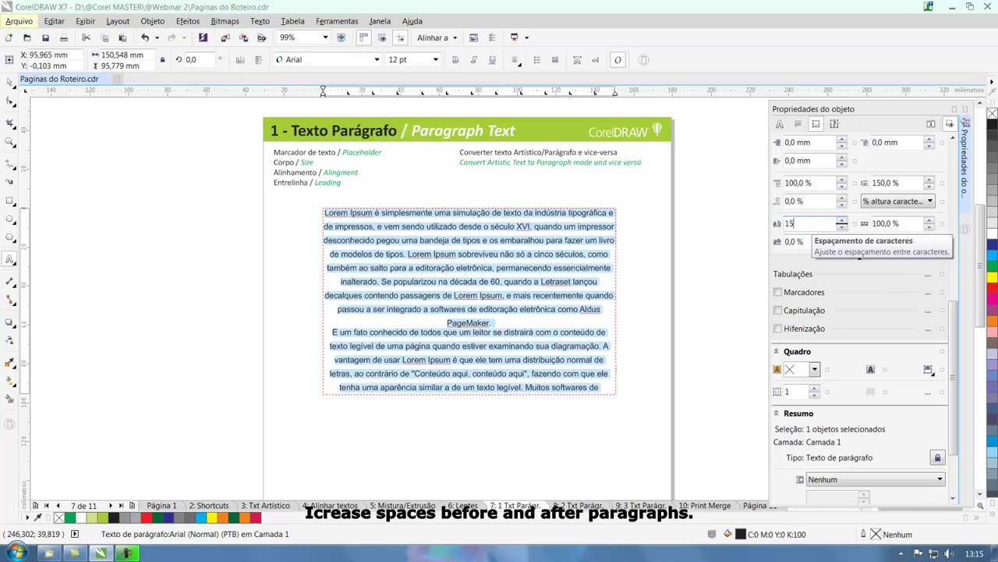
pyautogui.write('0')
pyautogui.press('Return')
pyautogui.press('Tab')
pyautogui.write('150')
pyautogui.press('Return')
pyautogui.press('Escape')
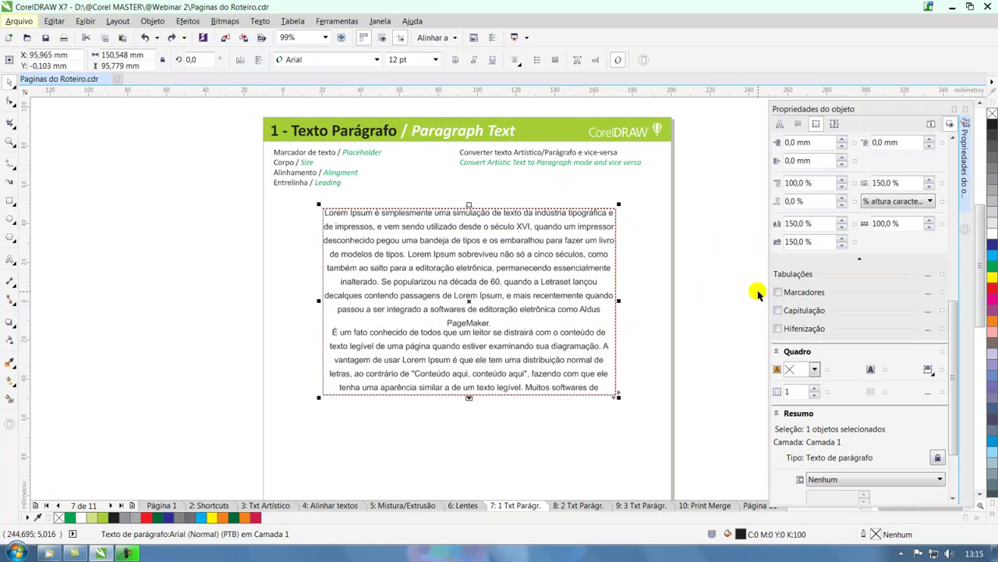
# Step: Set the spacing before paragraphs to 150% for the placeholder text frame
pyautogui.moveTo(820, 183); pyautogui.dragTo(778, 188)
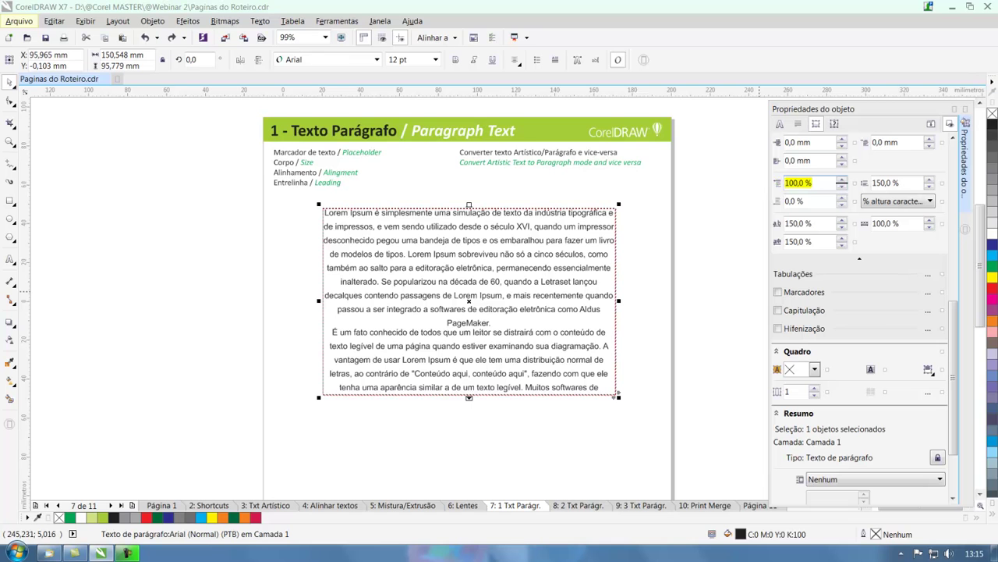
pyautogui.write('150')
pyautogui.press('Tab')
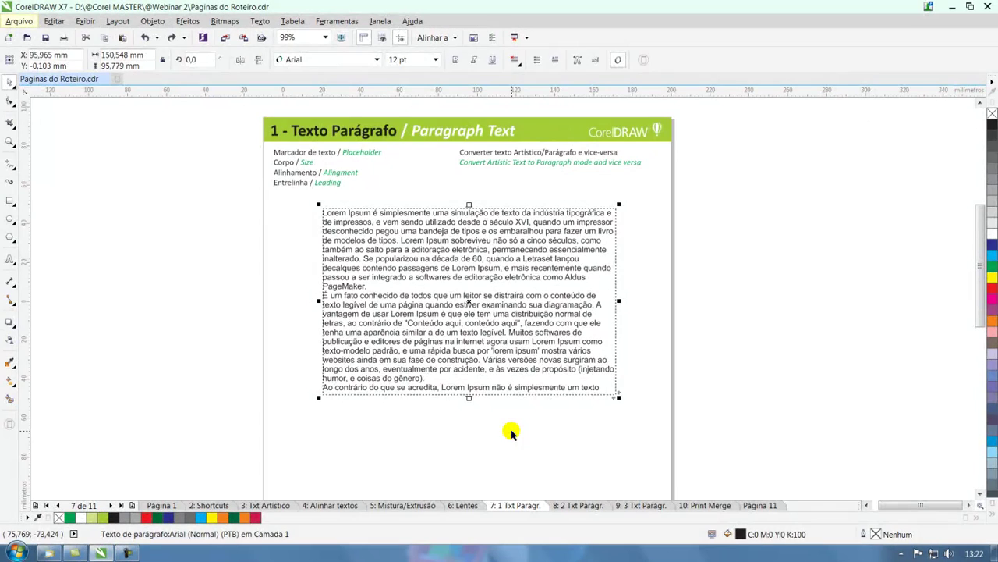
# Step: Convert the Lorem Ipsum paragraph text to artistic text and check its character nodes
pyautogui.click(511, 431)
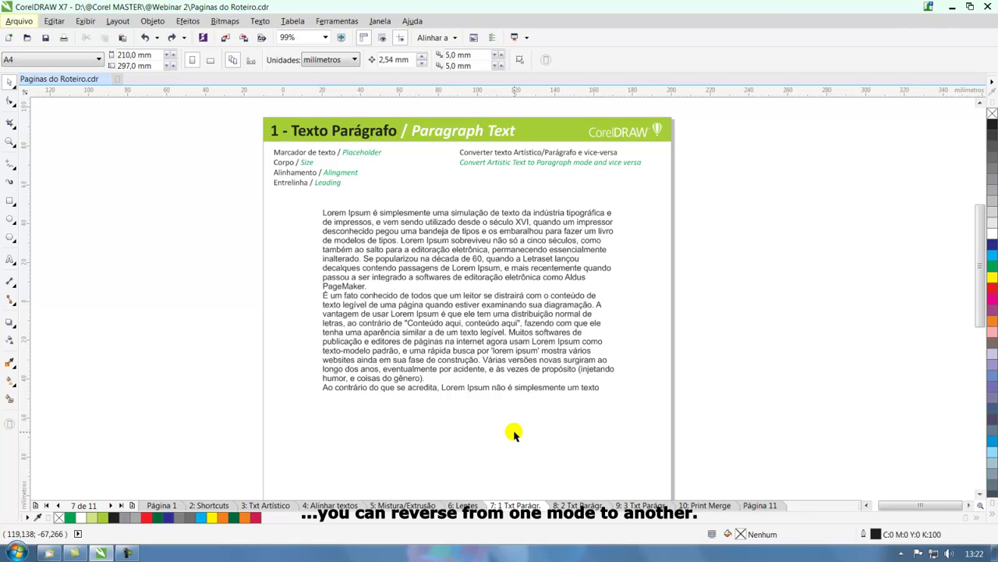
pyautogui.click(487, 241)
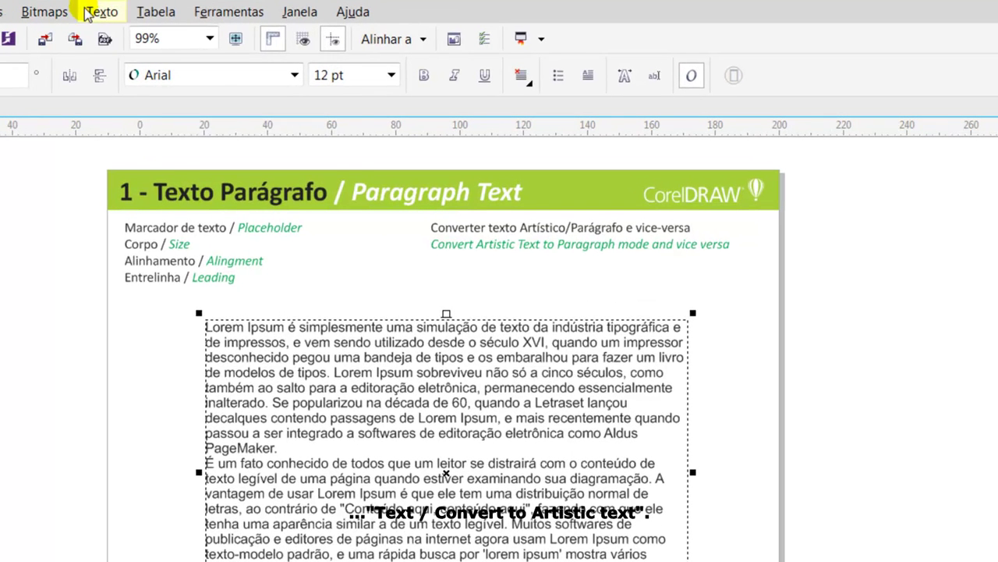
pyautogui.click(98, 13)
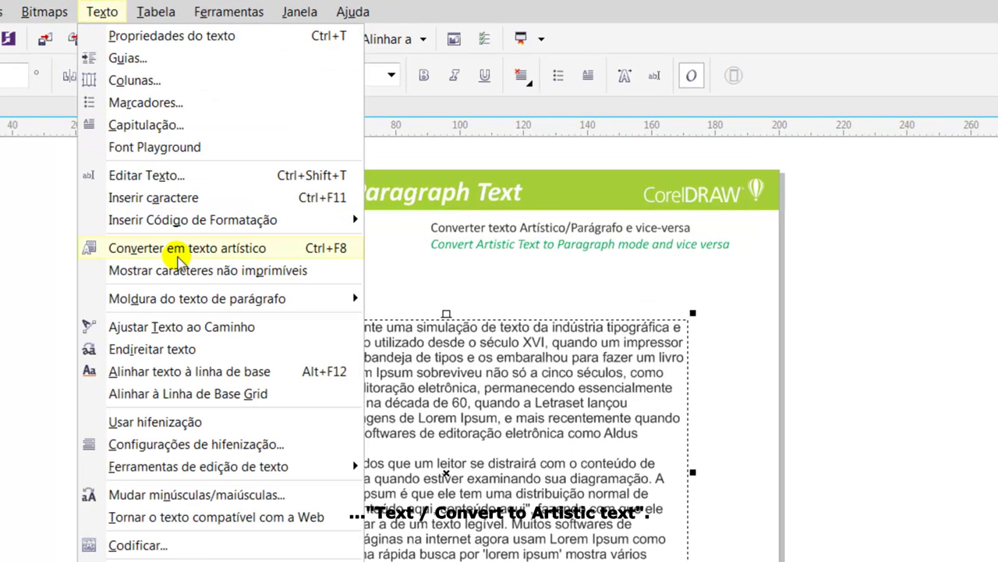
pyautogui.click(337, 258)
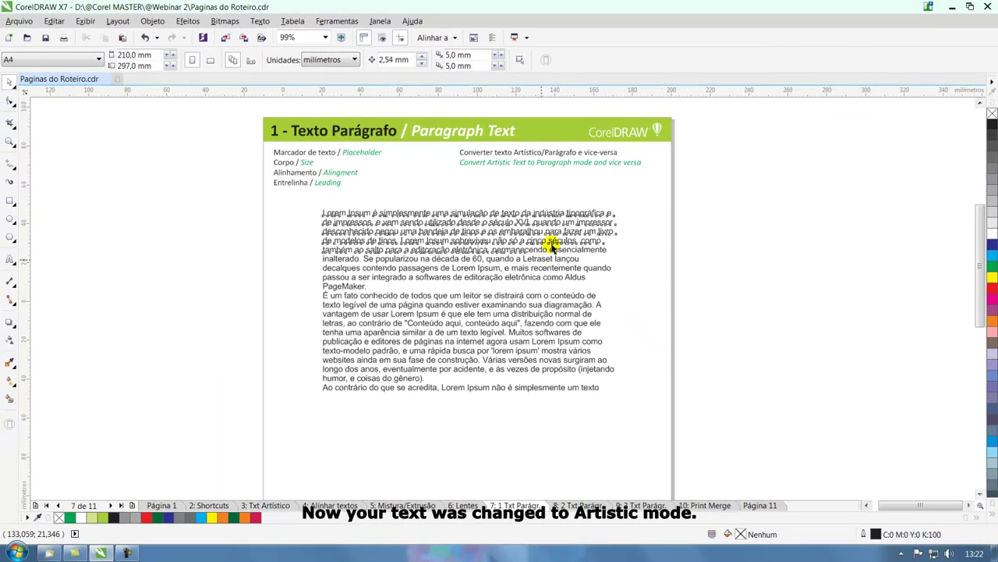
pyautogui.click(547, 253)
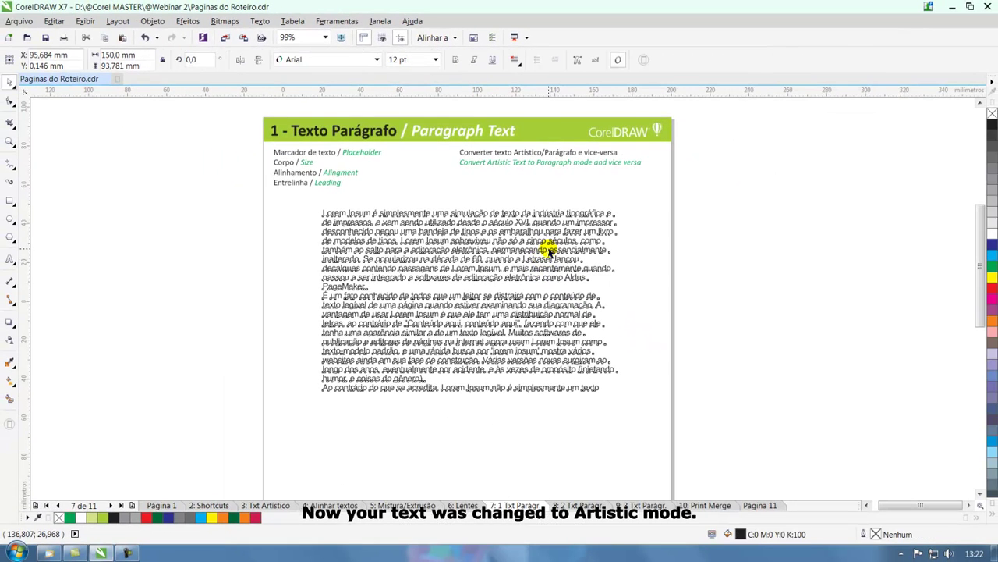
pyautogui.click(285, 230)
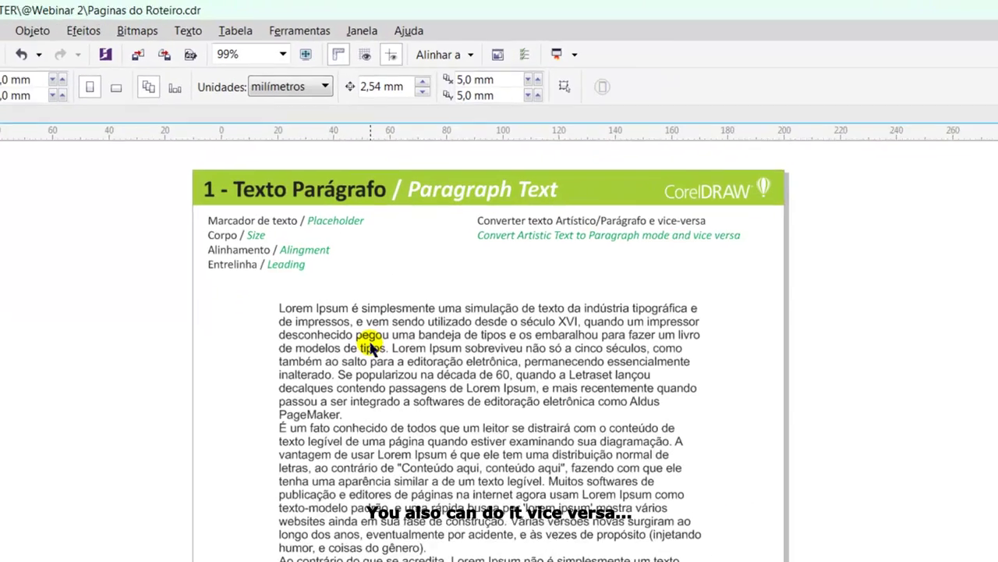
# Step: Convert the Lorem Ipsum artistic text back to paragraph text and turn on the display of text frames
pyautogui.click(446, 336)
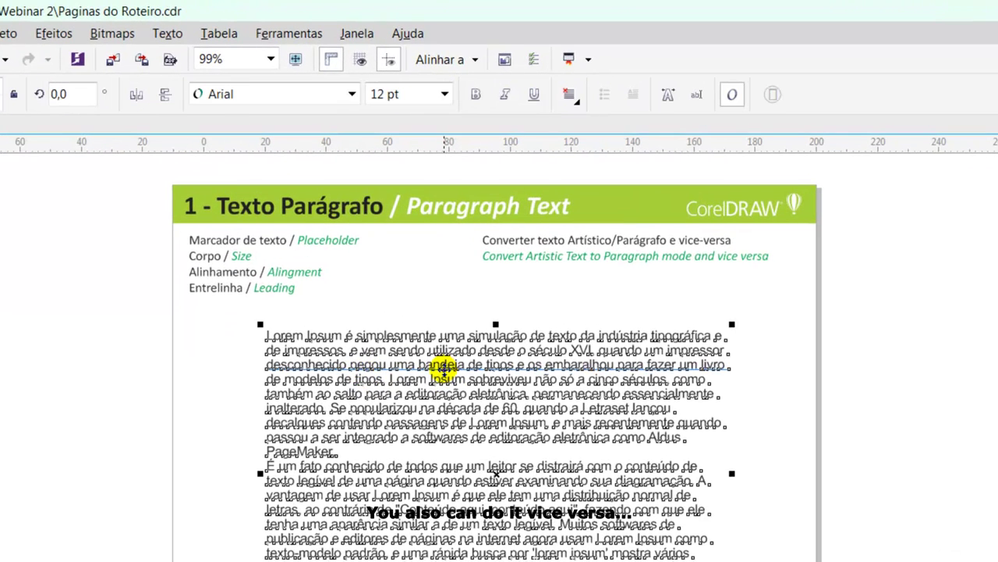
pyautogui.click(167, 33)
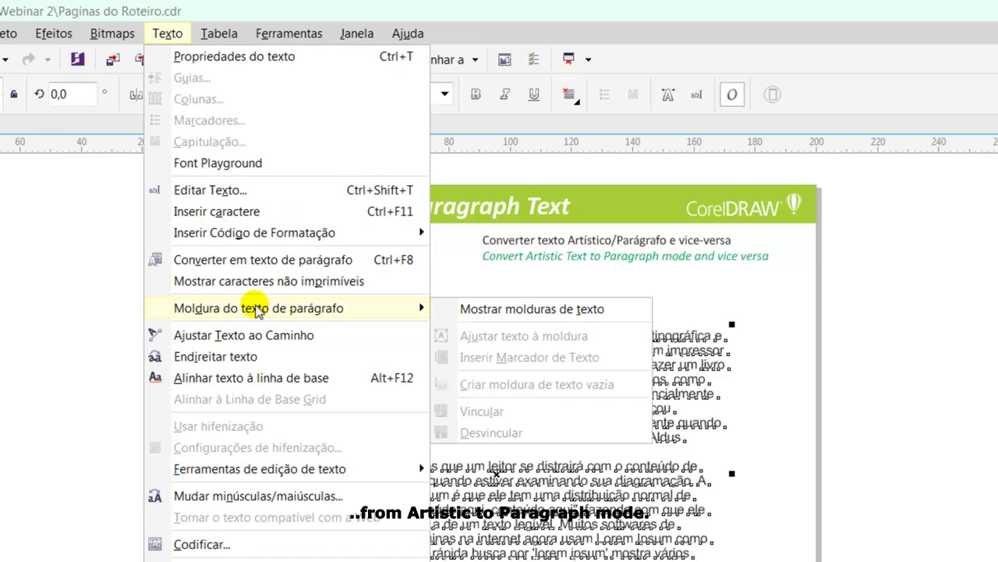
pyautogui.click(472, 312)
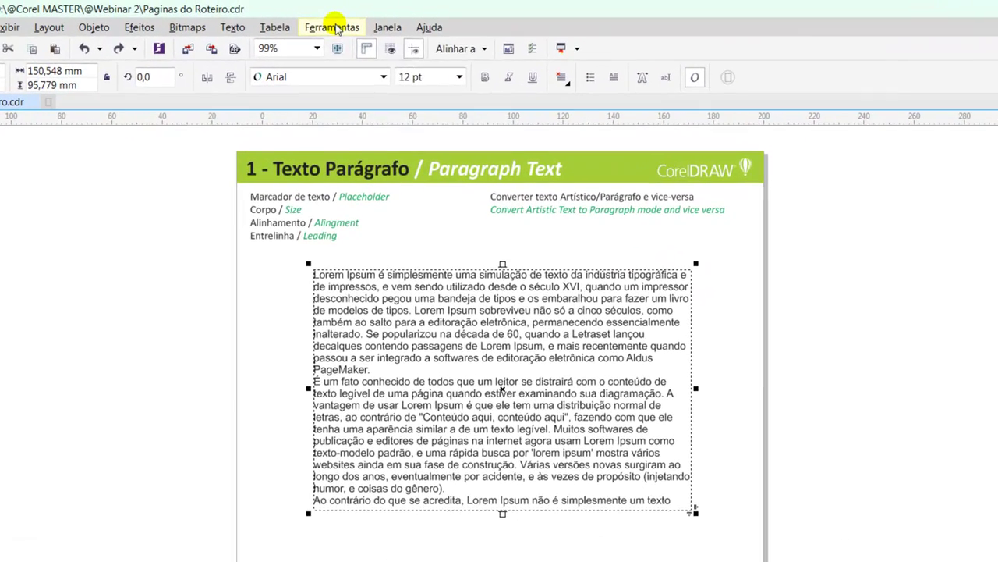
# Step: Turn off "Mostrar molduras do texto" in the paragraph text frame options and save the document options as defaults for new documents
pyautogui.click(336, 21)
pyautogui.click(336, 47)
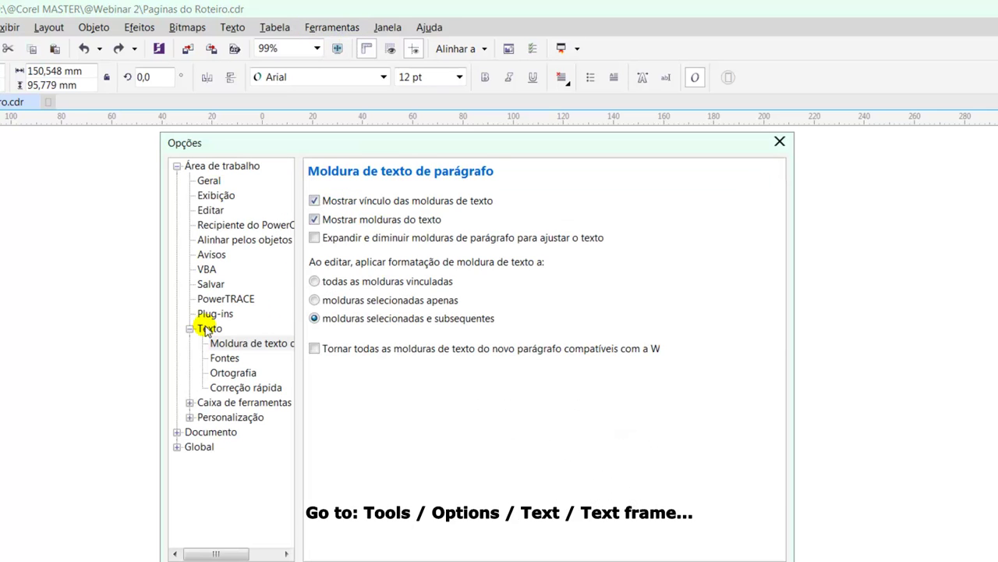
pyautogui.click(208, 329)
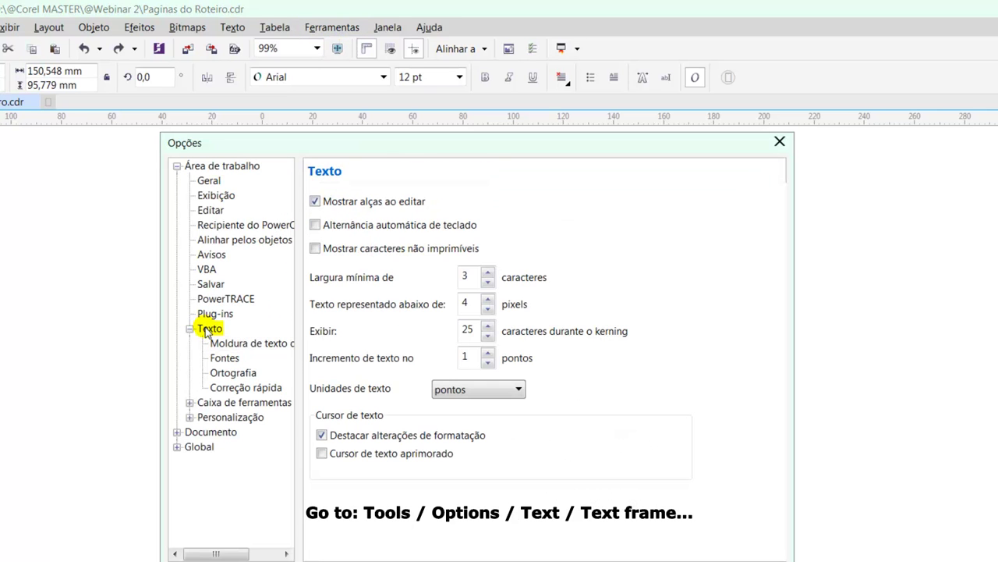
pyautogui.click(242, 343)
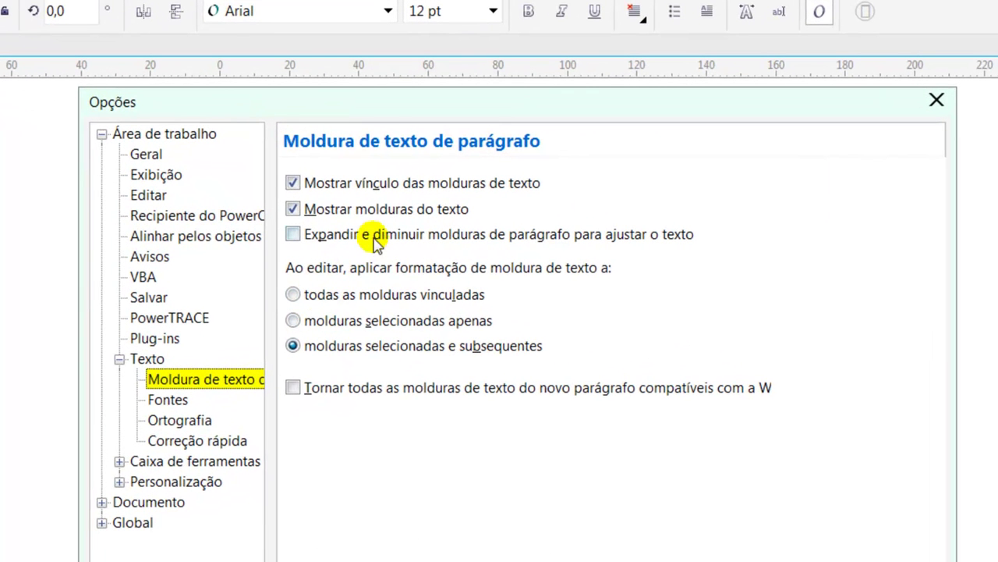
pyautogui.click(292, 210)
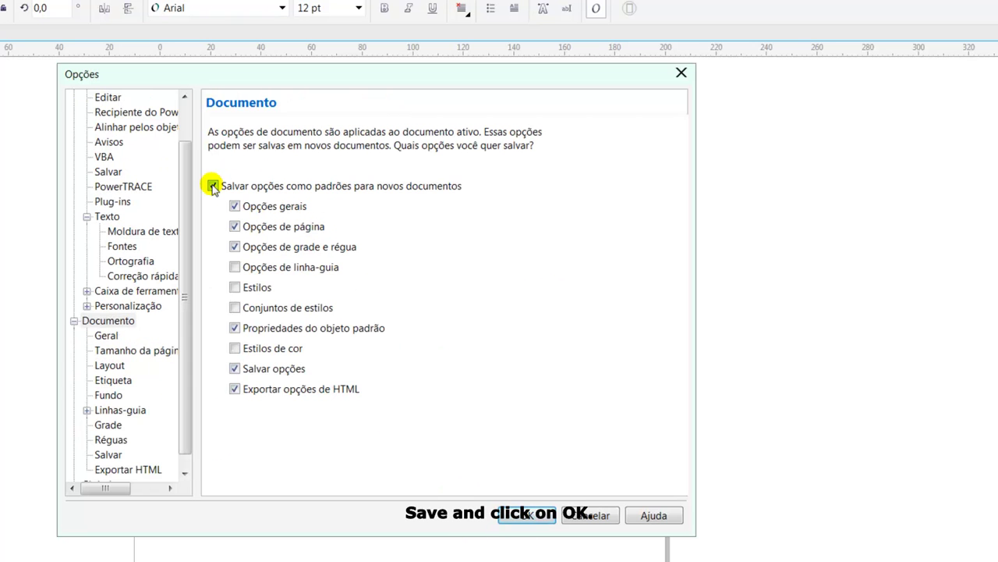
pyautogui.click(213, 186)
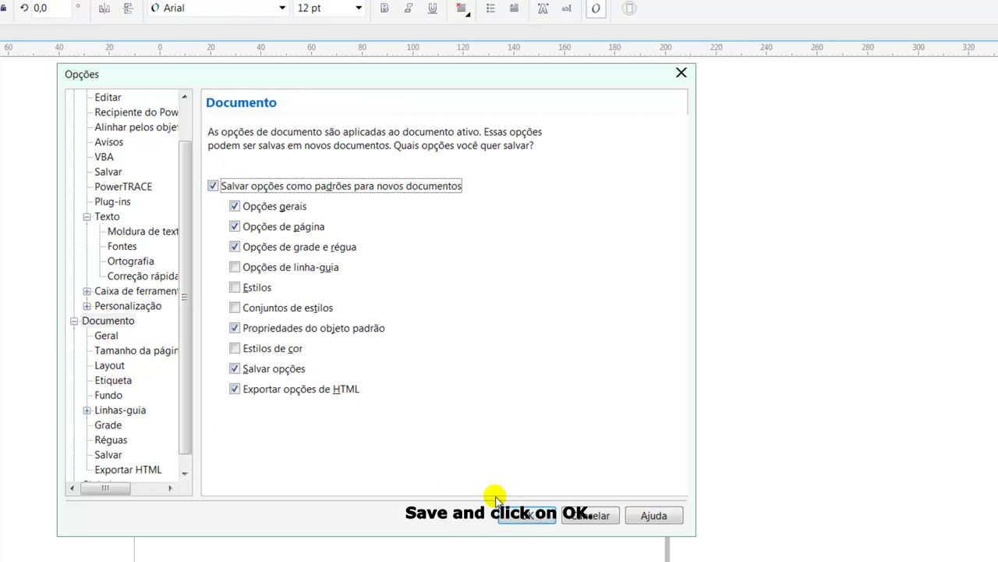
pyautogui.click(538, 521)
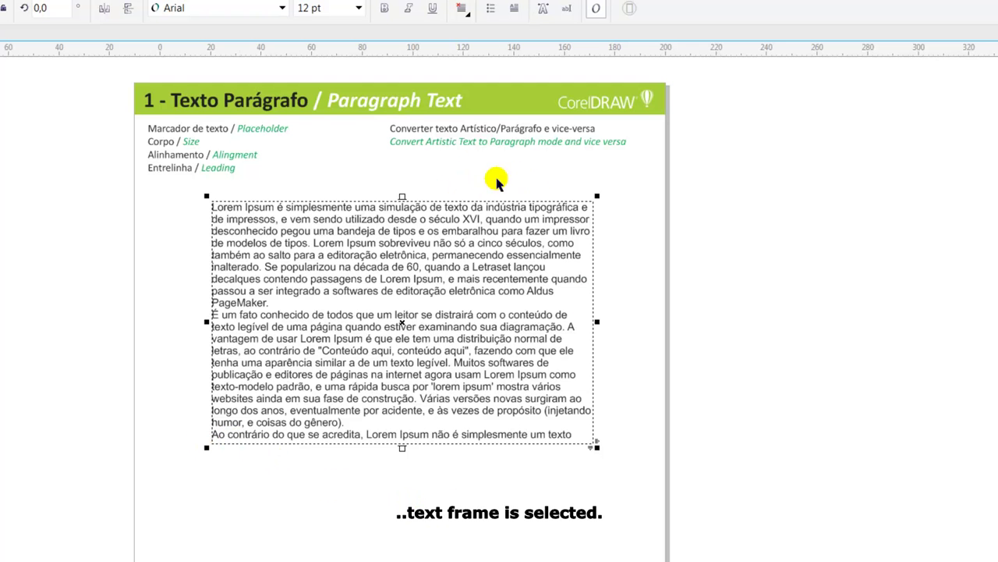
# Step: Deselect and reselect the Lorem Ipsum text to check its frame outline, and reposition the frame slightly on the page
pyautogui.click(601, 173)
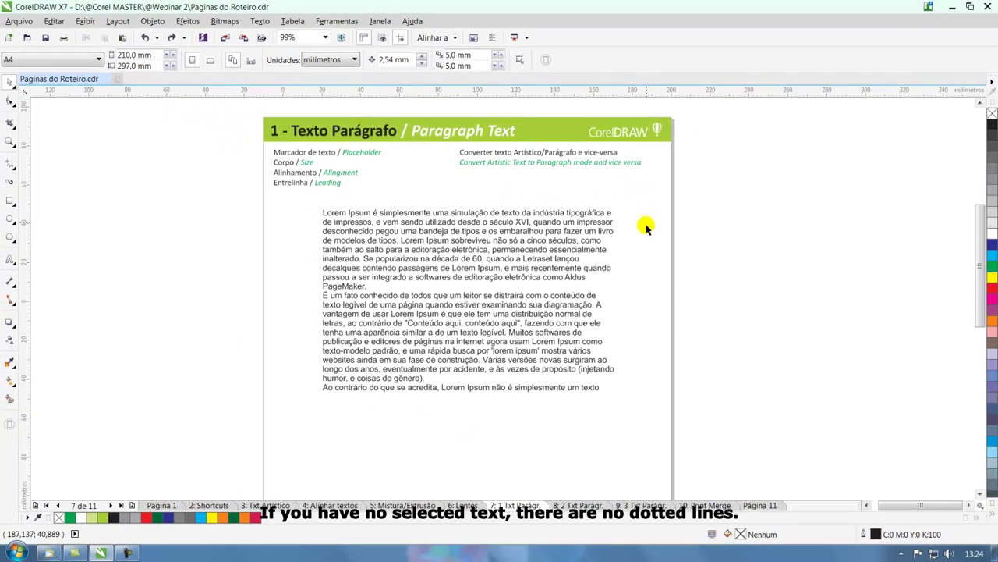
pyautogui.click(548, 223)
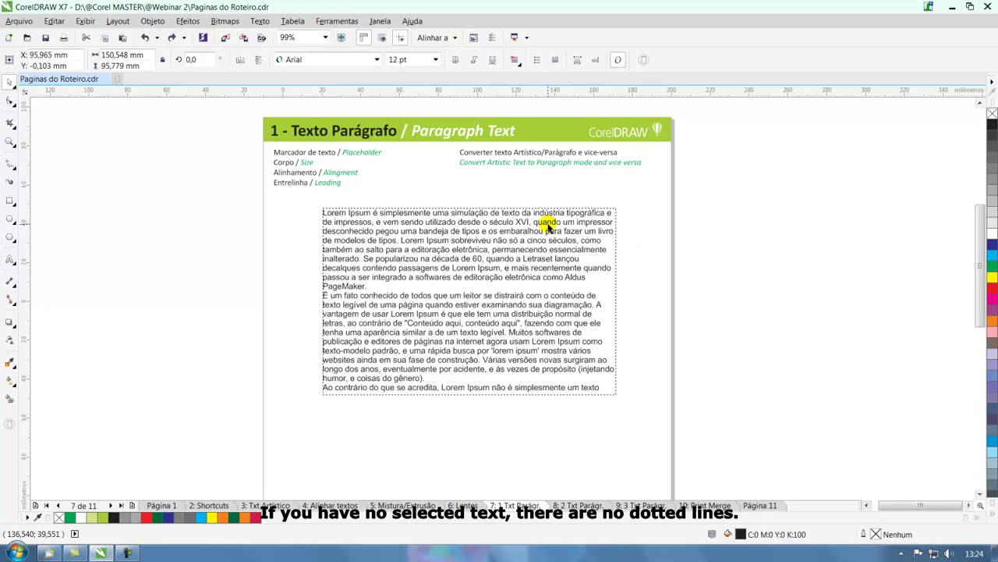
pyautogui.press('Escape')
pyautogui.click(551, 217)
pyautogui.hotkey('ctrl', 'z')
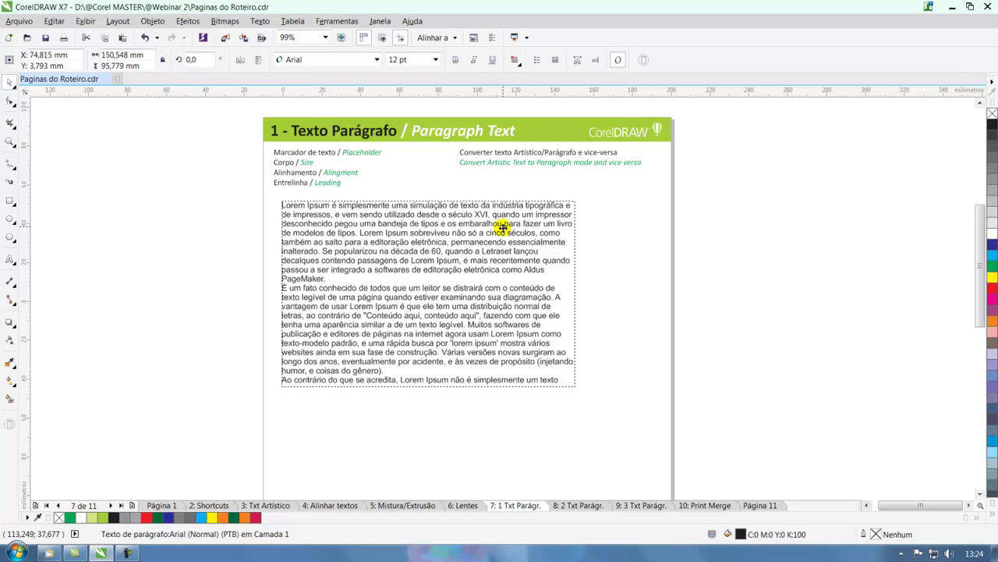
pyautogui.moveTo(504, 226); pyautogui.dragTo(539, 238)
pyautogui.click(575, 191)
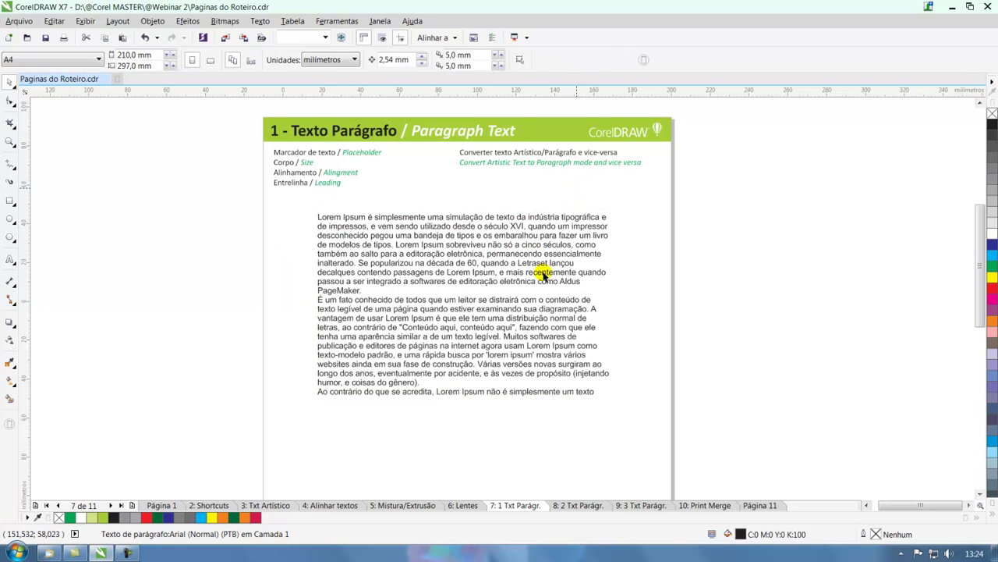
pyautogui.click(502, 278)
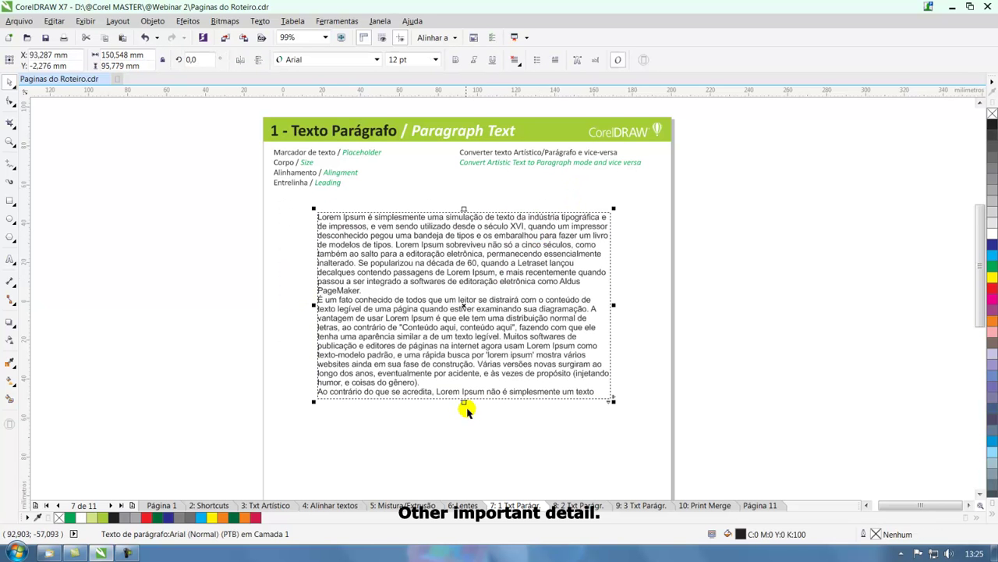
# Step: Shorten the Lorem Ipsum frame to about 59 mm high, examine its overflow outline up close, and stretch the frame back down
pyautogui.moveTo(464, 402); pyautogui.dragTo(465, 338)
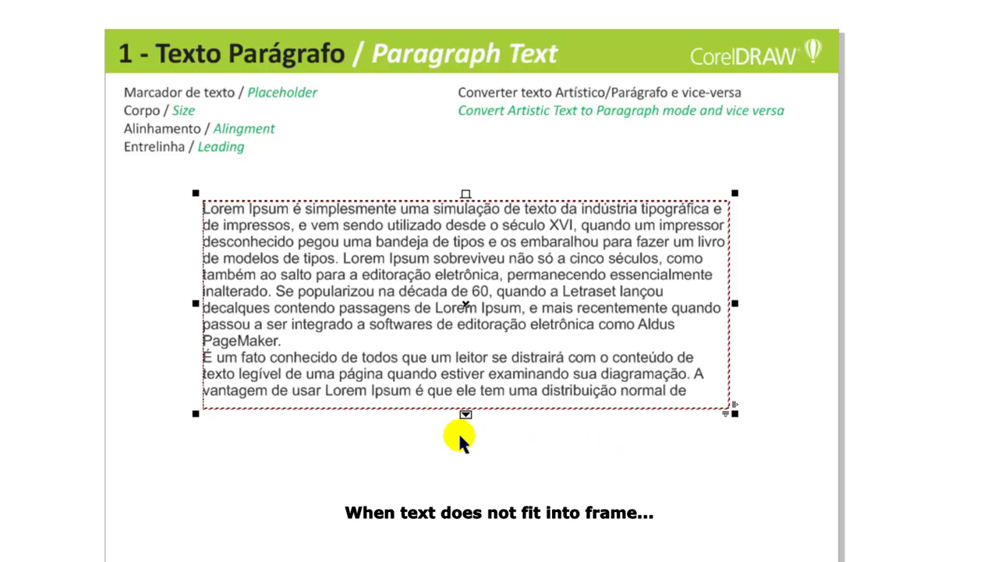
pyautogui.press('z')
pyautogui.moveTo(169, 174); pyautogui.dragTo(805, 453)
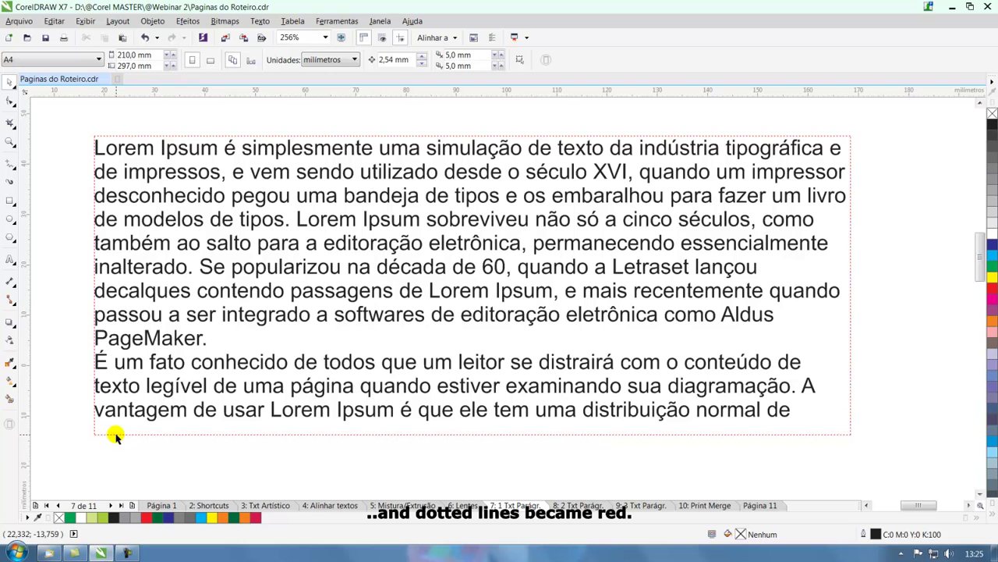
pyautogui.scroll(-3, 754, 423)
pyautogui.click(666, 295)
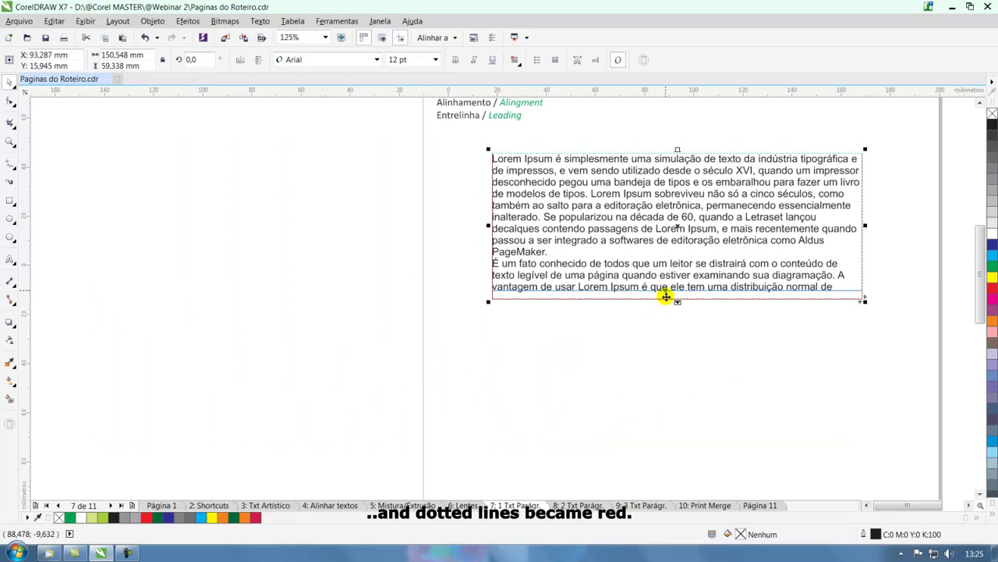
pyautogui.moveTo(677, 301); pyautogui.dragTo(676, 398)
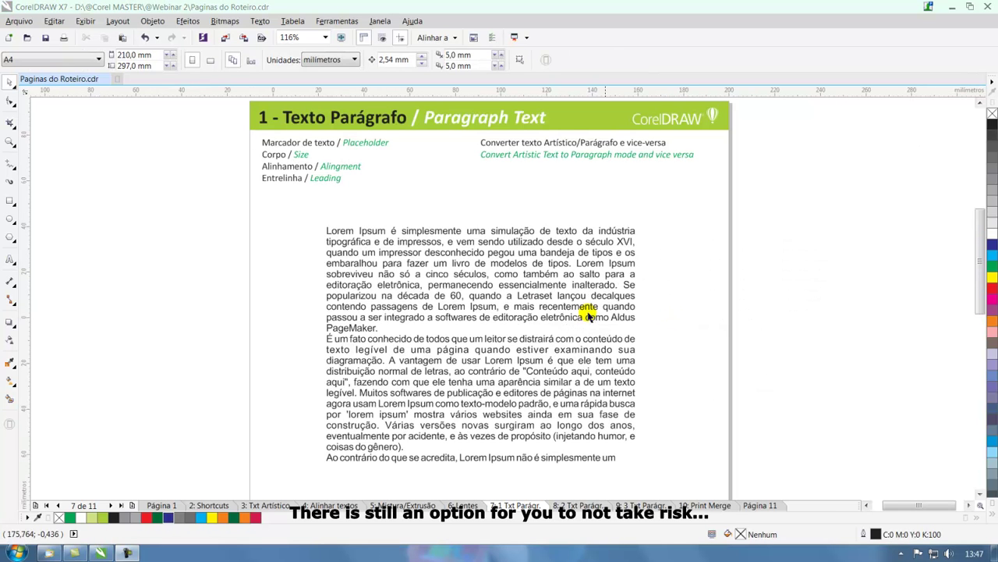
# Step: Move the justified text frame up slightly and shorten it to about 79 mm high so its text overflows
pyautogui.hotkey('ctrl', 'z')
pyautogui.moveTo(548, 383); pyautogui.dragTo(547, 380)
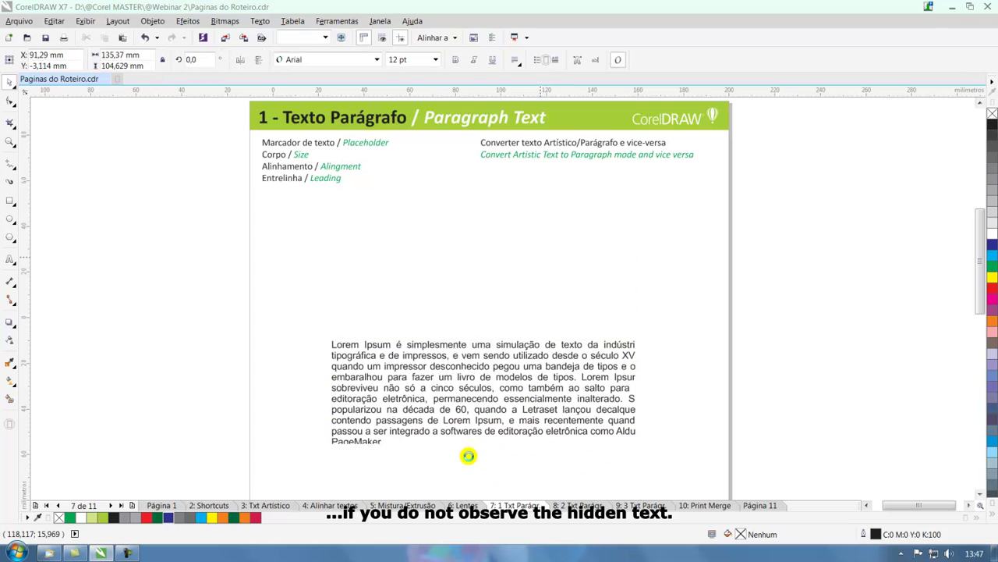
pyautogui.moveTo(482, 447); pyautogui.dragTo(480, 386)
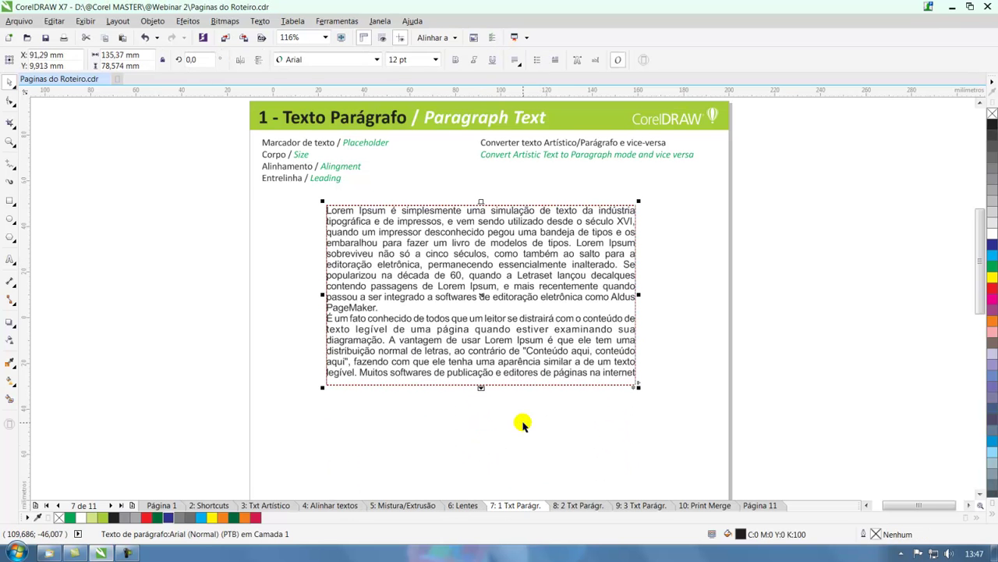
# Step: Enable "Expandir e diminuir molduras de parágrafo para ajustar o texto" in the paragraph text frame options
pyautogui.click(343, 22)
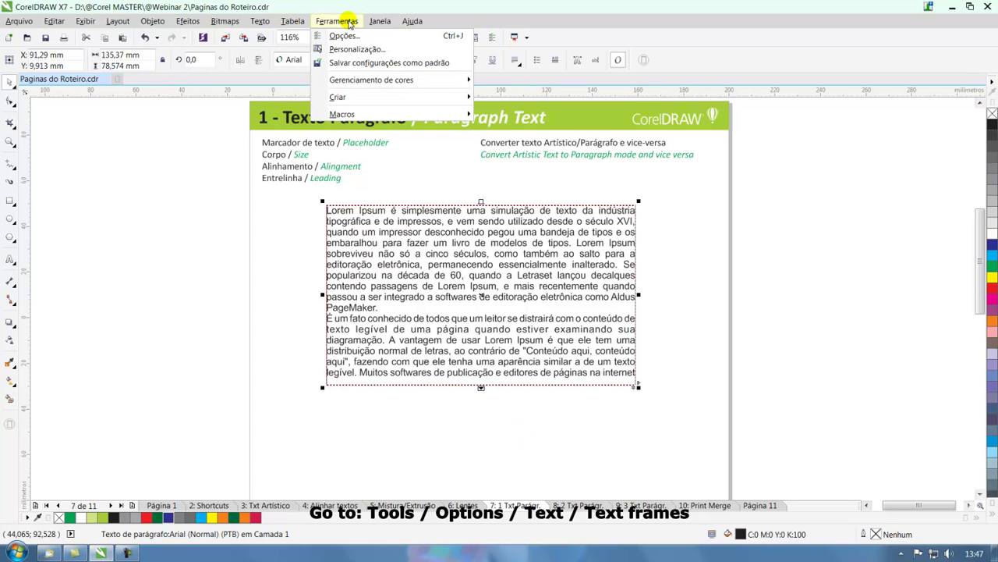
pyautogui.click(343, 36)
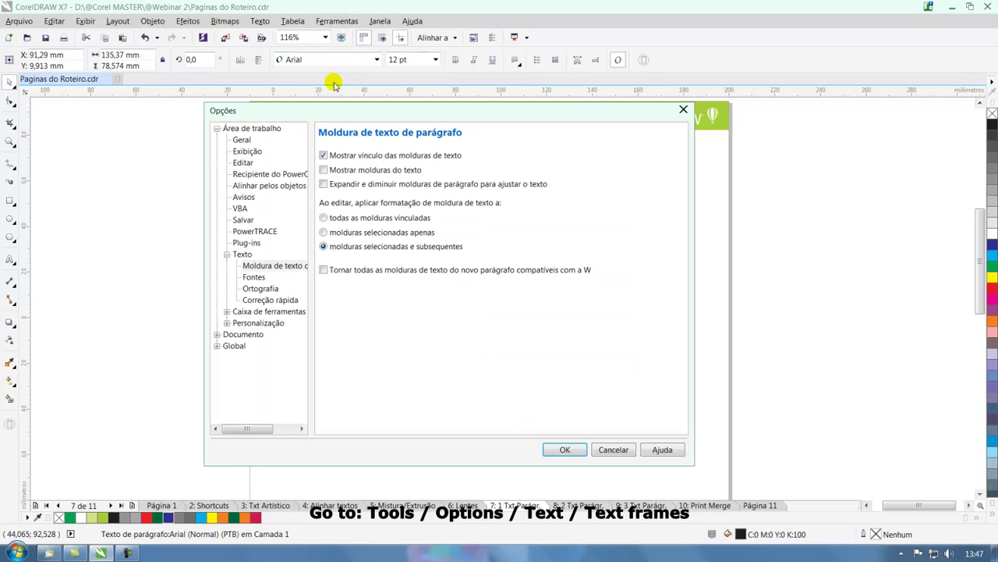
pyautogui.click(243, 255)
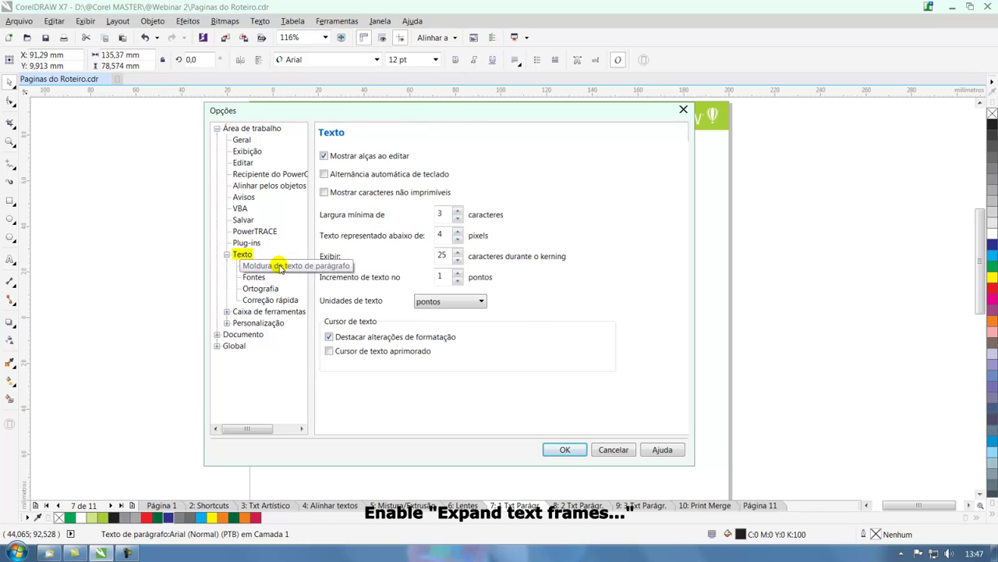
pyautogui.click(280, 268)
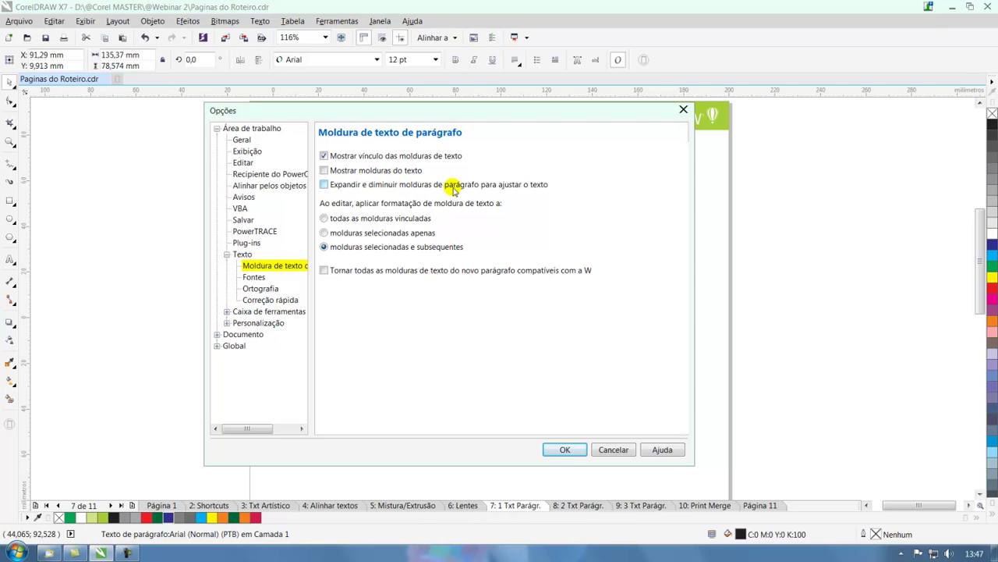
pyautogui.click(324, 185)
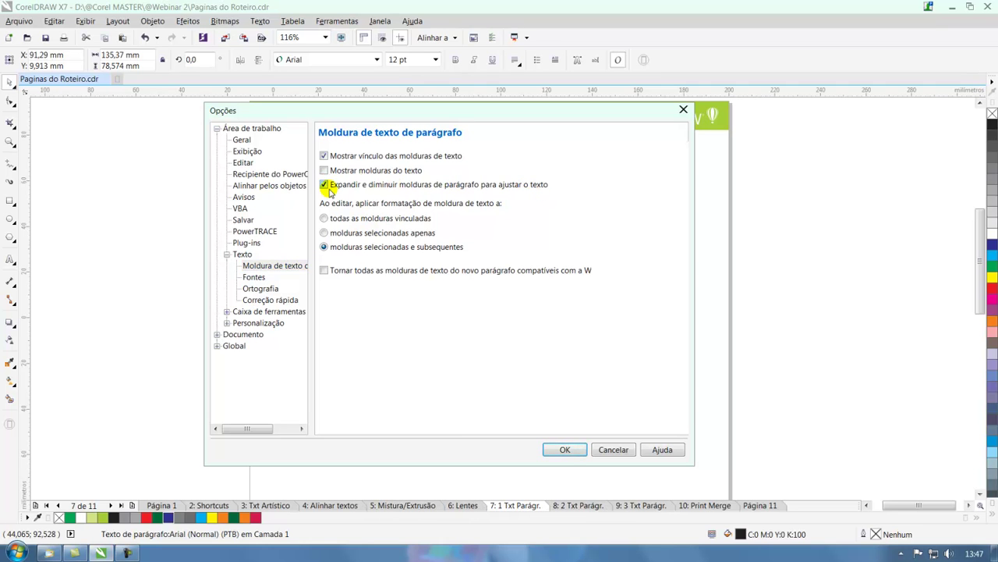
pyautogui.click(565, 450)
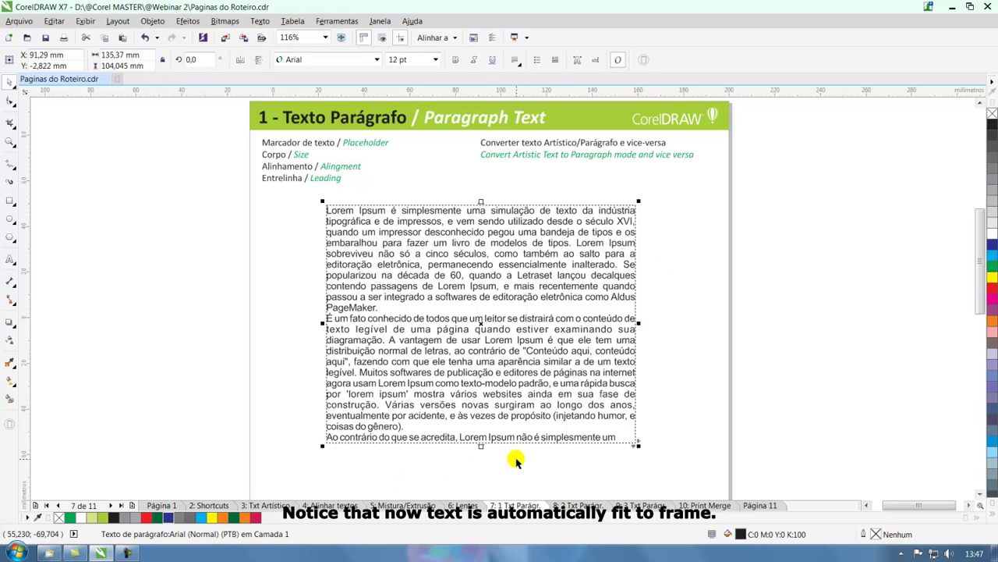
# Step: Try to shorten the auto-fitting text frame, and narrow it to about 83 mm wide
pyautogui.moveTo(481, 446); pyautogui.dragTo(476, 347)
pyautogui.moveTo(639, 322); pyautogui.dragTo(516, 340)
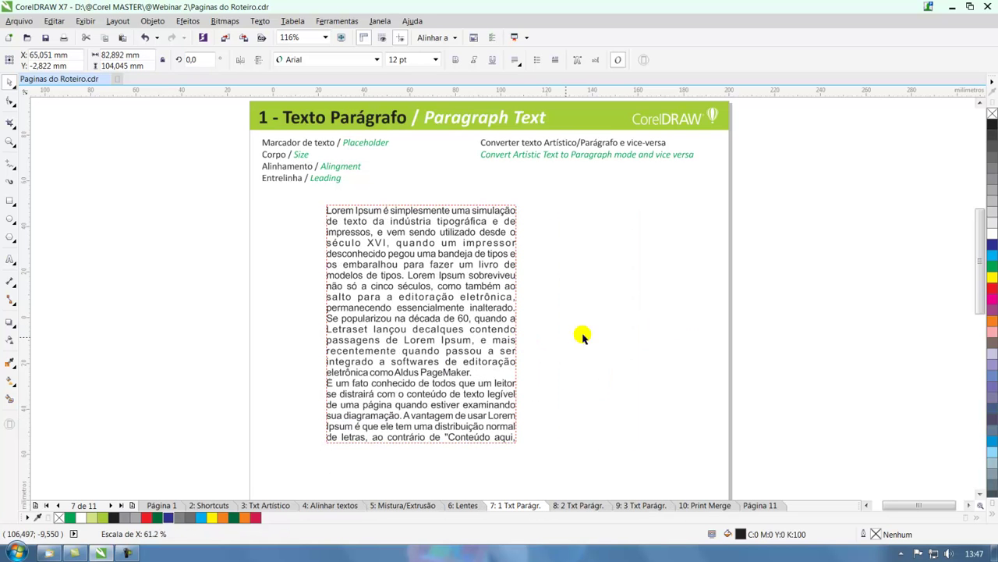
pyautogui.hotkey('shift', 'F4')
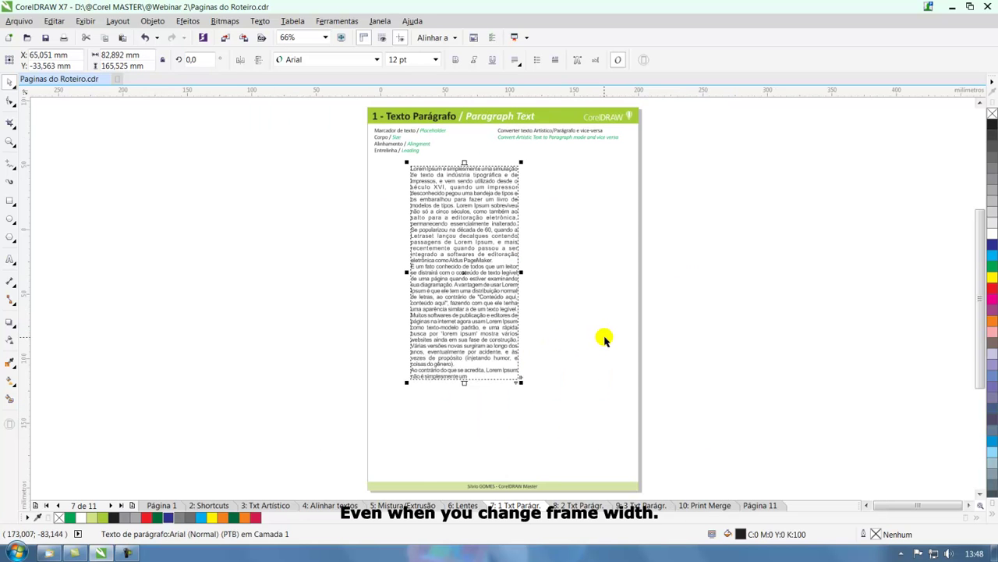
pyautogui.moveTo(465, 383); pyautogui.dragTo(472, 381)
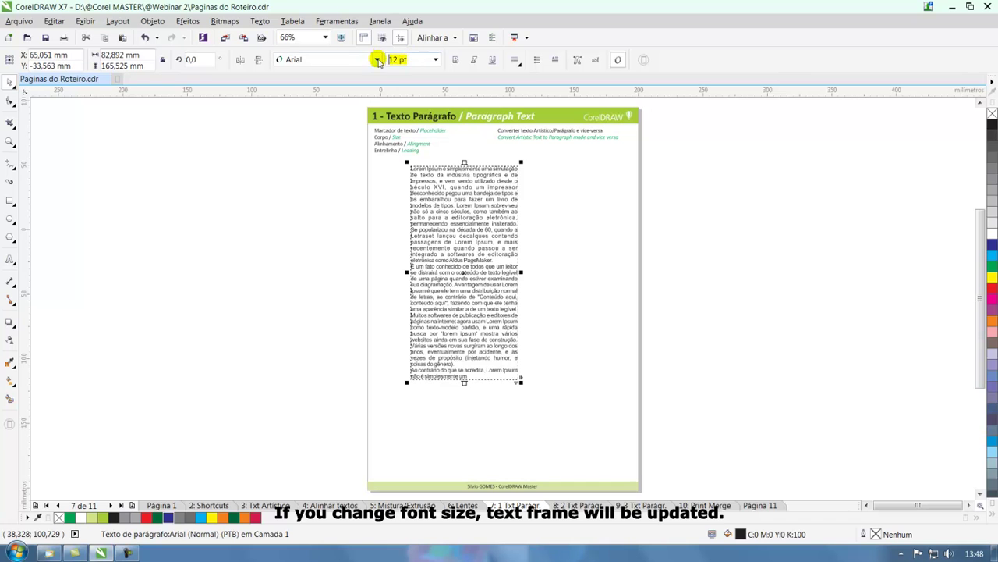
# Step: Set the text frame's font size to 18 pt and test its automatic fit by moving the frame and trying to shorten it
pyautogui.write('1')
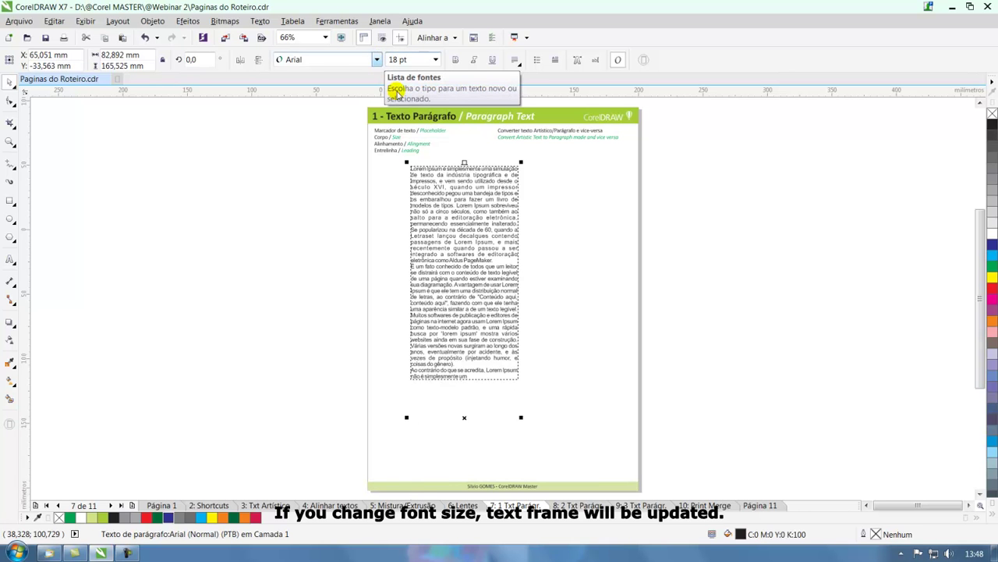
pyautogui.press('Return')
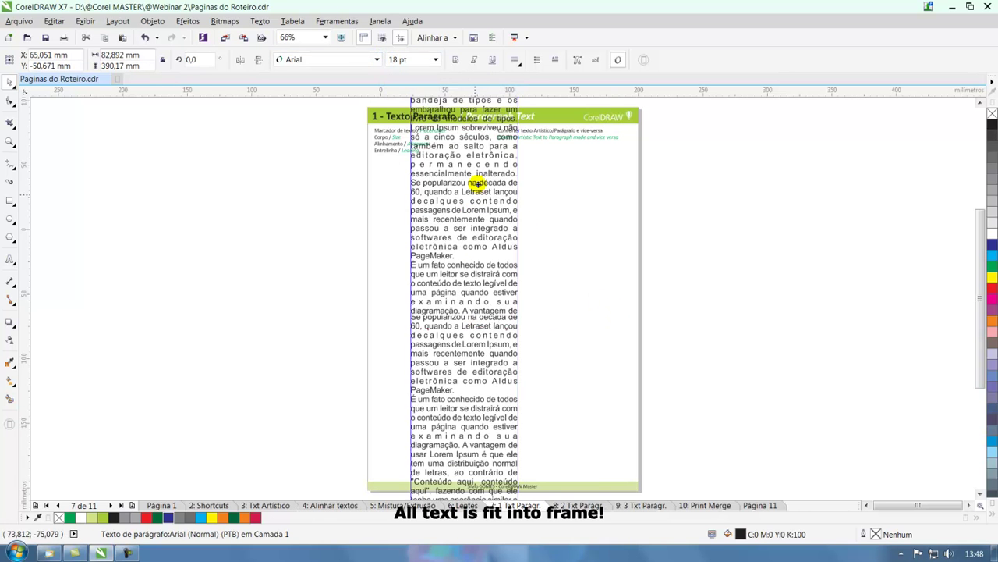
pyautogui.moveTo(466, 289); pyautogui.dragTo(466, 288)
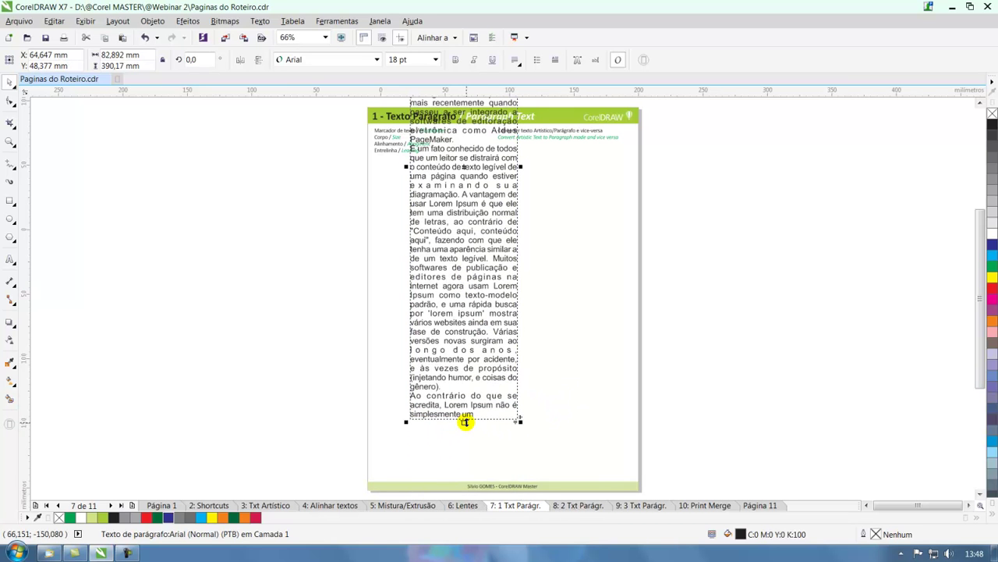
pyautogui.moveTo(464, 422); pyautogui.dragTo(530, 314)
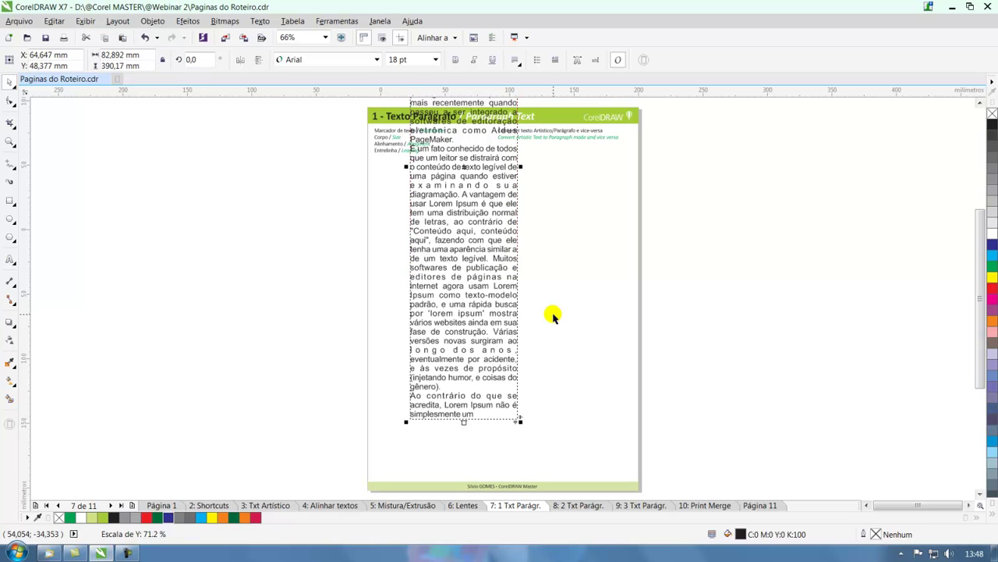
pyautogui.moveTo(488, 250); pyautogui.dragTo(519, 416)
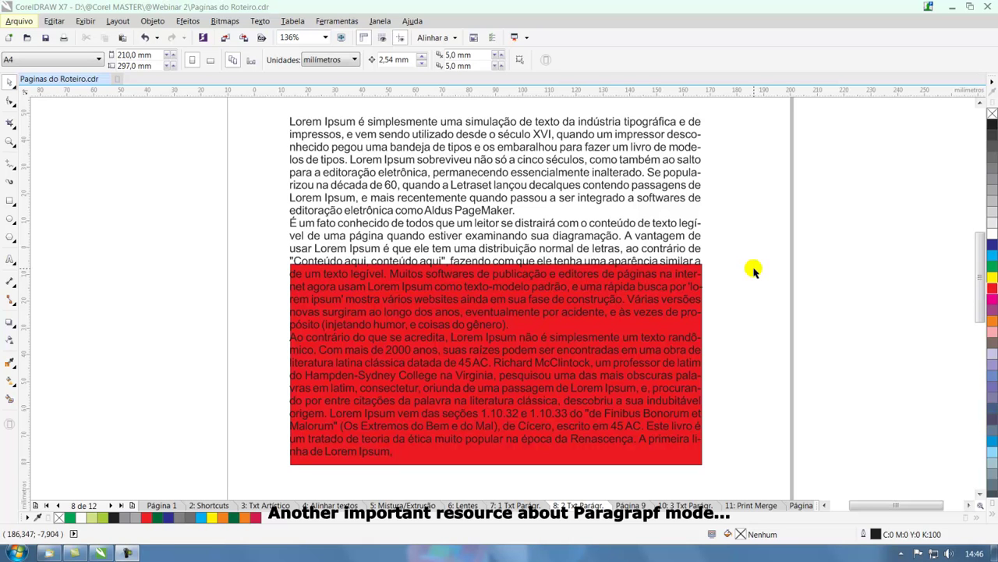
# Step: Shorten the paragraph text frame to about 52 mm high above the red rectangle, and flow its overflow text into a frame on Página 9
pyautogui.click(570, 185)
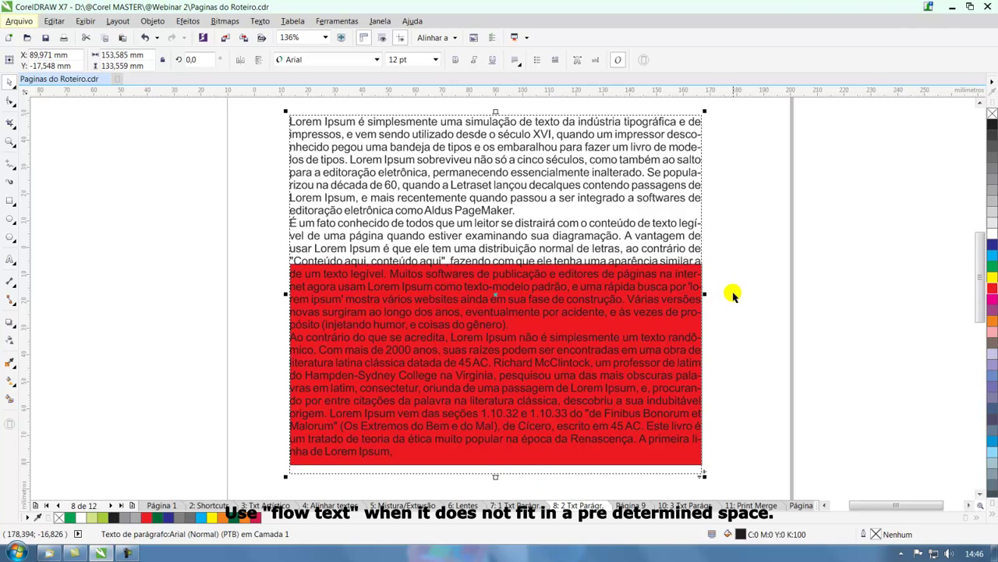
pyautogui.moveTo(751, 249); pyautogui.dragTo(266, 482)
pyautogui.click(711, 316)
pyautogui.click(574, 225)
pyautogui.moveTo(495, 477); pyautogui.dragTo(496, 259)
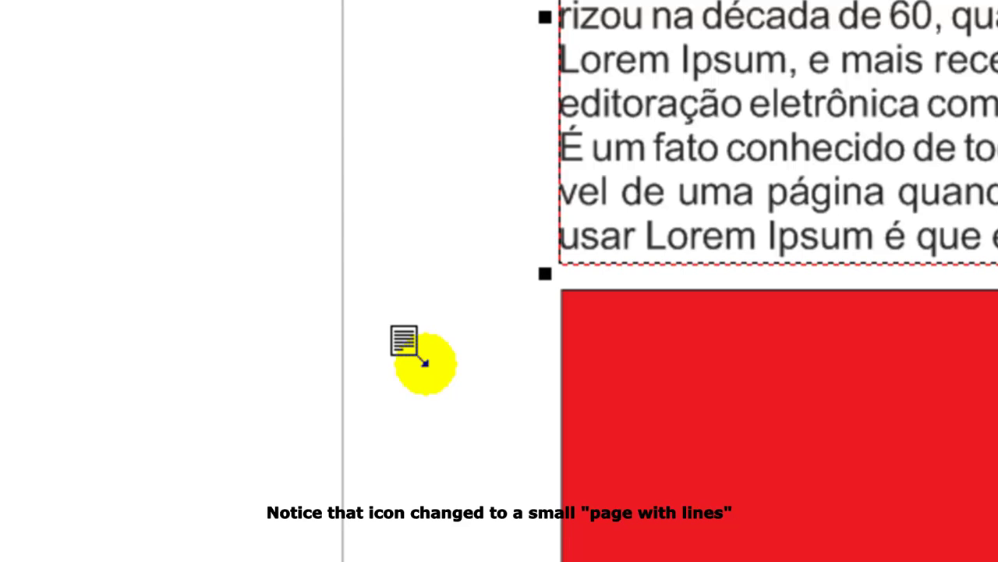
pyautogui.click(634, 505)
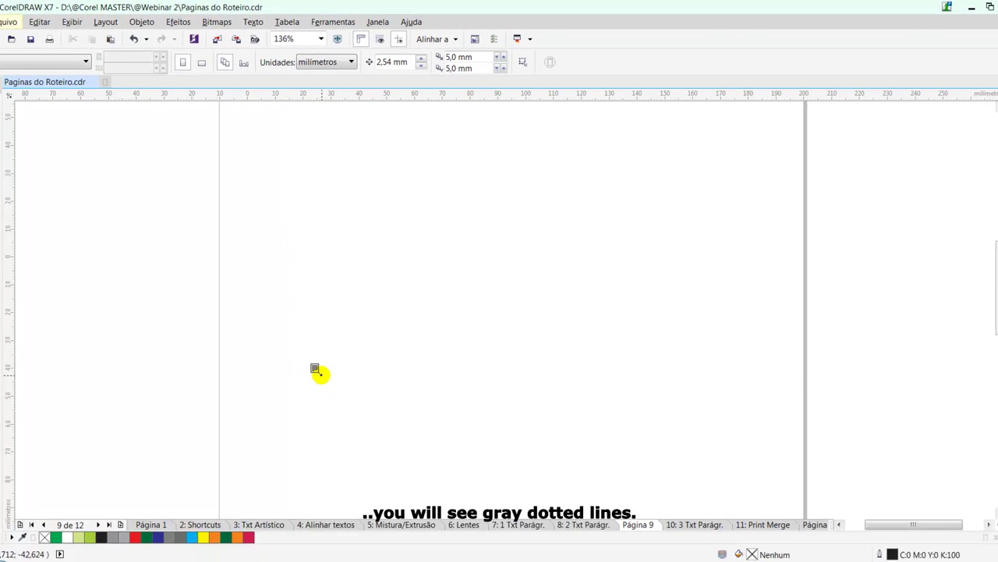
pyautogui.click(396, 167)
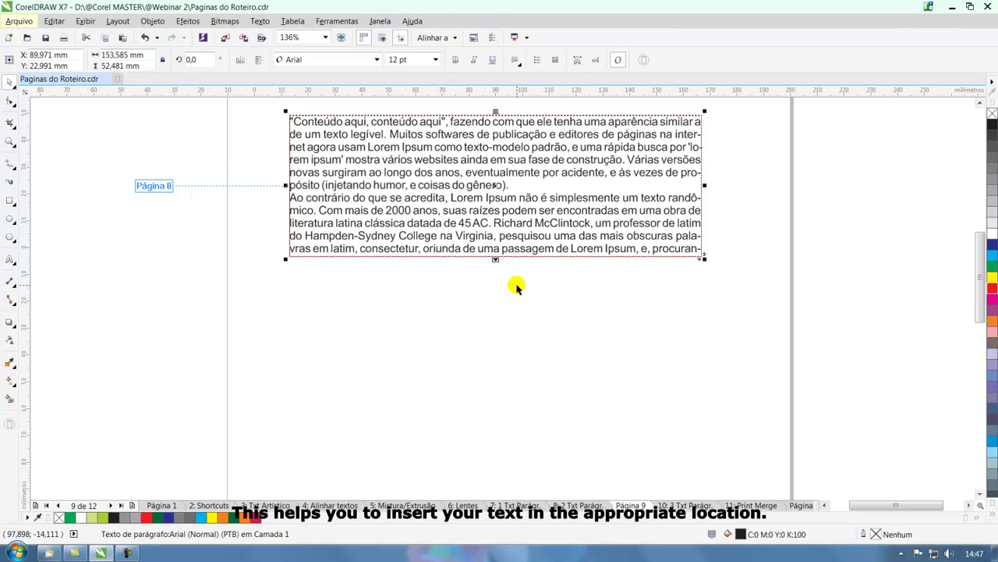
# Step: Shorten the text frame on page 8 further, and lengthen the linked frame on Página 9
pyautogui.click(595, 504)
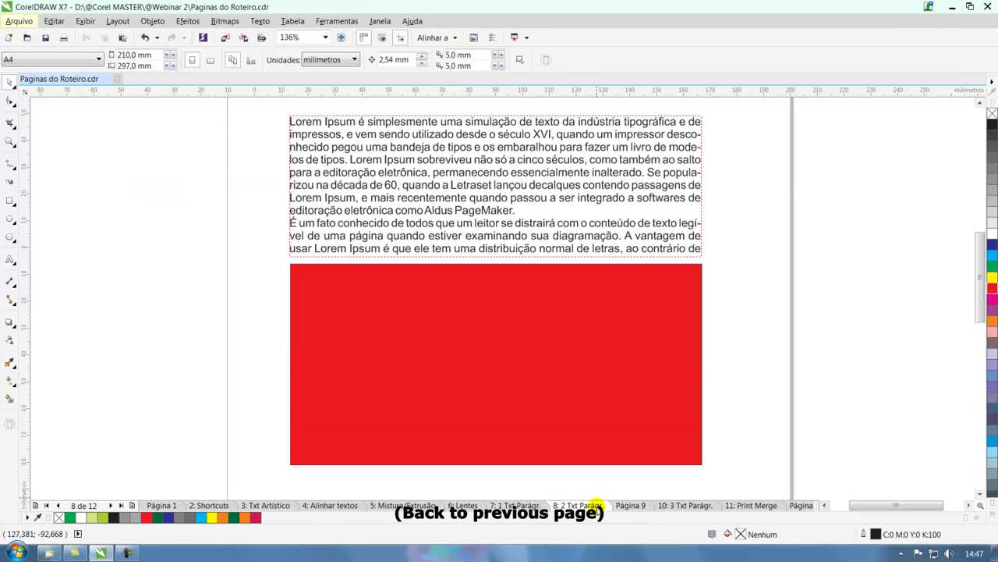
pyautogui.click(517, 196)
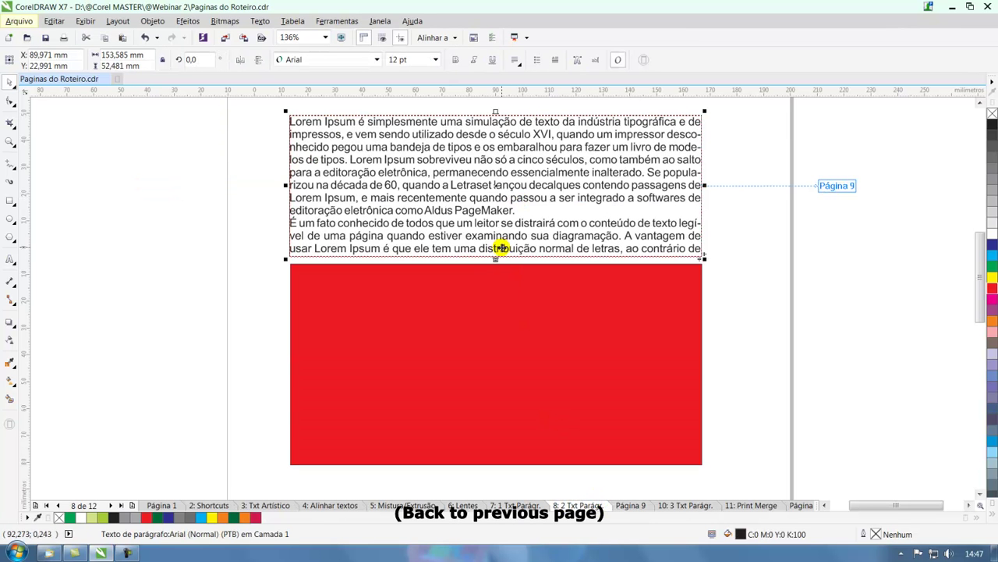
pyautogui.moveTo(495, 262); pyautogui.dragTo(495, 207)
pyautogui.click(631, 504)
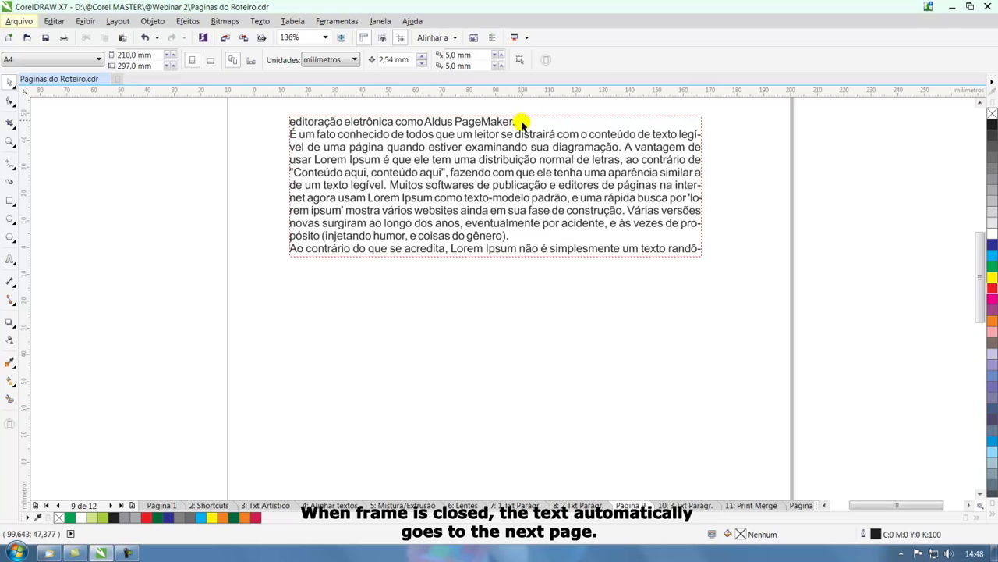
pyautogui.click(517, 187)
pyautogui.moveTo(495, 259); pyautogui.dragTo(496, 400)
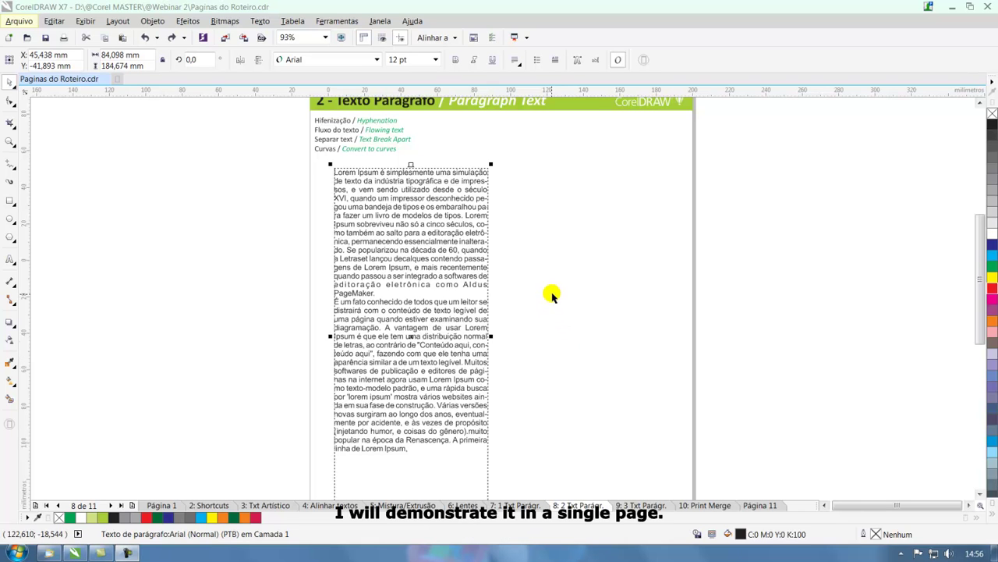
# Step: Shorten the single-column paragraph frame on page 8 to about 87 mm high so its text overflows
pyautogui.click(428, 400)
pyautogui.scroll(-3, 468, 404)
pyautogui.click(479, 351)
pyautogui.moveTo(471, 357); pyautogui.dragTo(471, 261)
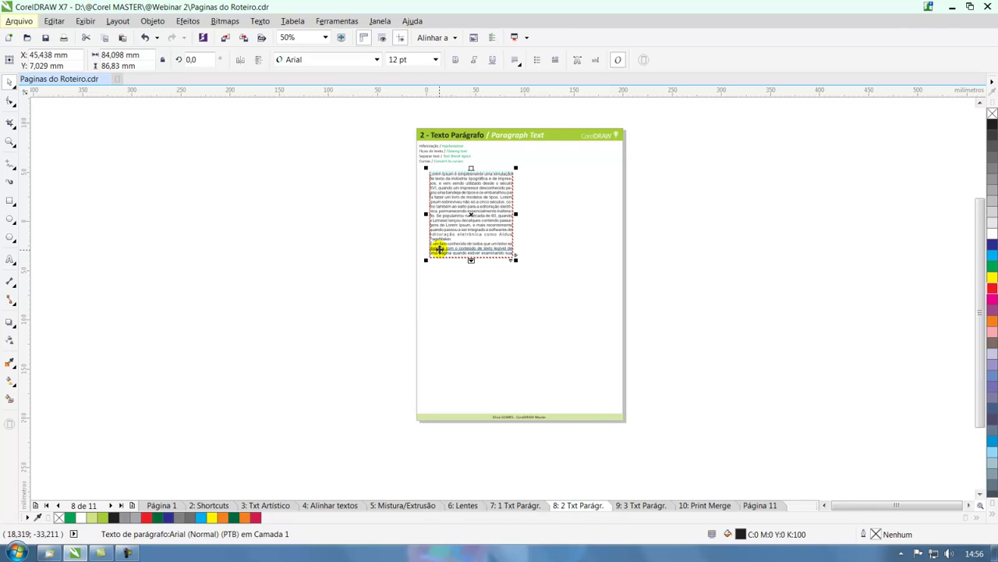
pyautogui.moveTo(396, 131); pyautogui.dragTo(649, 289)
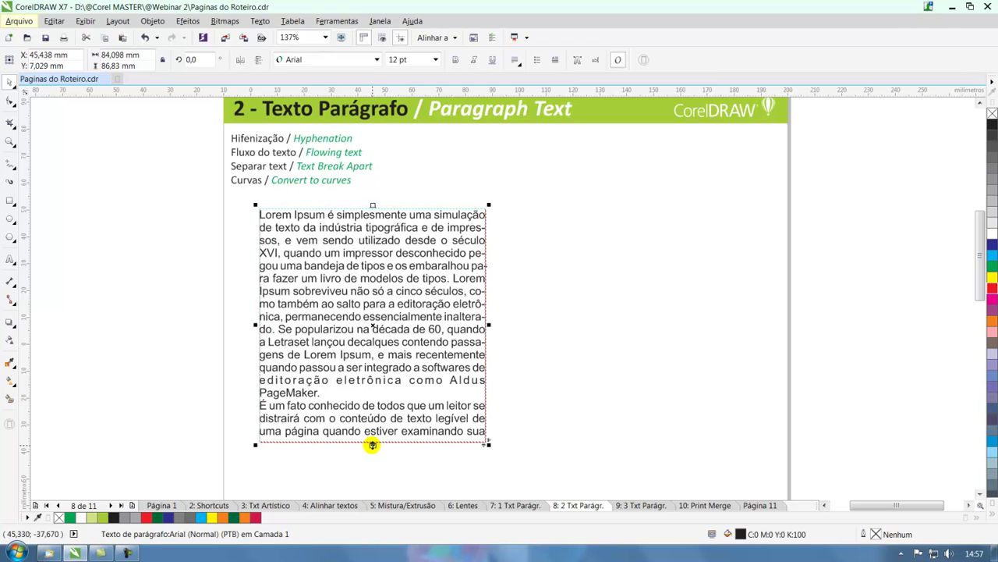
# Step: Flow the overflow into a new linked frame about 81 mm square beside the column, and shorten the first frame to about 61 mm high
pyautogui.moveTo(522, 218); pyautogui.dragTo(741, 436)
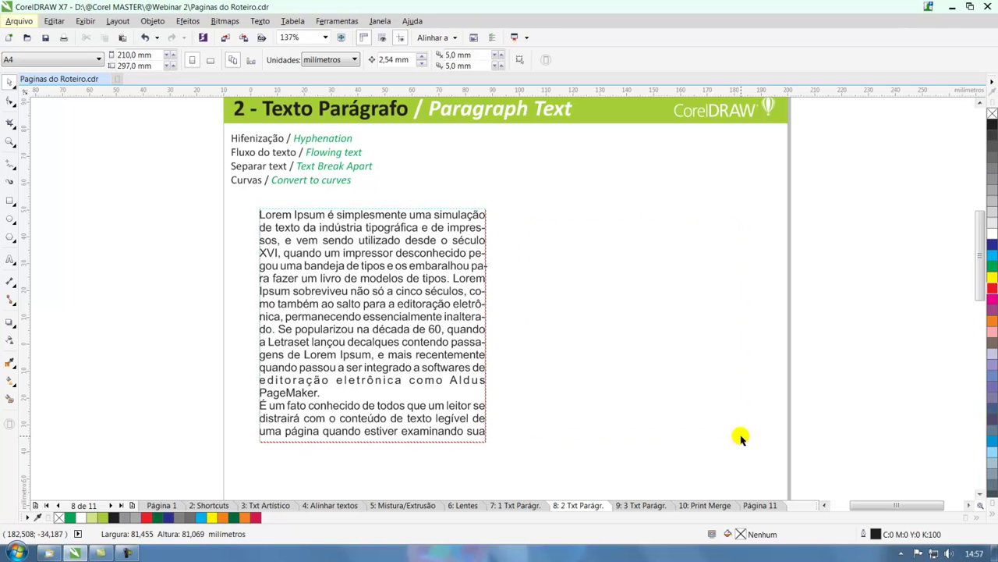
pyautogui.moveTo(622, 326)
pyautogui.mouseDown()
pyautogui.moveTo(616, 296)
pyautogui.moveTo(616, 320)
pyautogui.mouseUp()
pyautogui.click(404, 330)
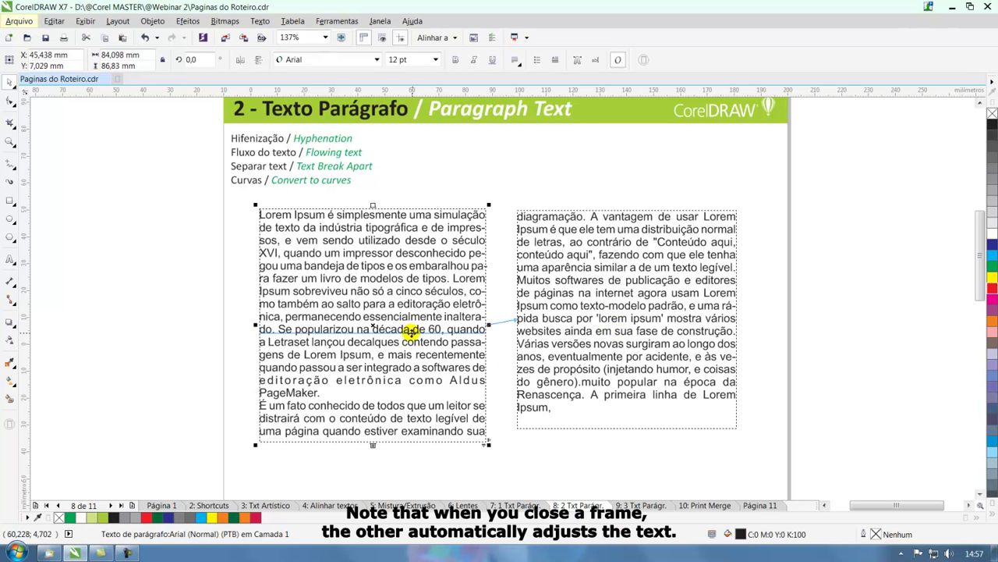
pyautogui.moveTo(372, 443); pyautogui.dragTo(370, 372)
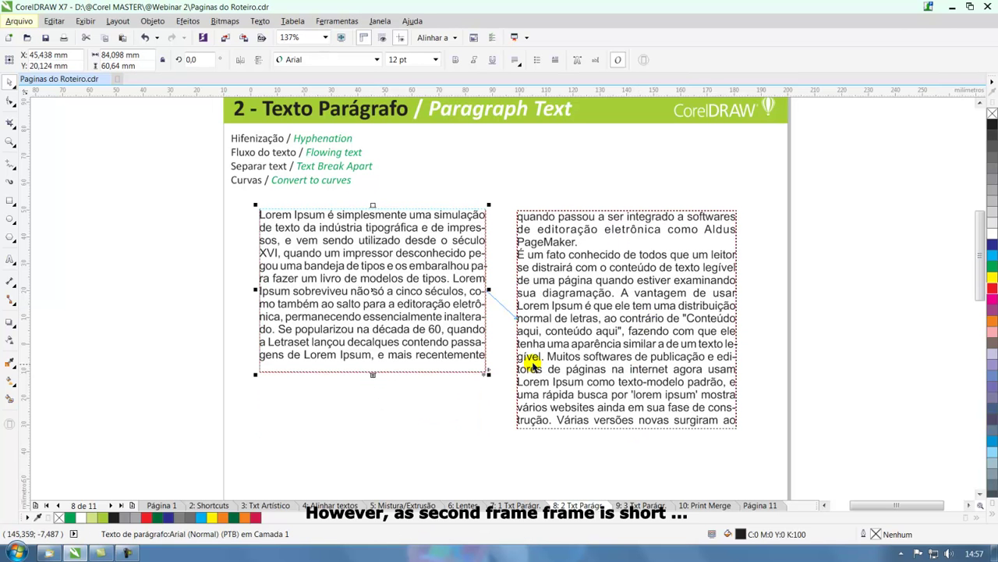
# Step: Lengthen the second linked frame to about 121 mm high so it holds all the remaining text
pyautogui.click(646, 357)
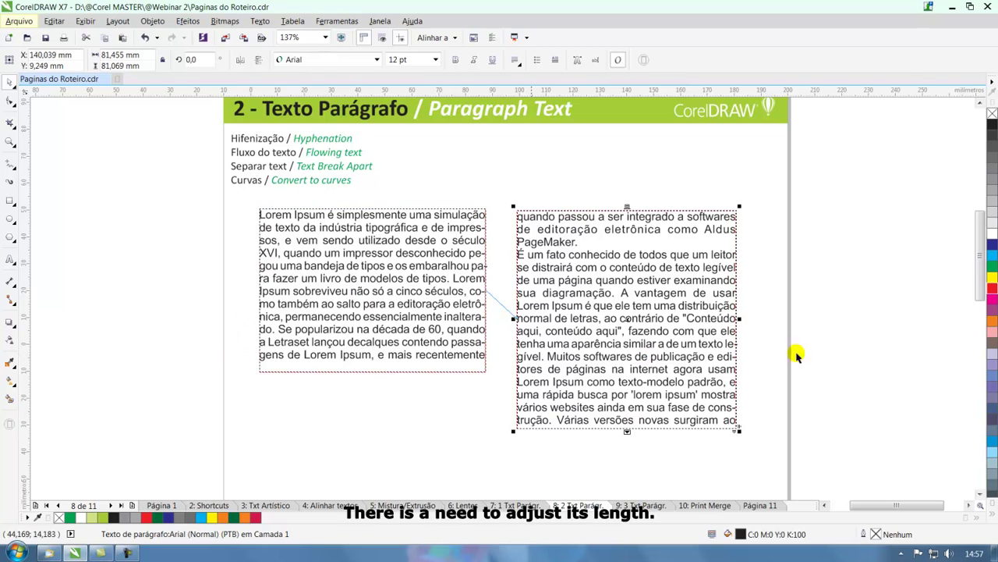
pyautogui.scroll(-1, 498, 185)
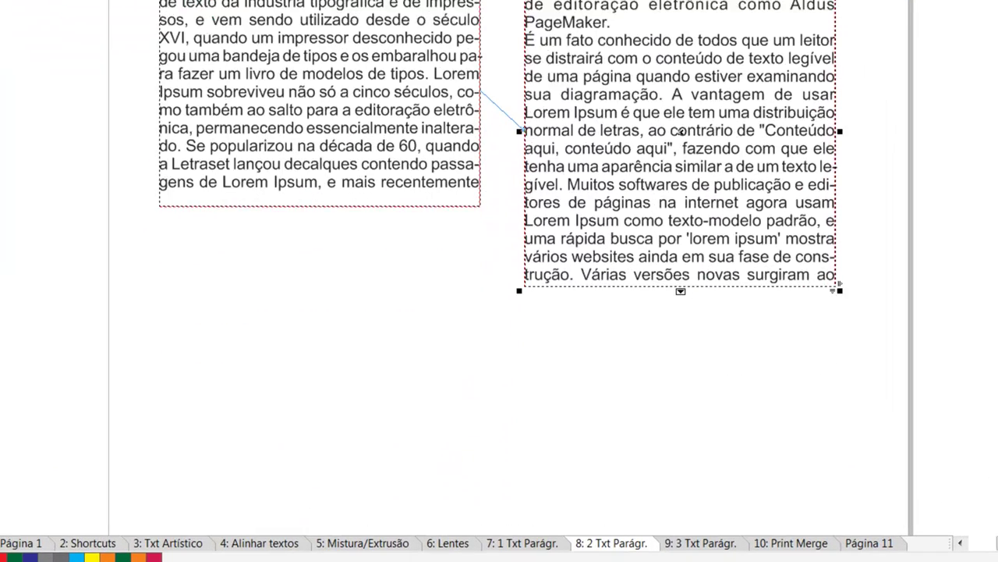
pyautogui.click(707, 230)
pyautogui.click(717, 248)
pyautogui.moveTo(681, 289); pyautogui.dragTo(681, 434)
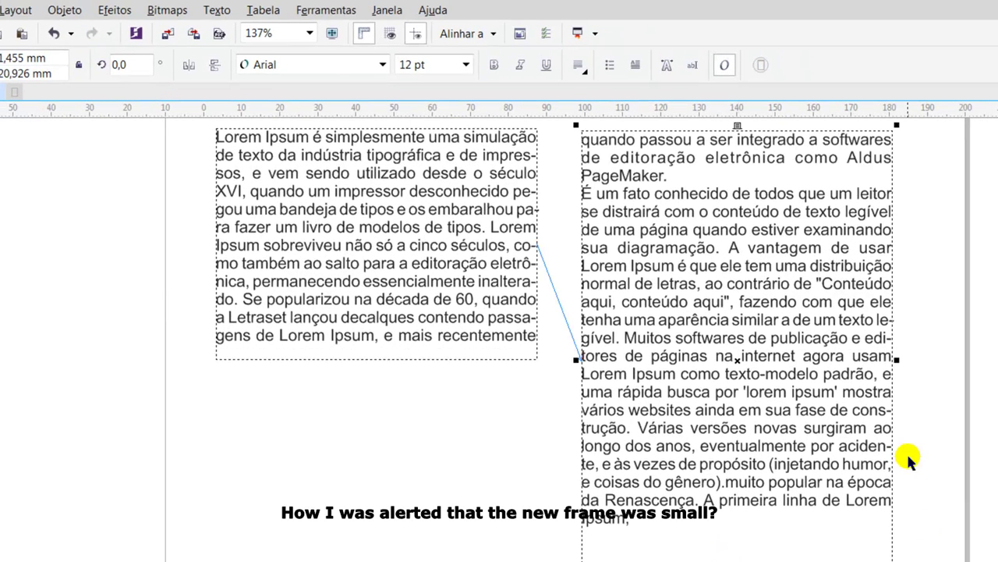
pyautogui.press('Escape')
pyautogui.click(858, 509)
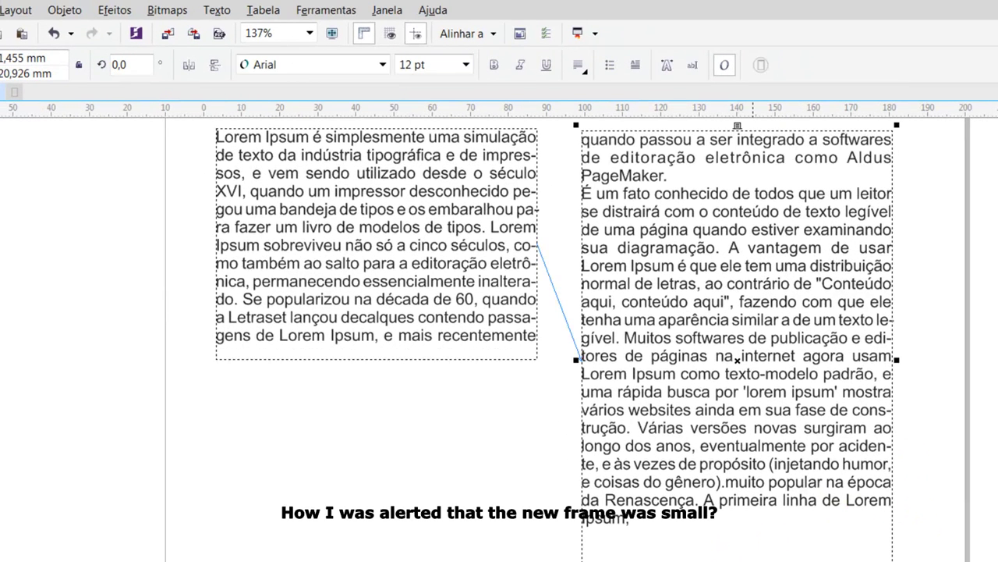
# Step: Shorten the second linked frame until its text overflows, and lengthen the first frame to about 110 mm high
pyautogui.moveTo(731, 517); pyautogui.dragTo(731, 463)
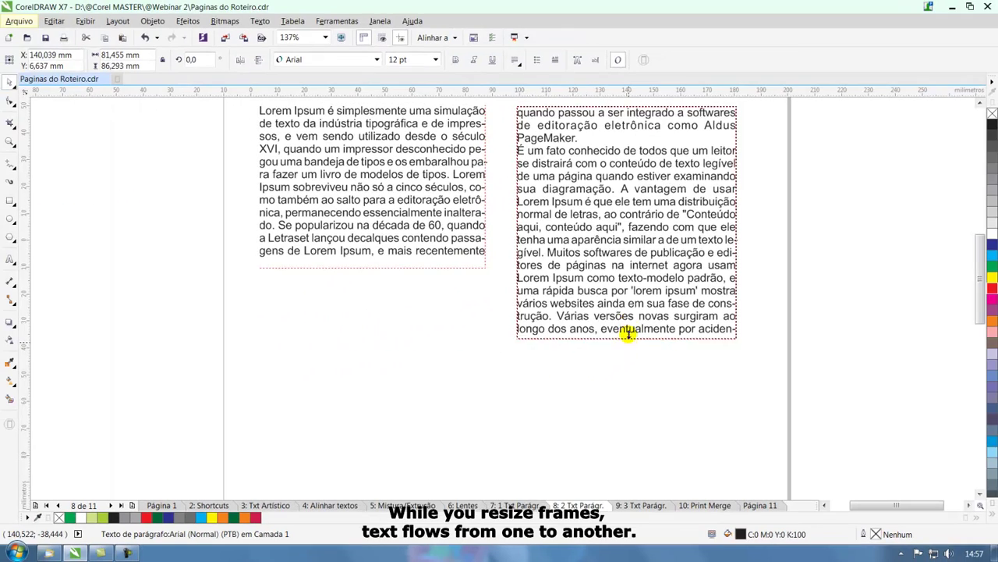
pyautogui.moveTo(555, 353); pyautogui.dragTo(536, 128)
pyautogui.moveTo(622, 265); pyautogui.dragTo(617, 229)
pyautogui.click(421, 252)
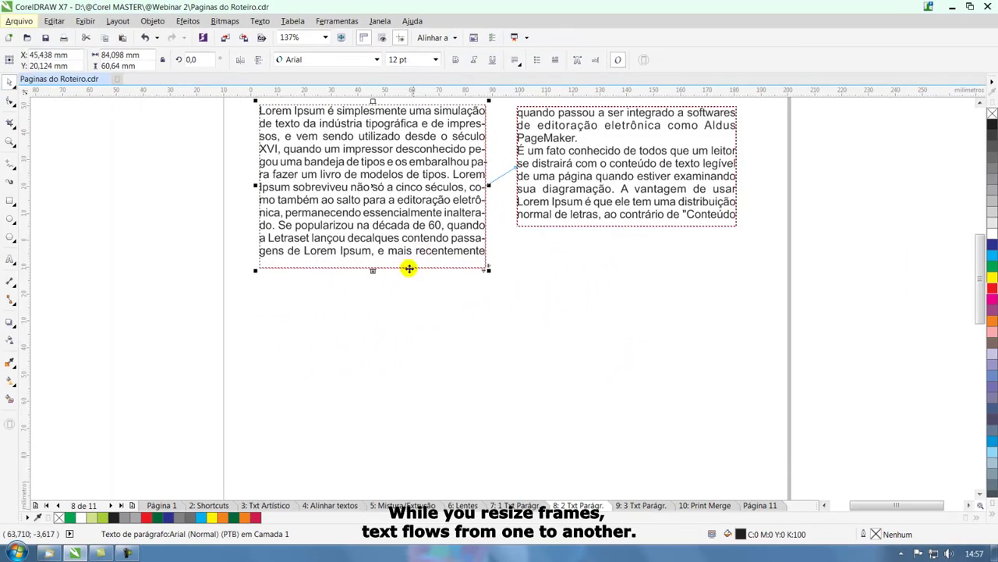
pyautogui.moveTo(372, 270); pyautogui.dragTo(375, 402)
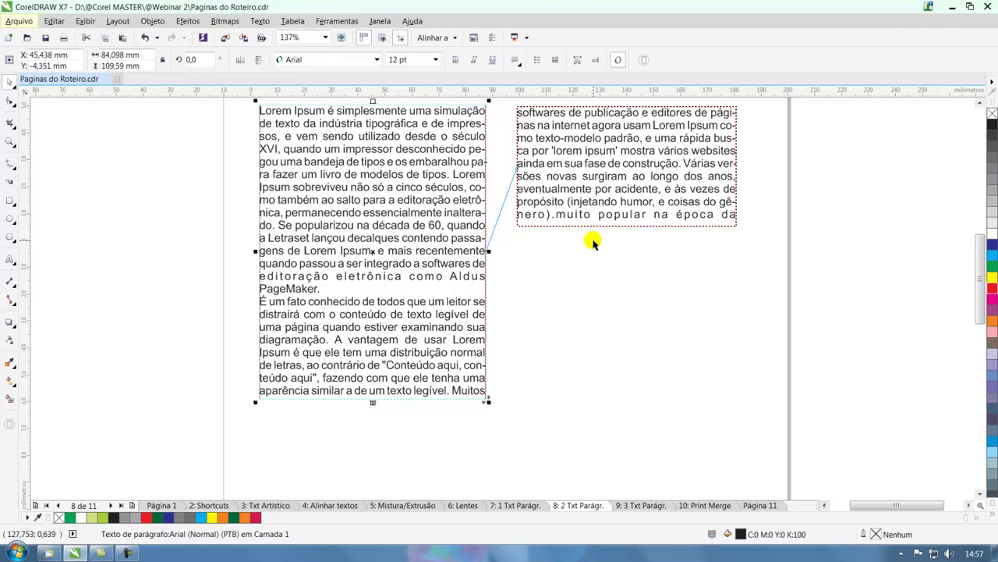
# Step: Lengthen the second linked frame to about 66 mm high and move it closer to the first frame
pyautogui.click(611, 223)
pyautogui.click(553, 187)
pyautogui.click(554, 187)
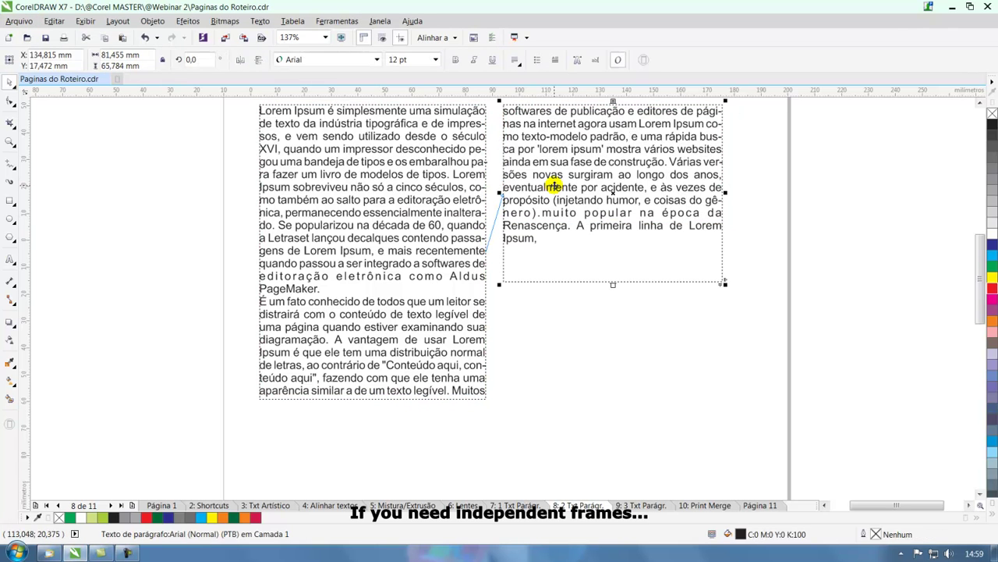
pyautogui.moveTo(564, 188)
pyautogui.mouseDown()
pyautogui.moveTo(585, 185)
pyautogui.moveTo(564, 190)
pyautogui.mouseUp()
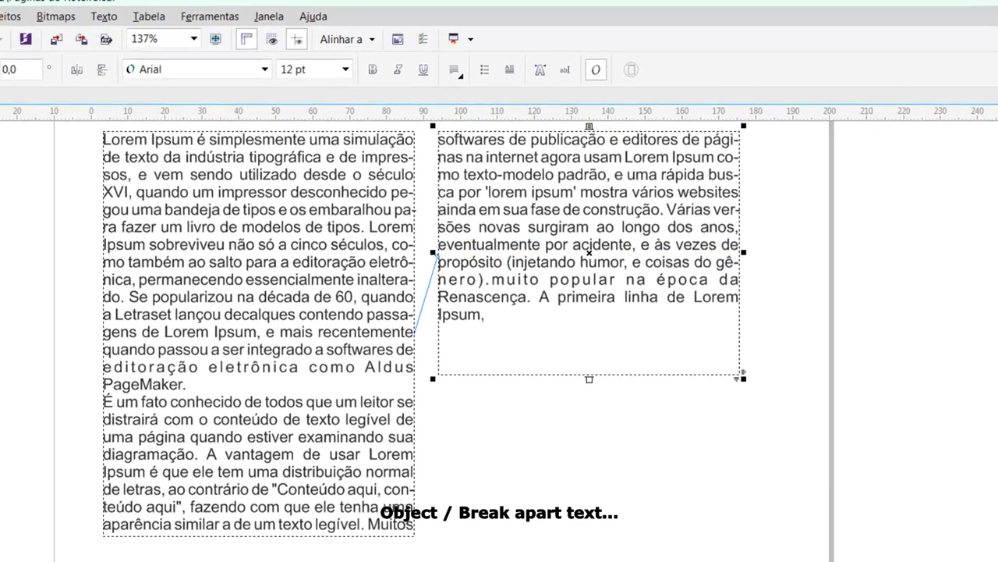
# Step: Break the linked paragraph frames apart into independent frames with Separar Texto de parágrafo
pyautogui.click(0, 19)
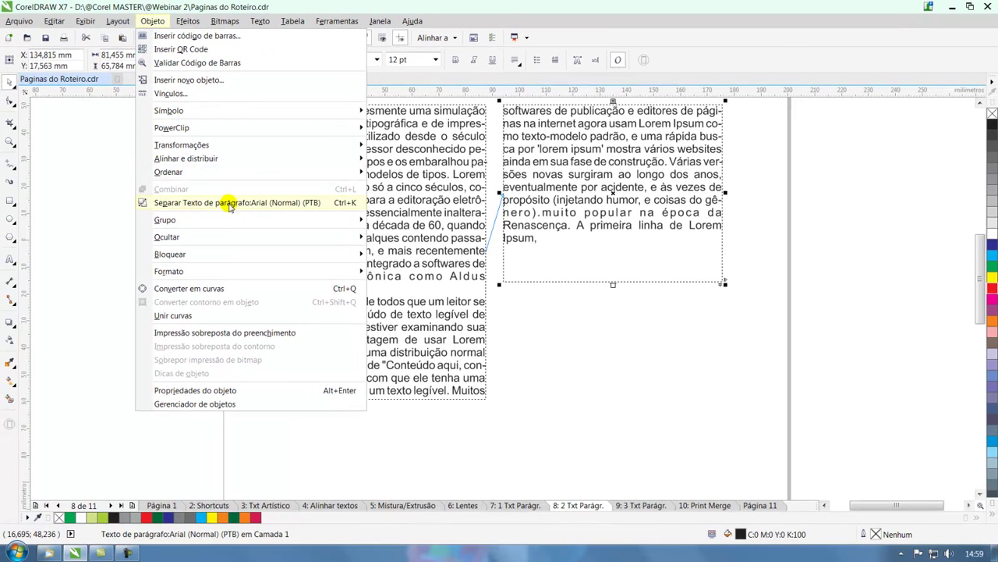
pyautogui.hotkey('ctrl', 'k')
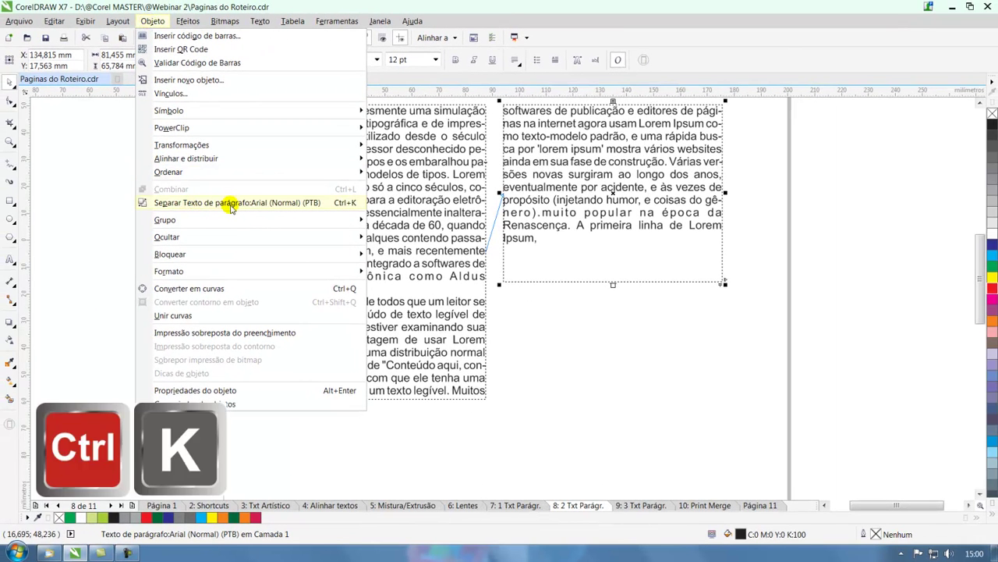
pyautogui.click(344, 203)
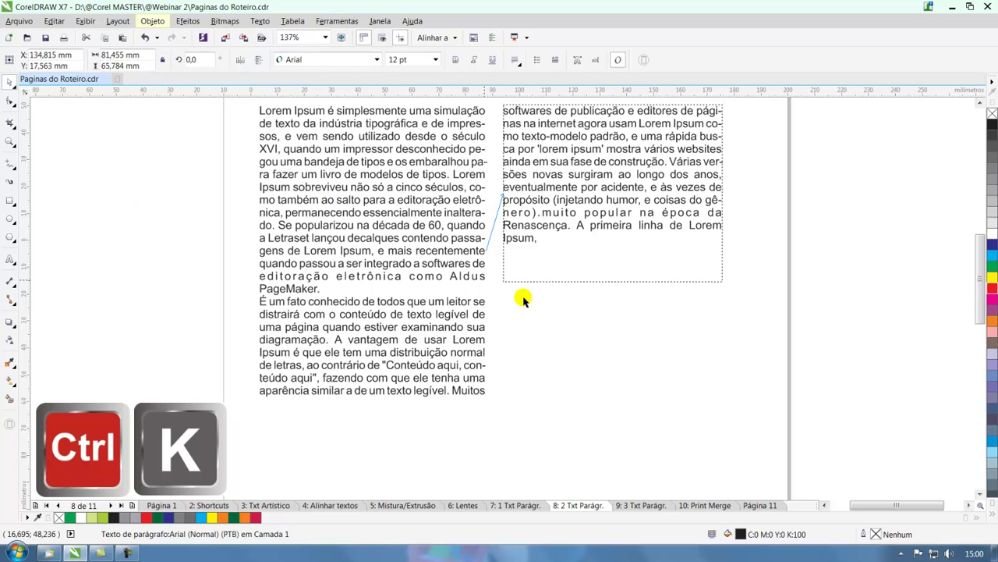
pyautogui.click(570, 323)
# Step: Shift the separated second frame slightly, and shorten the first frame to about 73 mm high
pyautogui.moveTo(595, 190)
pyautogui.mouseDown()
pyautogui.moveTo(647, 216)
pyautogui.moveTo(597, 179)
pyautogui.mouseUp()
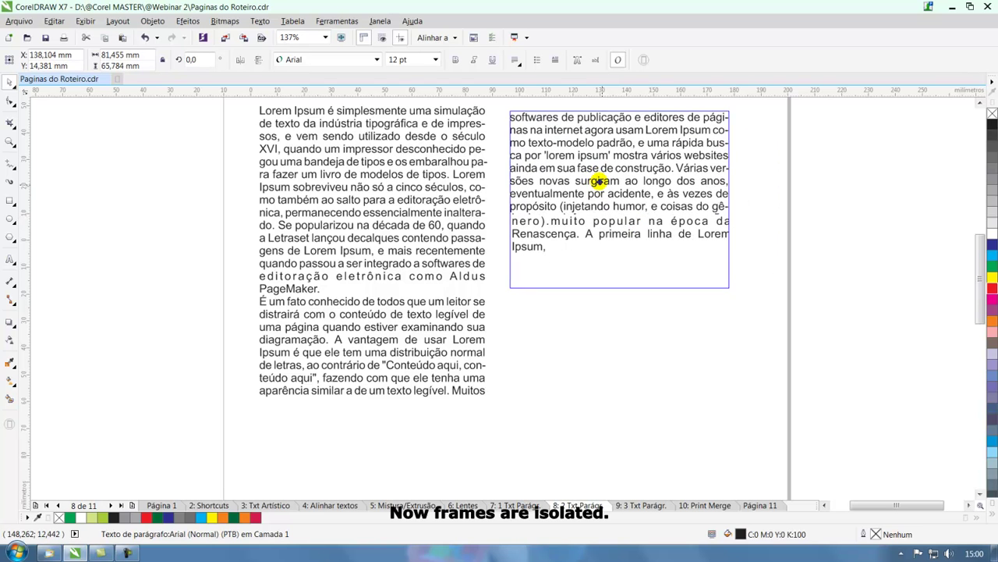
pyautogui.click(398, 301)
pyautogui.moveTo(373, 403); pyautogui.dragTo(372, 302)
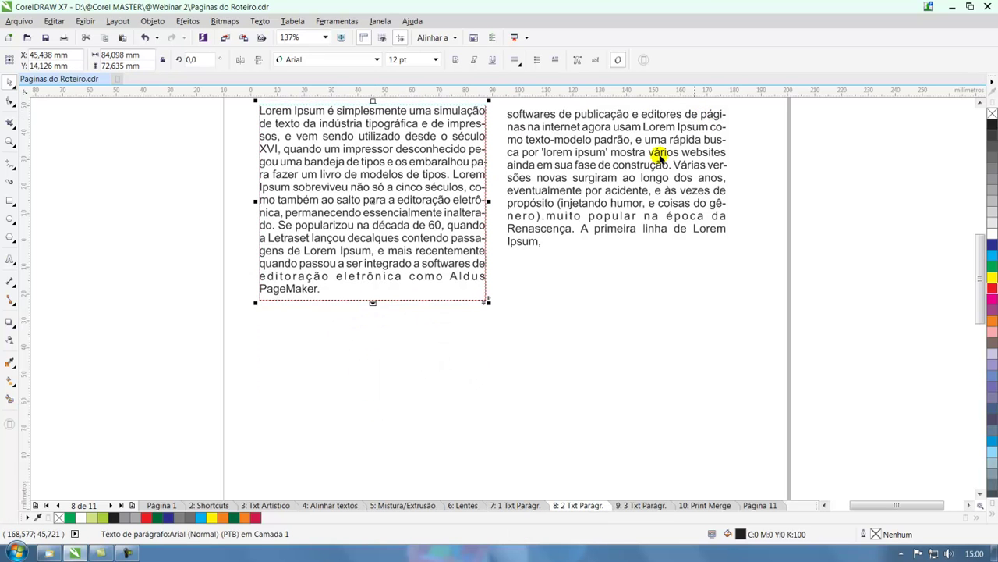
# Step: Lengthen the first frame so all its text fits again, and shorten the separated second frame
pyautogui.click(428, 219)
pyautogui.moveTo(372, 304); pyautogui.dragTo(374, 428)
pyautogui.click(595, 238)
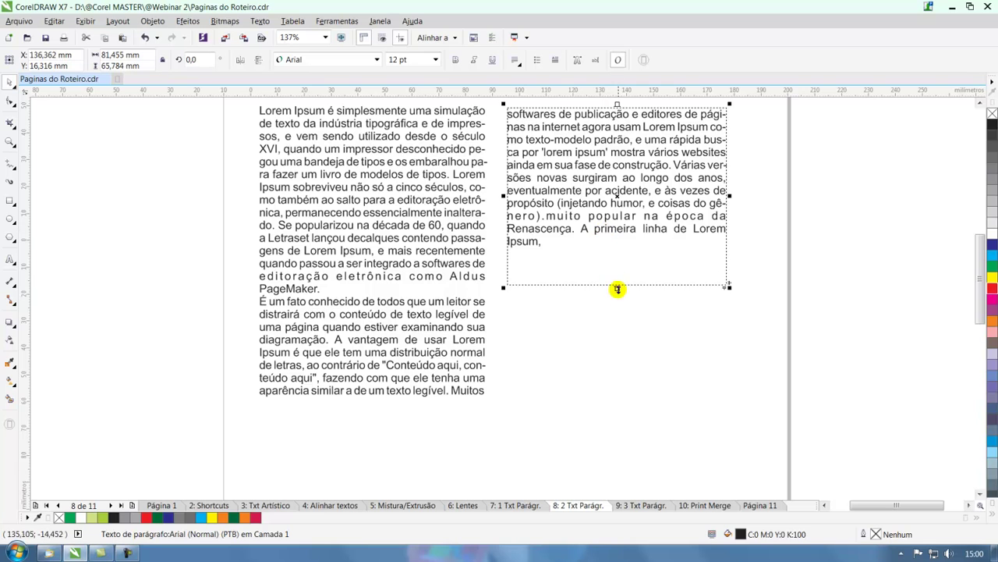
pyautogui.moveTo(618, 288); pyautogui.dragTo(614, 189)
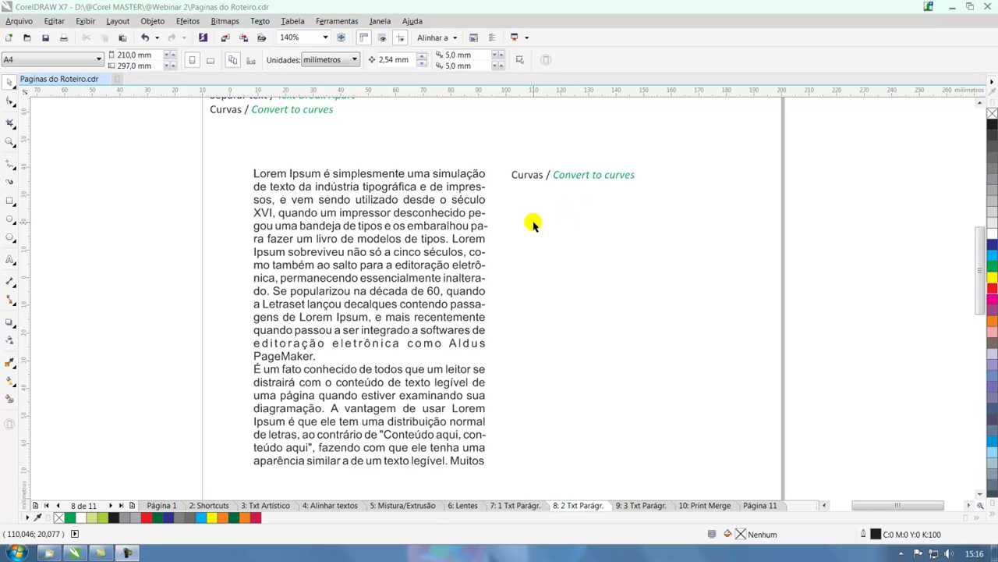
# Step: Move the "Curvas / Convert to curves" artistic text slightly closer to the paragraph frame, and select each text object in turn
pyautogui.click(564, 181)
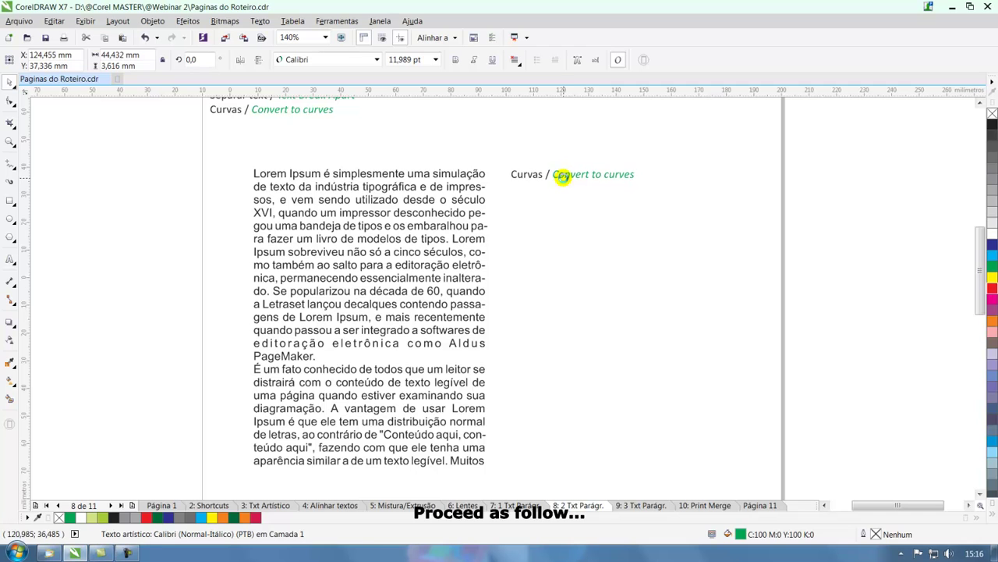
pyautogui.click(568, 233)
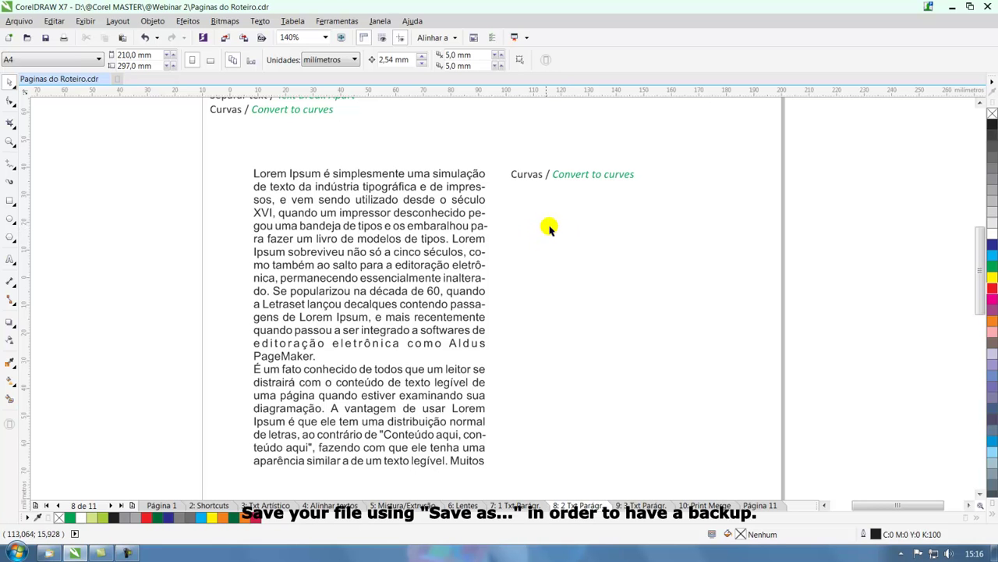
pyautogui.moveTo(554, 179); pyautogui.dragTo(549, 177)
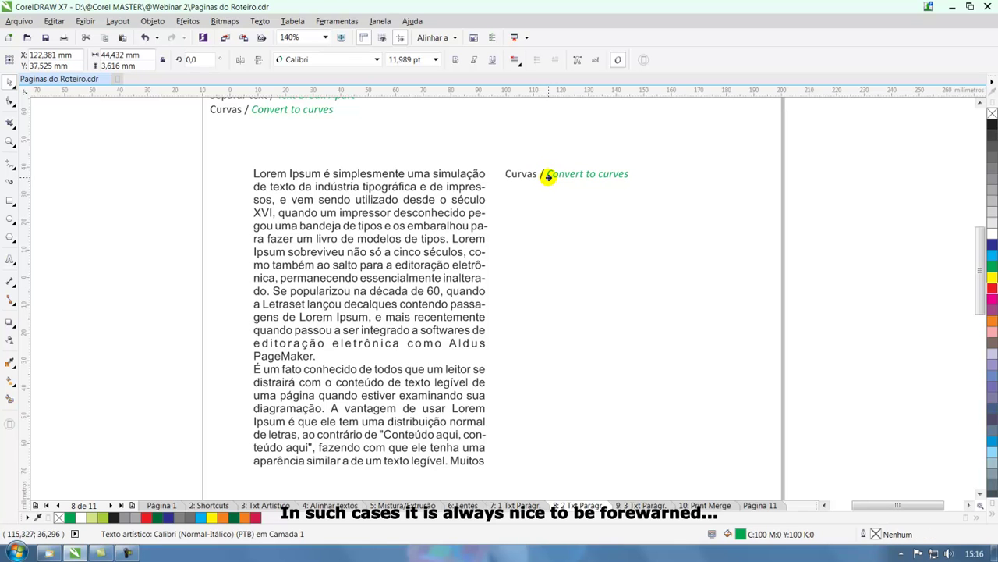
pyautogui.click(589, 232)
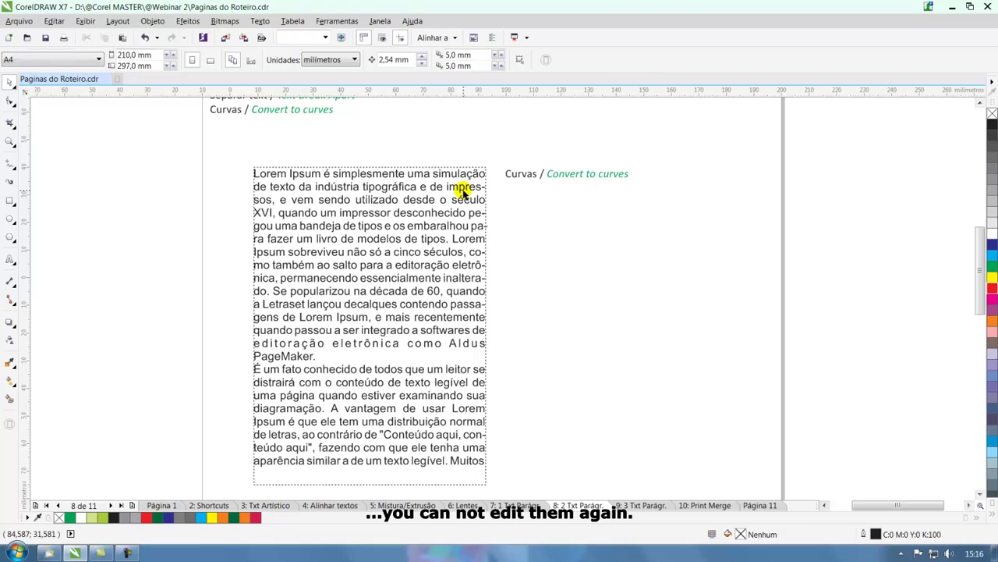
pyautogui.click(458, 193)
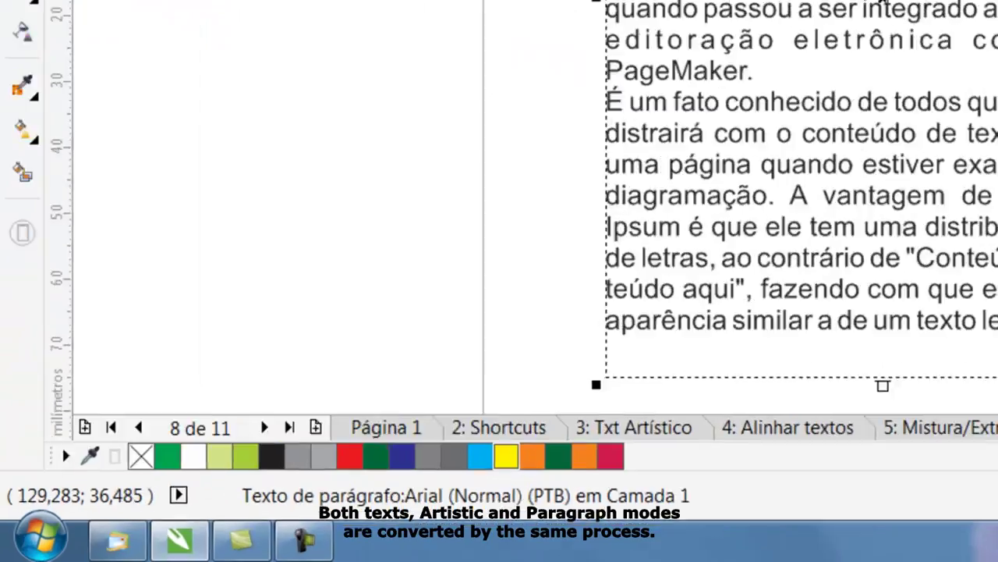
pyautogui.click(613, 170)
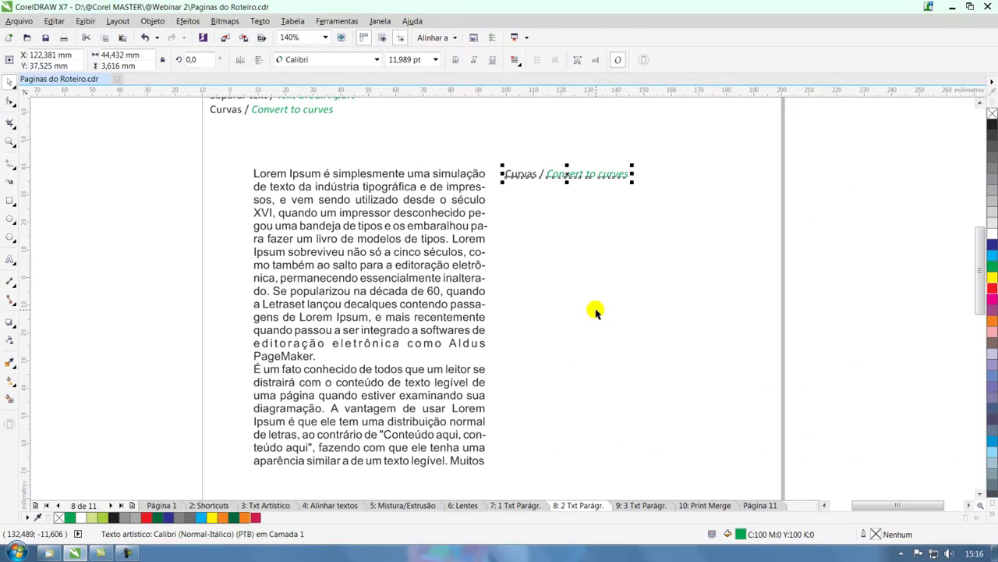
# Step: Convert the Lorem Ipsum paragraph text frame to curves
pyautogui.click(581, 316)
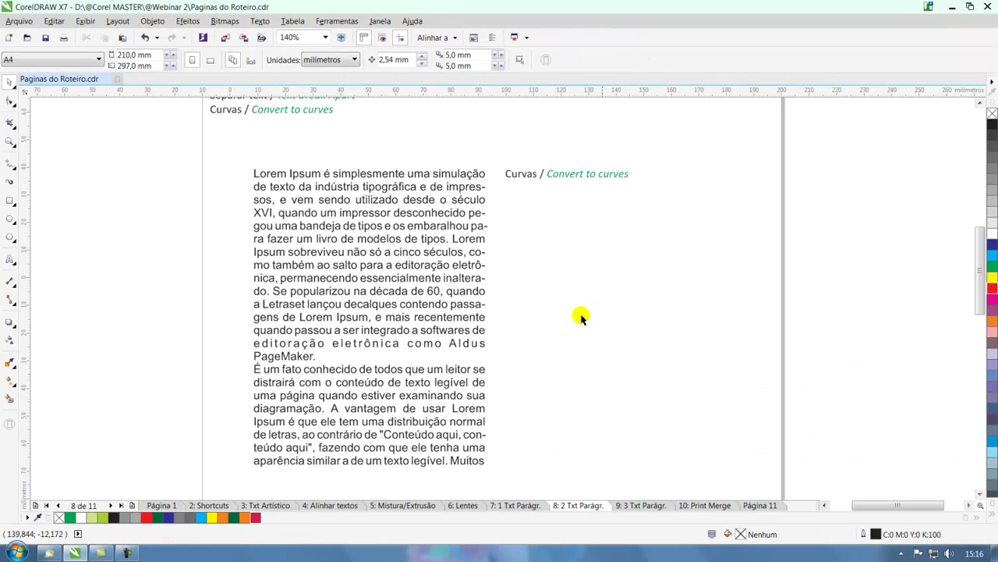
pyautogui.click(419, 225)
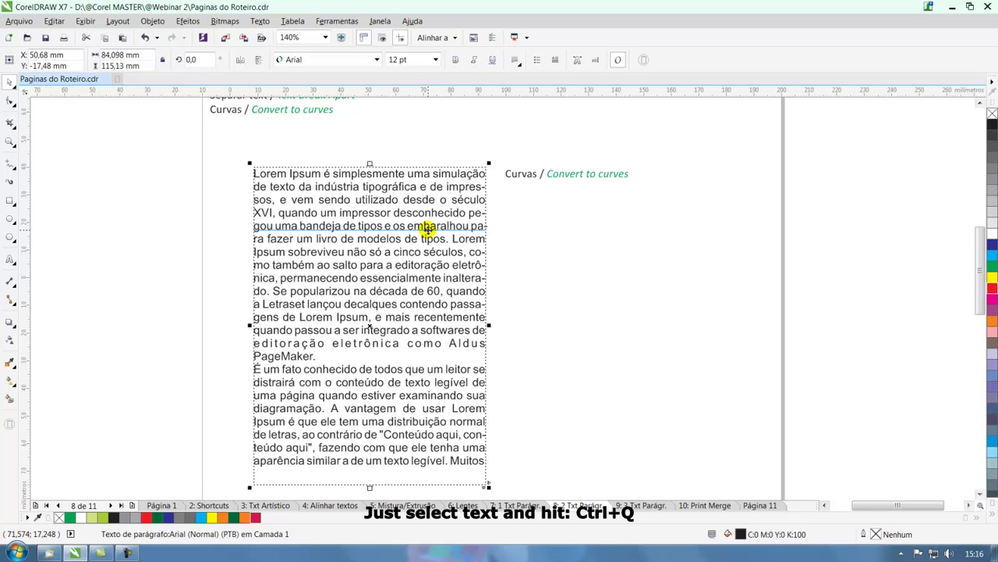
pyautogui.hotkey('ctrl', 'q')
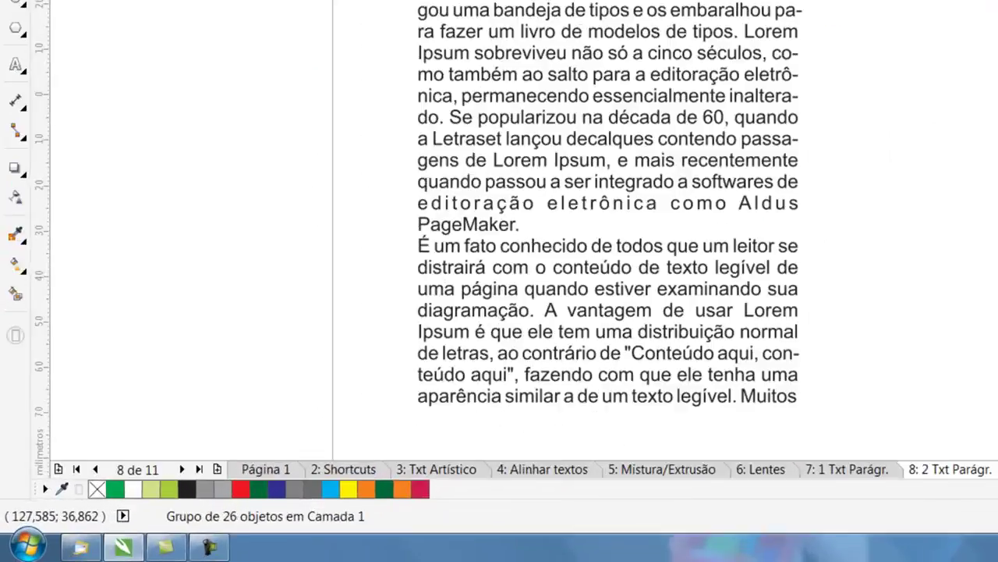
# Step: Convert the "Curvas / Convert to curves" artistic text beside the paragraph to curves
pyautogui.click(581, 175)
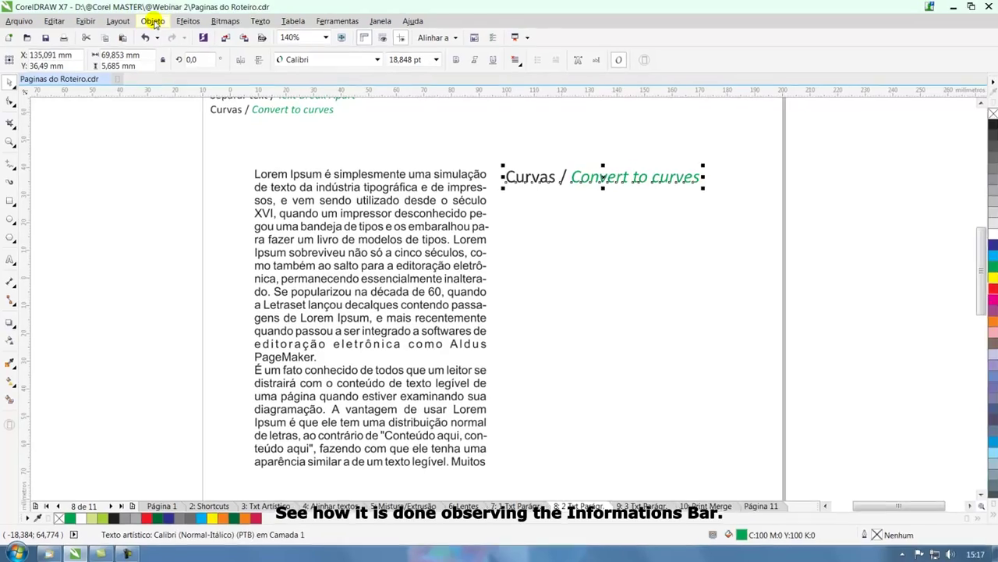
pyautogui.click(176, 21)
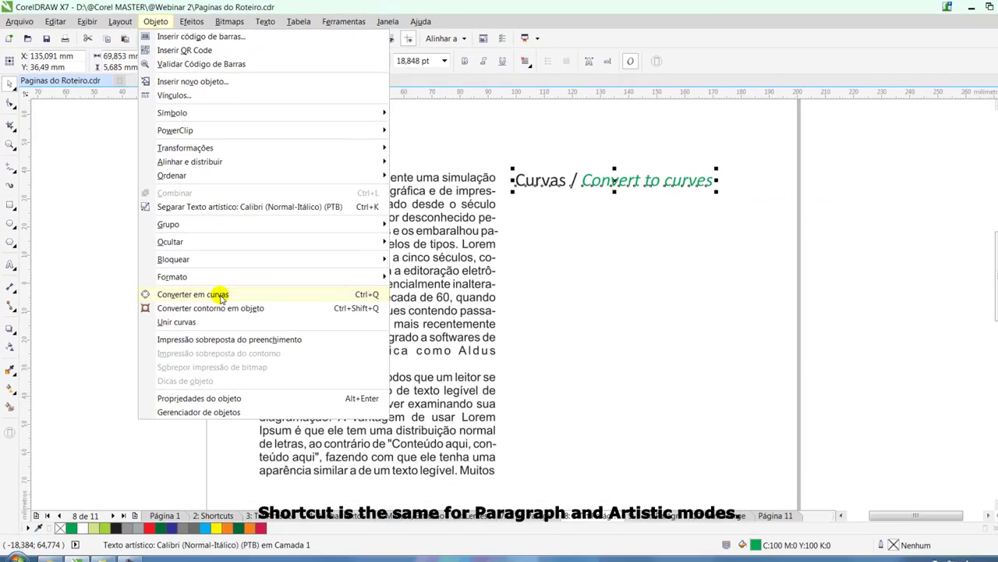
pyautogui.press('Escape')
pyautogui.hotkey('ctrl', 'q')
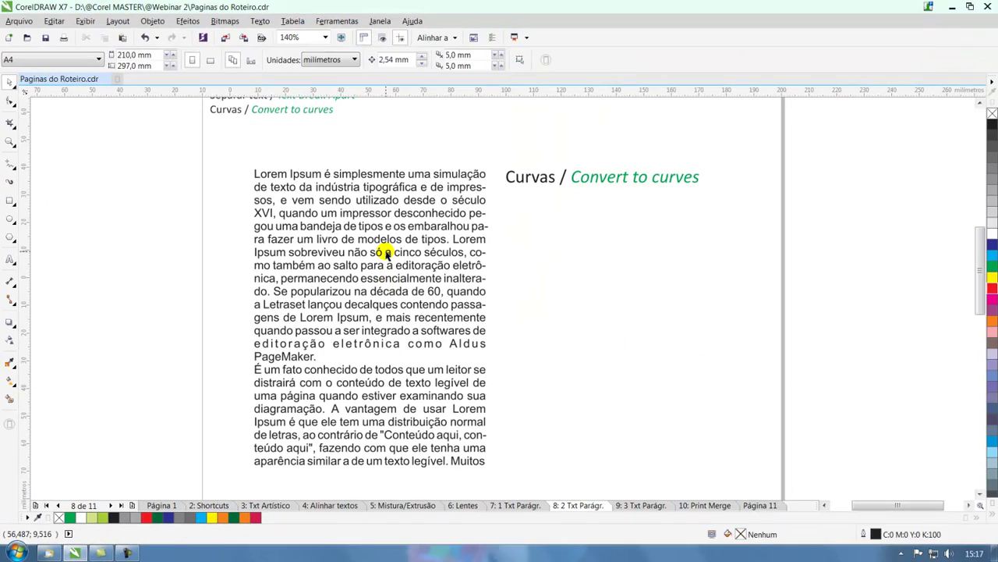
# Step: Try to edit the converted Lorem Ipsum paragraph with the Text tool
pyautogui.click(387, 252)
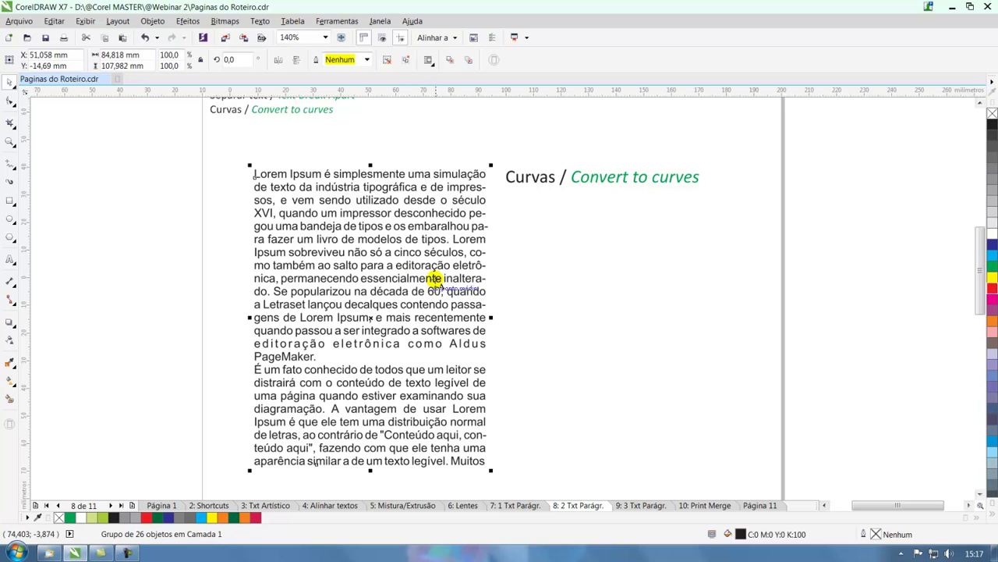
pyautogui.press('F8')
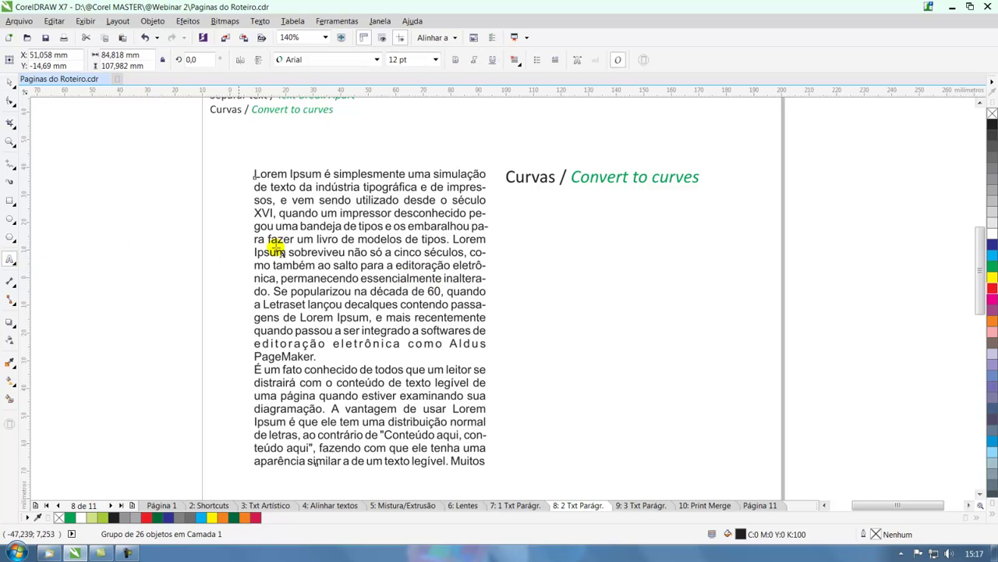
pyautogui.click(348, 237)
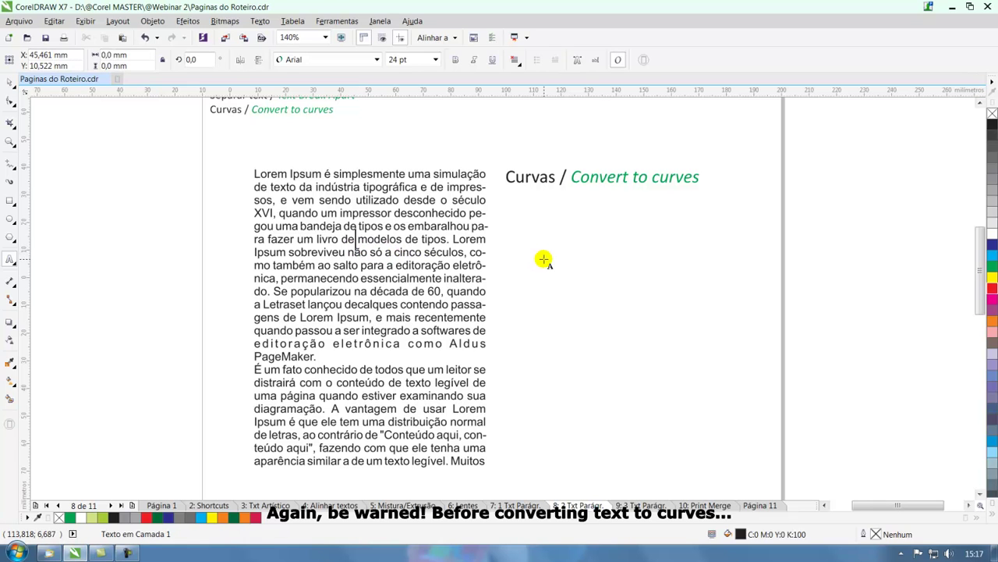
pyautogui.hotkey('ctrl', 'space')
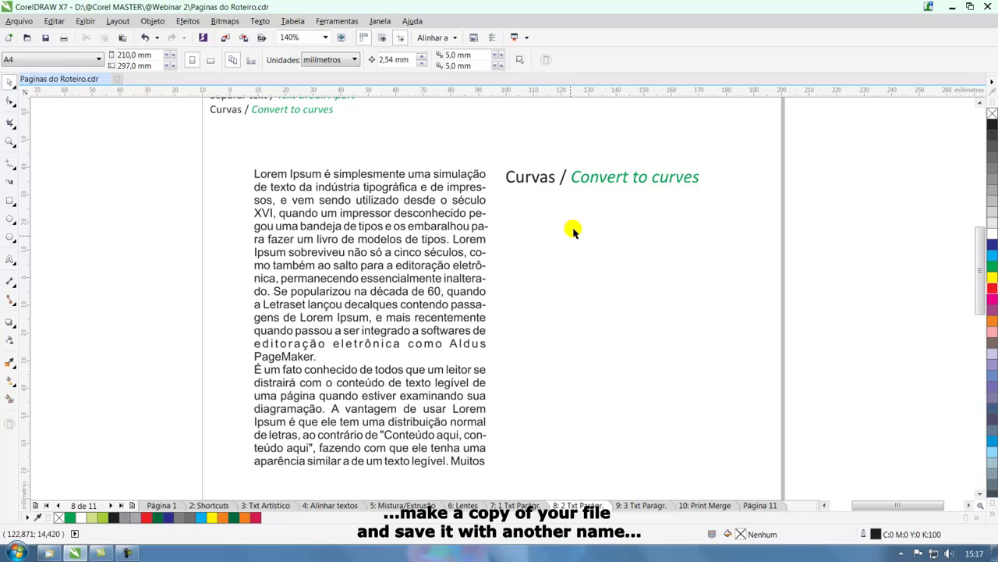
# Step: Shift the converted "Curvas / Convert to curves" group very slightly and deselect it
pyautogui.click(589, 179)
pyautogui.moveTo(589, 179); pyautogui.dragTo(591, 178)
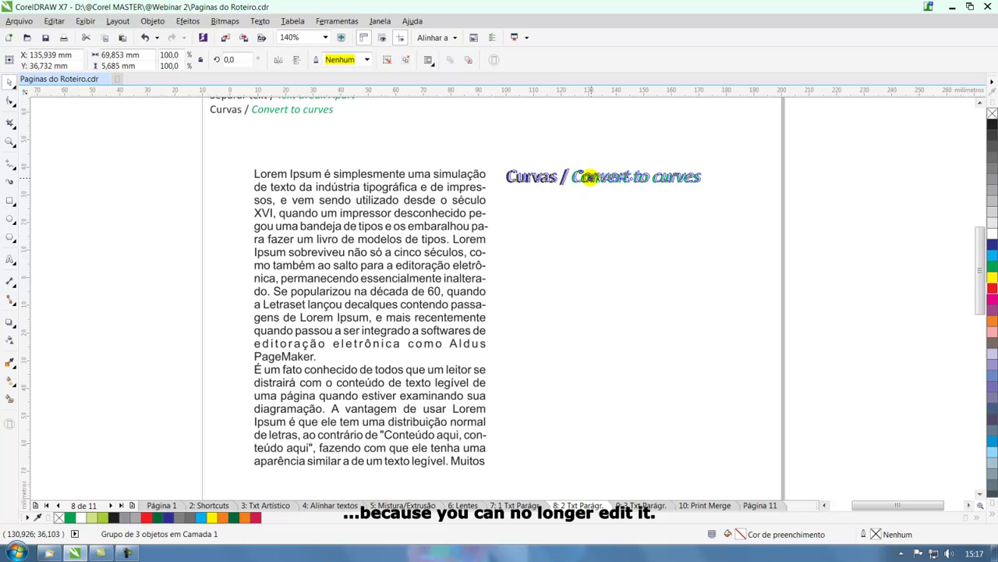
pyautogui.click(577, 249)
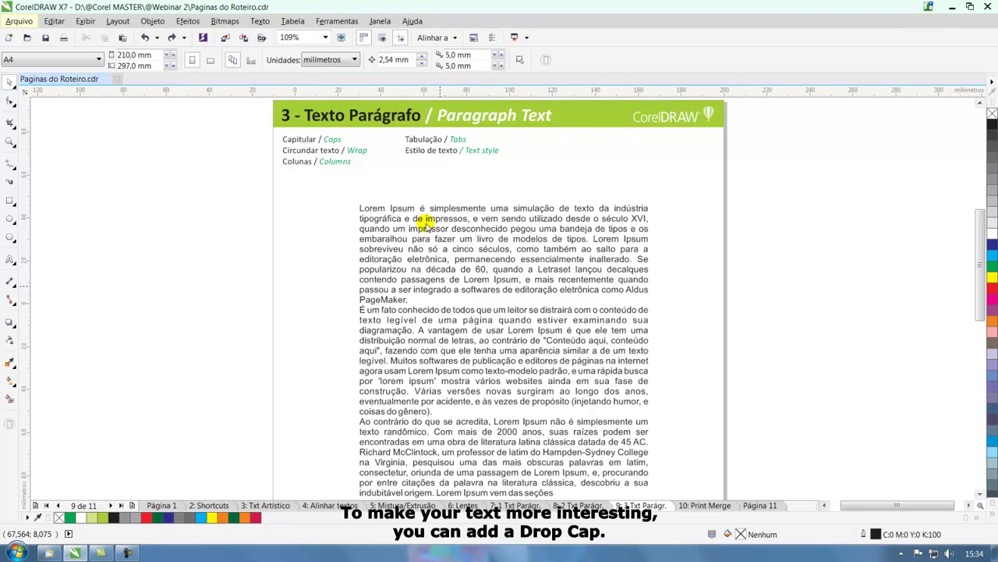
# Step: Preview a three-line drop cap (Capitulação) on every paragraph of the page 9 text frame, and cancel it
pyautogui.click(372, 209)
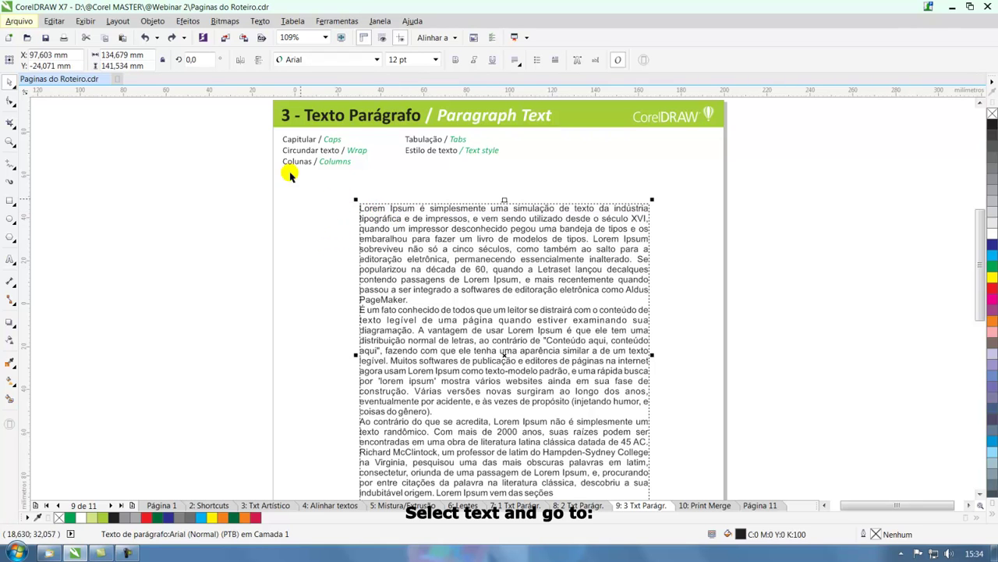
pyautogui.click(261, 21)
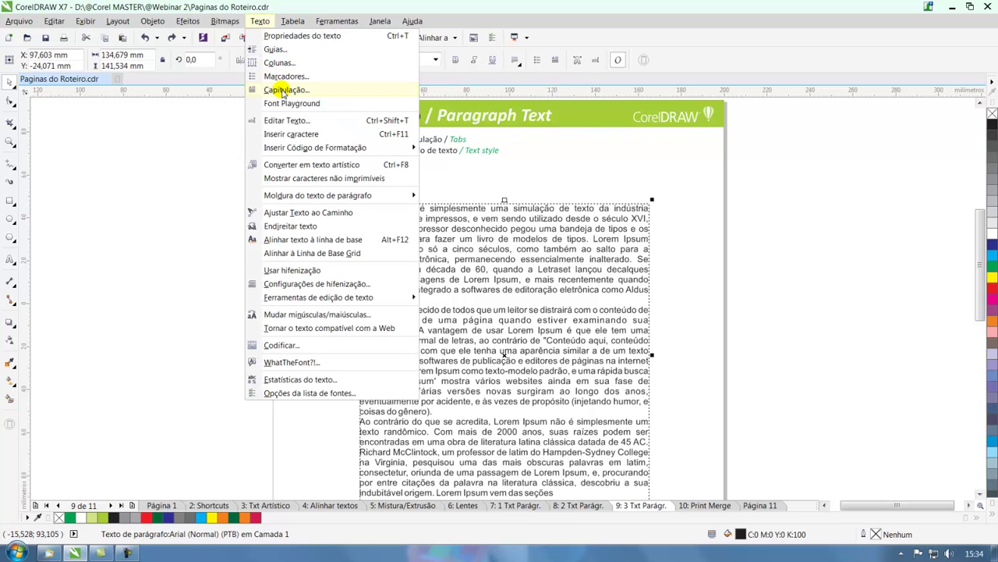
pyautogui.click(283, 90)
pyautogui.moveTo(265, 186); pyautogui.dragTo(265, 207)
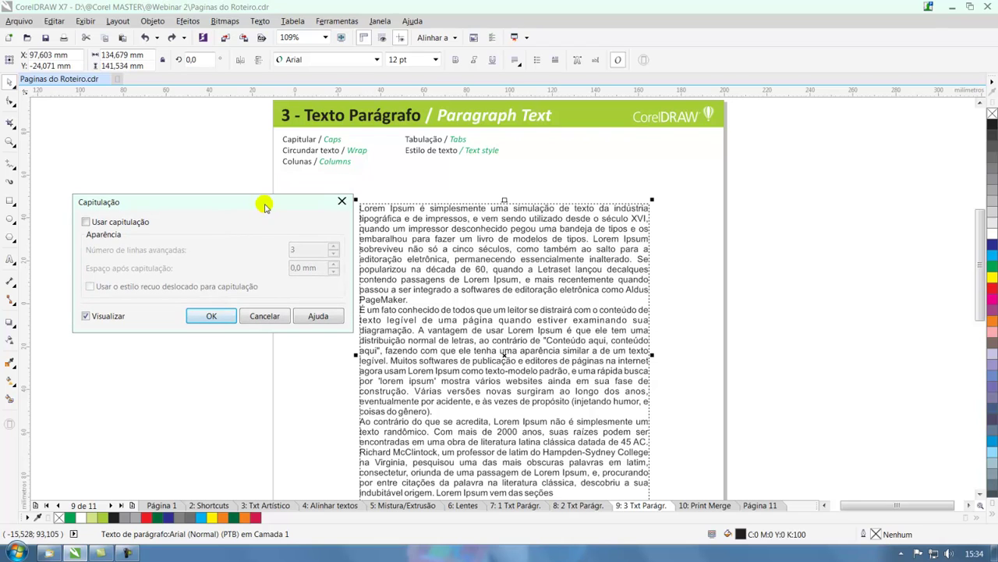
pyautogui.click(85, 223)
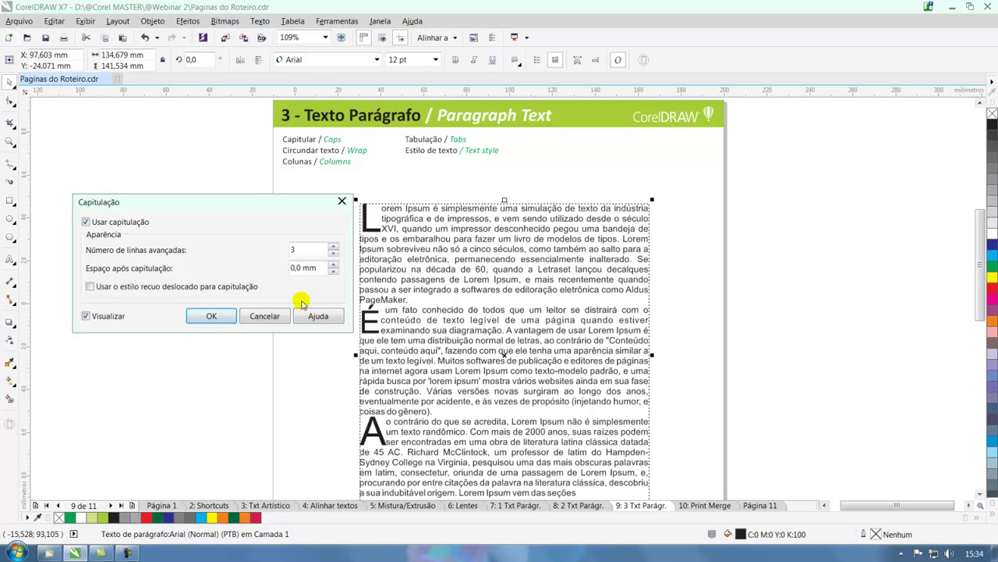
pyautogui.click(264, 316)
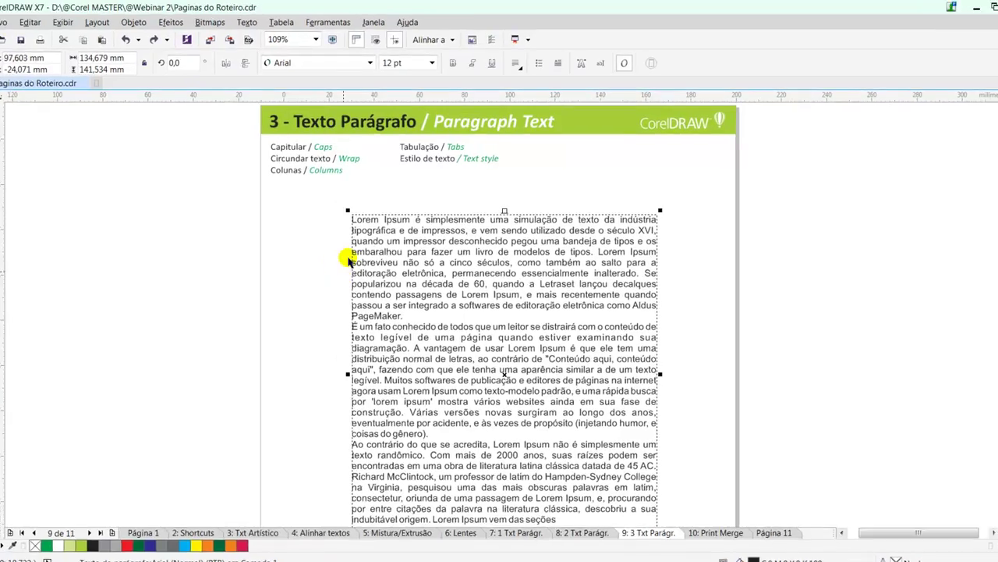
# Step: Select only the initial L of the first paragraph and turn on the drop cap for that paragraph
pyautogui.doubleClick(362, 208)
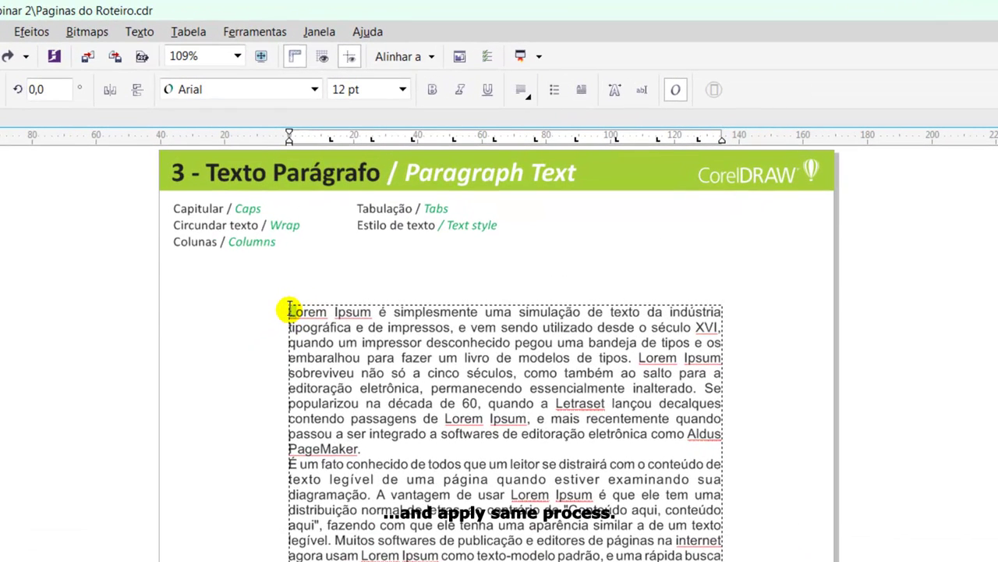
pyautogui.moveTo(289, 311); pyautogui.dragTo(297, 312)
pyautogui.click(139, 32)
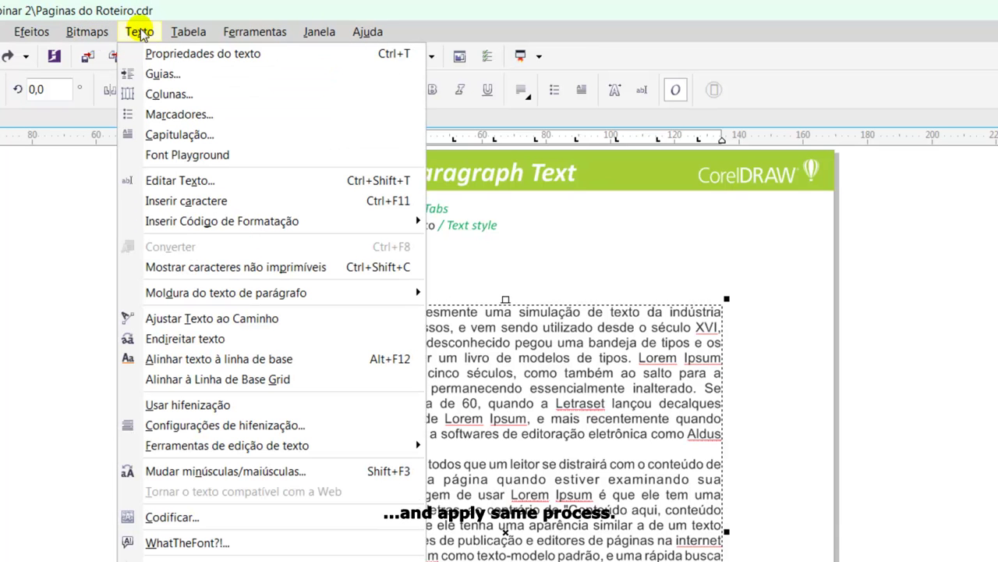
pyautogui.click(156, 135)
pyautogui.click(63, 331)
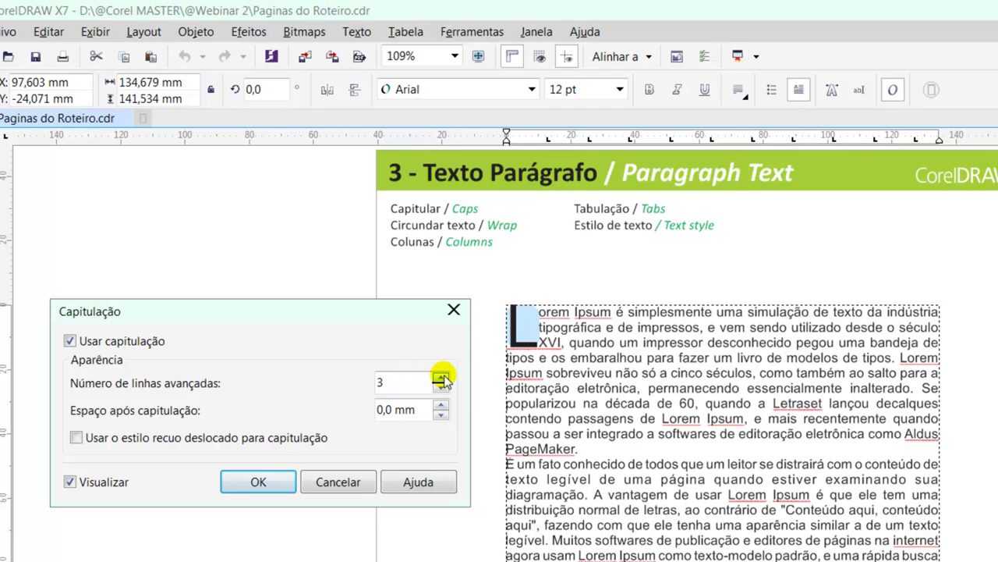
# Step: Apply the drop cap at 2 lines with 5 mm of space after it, and undo it
pyautogui.click(441, 377)
pyautogui.click(442, 388)
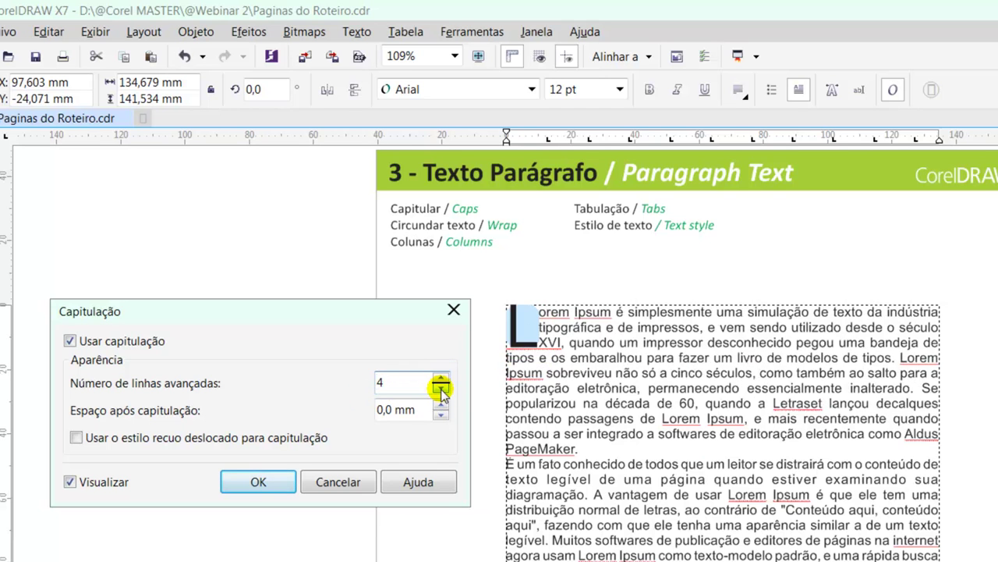
pyautogui.click(441, 389)
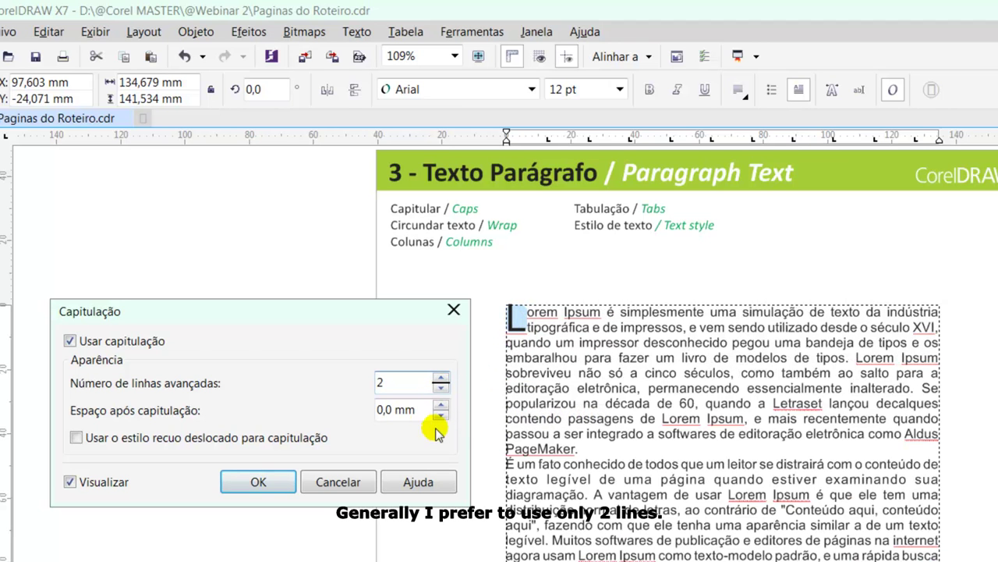
pyautogui.moveTo(416, 408); pyautogui.dragTo(345, 411)
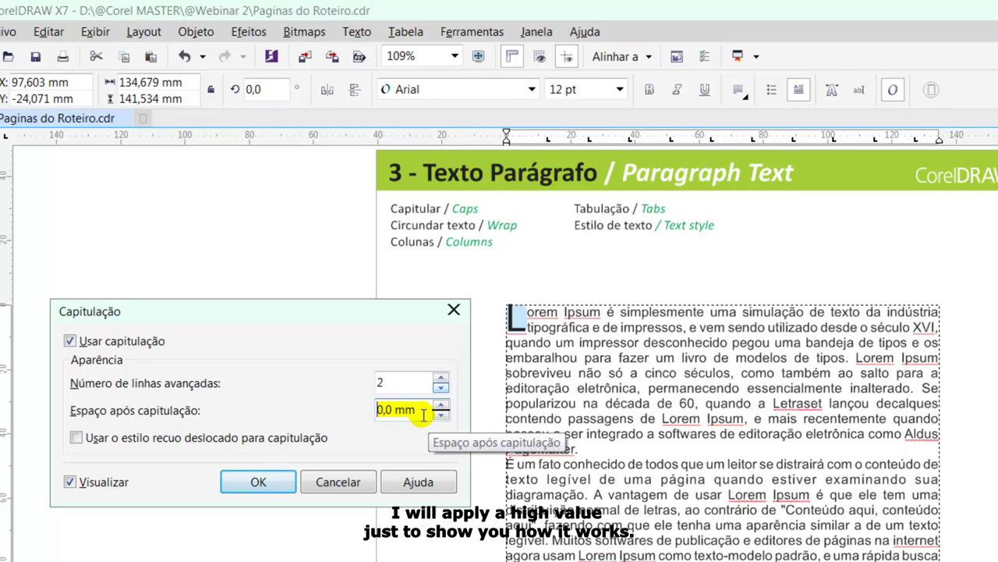
pyautogui.write('5')
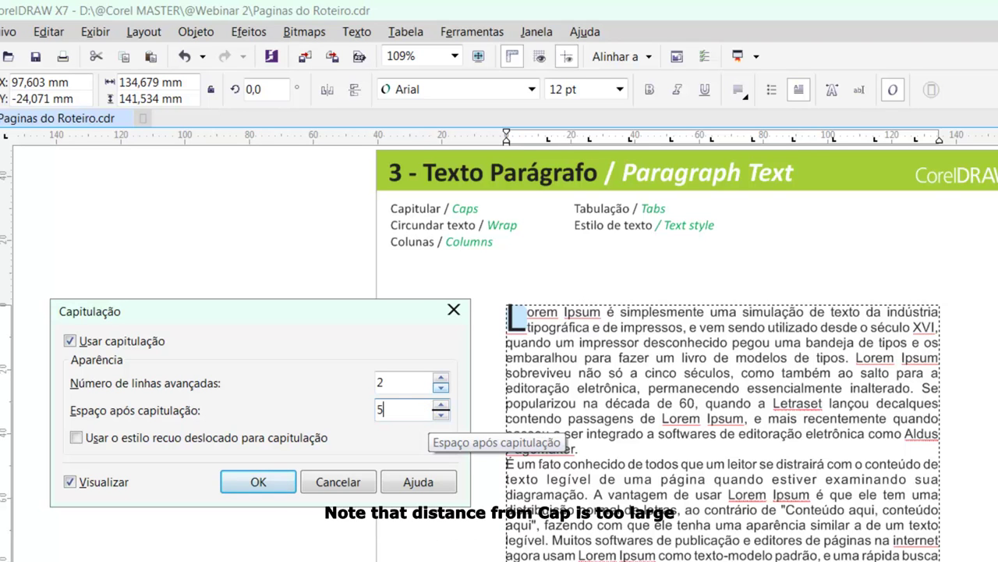
pyautogui.click(261, 480)
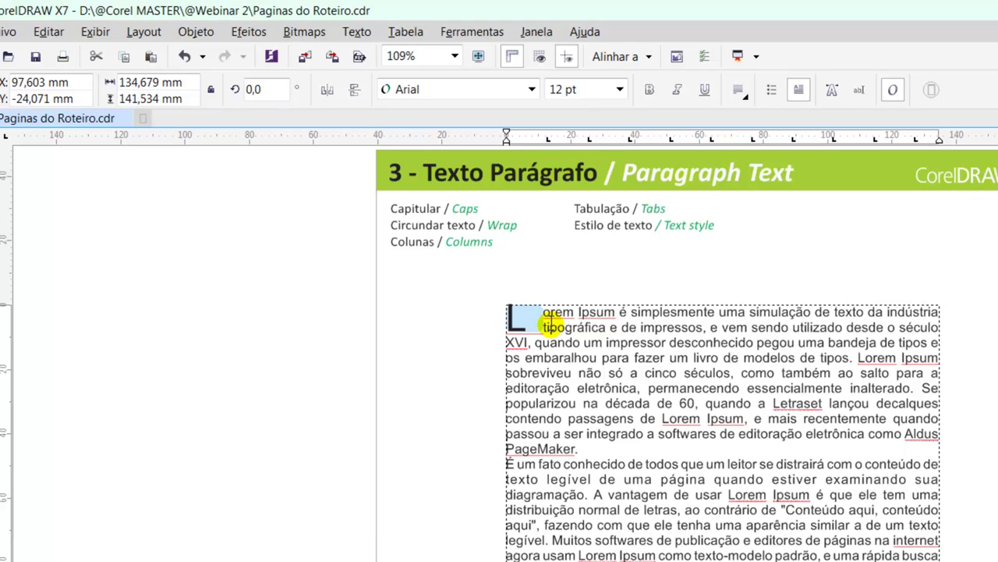
pyautogui.hotkey('ctrl', 'z')
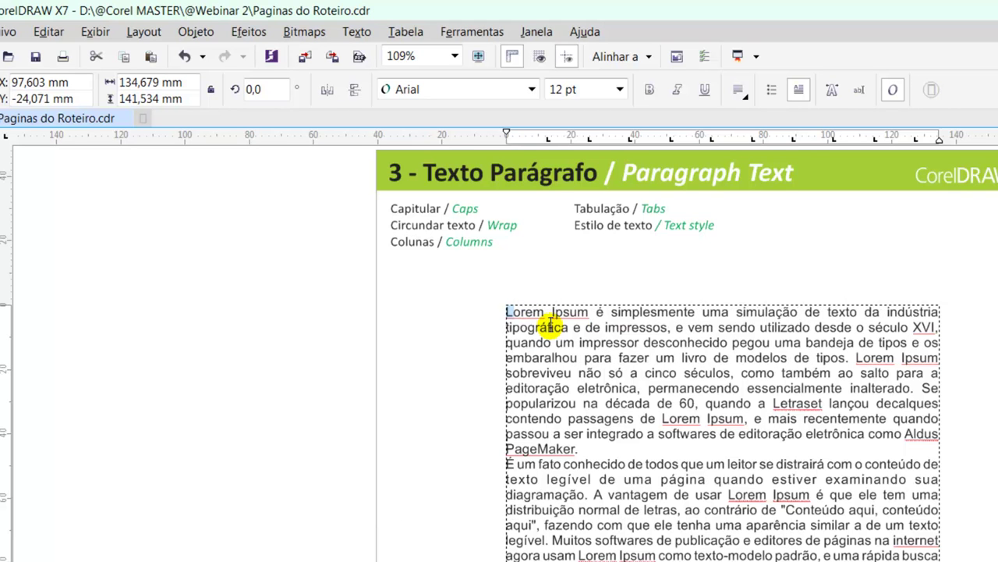
# Step: Apply a drop cap to the first paragraph, 2 lines high with 0.0 mm of space after it
pyautogui.click(504, 310)
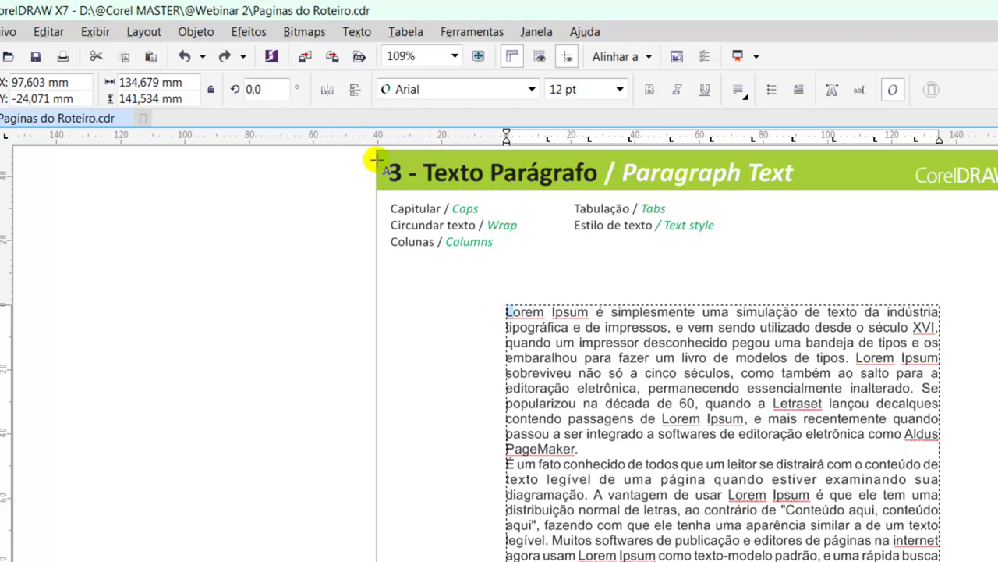
pyautogui.click(356, 33)
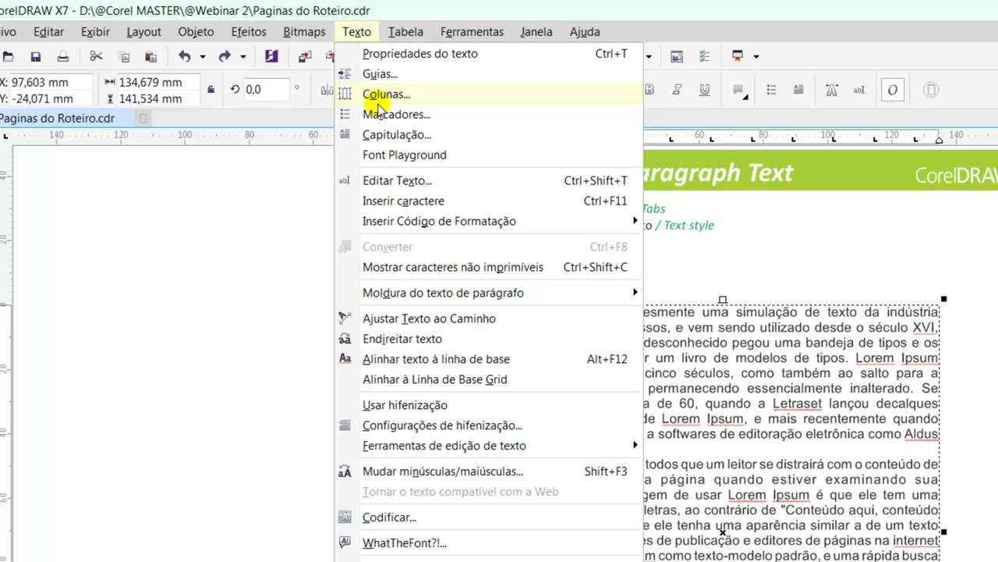
pyautogui.click(379, 136)
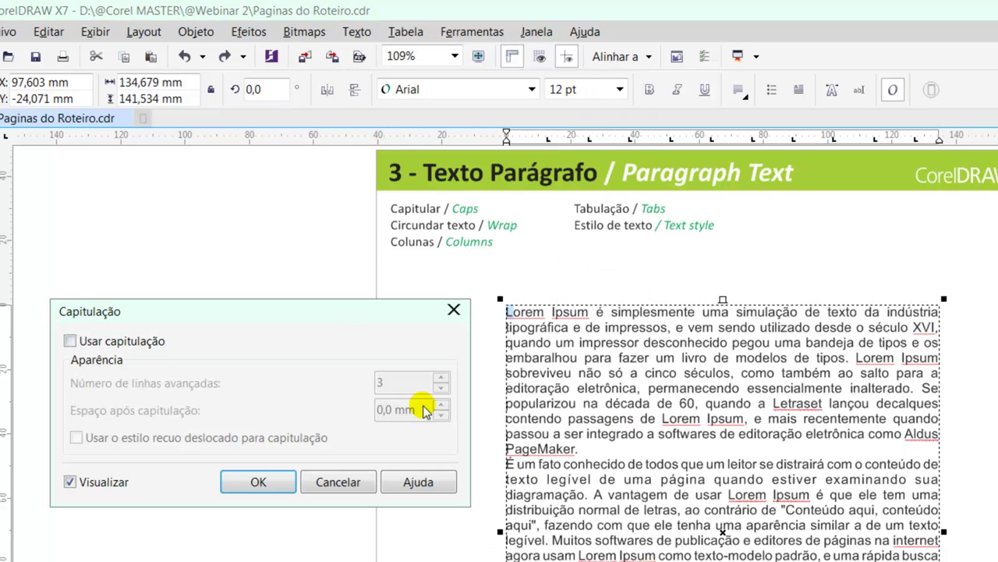
pyautogui.click(70, 341)
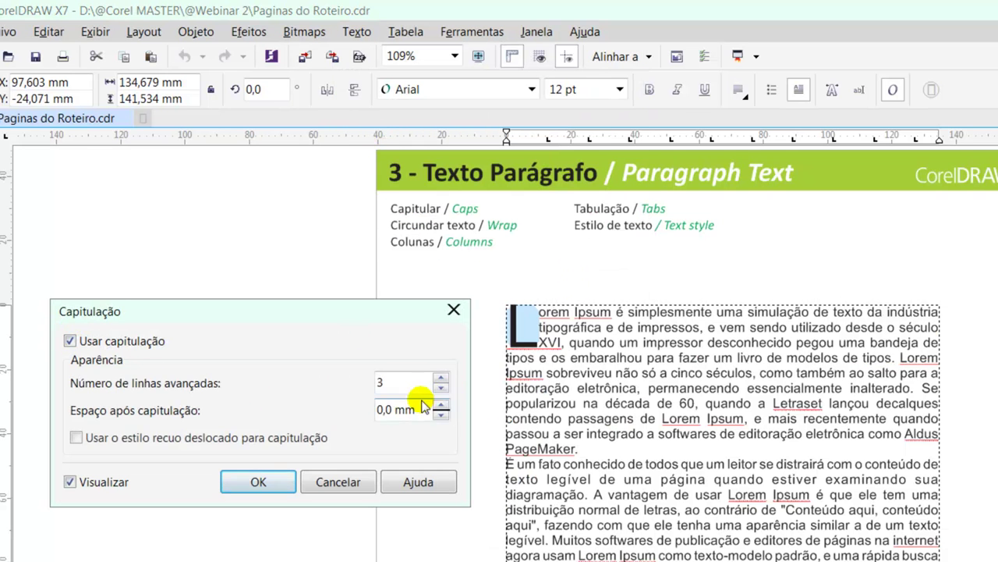
pyautogui.click(440, 378)
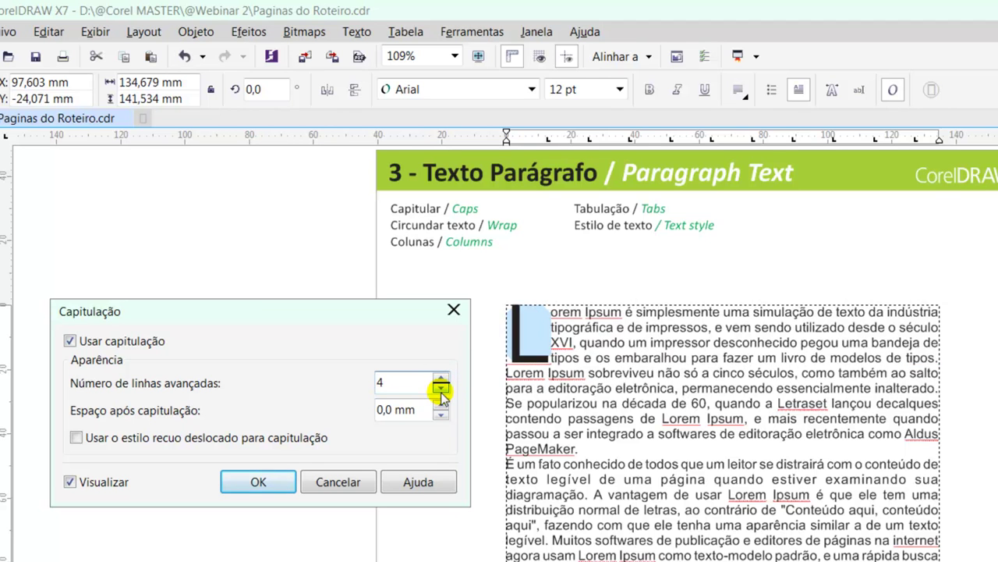
pyautogui.click(442, 388)
pyautogui.click(441, 387)
pyautogui.press('Tab')
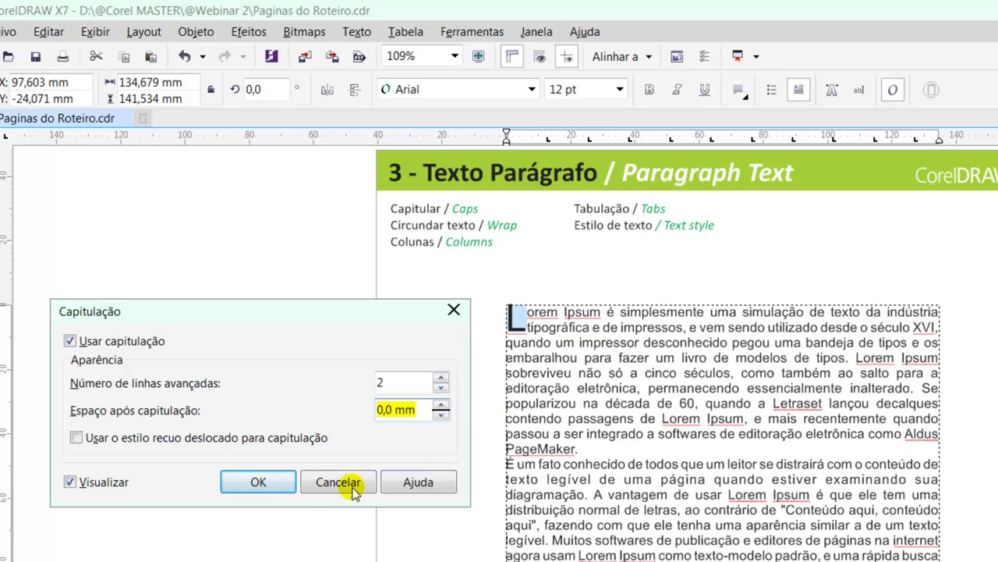
pyautogui.click(259, 483)
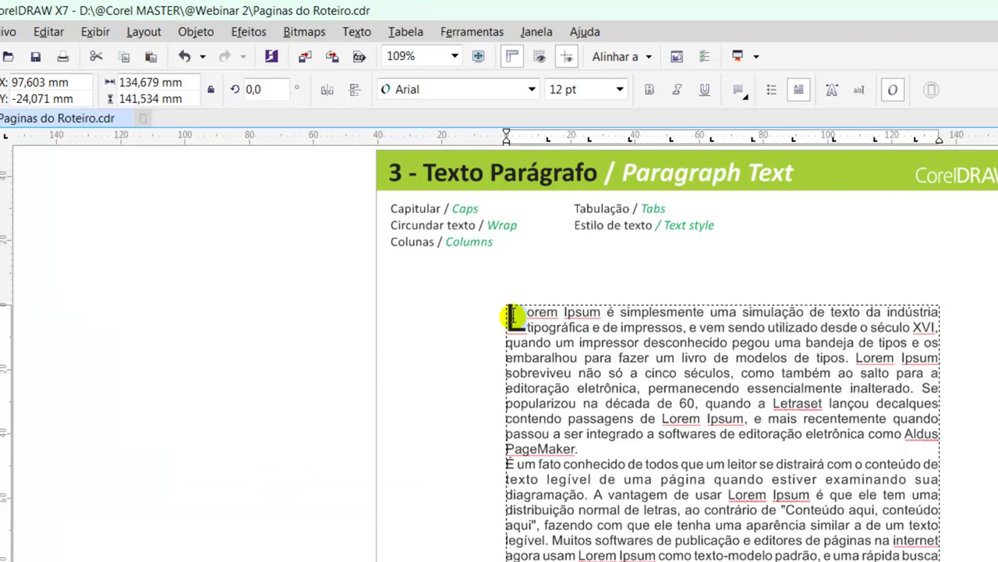
# Step: Format only the drop cap L of the first paragraph in cyan, bold and a decorative script font
pyautogui.click(458, 365)
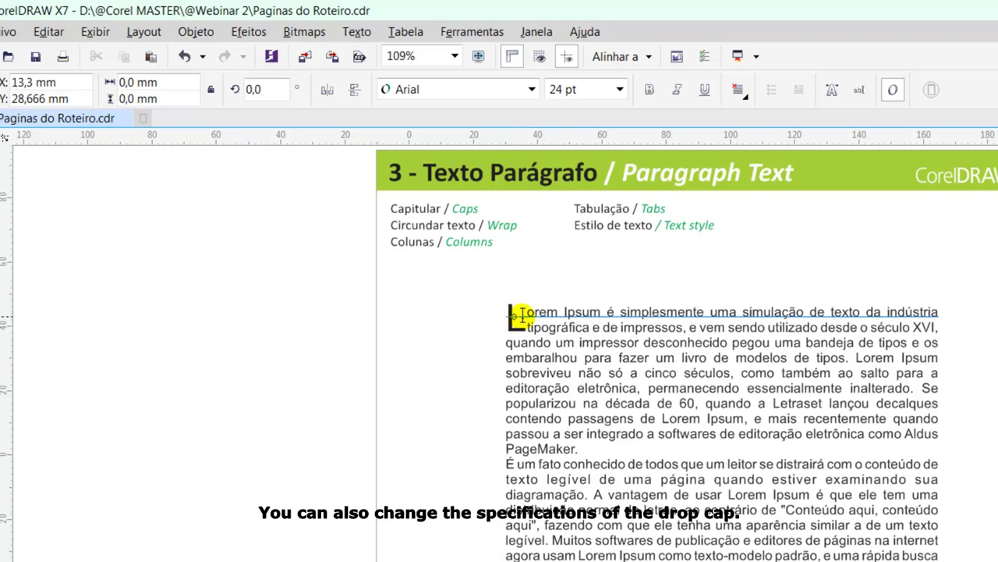
pyautogui.click(528, 316)
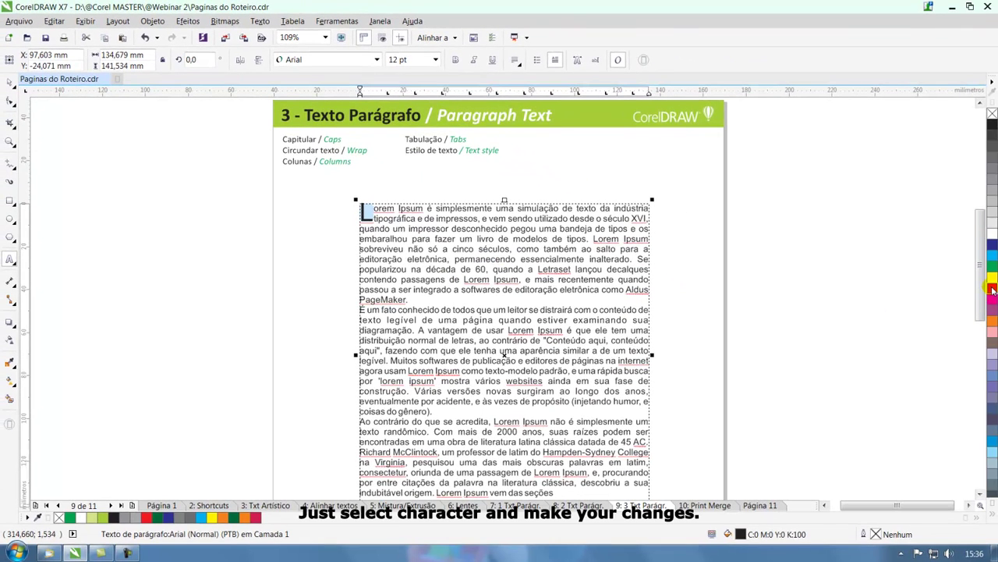
pyautogui.click(993, 289)
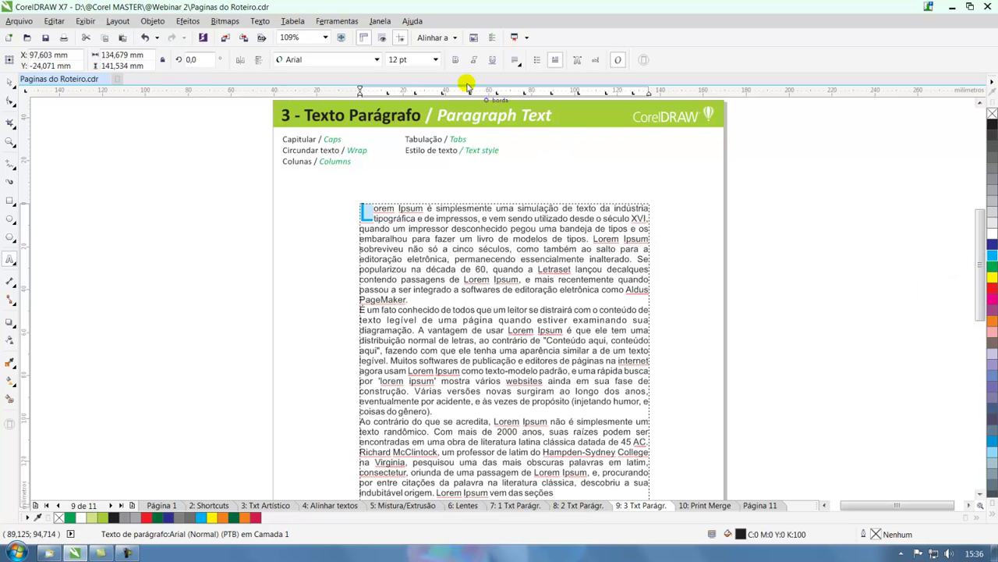
pyautogui.click(456, 61)
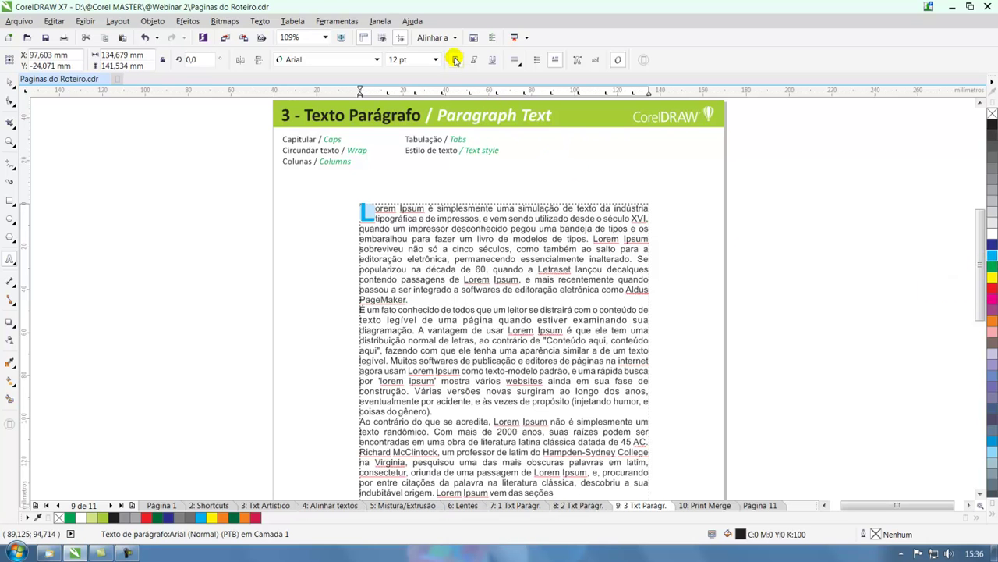
pyautogui.click(376, 59)
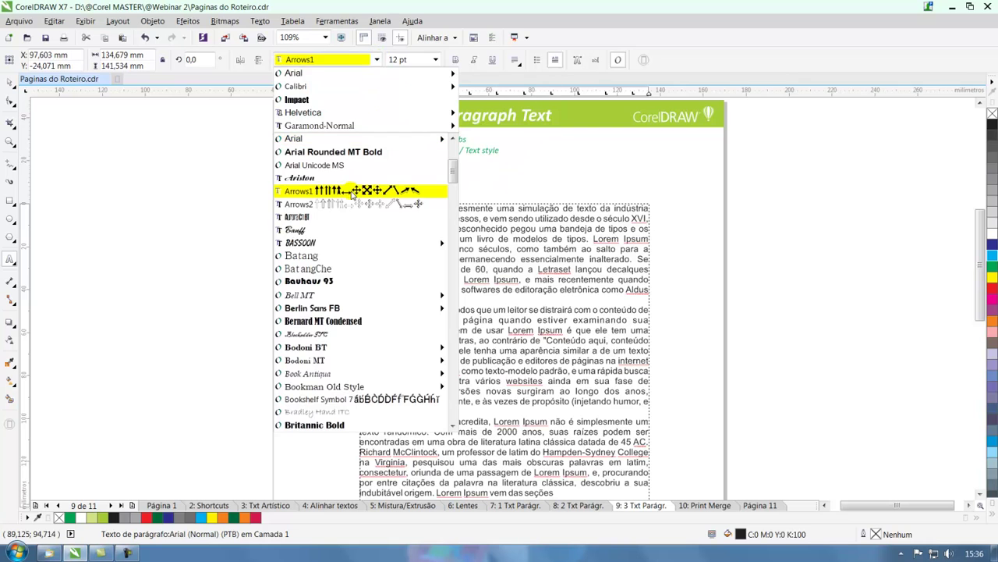
pyautogui.press('Escape')
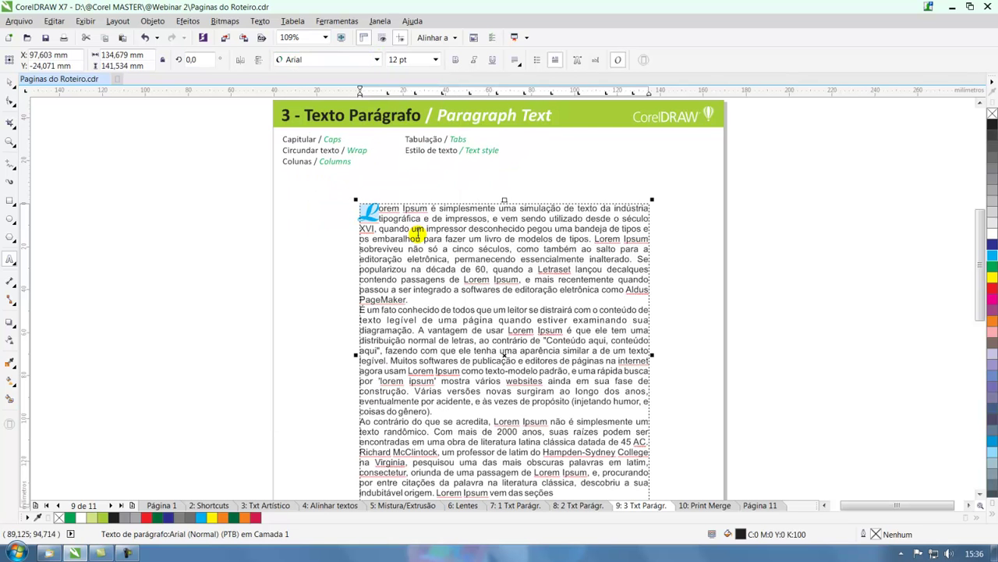
# Step: Place the penguin picture over the left edge of the text frame, beside the second paragraph
pyautogui.hotkey('shift', 'F4')
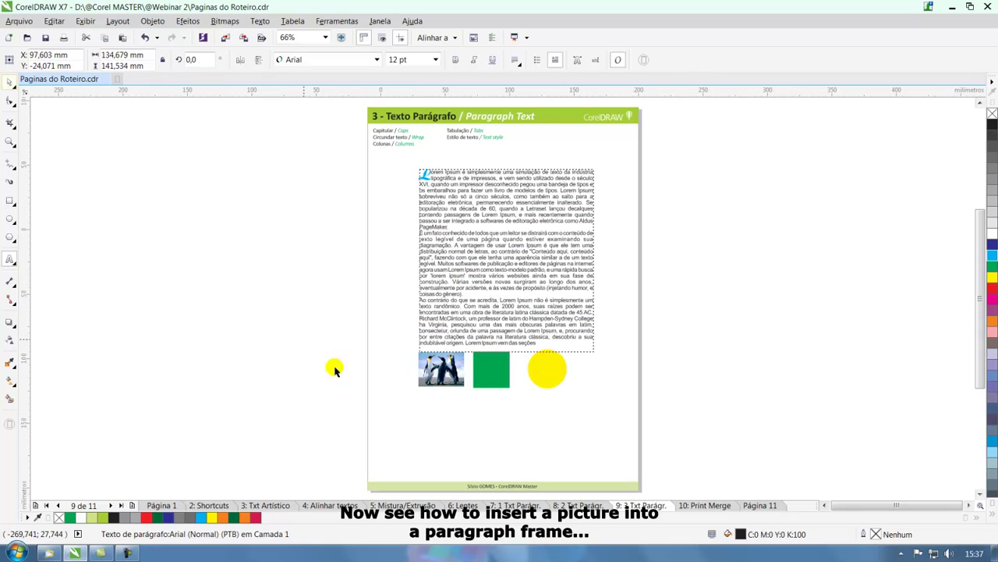
pyautogui.moveTo(441, 367); pyautogui.dragTo(430, 253)
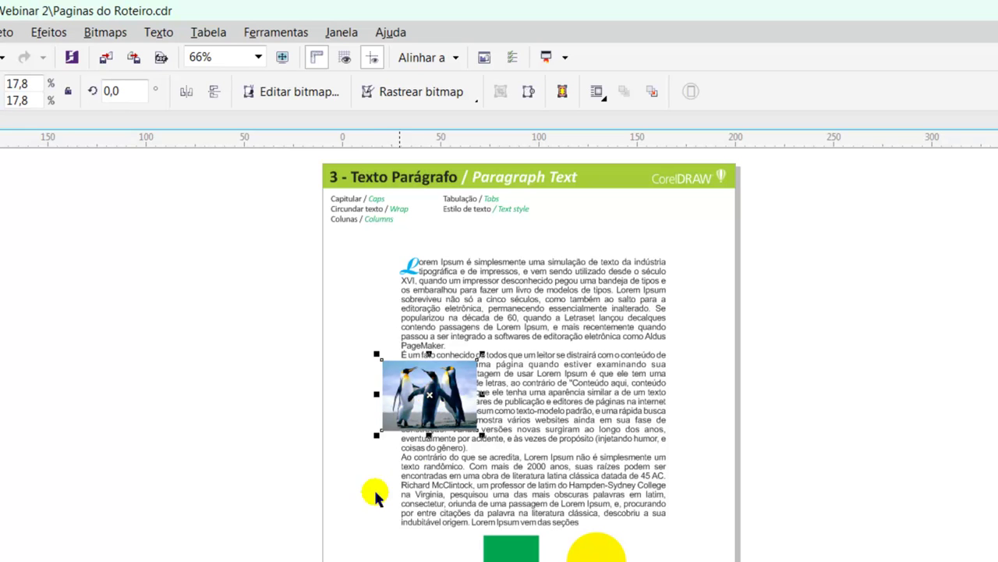
pyautogui.moveTo(434, 400); pyautogui.dragTo(427, 402)
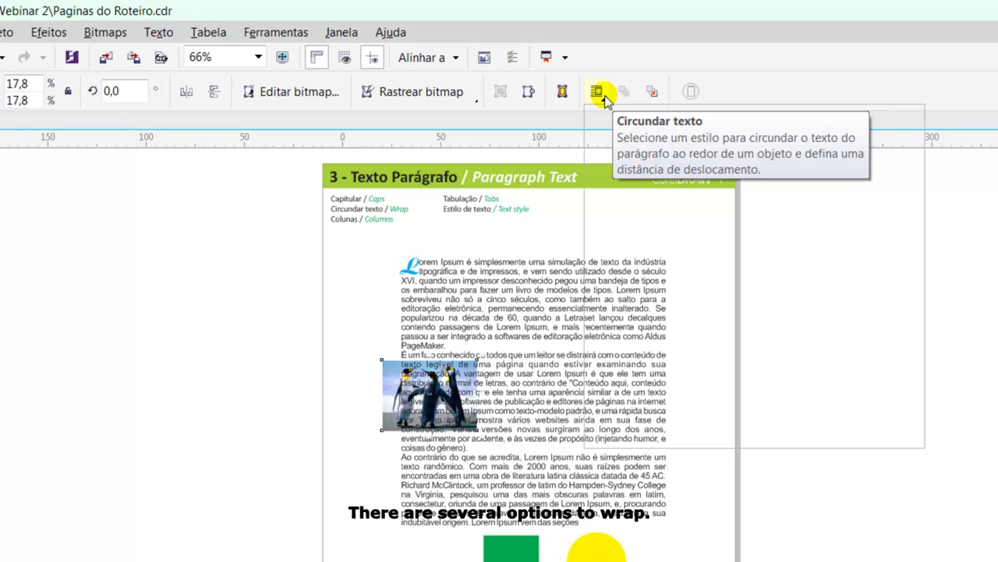
# Step: Wrap the text around the penguin picture with the Contorno style Texto espaçado, and reposition the picture over the frame's left edge
pyautogui.click(598, 92)
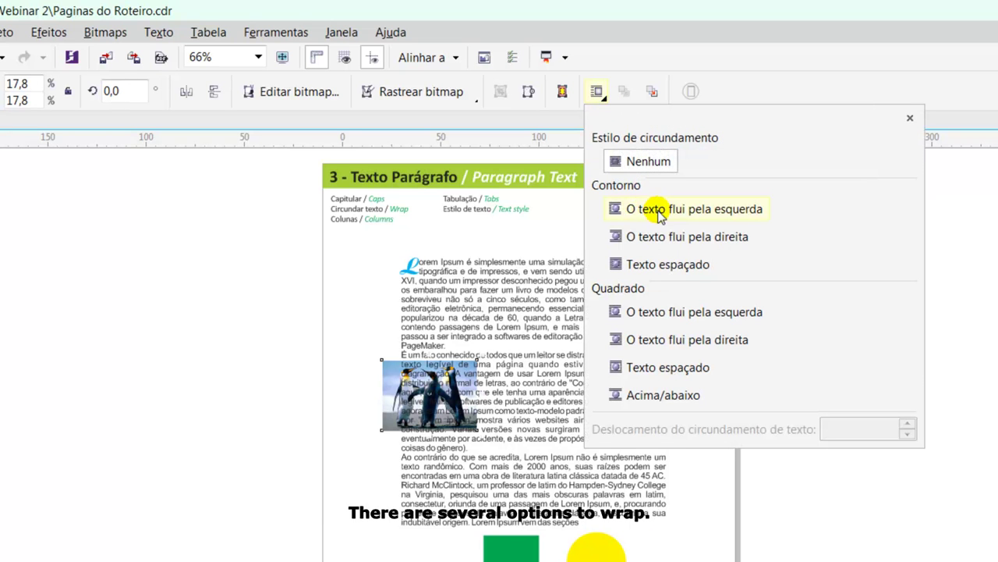
pyautogui.click(659, 210)
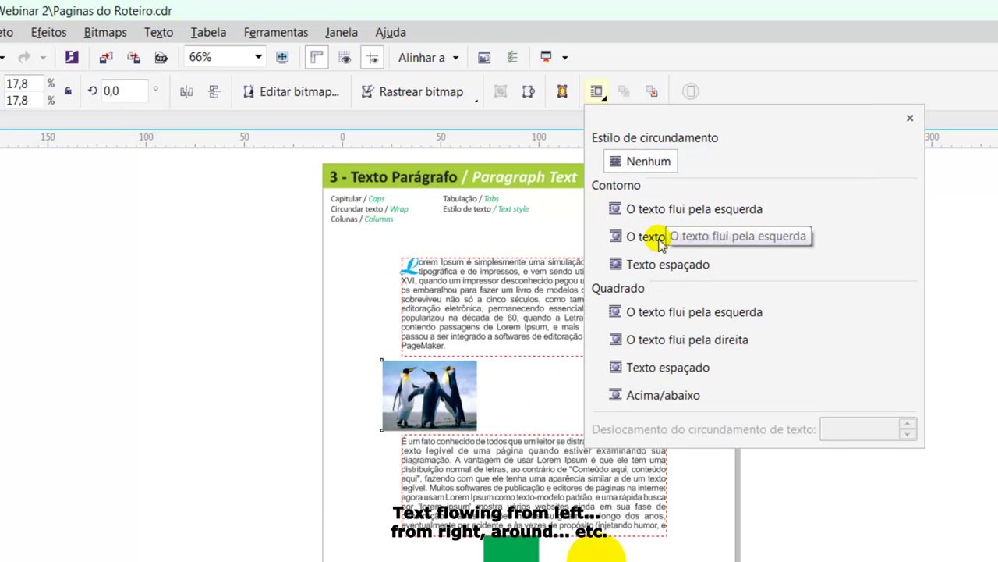
pyautogui.click(660, 239)
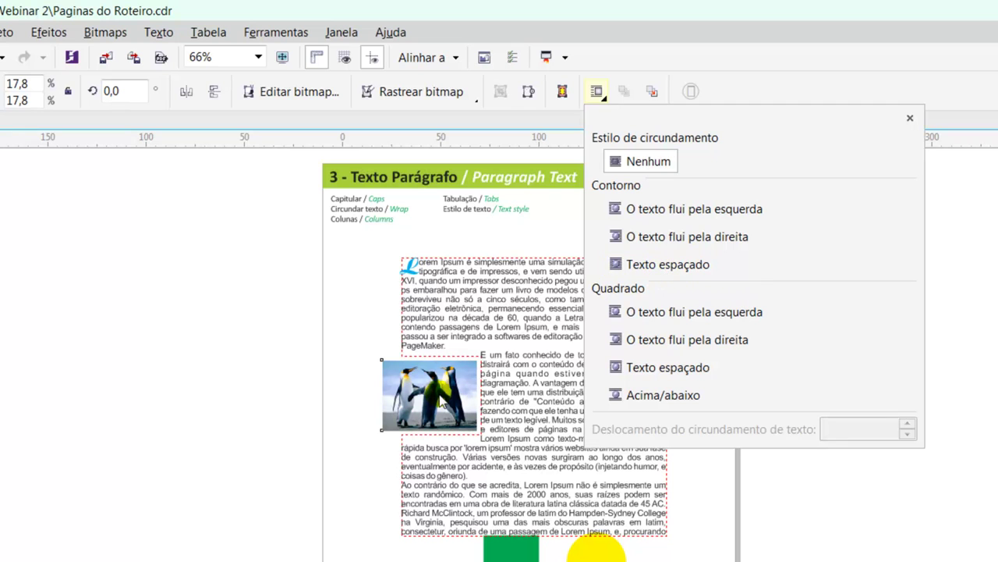
pyautogui.click(663, 266)
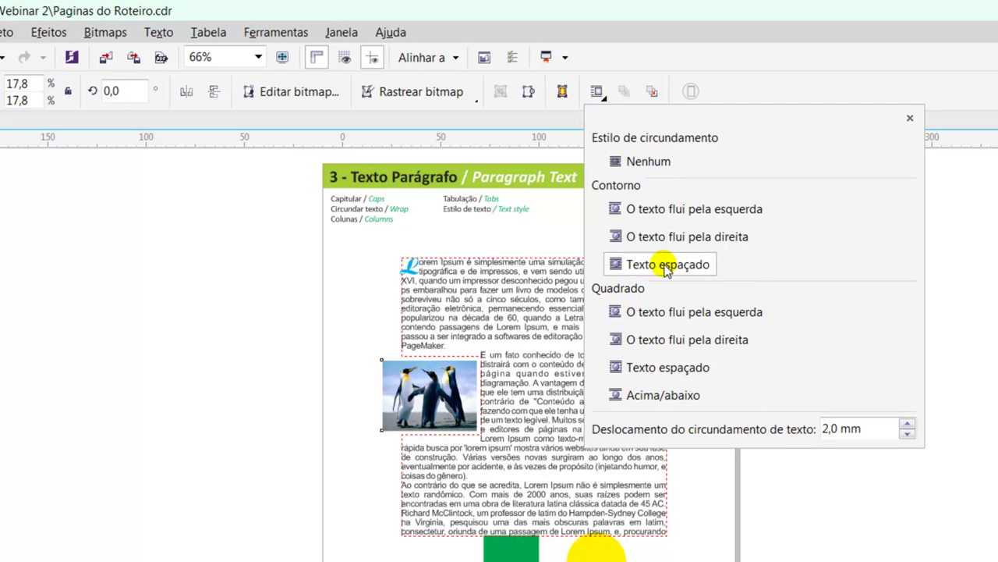
pyautogui.moveTo(465, 390); pyautogui.dragTo(579, 410)
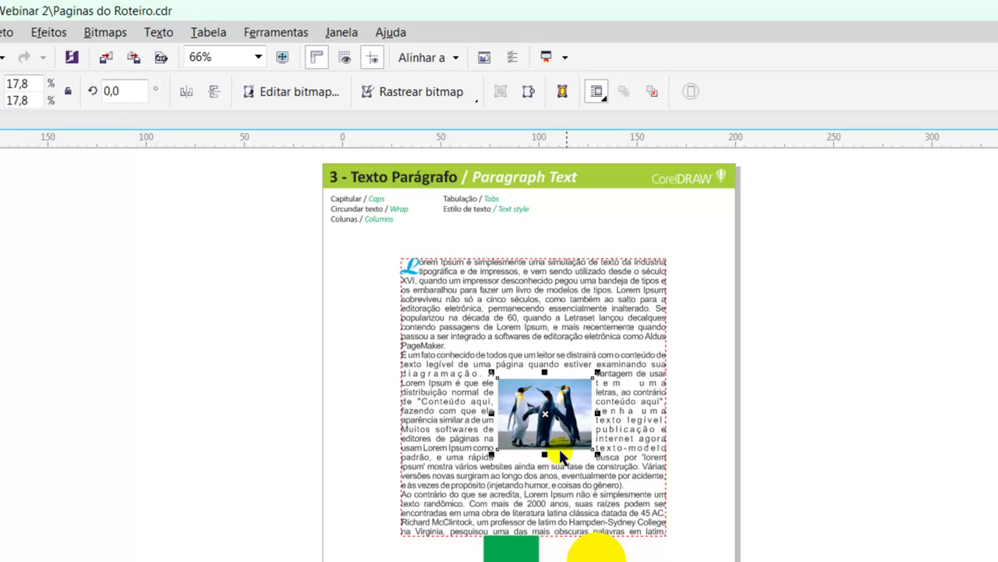
pyautogui.moveTo(549, 414); pyautogui.dragTo(391, 392)
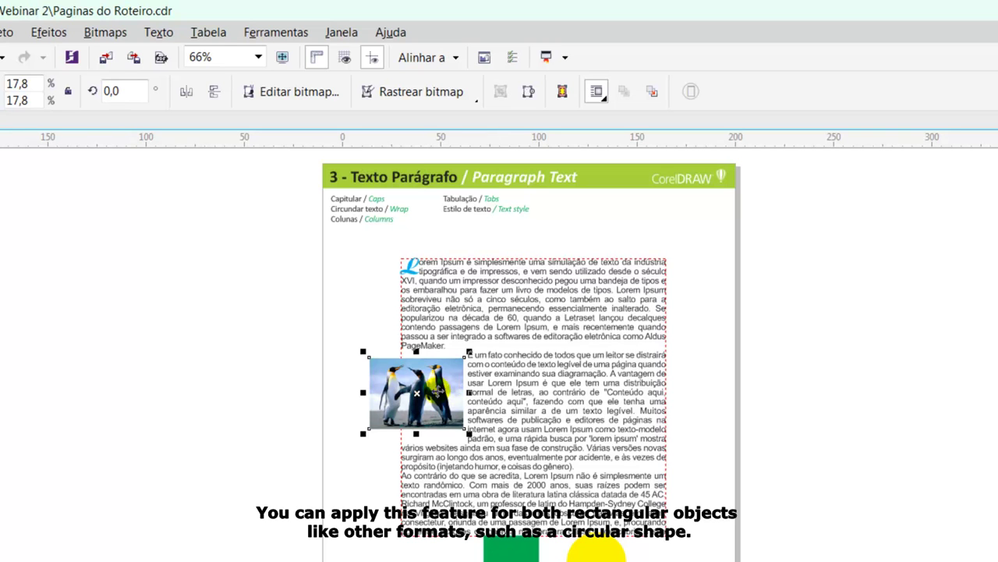
# Step: Place the yellow circle over the right side of the text, enlarged to 126,7%, and apply the Contorno wrap style Texto espaçado
pyautogui.press('F7')
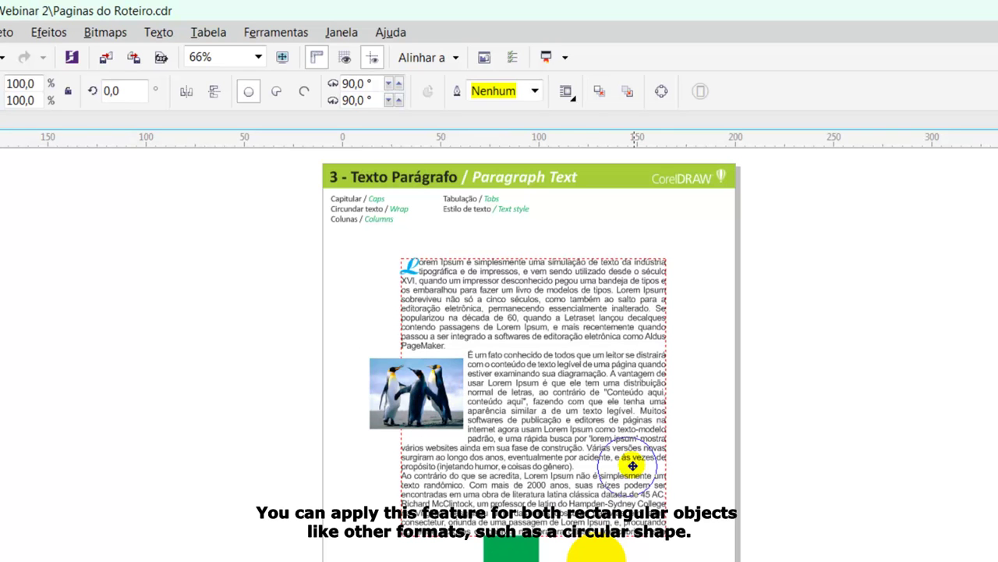
pyautogui.moveTo(606, 446); pyautogui.dragTo(647, 487)
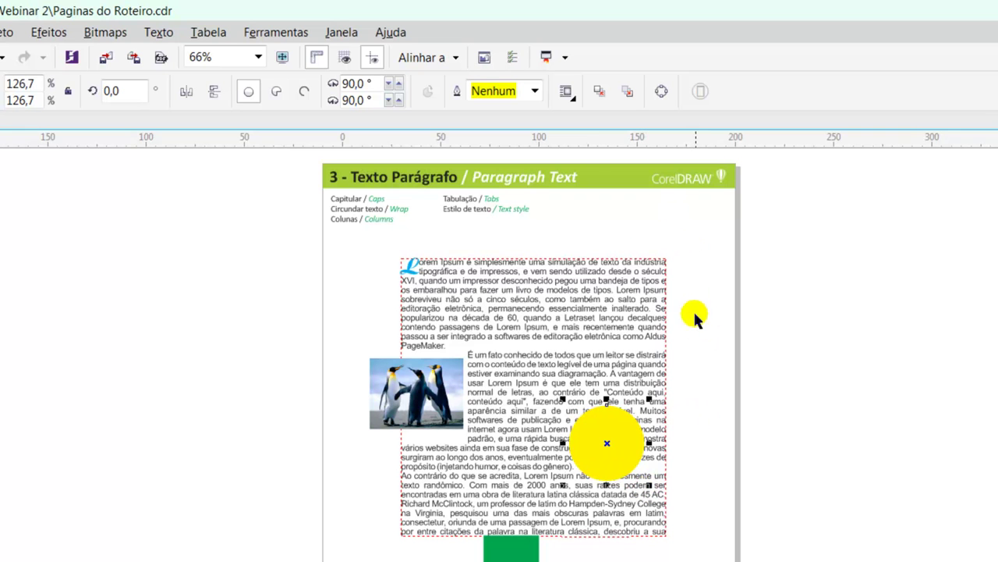
pyautogui.click(566, 92)
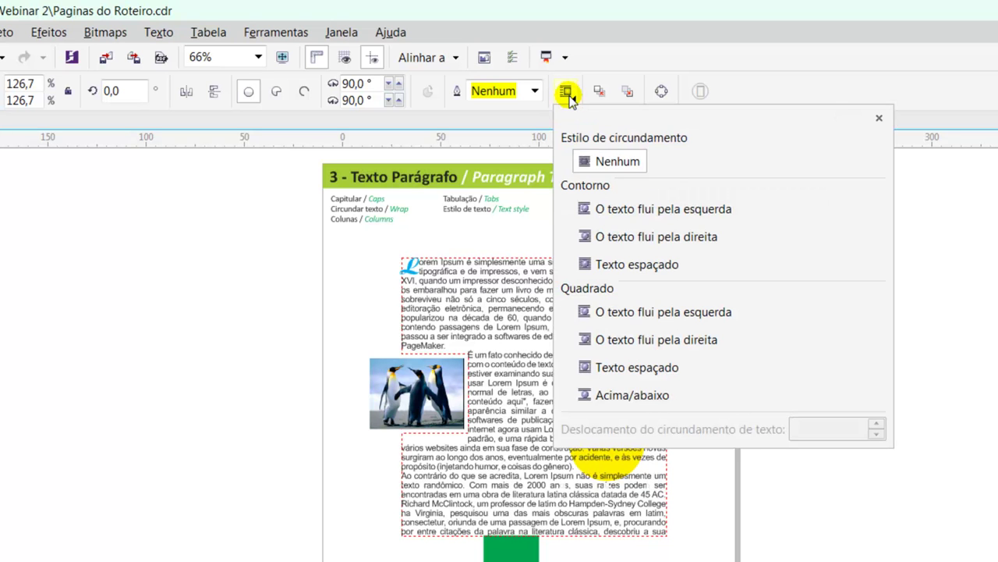
pyautogui.click(629, 266)
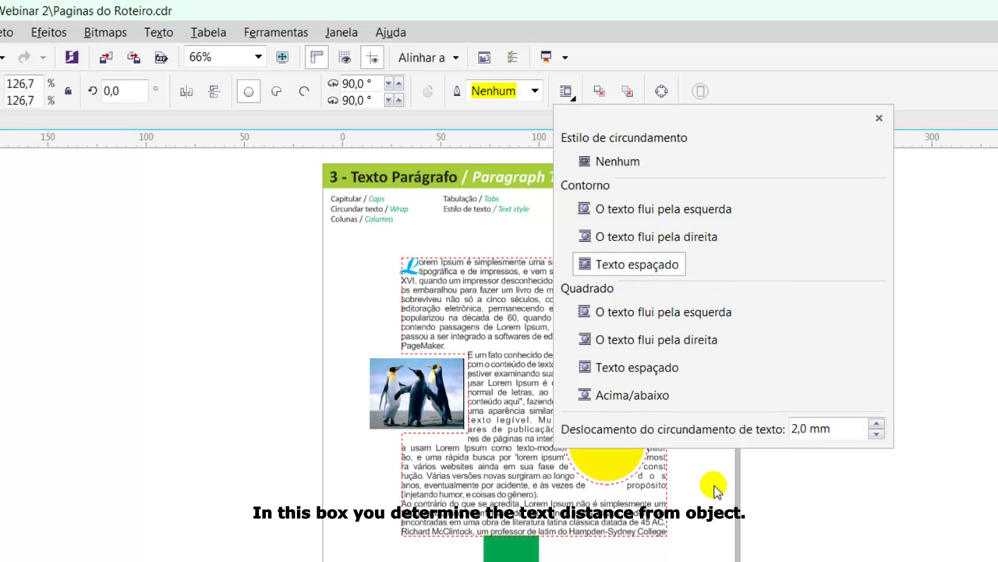
# Step: Set the yellow circle's text wrap offset to 3,8 mm
pyautogui.click(876, 425)
pyautogui.click(875, 425)
pyautogui.click(875, 425)
pyautogui.click(876, 425)
pyautogui.click(875, 425)
pyautogui.click(875, 425)
pyautogui.click(875, 425)
pyautogui.click(875, 425)
pyautogui.click(875, 425)
pyautogui.click(875, 425)
pyautogui.click(875, 425)
pyautogui.click(875, 425)
pyautogui.click(876, 425)
pyautogui.click(876, 425)
pyautogui.click(875, 425)
pyautogui.scroll(5, 841, 430)
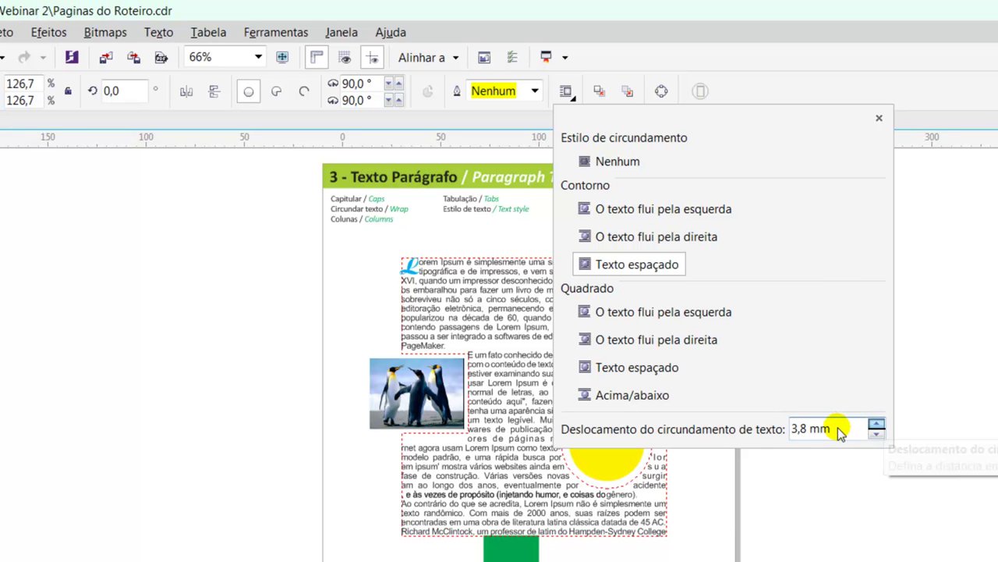
pyautogui.click(815, 514)
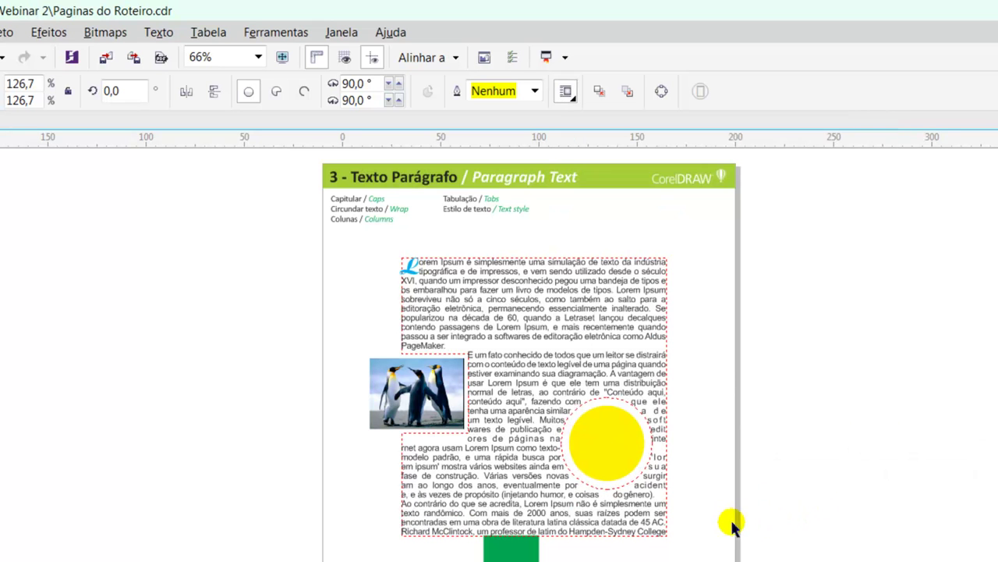
pyautogui.press('Escape')
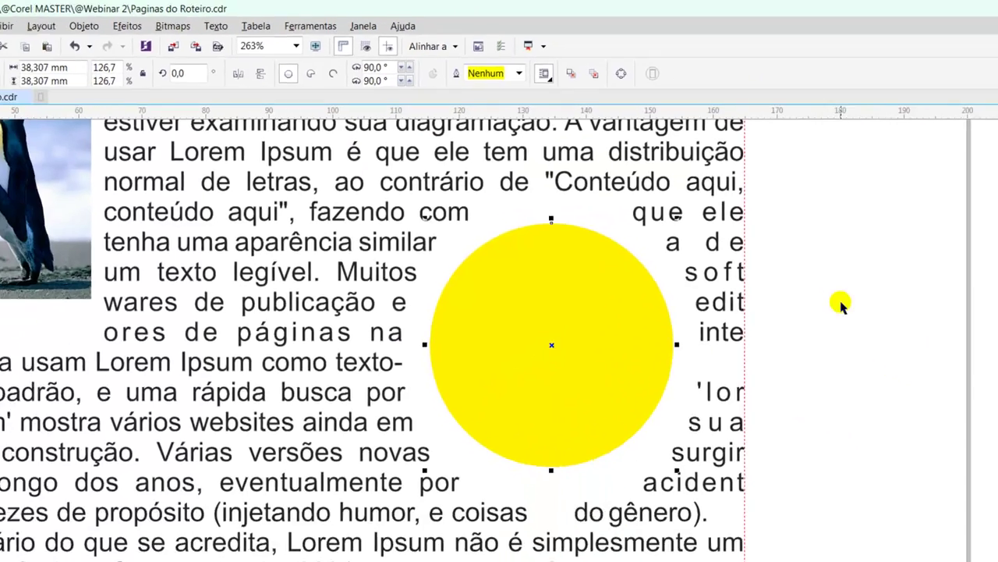
# Step: Move the wrapped yellow circle left within the text, and again up to the frame's right edge
pyautogui.click(929, 374)
pyautogui.click(602, 398)
pyautogui.moveTo(553, 260); pyautogui.dragTo(479, 305)
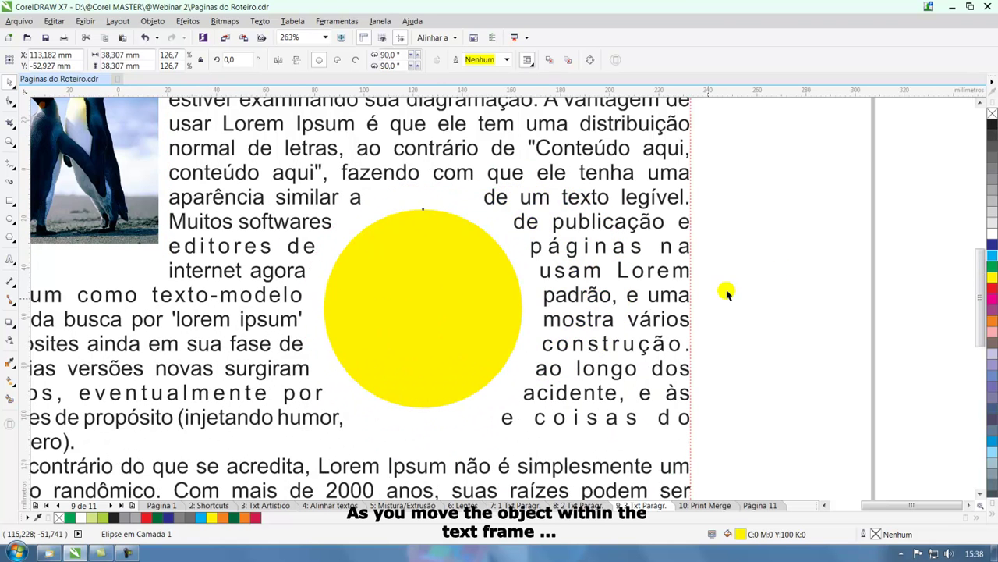
pyautogui.press('F3')
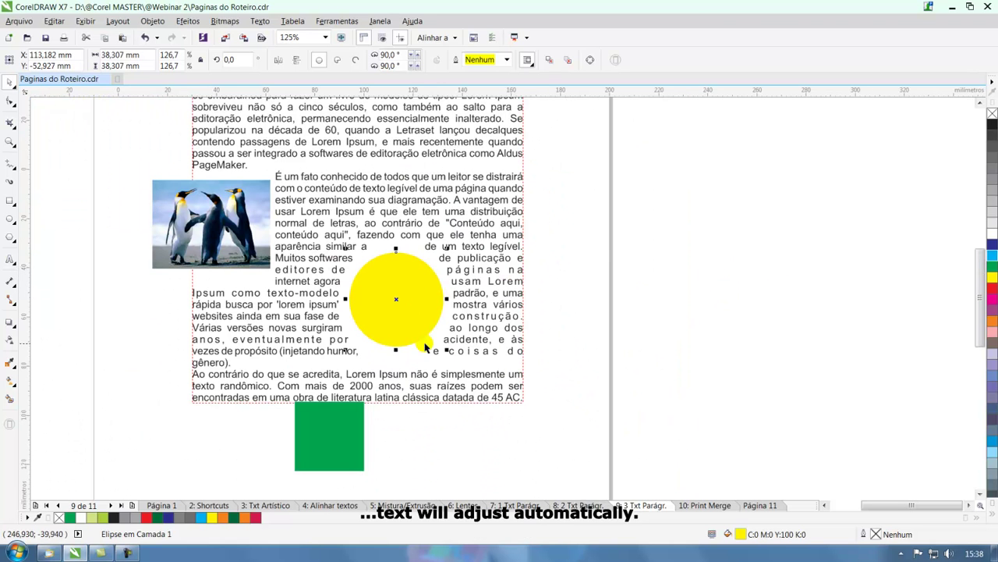
pyautogui.moveTo(408, 295); pyautogui.dragTo(478, 245)
# Step: Move the green square off the page to the right, and the yellow circle out of the text frame to its right
pyautogui.moveTo(318, 453); pyautogui.dragTo(655, 336)
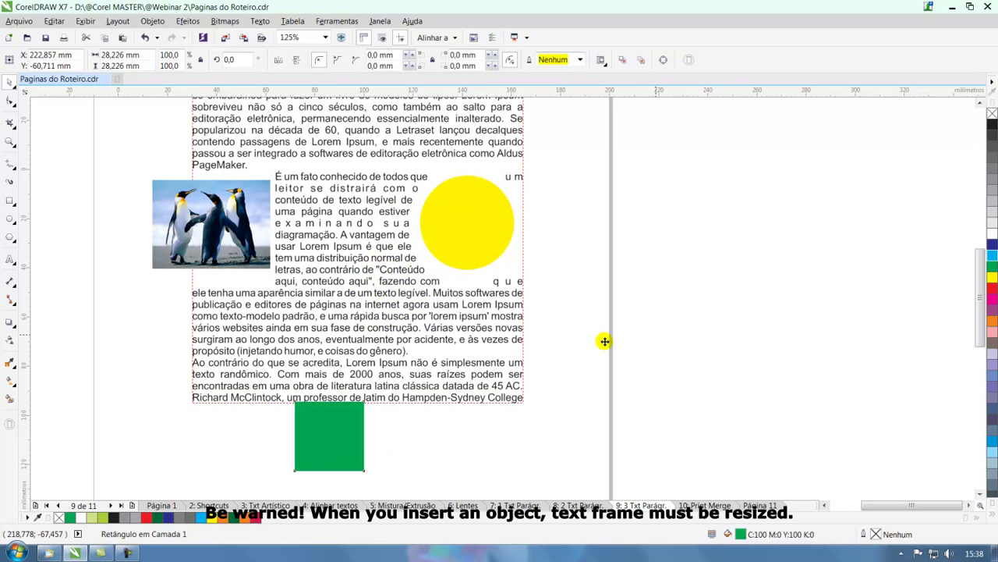
pyautogui.click(411, 331)
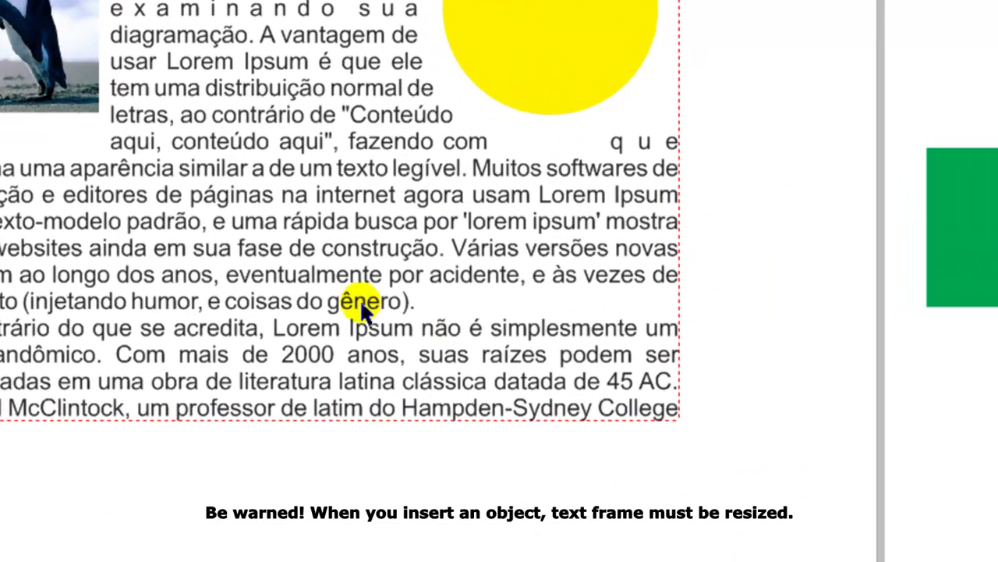
pyautogui.click(362, 303)
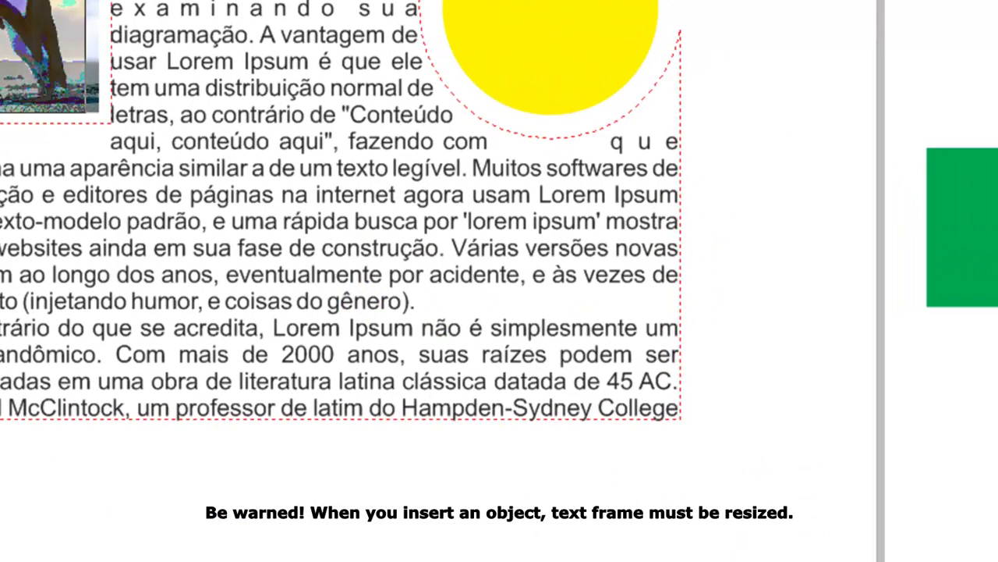
pyautogui.click(564, 17)
pyautogui.moveTo(564, 17); pyautogui.dragTo(651, 110)
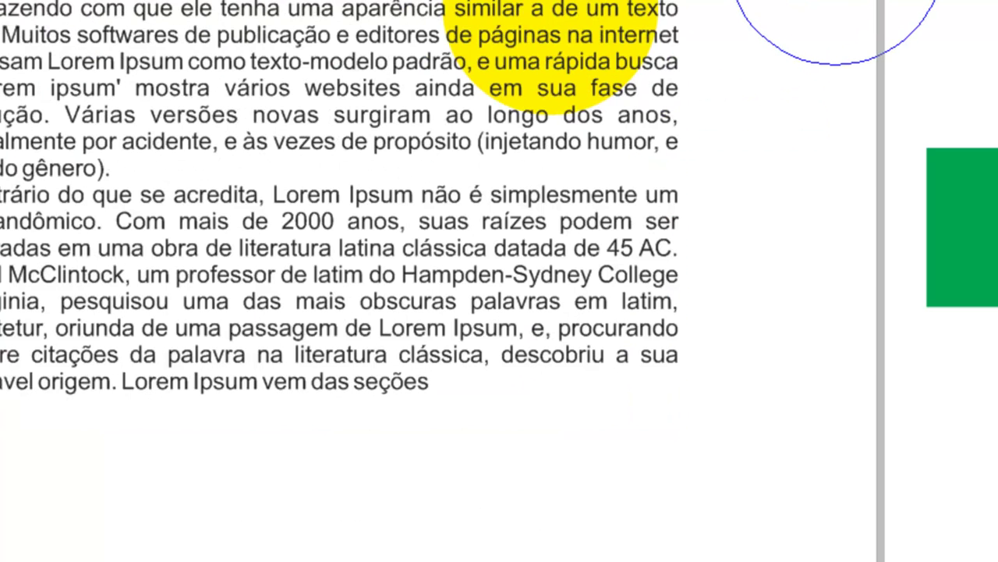
# Step: Move the penguin picture over the text's left edge and extend the text frame downward to about 165 mm high to fit the text
pyautogui.click(384, 65)
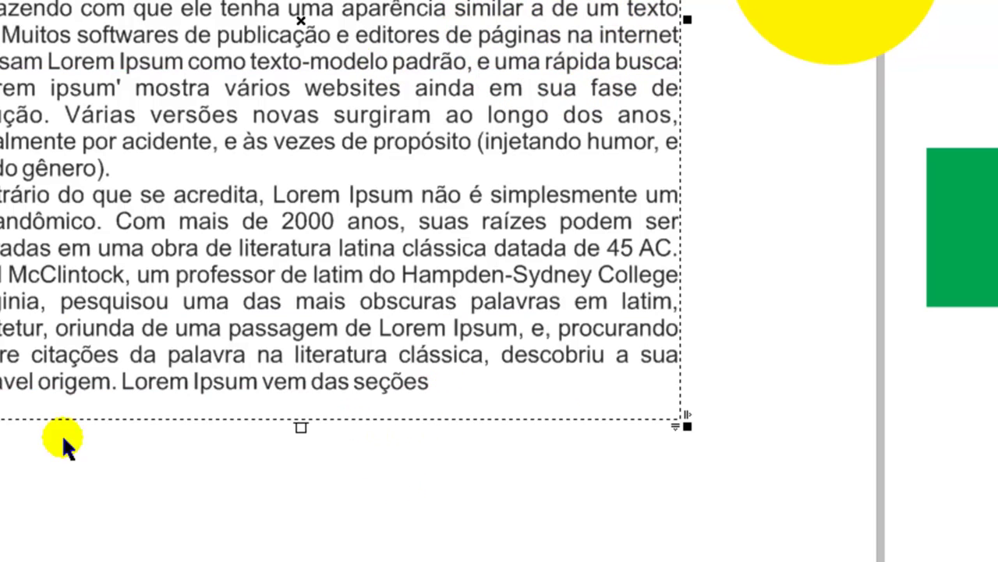
pyautogui.moveTo(0, 390); pyautogui.dragTo(0, 0)
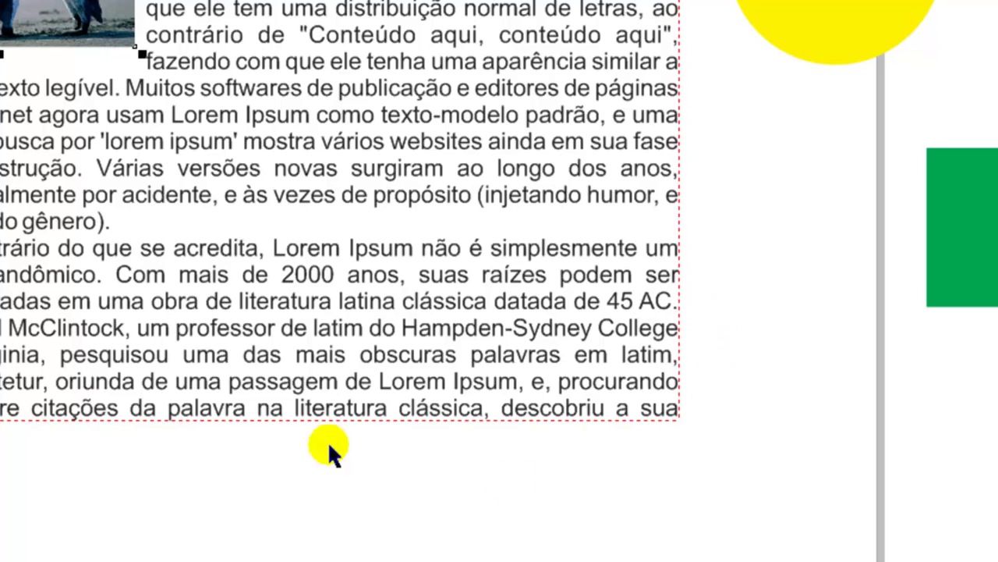
pyautogui.click(298, 390)
pyautogui.moveTo(299, 425); pyautogui.dragTo(294, 546)
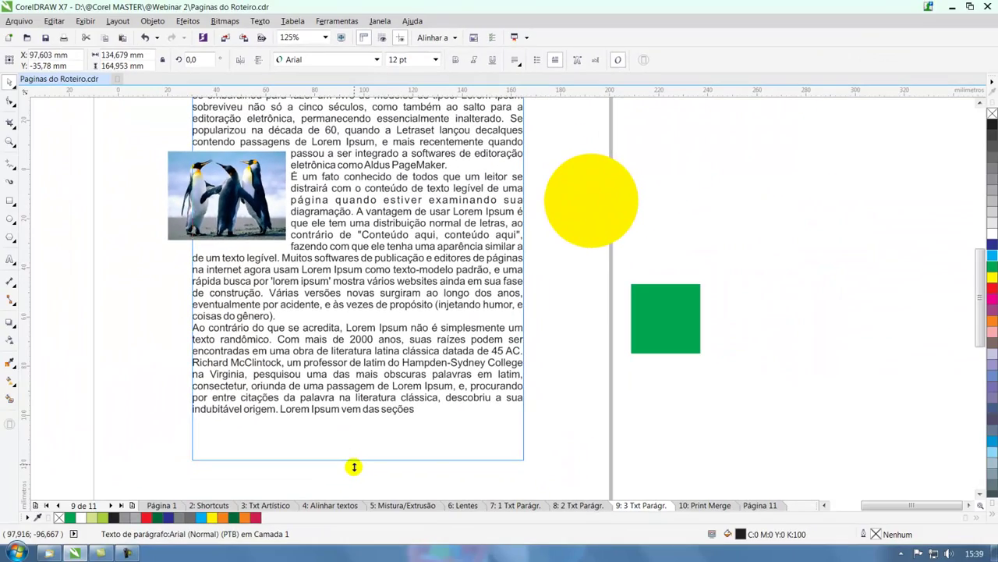
pyautogui.moveTo(353, 467); pyautogui.dragTo(355, 469)
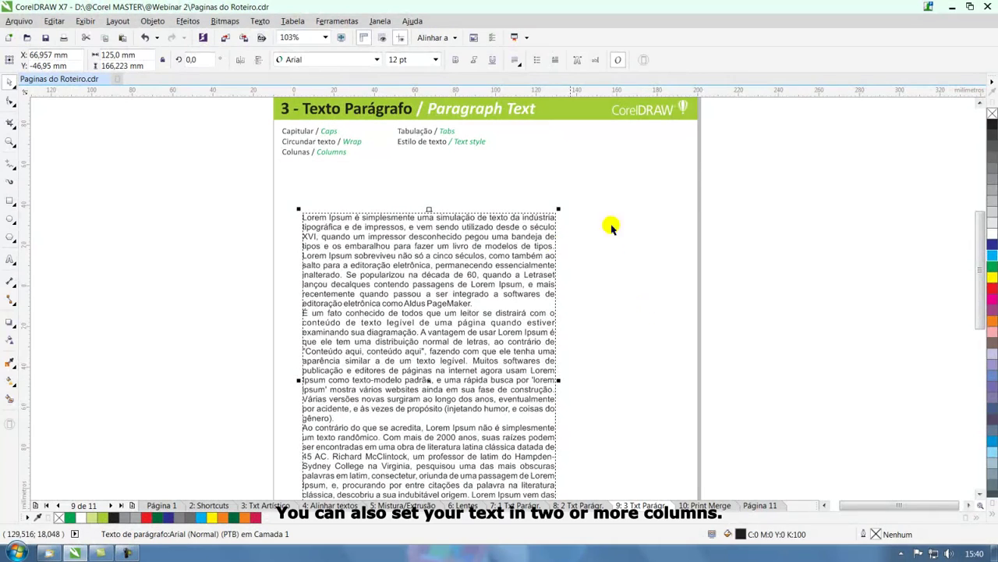
# Step: Move the paragraph text frame slightly up and left, and split its text into 2 columns
pyautogui.moveTo(437, 247); pyautogui.dragTo(429, 226)
pyautogui.click(629, 247)
pyautogui.click(478, 255)
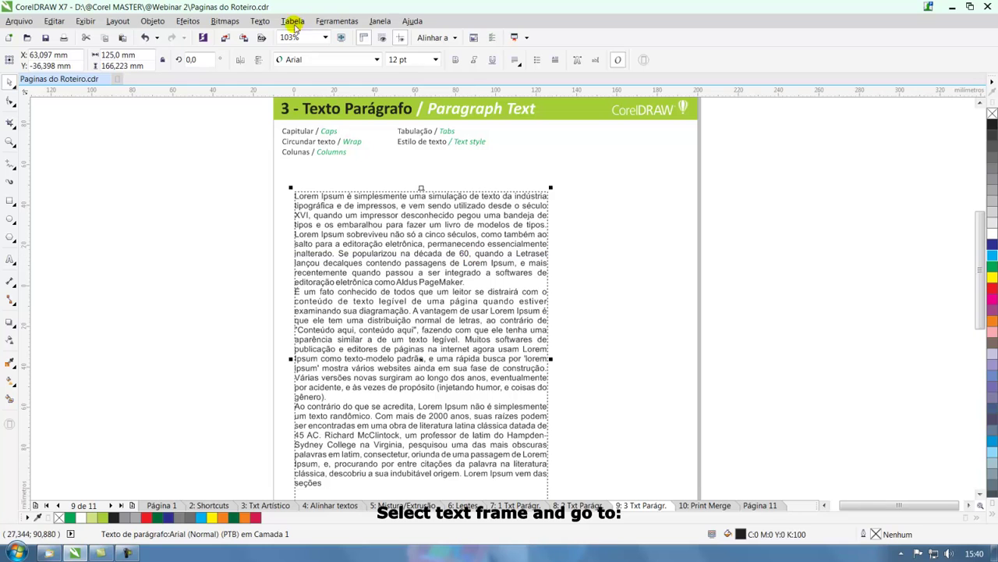
pyautogui.click(259, 21)
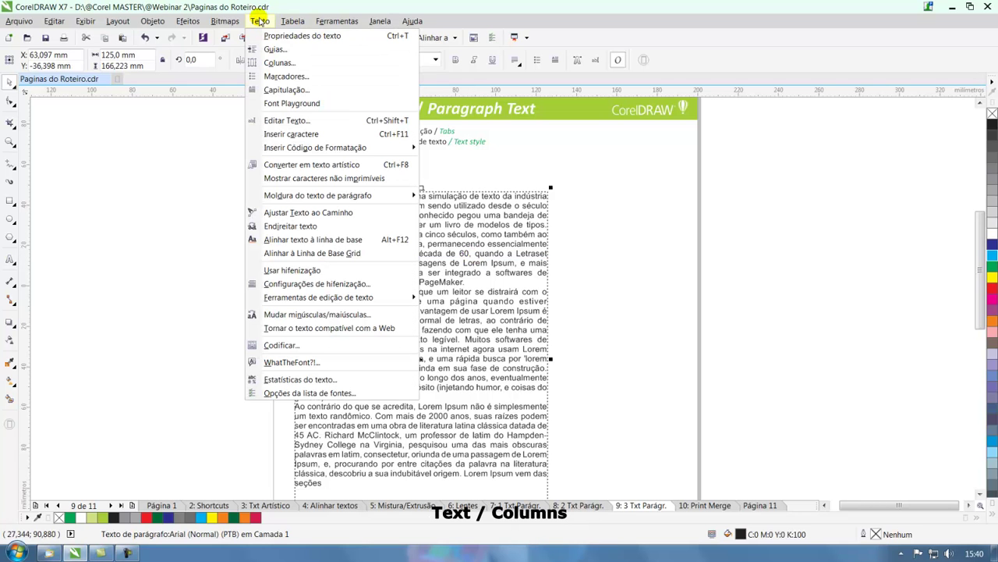
pyautogui.click(278, 64)
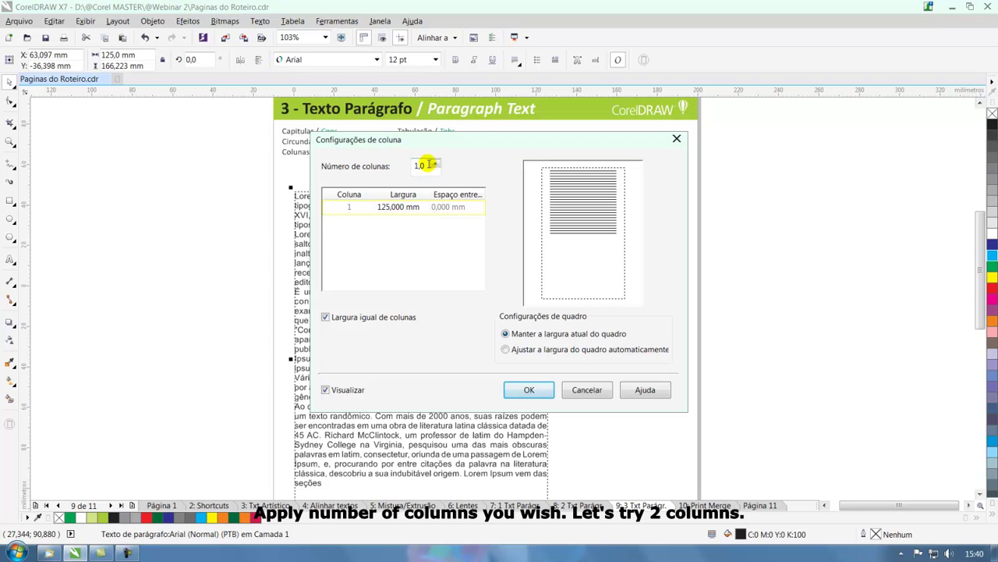
pyautogui.moveTo(472, 135); pyautogui.dragTo(746, 137)
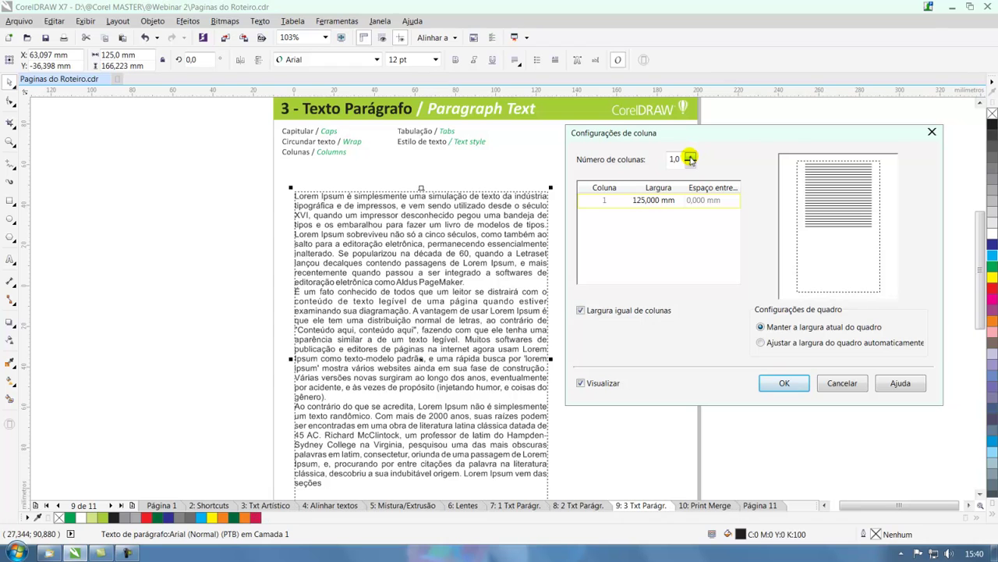
pyautogui.click(691, 157)
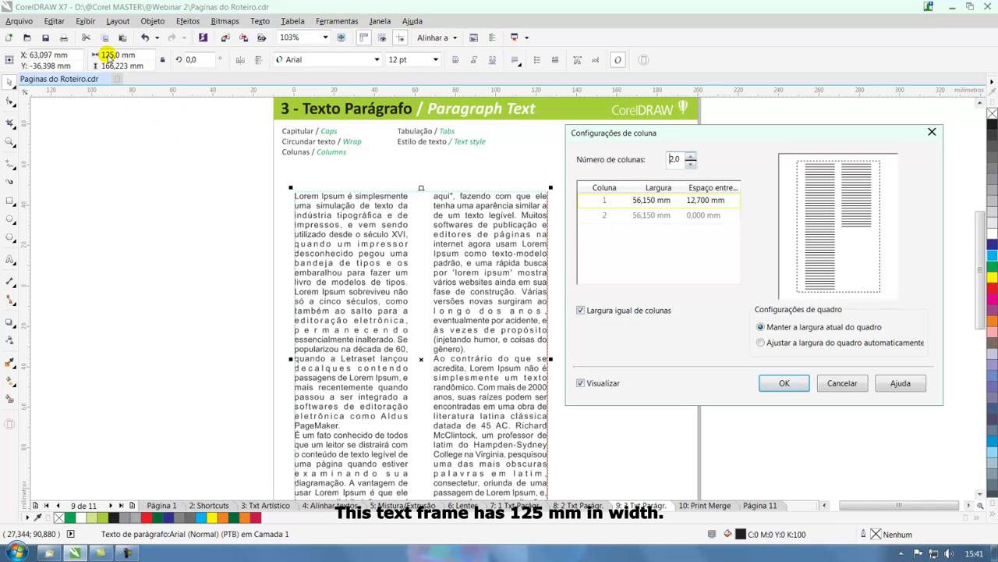
# Step: Set the two text columns to 60 mm wide with a 5 mm gap between them and apply the column settings
pyautogui.click(673, 202)
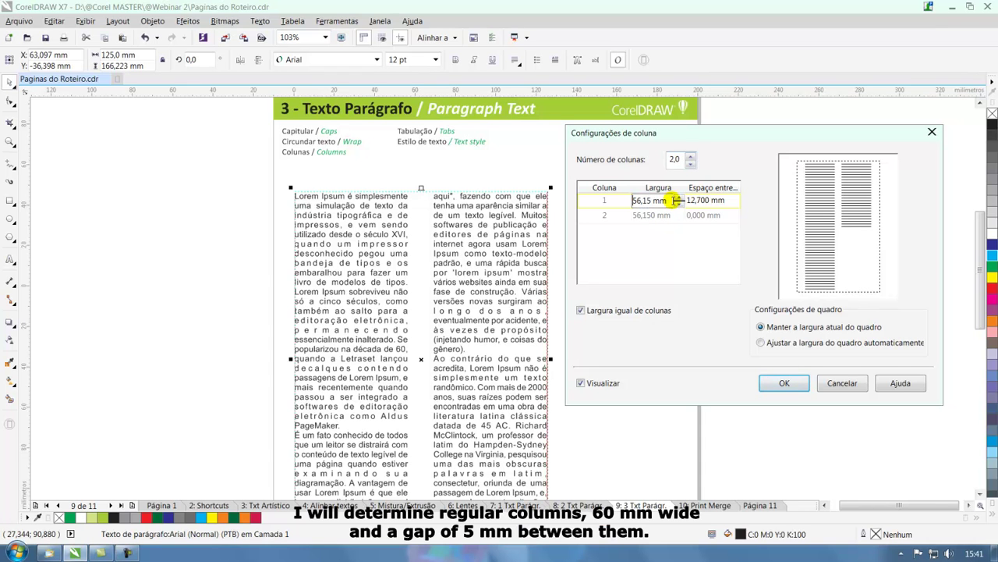
pyautogui.moveTo(669, 201); pyautogui.dragTo(598, 207)
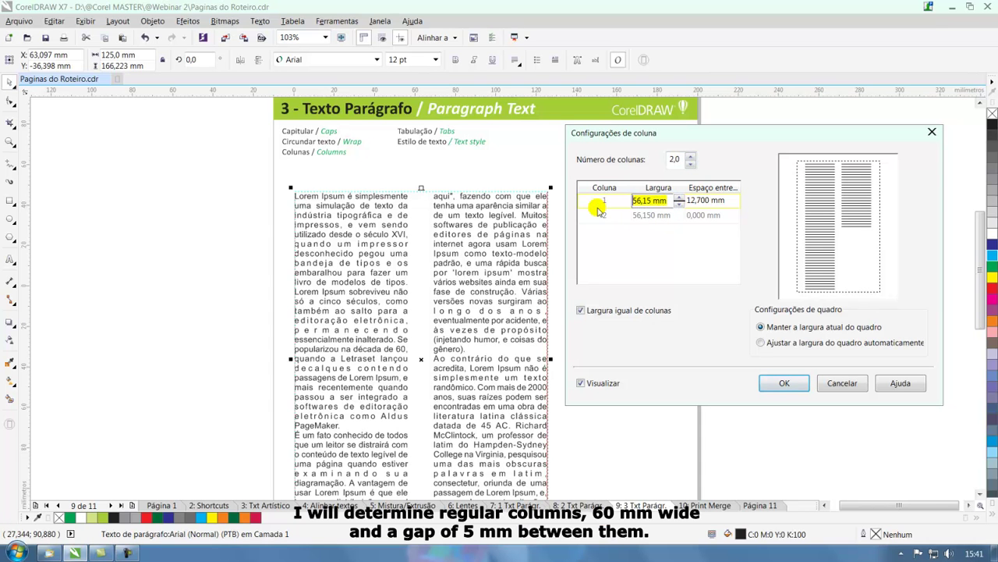
pyautogui.write('60')
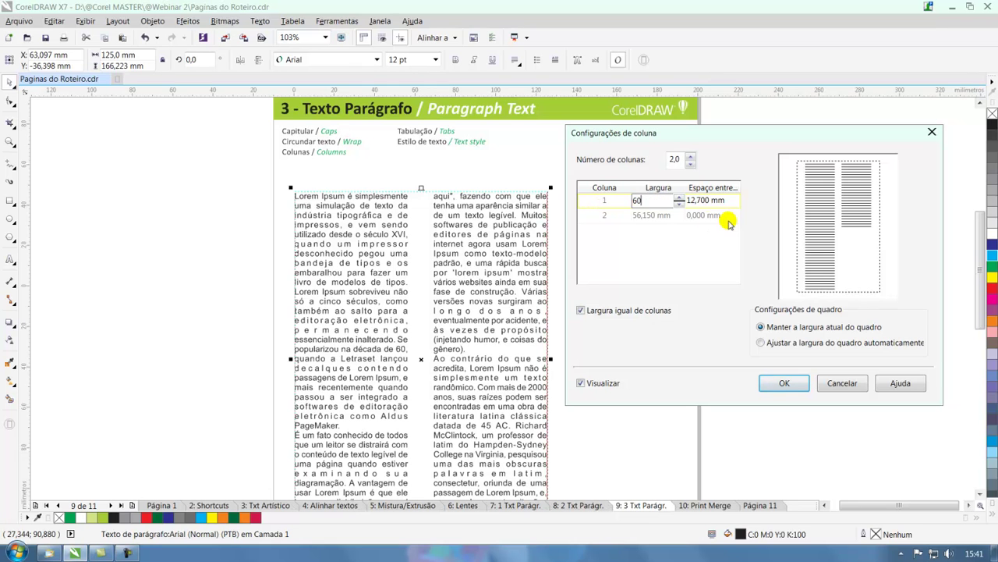
pyautogui.moveTo(721, 204); pyautogui.dragTo(687, 201)
pyautogui.write('5,0')
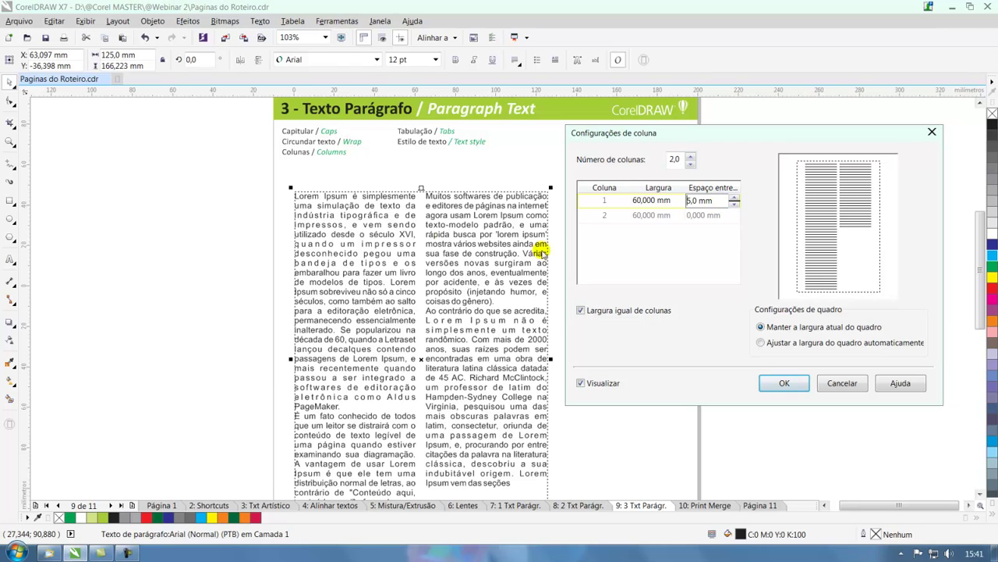
pyautogui.click(784, 382)
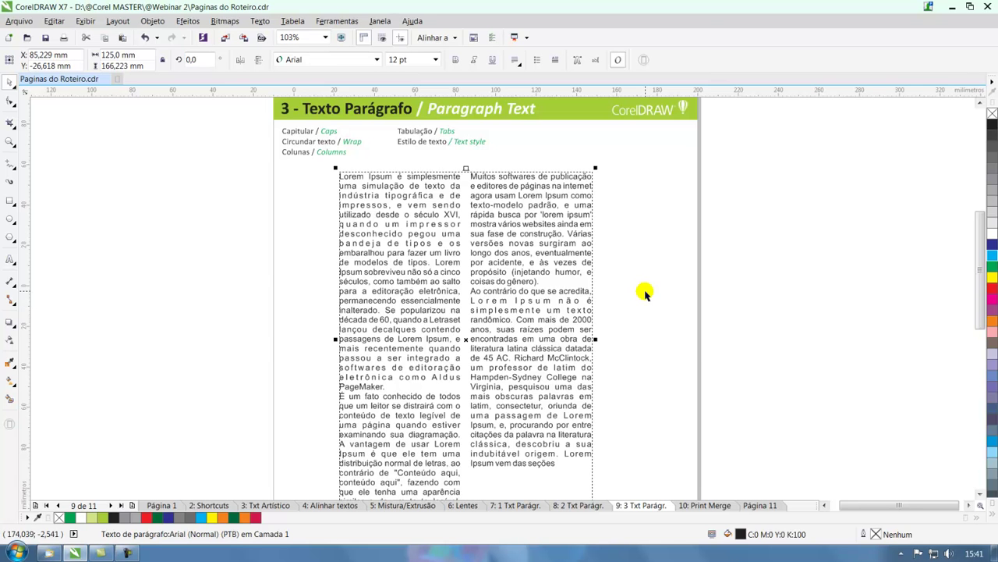
# Step: Import jarra.psd and place the jug picture on the empty page below the topic list
pyautogui.scroll(-2, 580, 301)
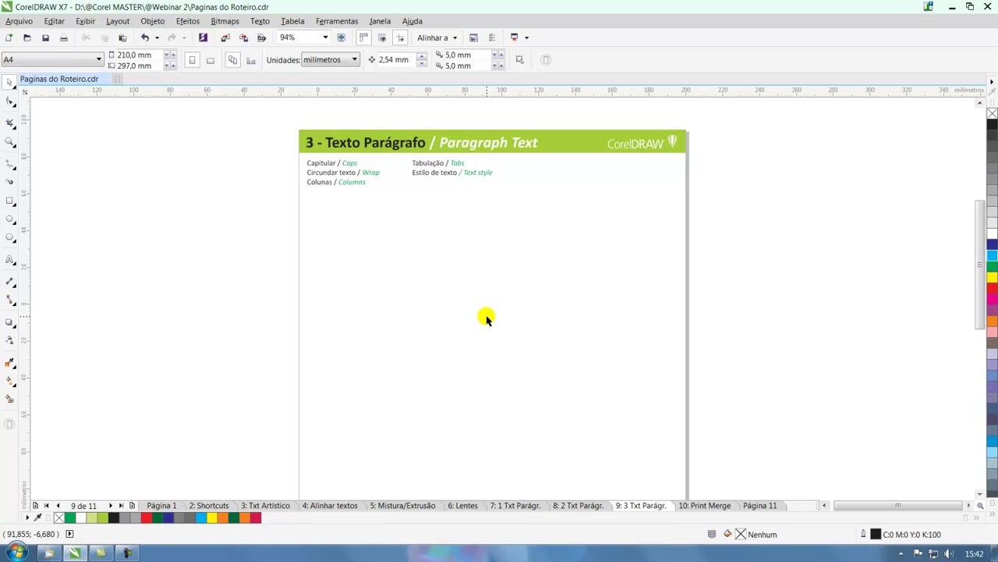
pyautogui.rightClick(514, 273)
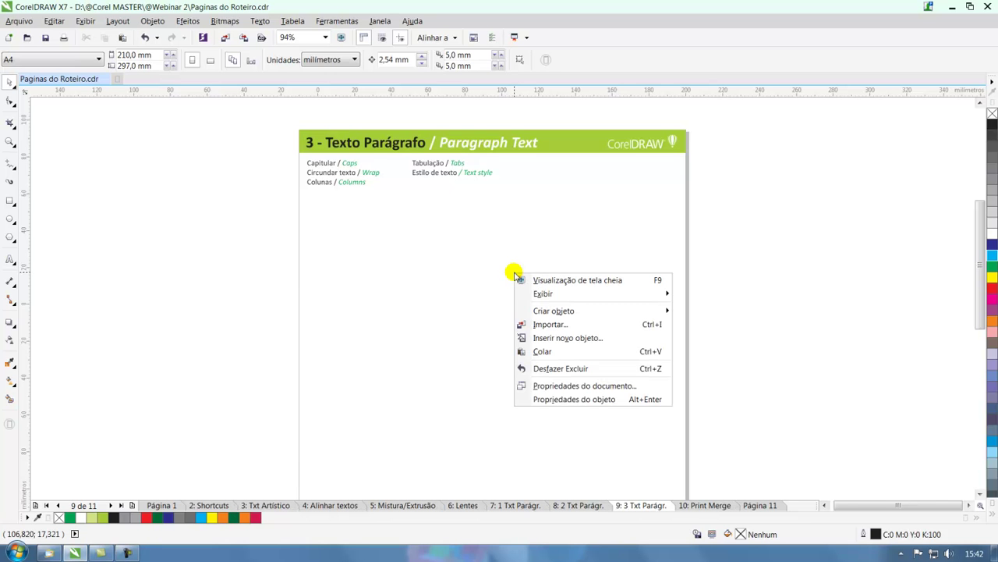
pyautogui.click(546, 325)
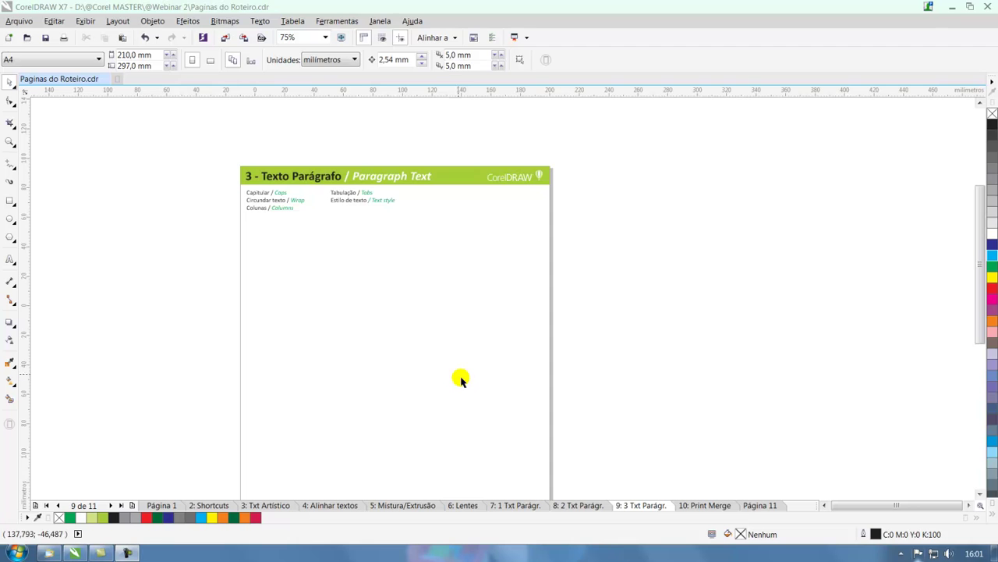
pyautogui.rightClick(458, 379)
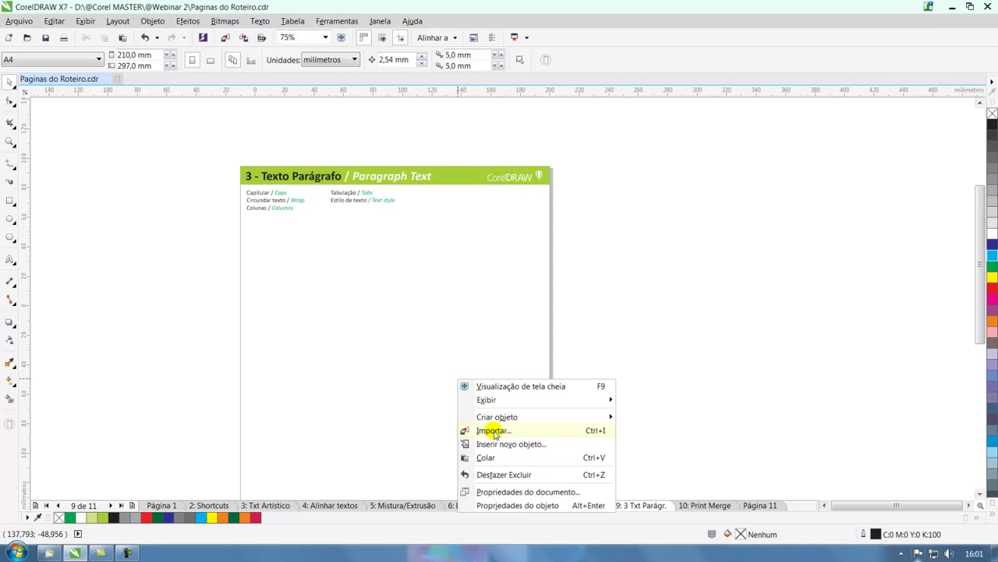
pyautogui.click(494, 432)
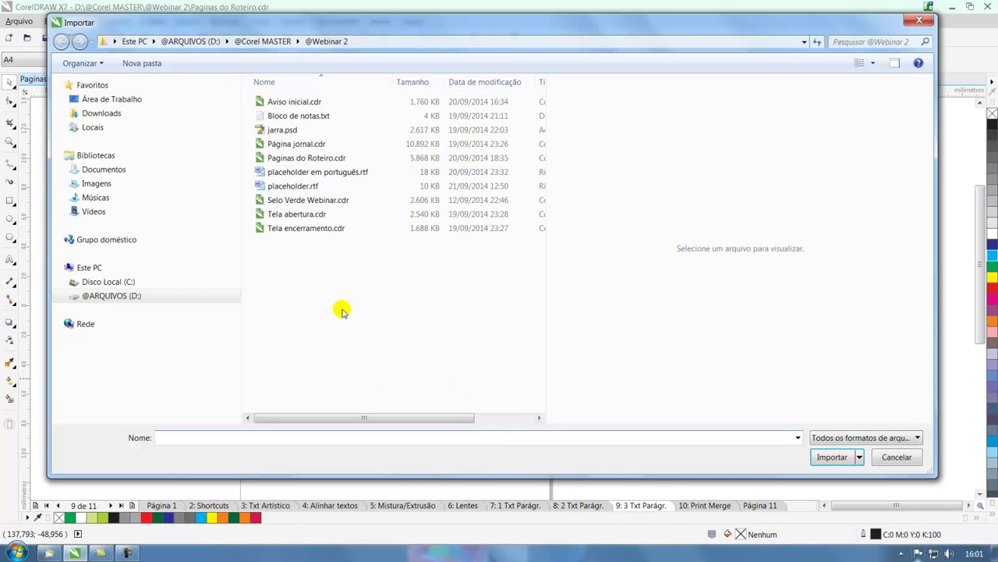
pyautogui.doubleClick(279, 130)
pyautogui.click(276, 234)
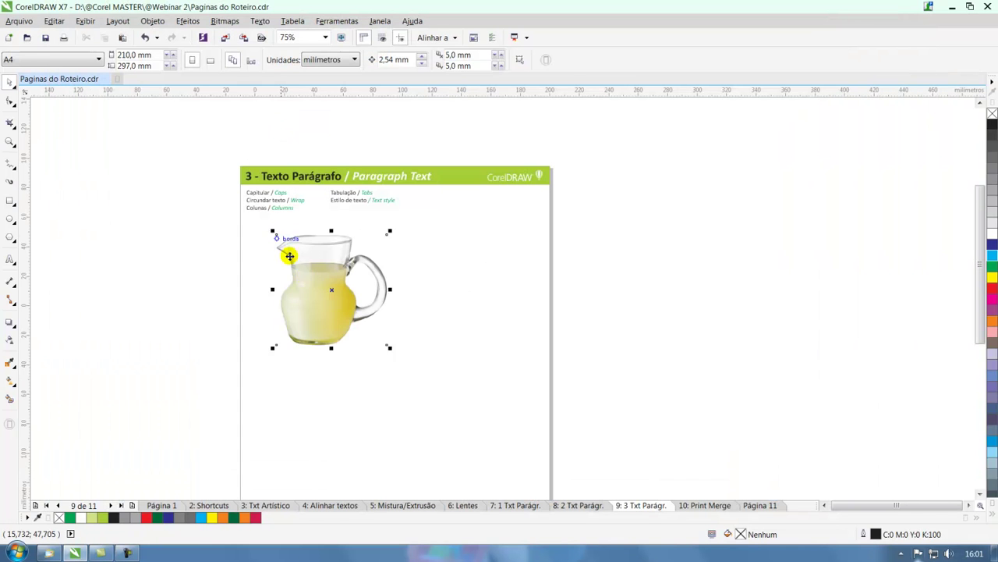
# Step: Enlarge the jug picture proportionally to about 160 mm wide and position it within the page
pyautogui.moveTo(389, 348); pyautogui.dragTo(513, 472)
pyautogui.moveTo(438, 367); pyautogui.dragTo(439, 376)
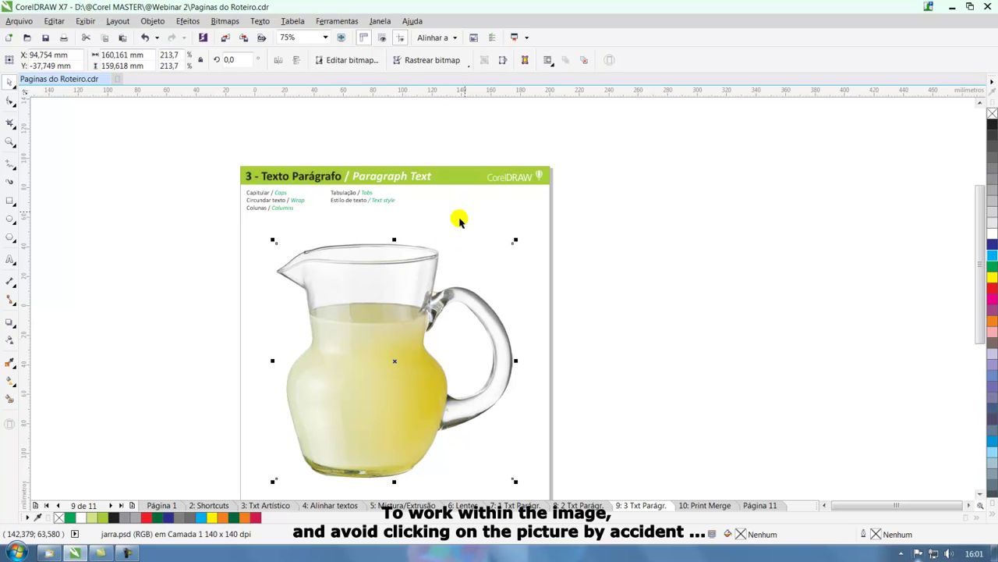
pyautogui.moveTo(390, 301); pyautogui.dragTo(390, 298)
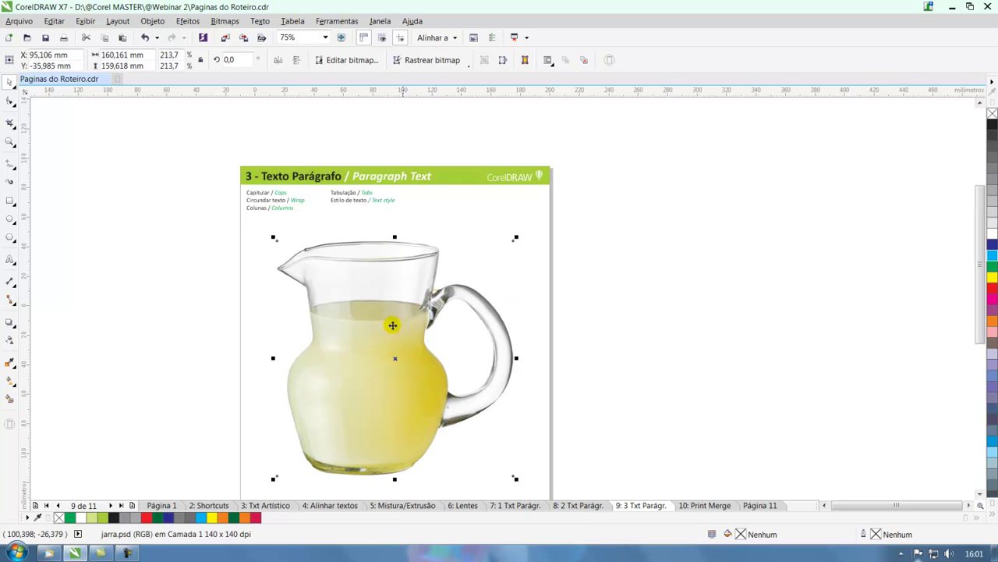
# Step: Lock the jug picture
pyautogui.click(591, 277)
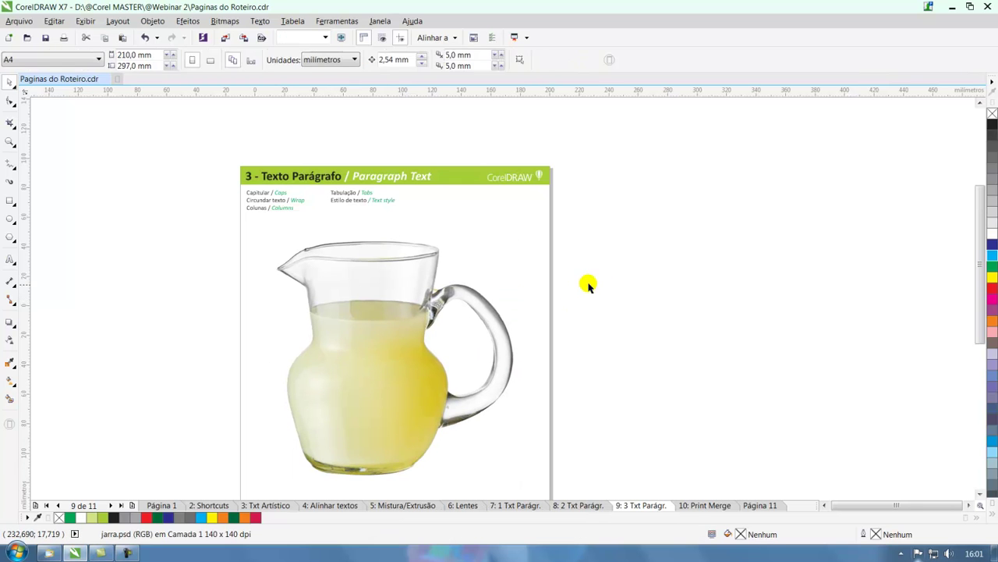
pyautogui.rightClick(411, 286)
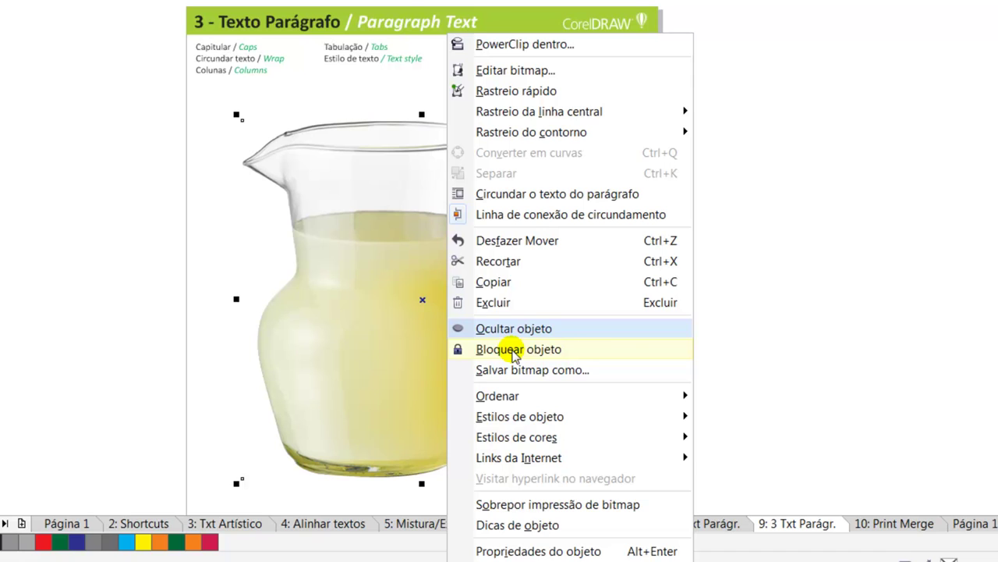
pyautogui.click(514, 350)
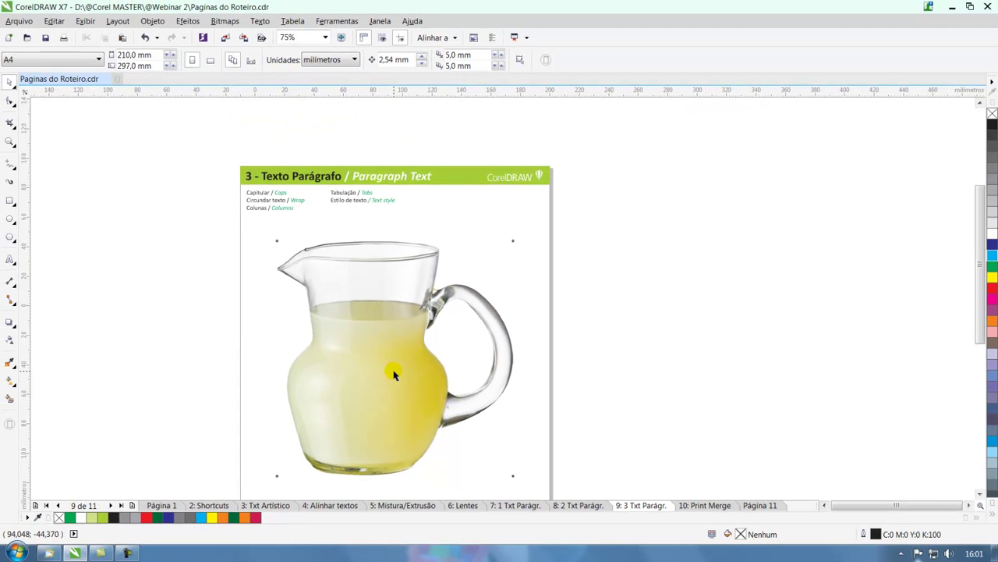
# Step: Draw a rectangle about 69 × 90 mm over the liquid in the jug's body
pyautogui.press('alt')
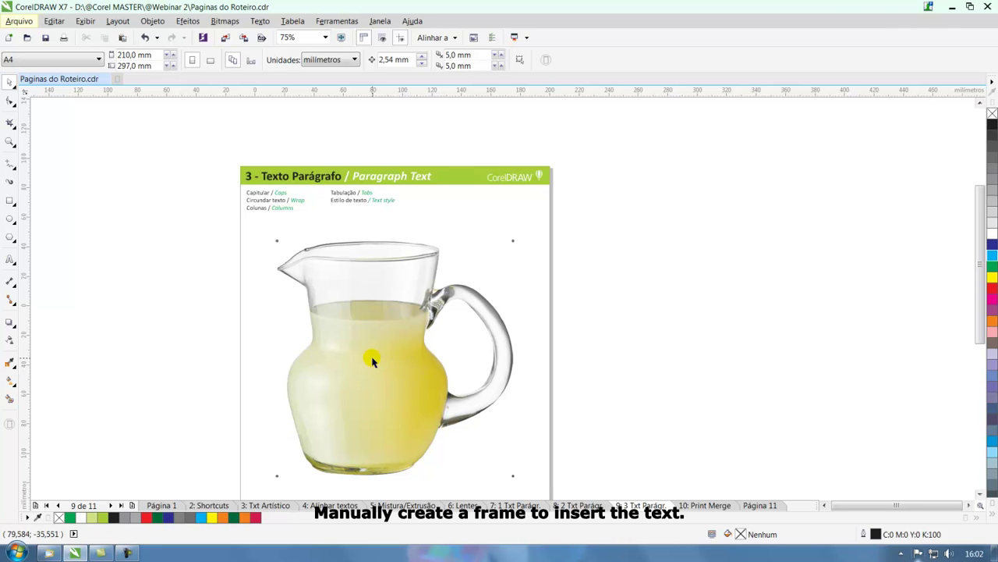
pyautogui.press('F6')
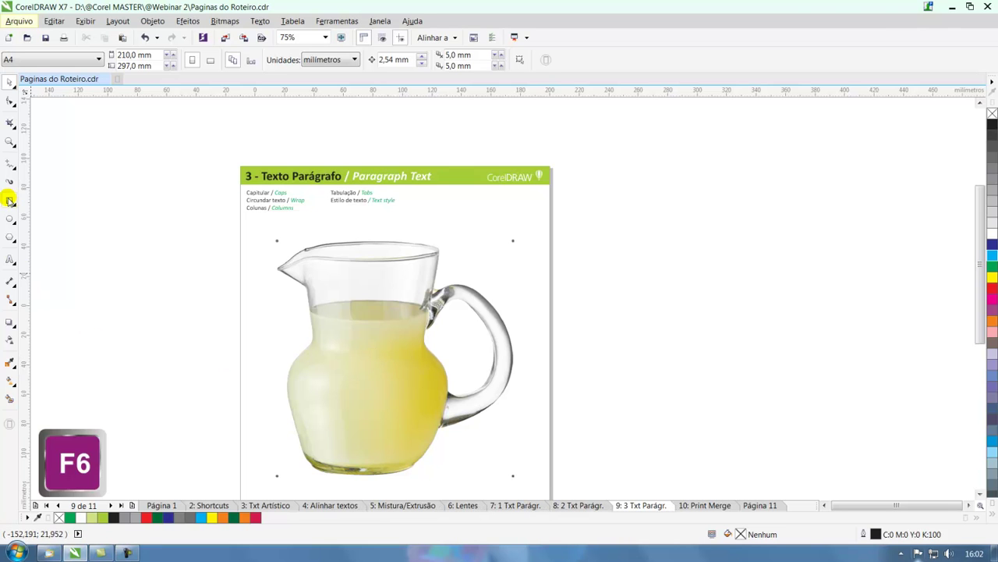
pyautogui.click(9, 200)
pyautogui.click(54, 200)
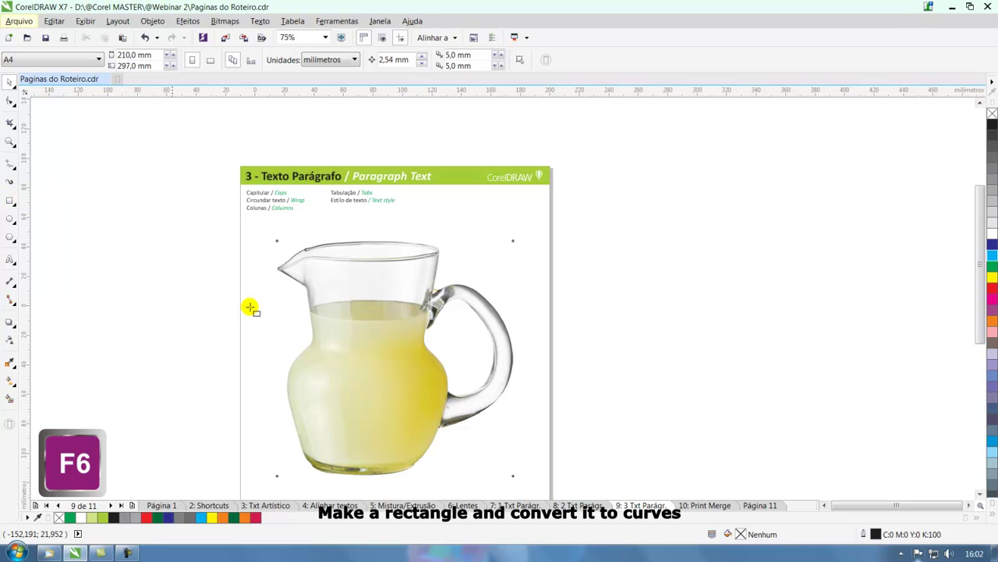
pyautogui.moveTo(315, 328); pyautogui.dragTo(420, 464)
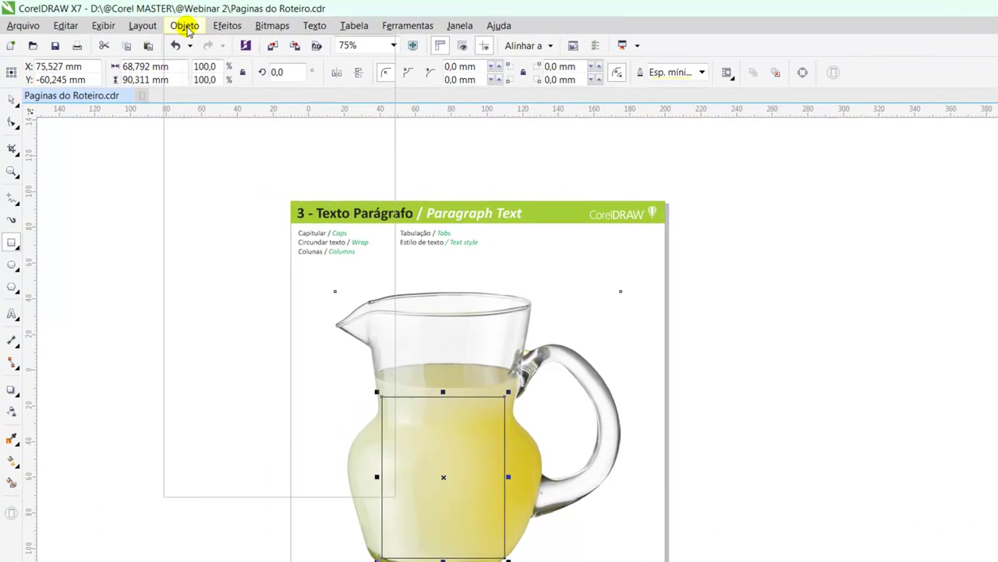
# Step: Convert the rectangle over the jug to curves
pyautogui.click(187, 28)
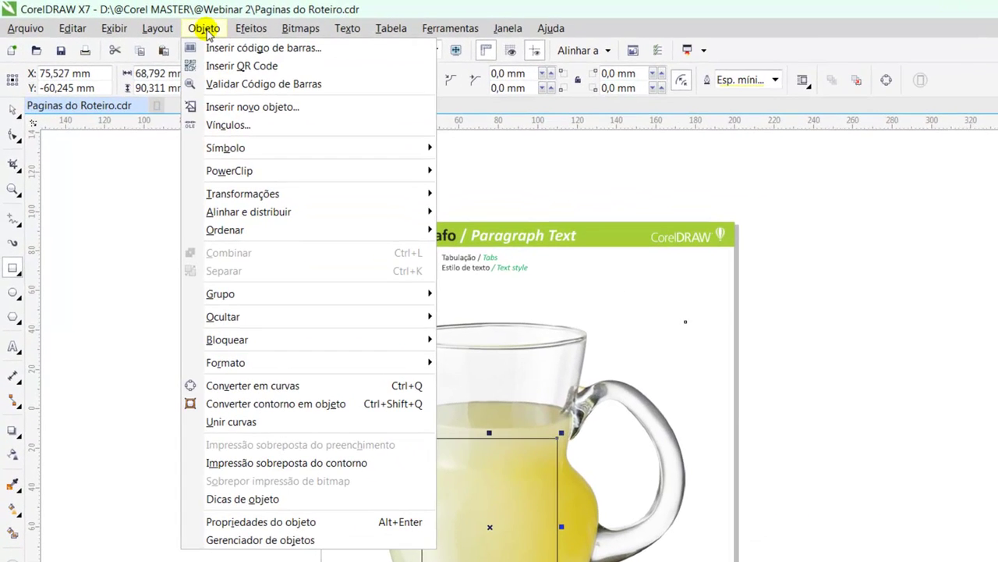
pyautogui.moveTo(227, 283)
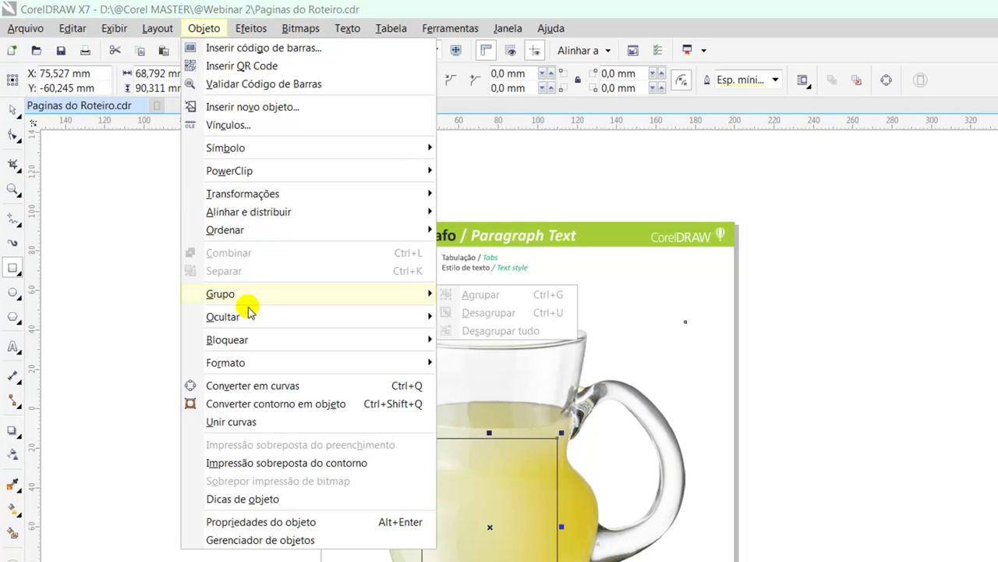
pyautogui.press('Escape')
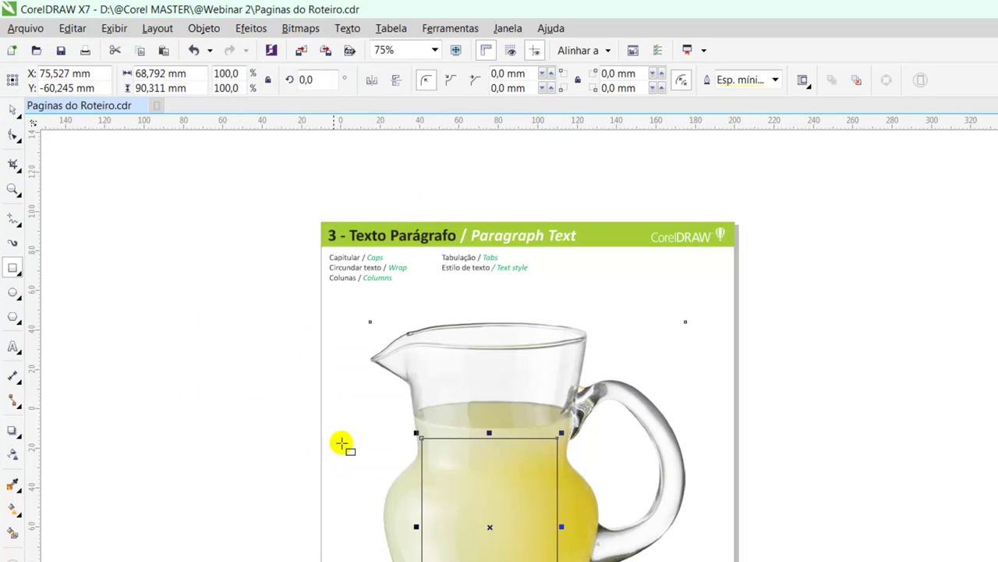
# Step: Select all four nodes of the converted rectangle with the Shape tool and convert its line segments to curves
pyautogui.click(14, 134)
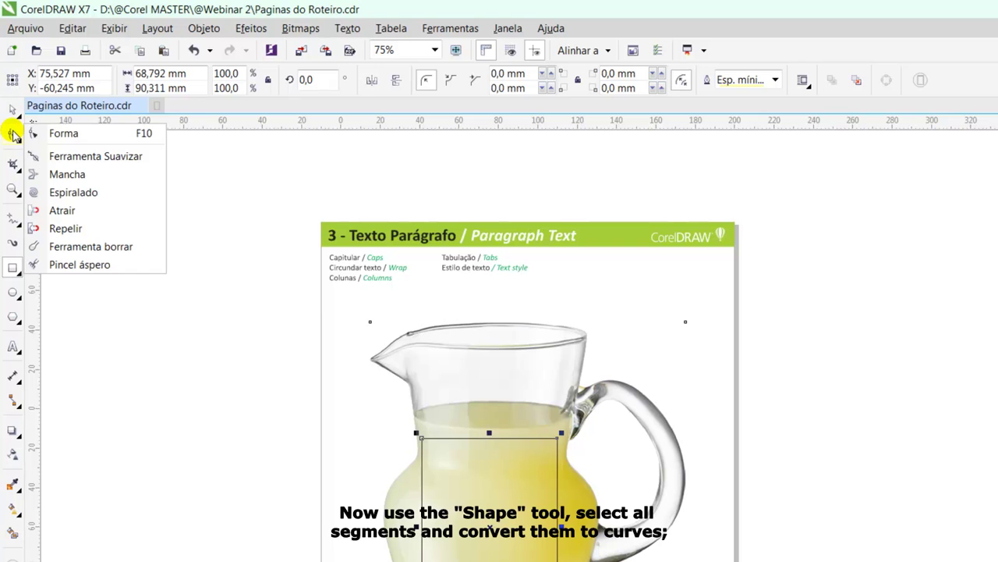
pyautogui.click(58, 133)
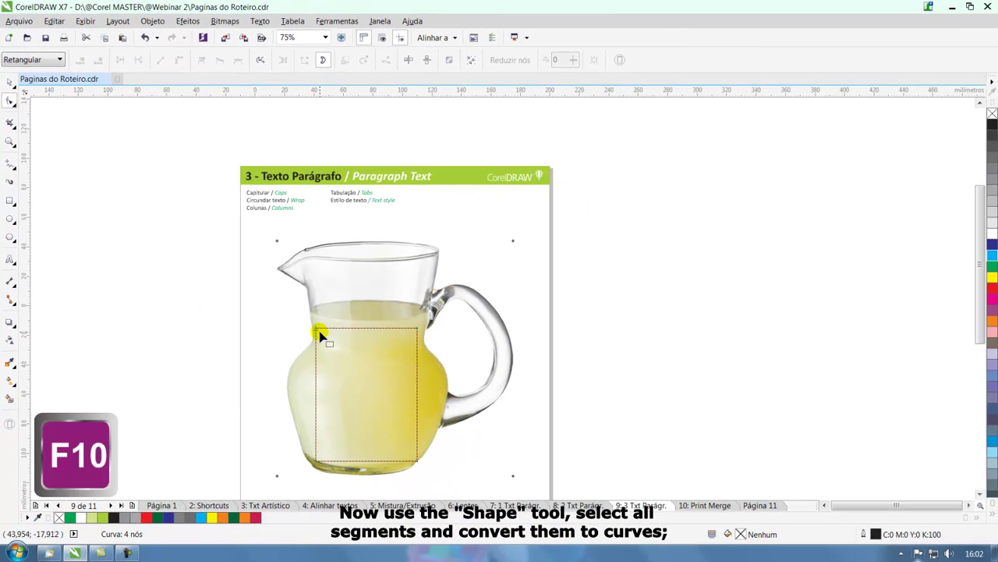
pyautogui.moveTo(274, 319); pyautogui.dragTo(461, 477)
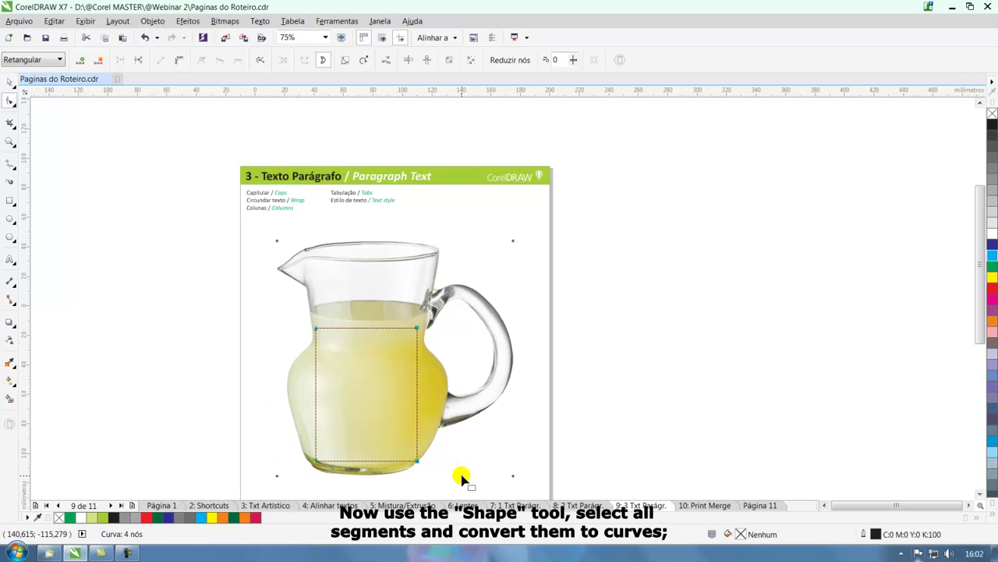
pyautogui.click(181, 59)
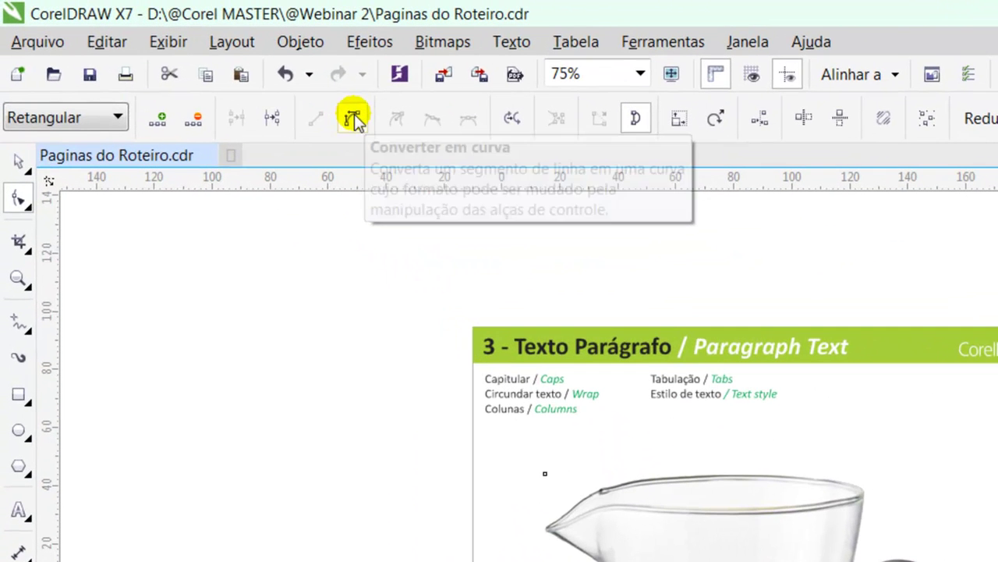
pyautogui.click(562, 558)
pyautogui.click(620, 558)
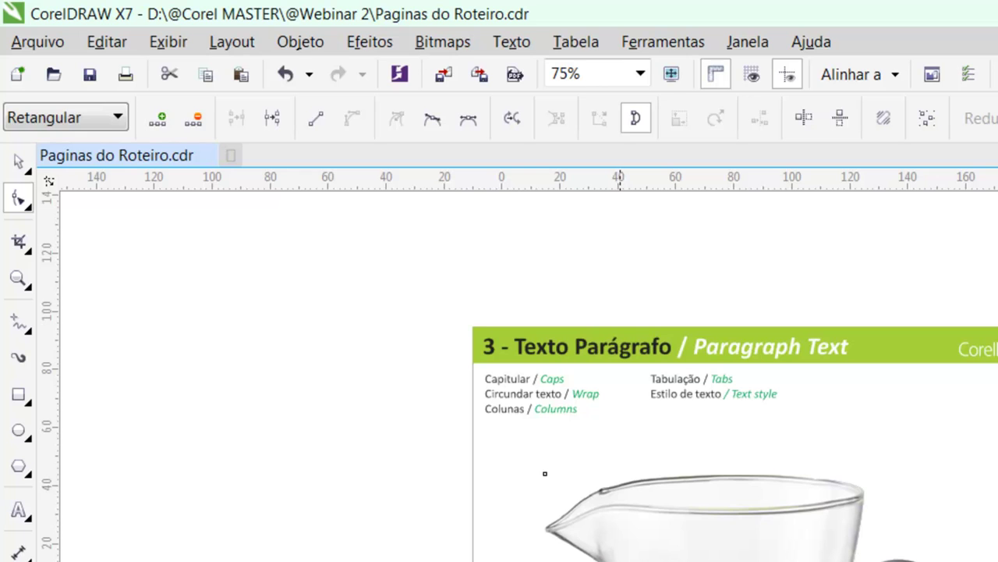
# Step: Bend the left side of the rectangle with its control handles to follow the jug's left contour
pyautogui.moveTo(316, 388); pyautogui.dragTo(307, 366)
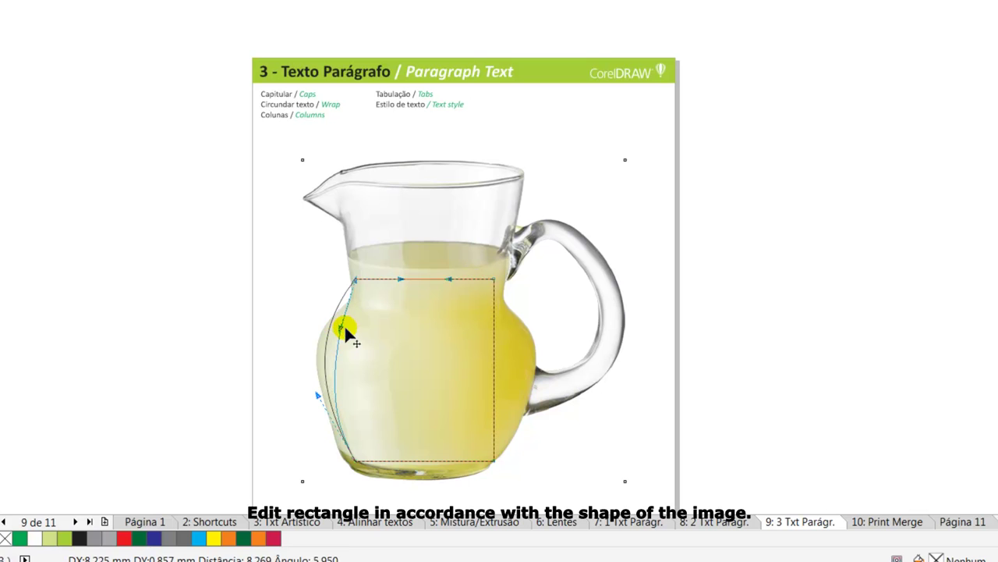
pyautogui.moveTo(344, 326); pyautogui.dragTo(275, 317)
pyautogui.moveTo(364, 312); pyautogui.dragTo(376, 317)
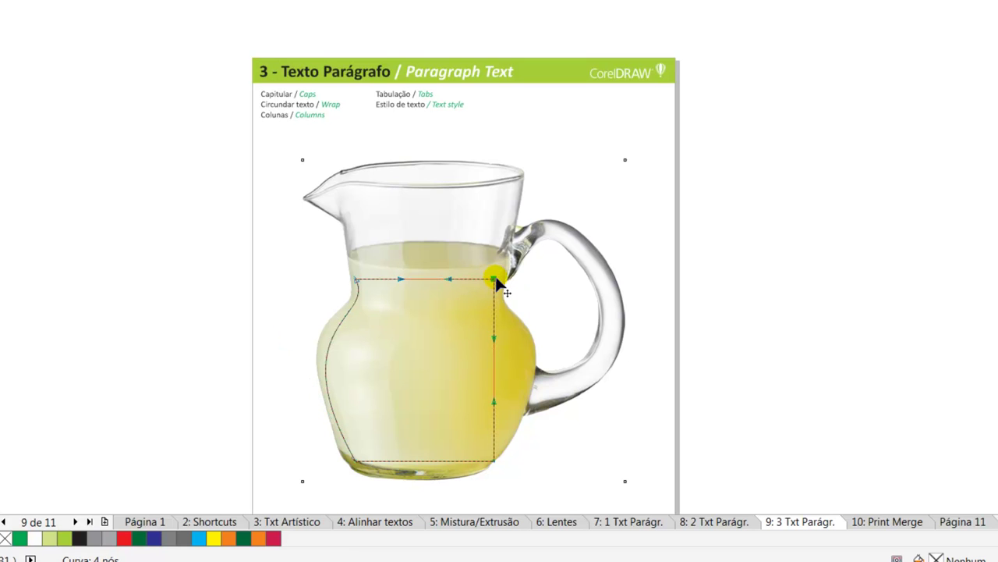
# Step: Bend the right side of the converted rectangle with its control handles to follow the jug's right contour
pyautogui.moveTo(493, 340); pyautogui.dragTo(565, 325)
pyautogui.moveTo(478, 321); pyautogui.dragTo(483, 322)
pyautogui.moveTo(564, 327); pyautogui.dragTo(575, 318)
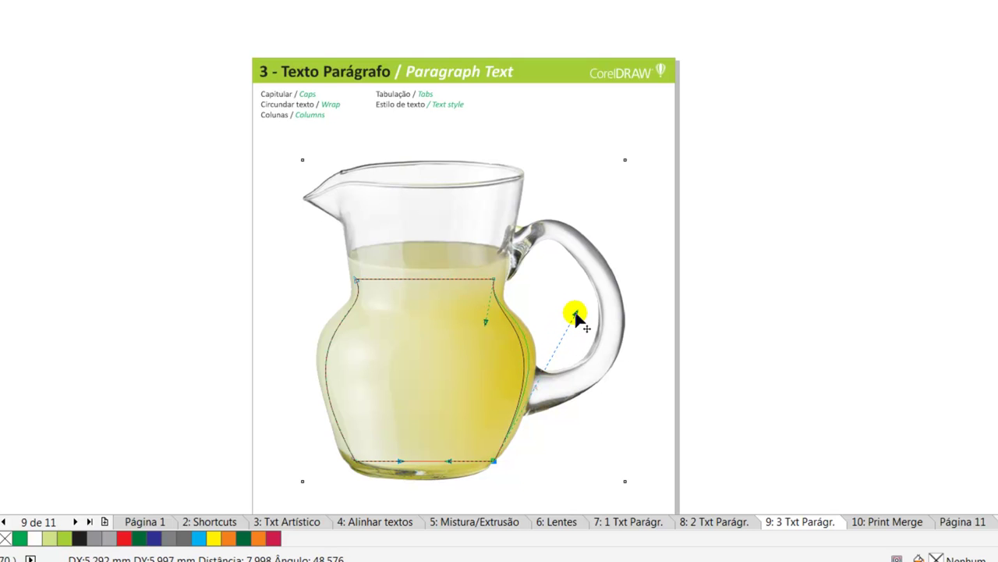
# Step: Fine-tune the left side's control handles to match the jug's contour, and finish editing the shape with nothing selected
pyautogui.click(357, 282)
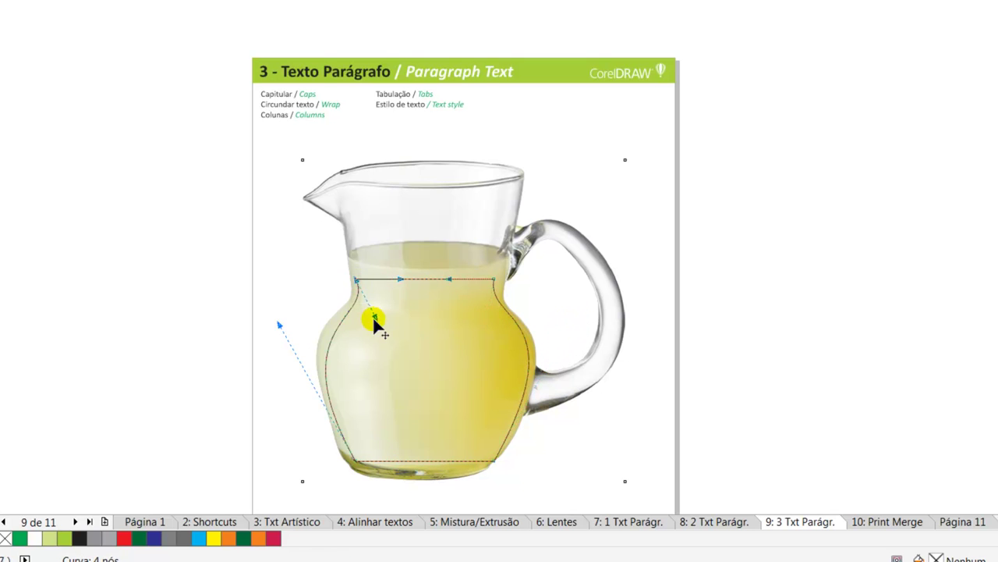
pyautogui.moveTo(375, 320); pyautogui.dragTo(373, 318)
pyautogui.moveTo(280, 322); pyautogui.dragTo(276, 314)
pyautogui.scroll(2, 276, 315)
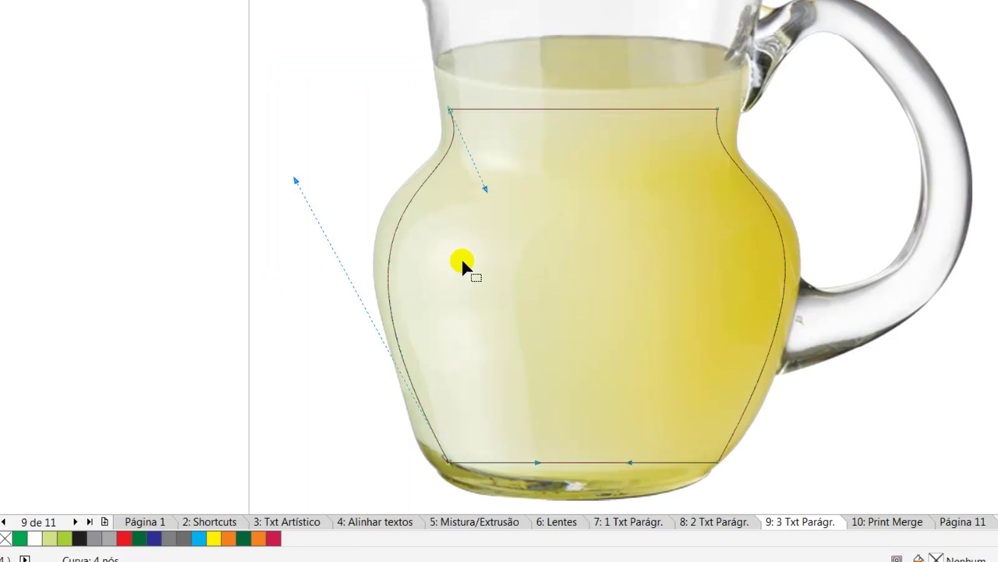
pyautogui.moveTo(485, 189); pyautogui.dragTo(482, 188)
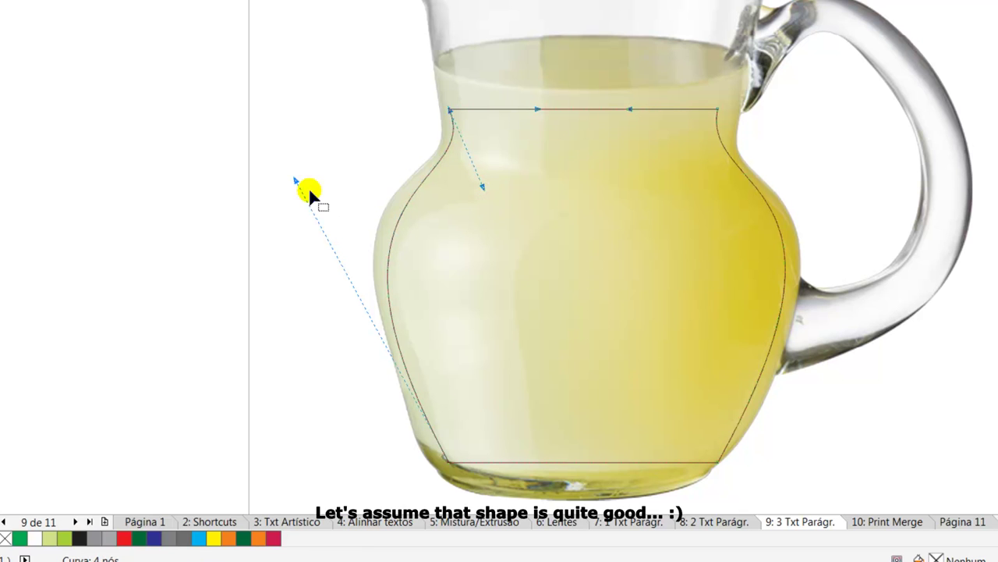
pyautogui.press('space')
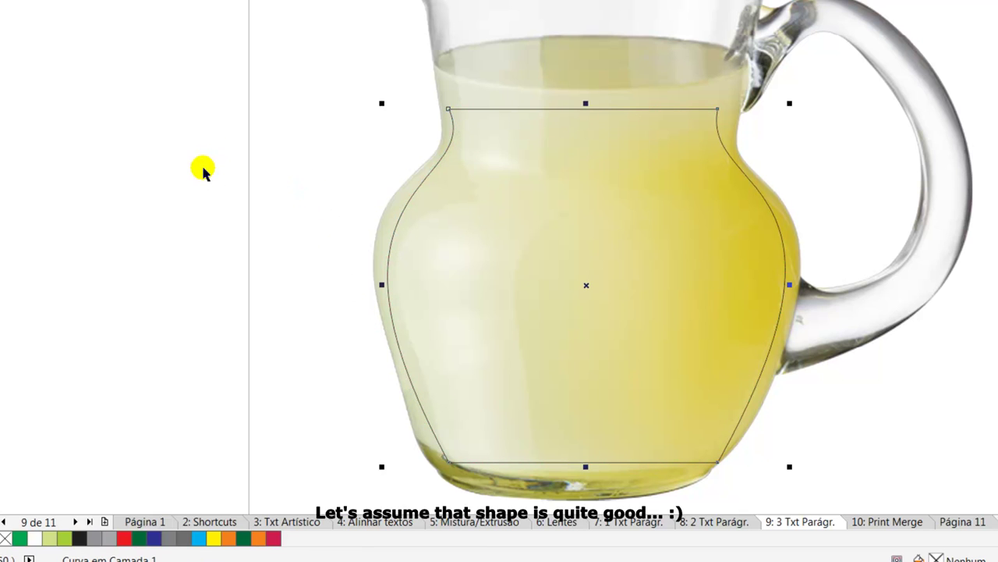
pyautogui.click(200, 170)
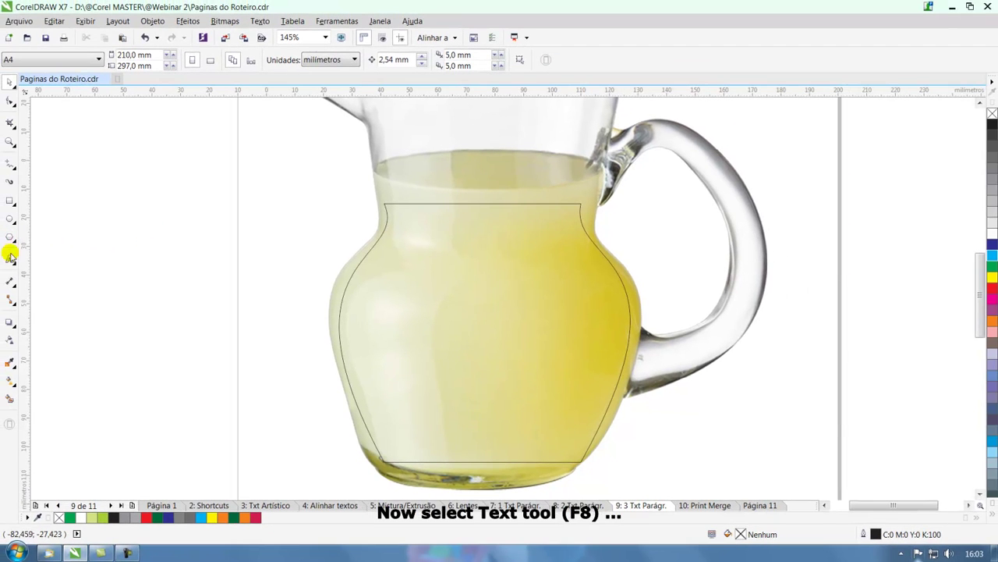
# Step: Turn the jug-shaped curve into a paragraph text frame with the Text tool
pyautogui.click(10, 261)
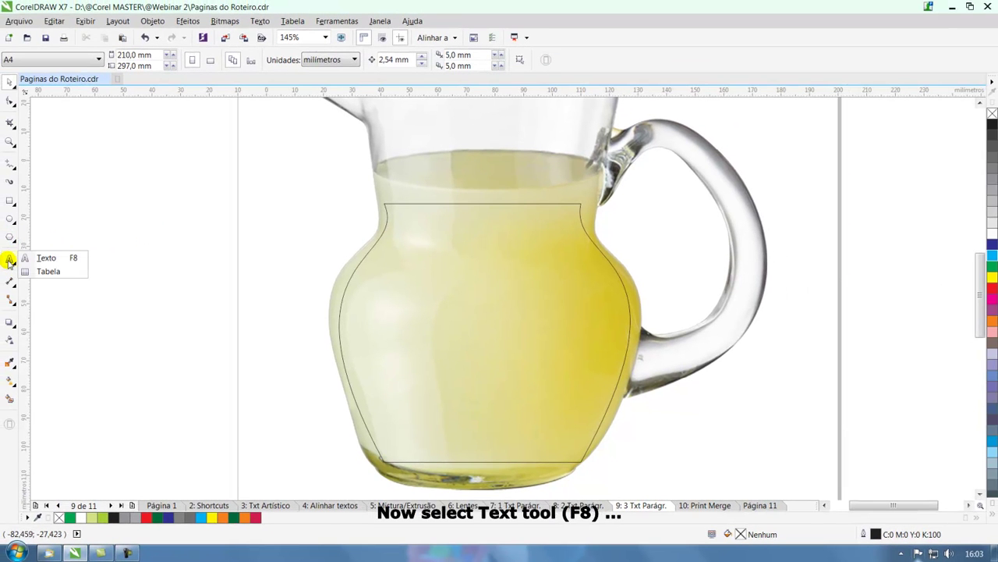
pyautogui.click(47, 259)
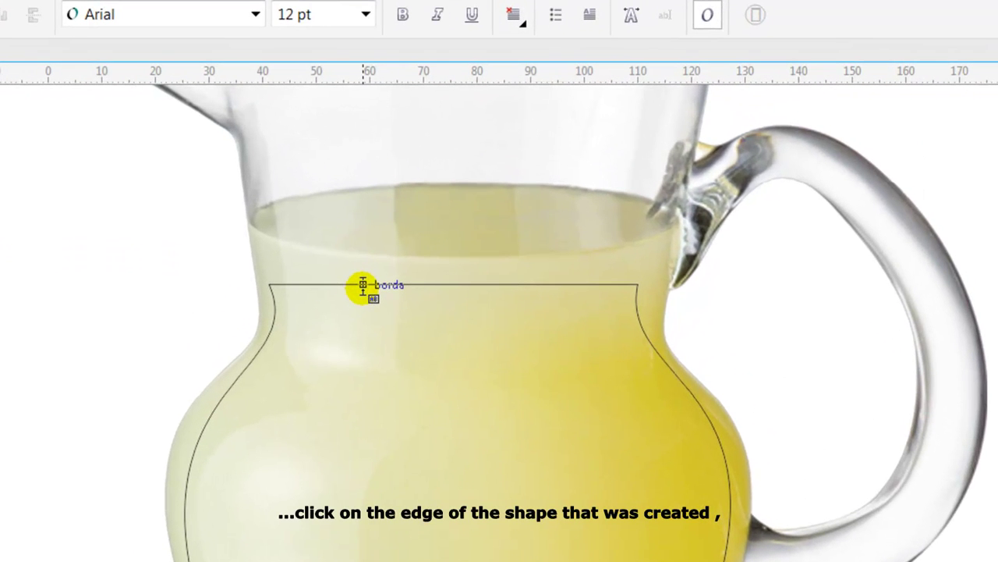
pyautogui.click(363, 287)
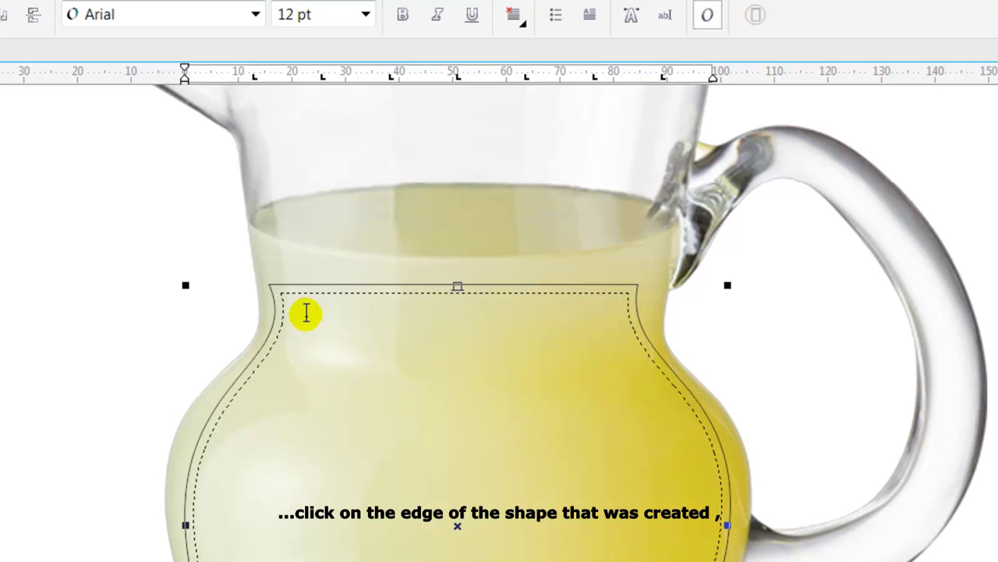
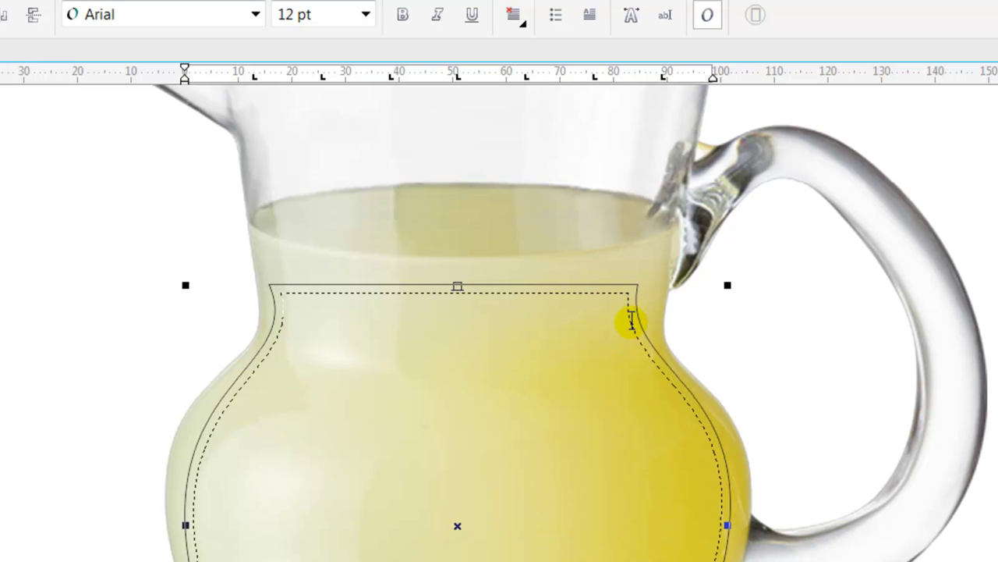
# Step: Enter several lines of random letters starting with "kkjdkasd kadkjjikasd" in the jug-shaped frame, and undo the text entry
pyautogui.write('kkjdkasd kadkjjikasd ')
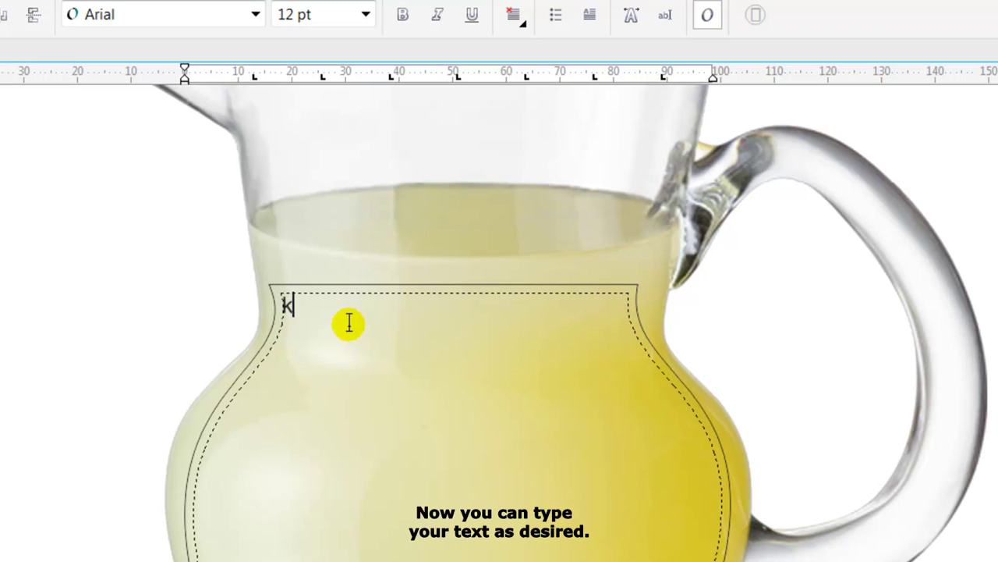
pyautogui.write('kk')
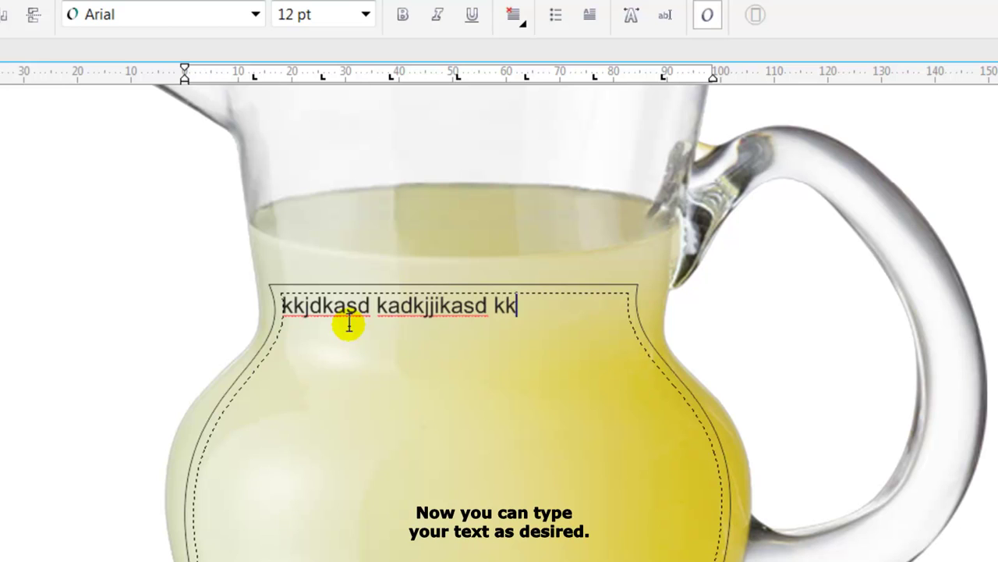
pyautogui.write('jasdkjasd kajsdkjasd k')
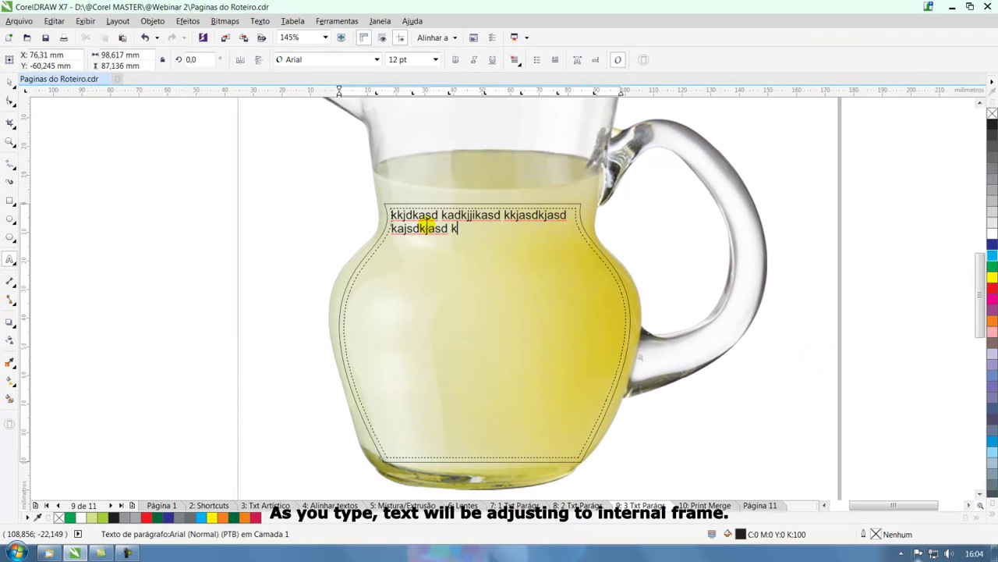
pyautogui.write('asdjkasdjkasd kkasdjkasdj')
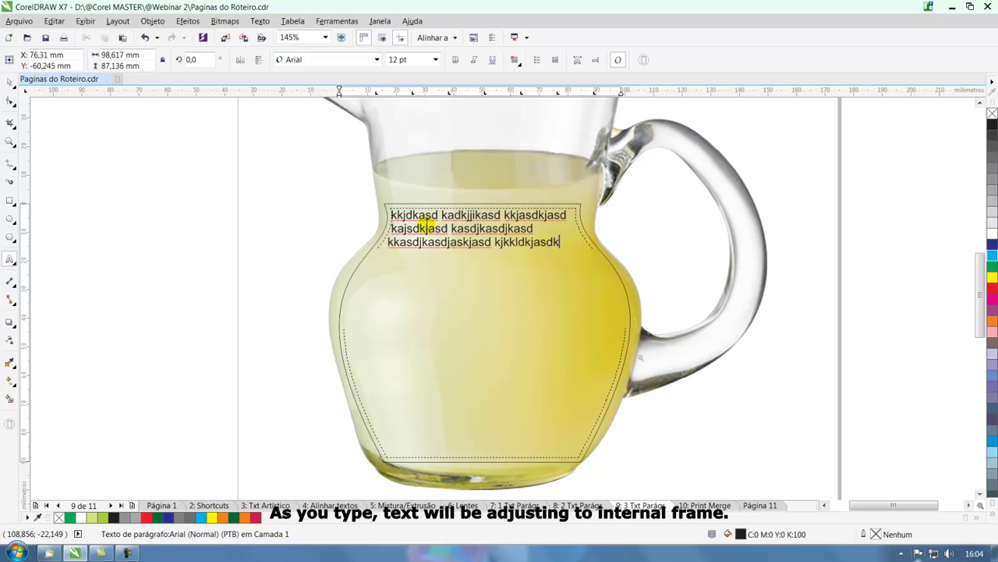
pyautogui.write('askjasd kj')
pyautogui.write('kkldkjasdkasdjk askjasd asd9uiokasdk')
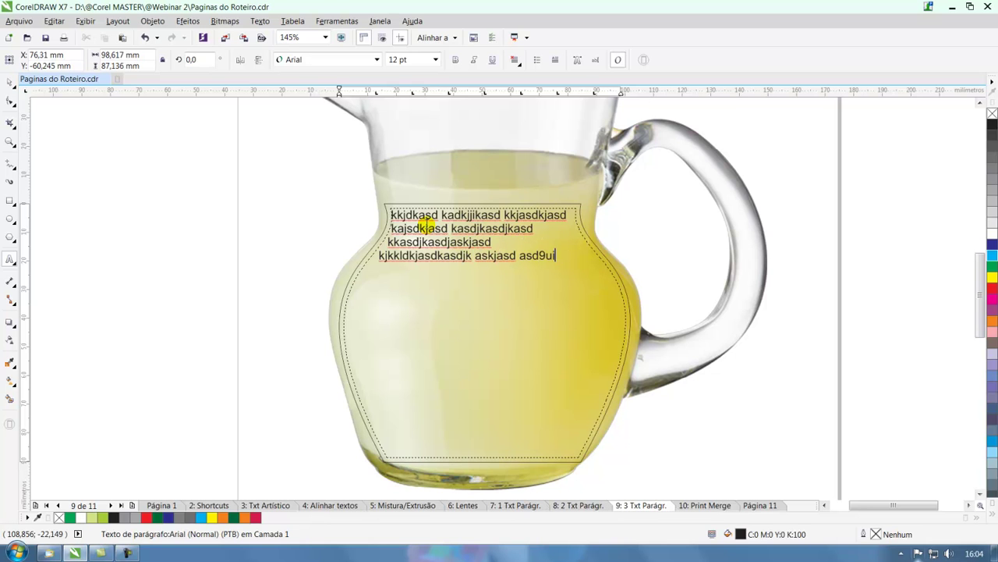
pyautogui.hotkey('ctrl', 'space')
pyautogui.click(537, 401)
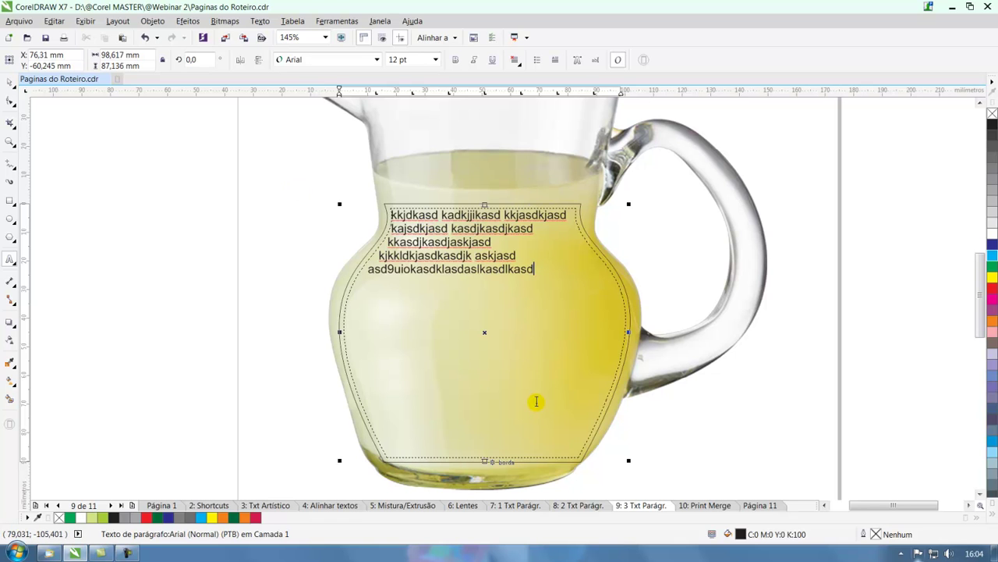
pyautogui.hotkey('ctrl', 'z')
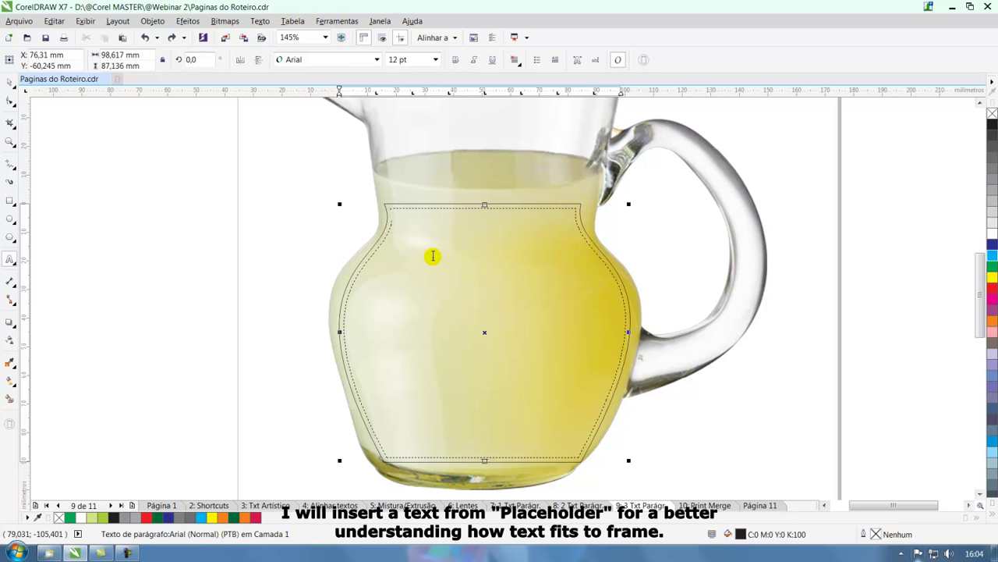
# Step: Insert placeholder text into the jug-shaped frame, discarding fonts and formatting on import
pyautogui.click(260, 22)
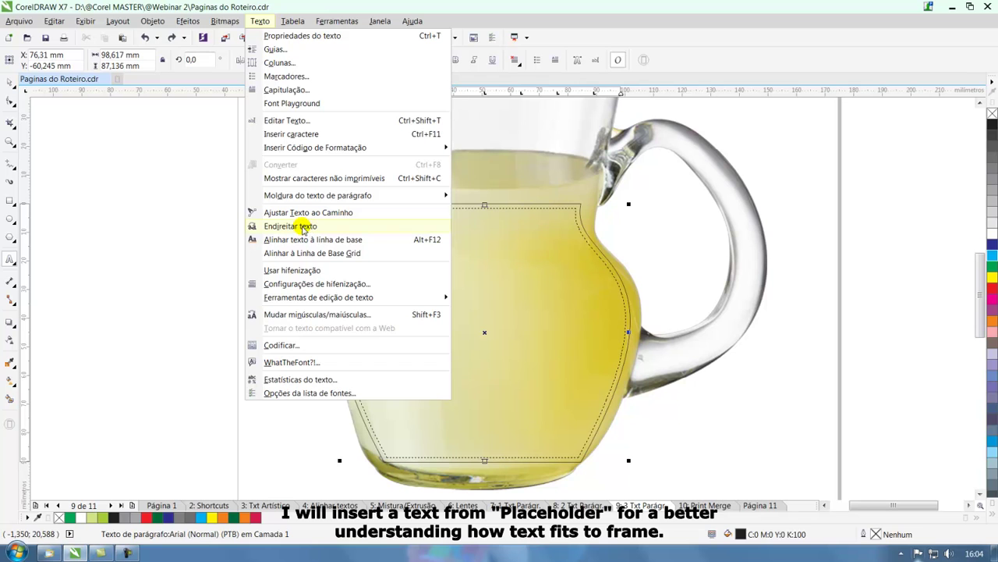
pyautogui.moveTo(304, 196)
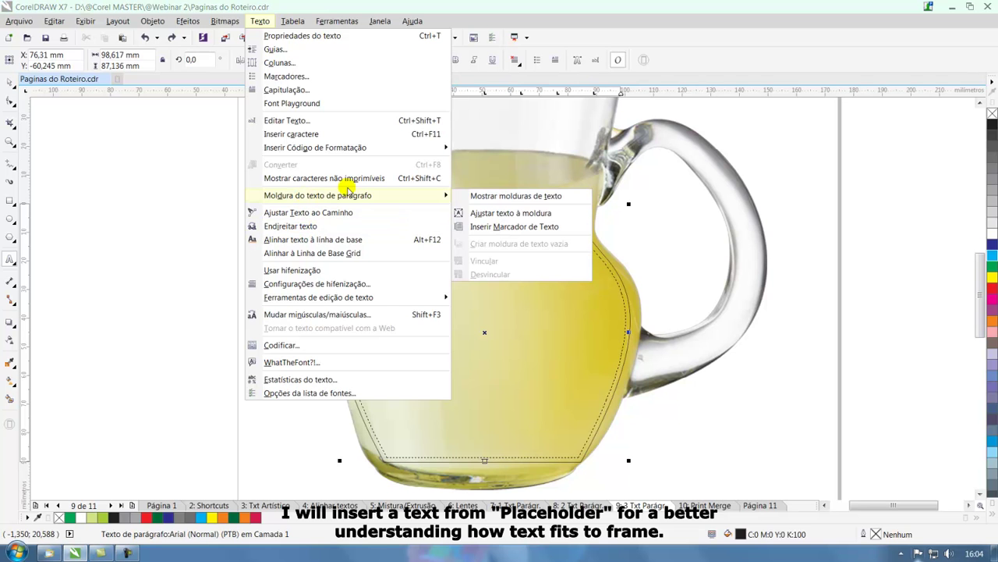
pyautogui.click(515, 226)
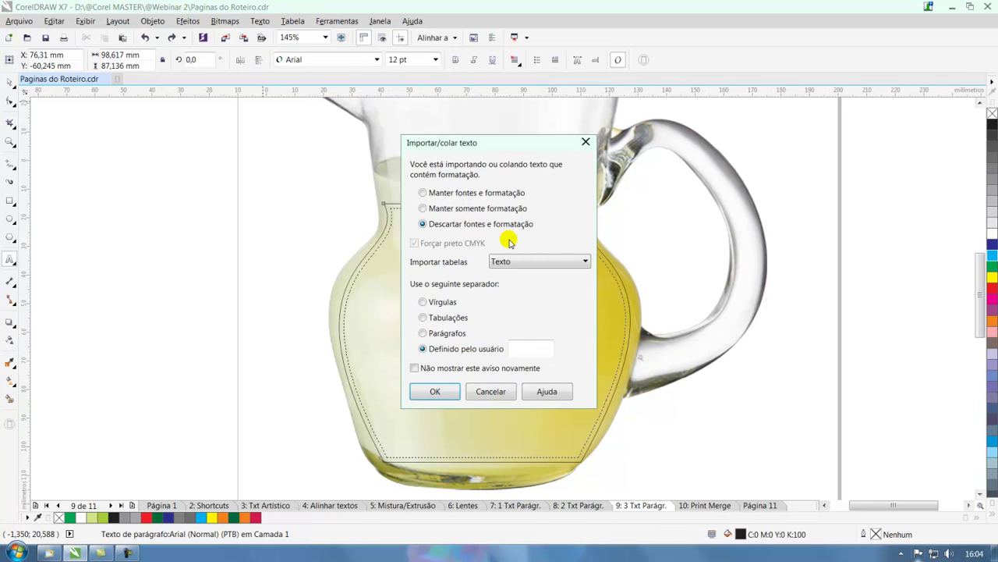
pyautogui.click(441, 396)
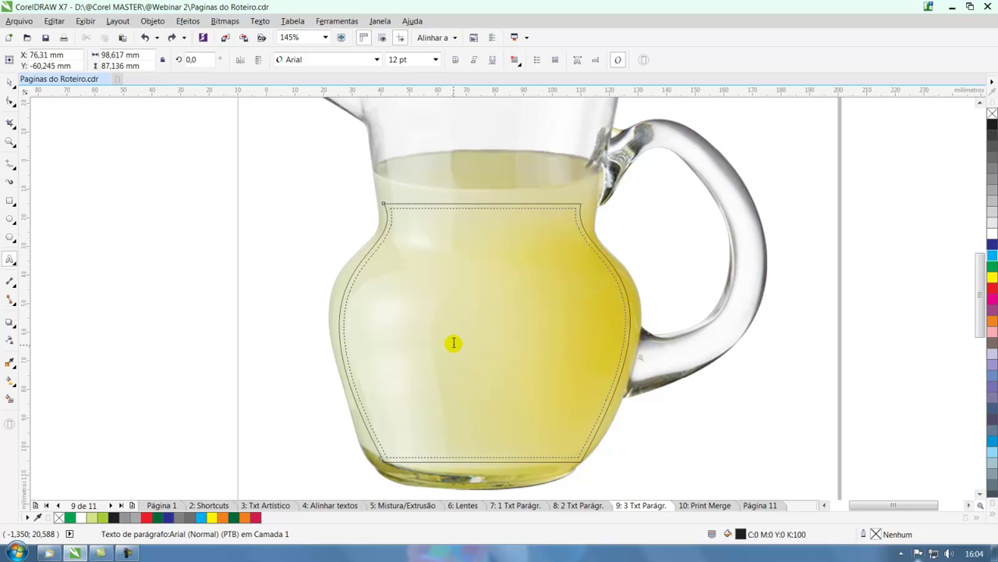
# Step: Select all the placeholder text in the jug-shaped frame, try centre alignment, and set it to full justification
pyautogui.hotkey('ctrl', 'a')
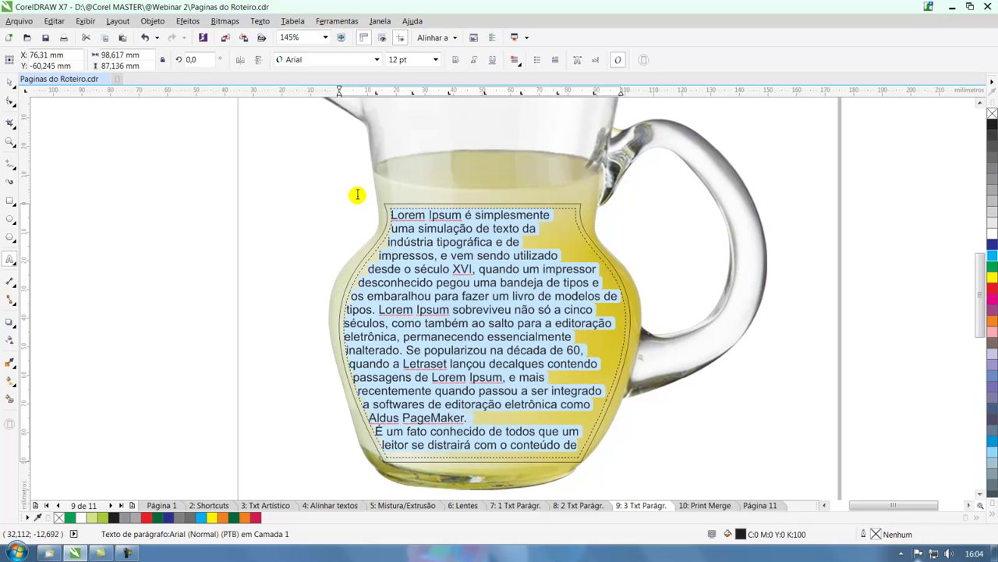
pyautogui.click(516, 61)
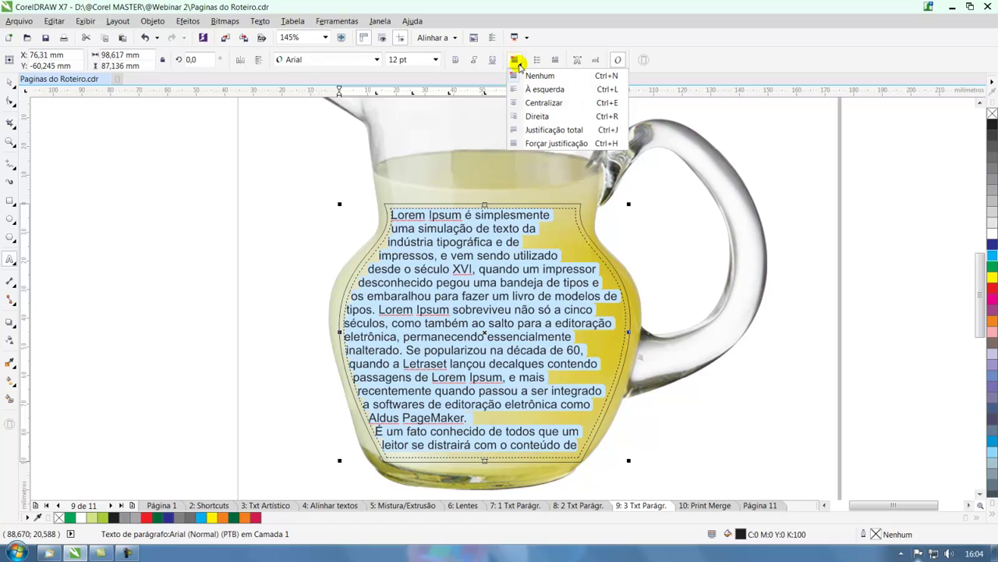
pyautogui.click(537, 104)
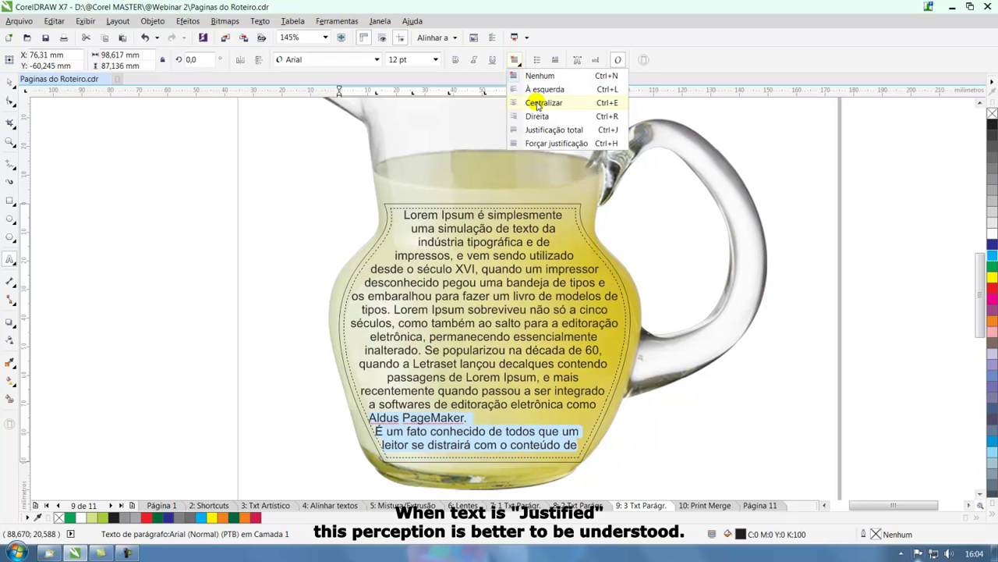
pyautogui.click(538, 105)
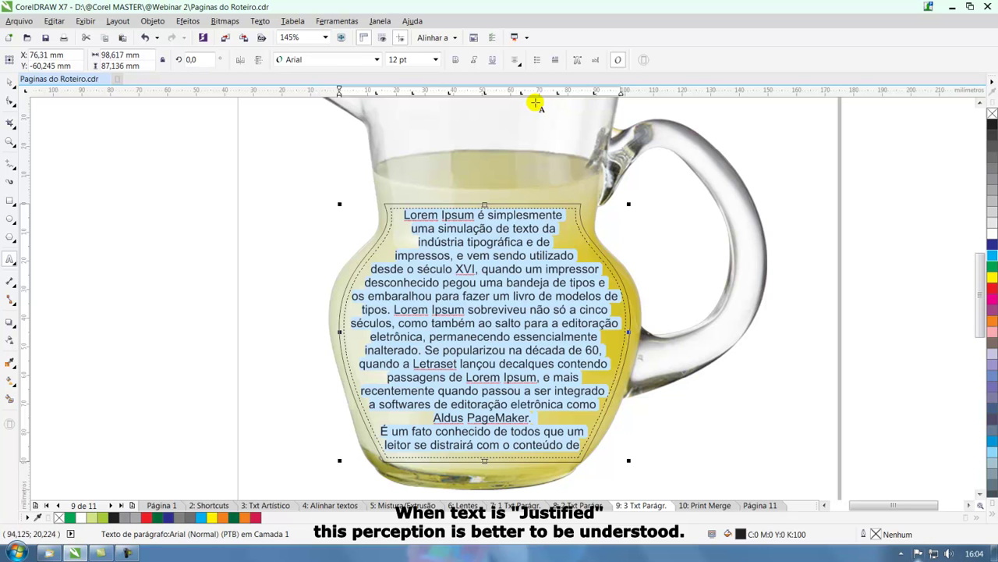
pyautogui.click(518, 61)
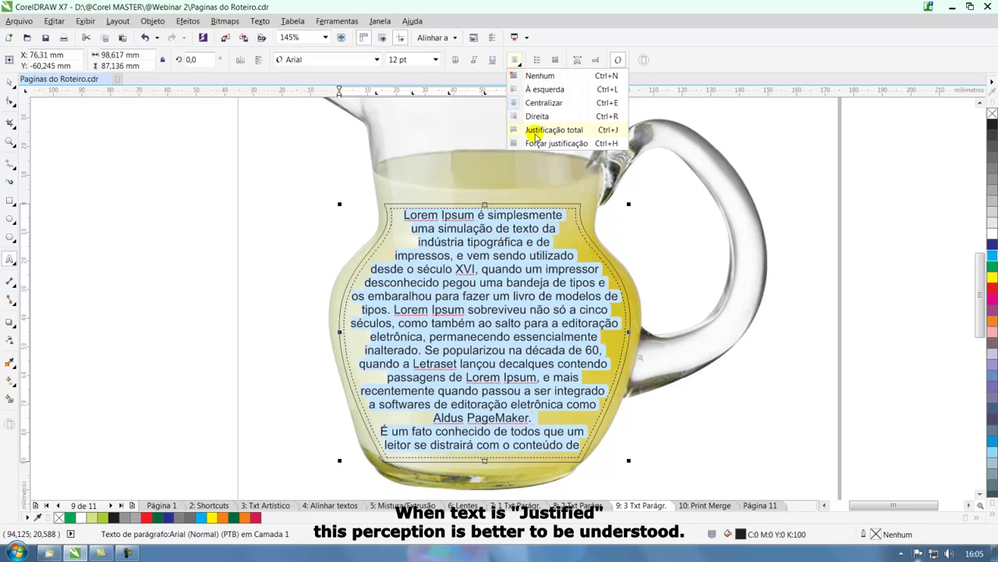
pyautogui.click(536, 130)
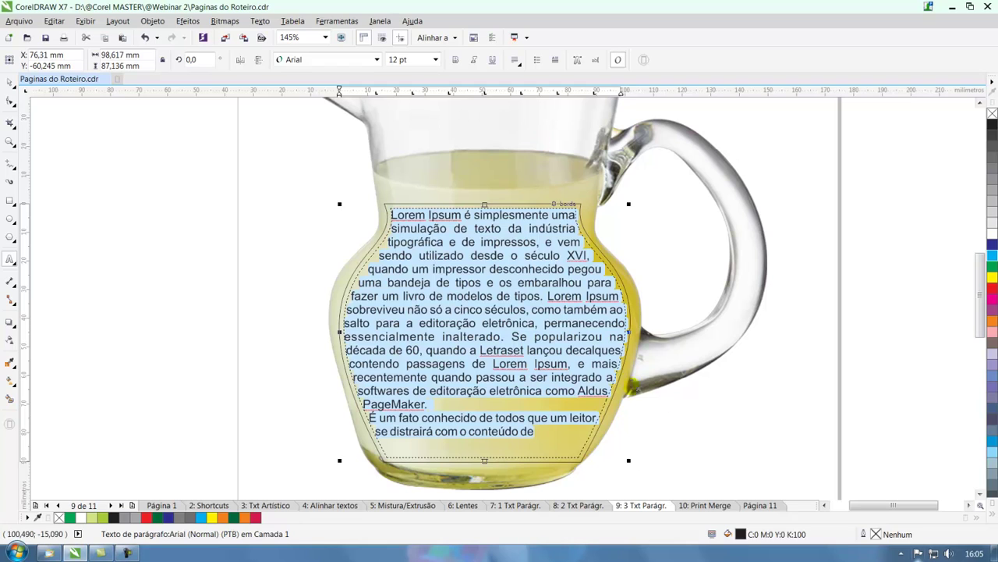
# Step: Try moving the justified text out of its jug-shaped outline, and undo the move
pyautogui.click(693, 410)
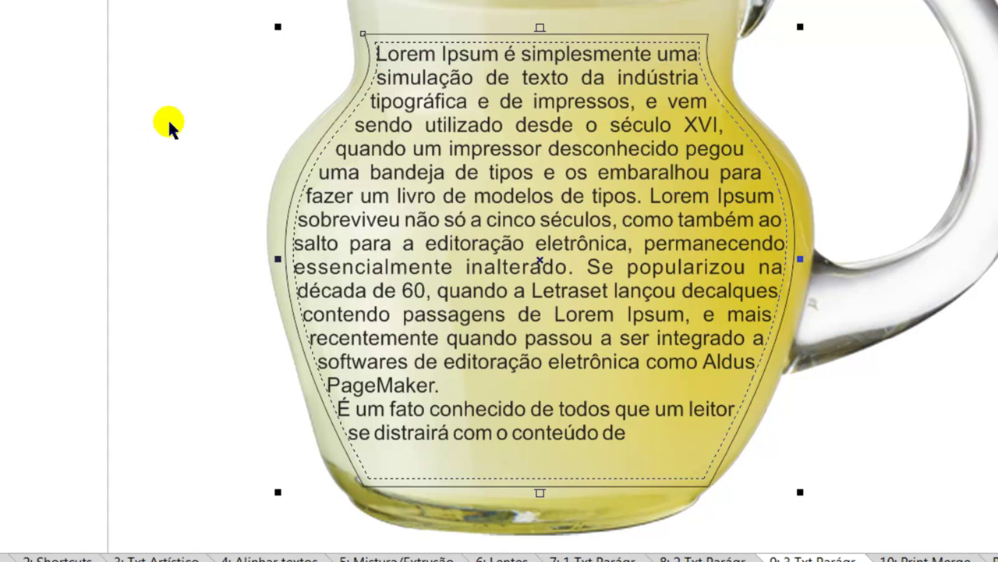
pyautogui.moveTo(539, 156); pyautogui.dragTo(722, 187)
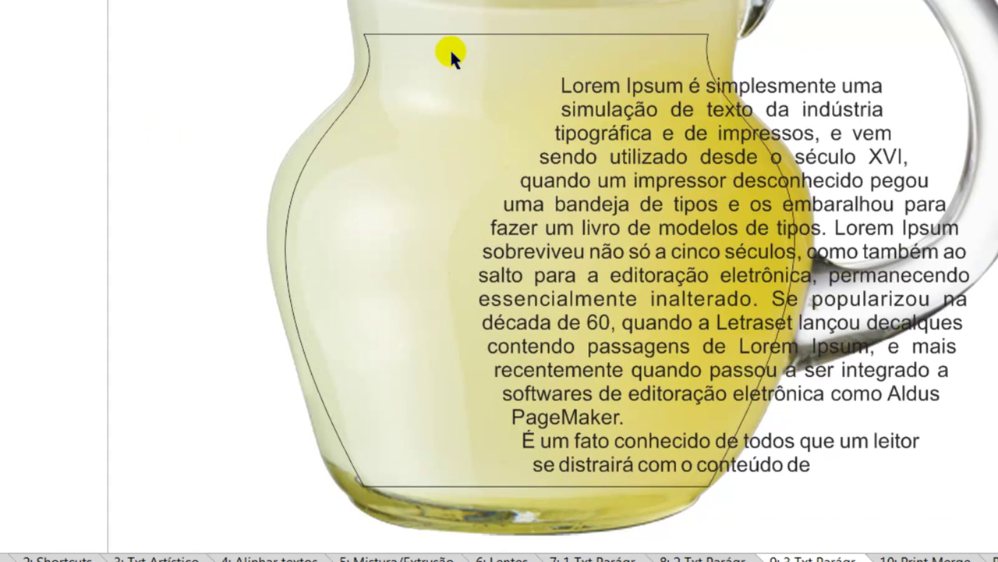
pyautogui.hotkey('ctrl', 'z')
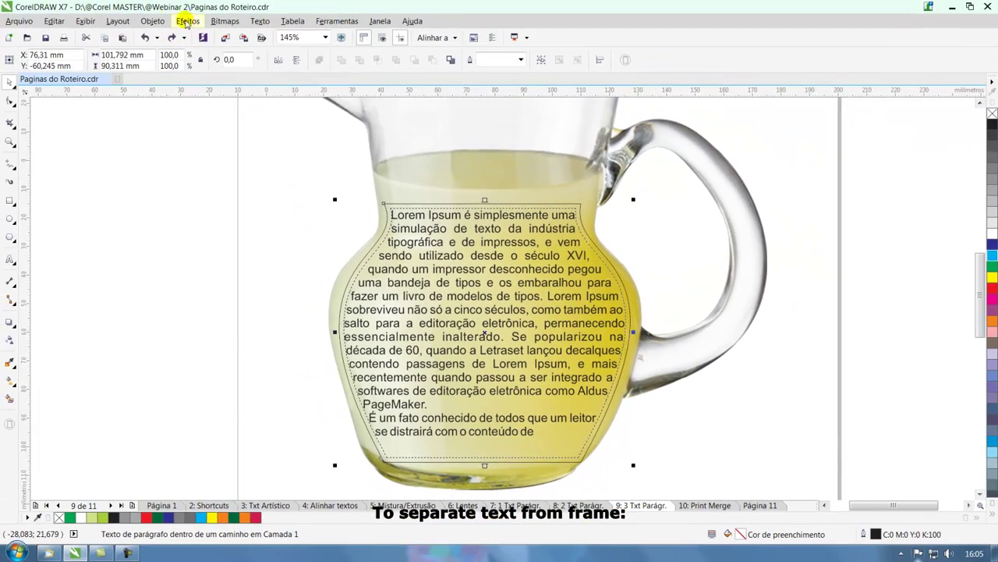
# Step: Break the paragraph text apart from its enclosing path and delete the jug-shaped outline
pyautogui.click(152, 21)
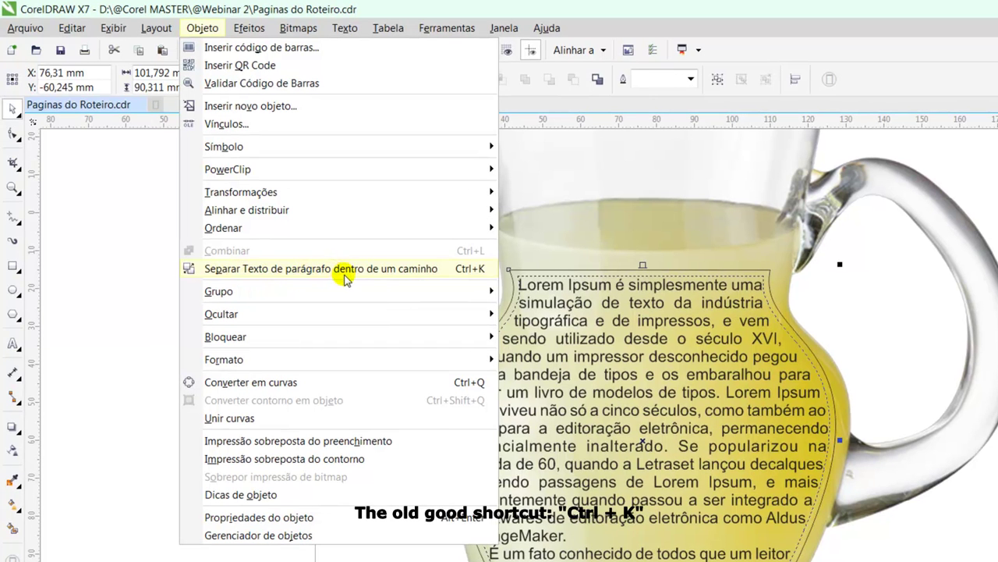
pyautogui.click(471, 270)
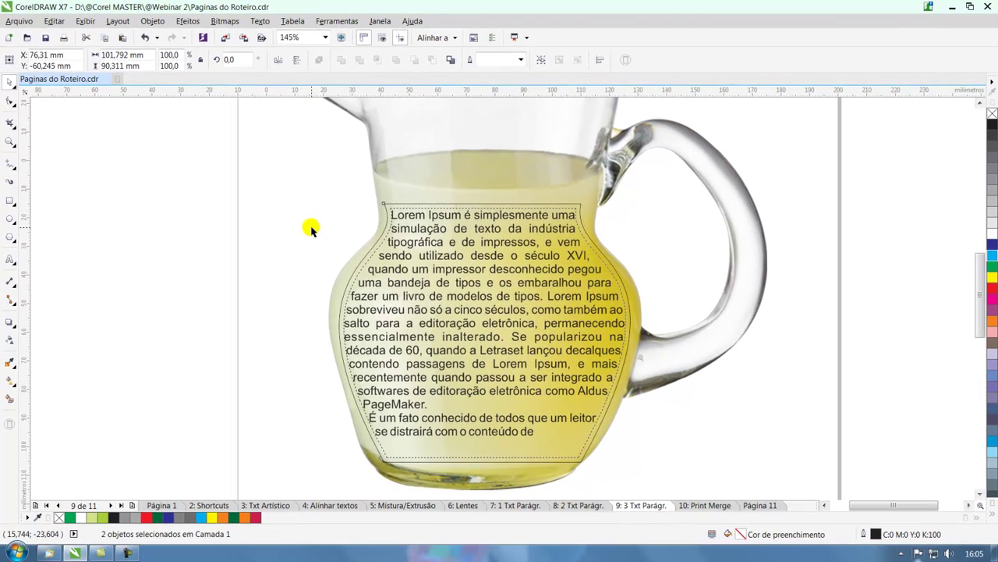
pyautogui.moveTo(403, 206); pyautogui.dragTo(82, 191)
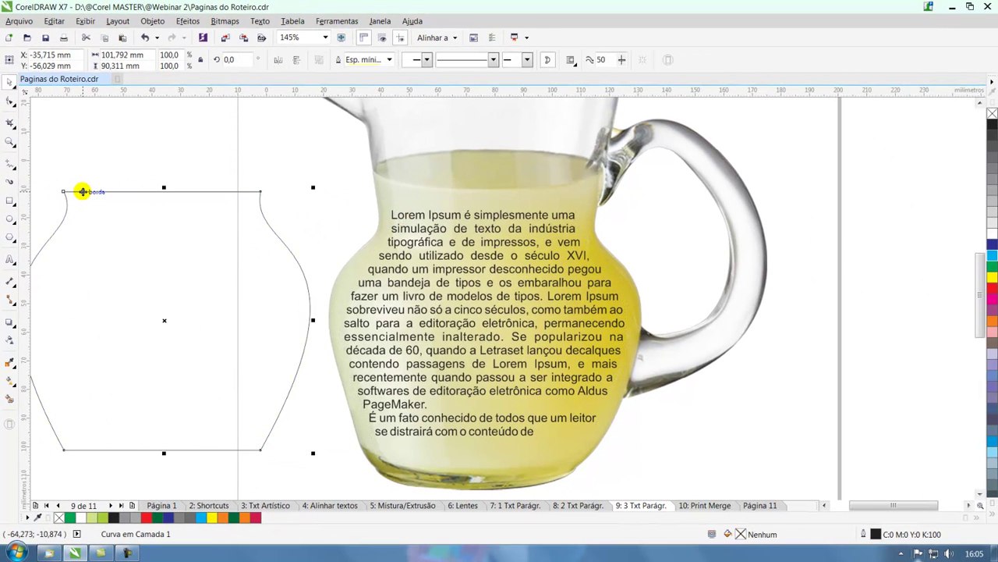
pyautogui.press('Delete')
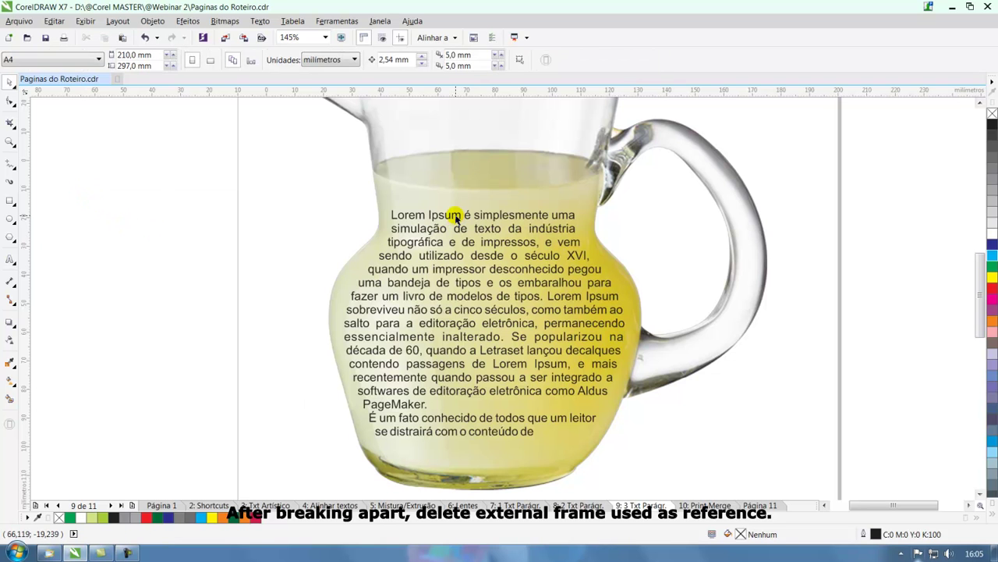
pyautogui.hotkey('shift', 'F4')
pyautogui.moveTo(400, 192); pyautogui.dragTo(611, 383)
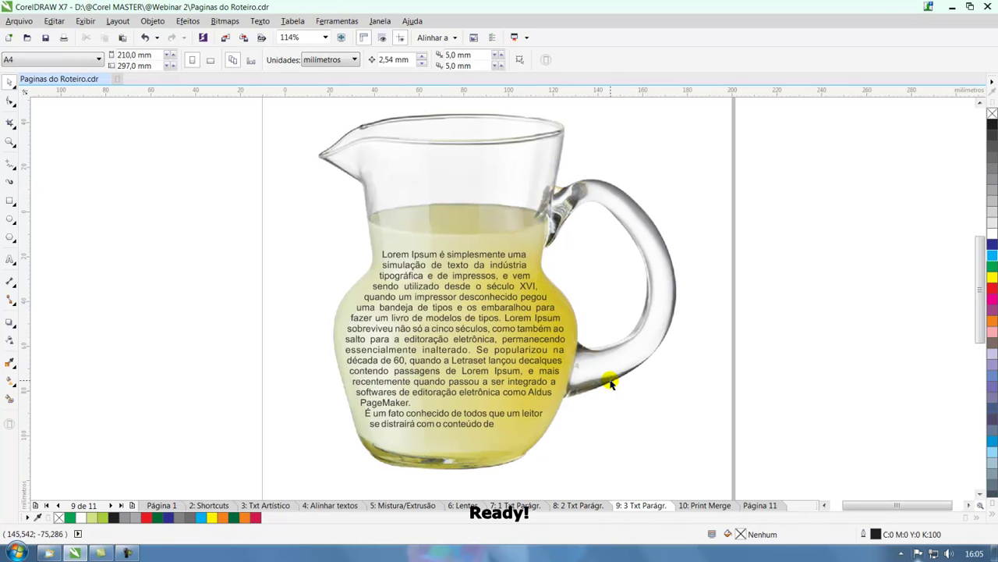
# Step: Paste the jug picture without text onto the cleared page and place it near the page's left edge
pyautogui.click(503, 308)
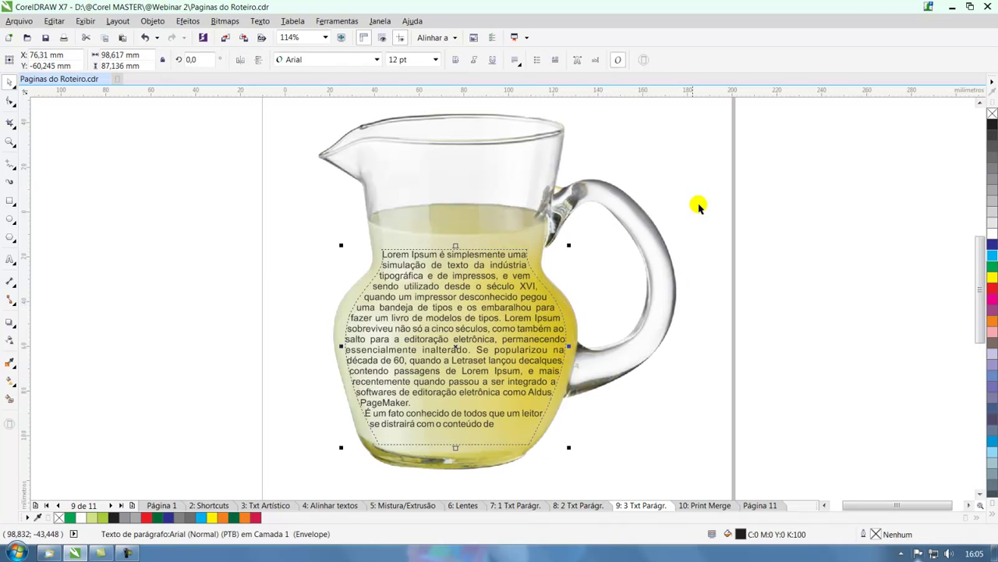
pyautogui.click(526, 232)
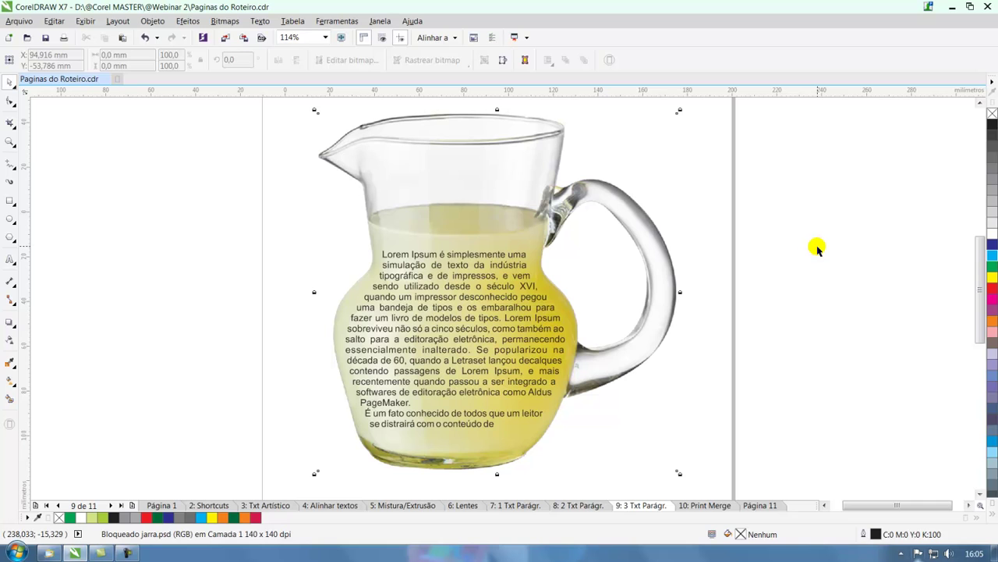
pyautogui.hotkey('ctrl', 'v')
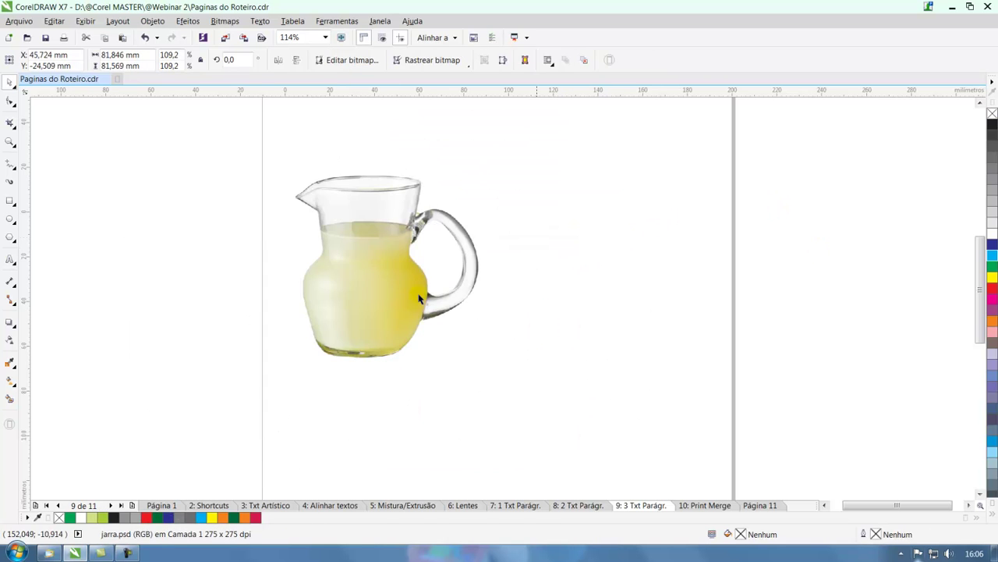
pyautogui.moveTo(390, 280); pyautogui.dragTo(374, 268)
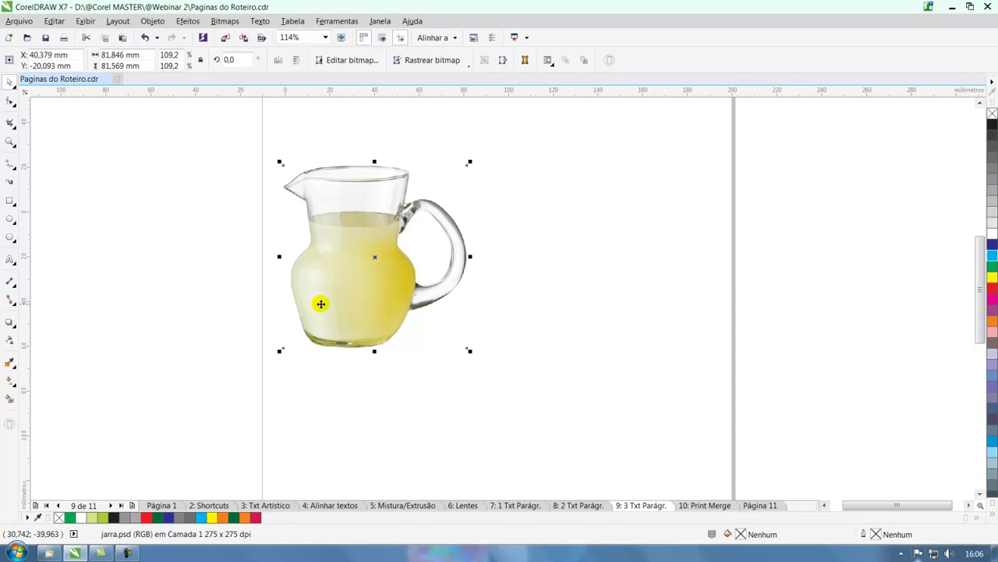
# Step: Create a horizontally mirrored copy of the jug on the right half of the page and lock both pictures
pyautogui.moveTo(281, 258); pyautogui.dragTo(459, 271)
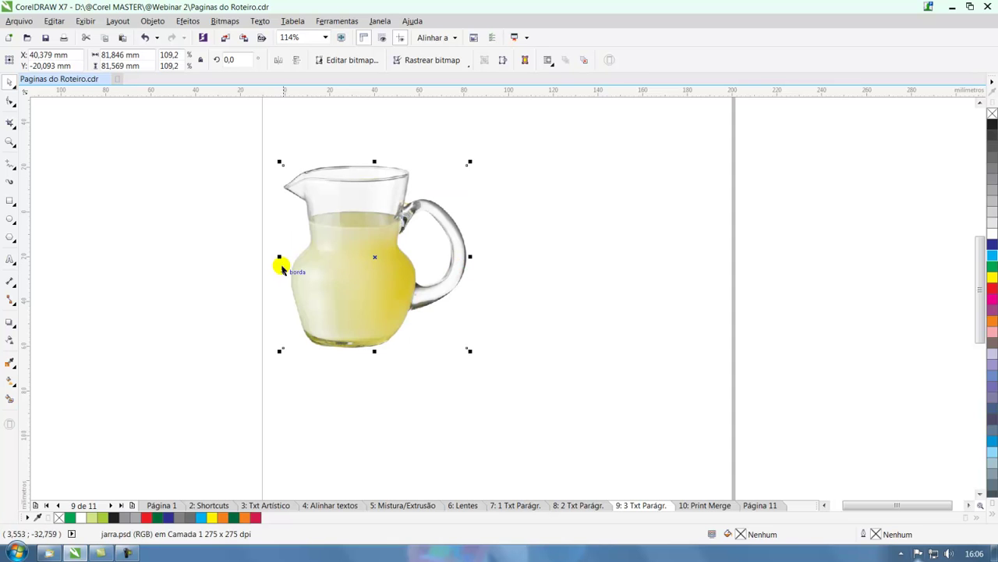
pyautogui.moveTo(279, 256); pyautogui.dragTo(602, 283)
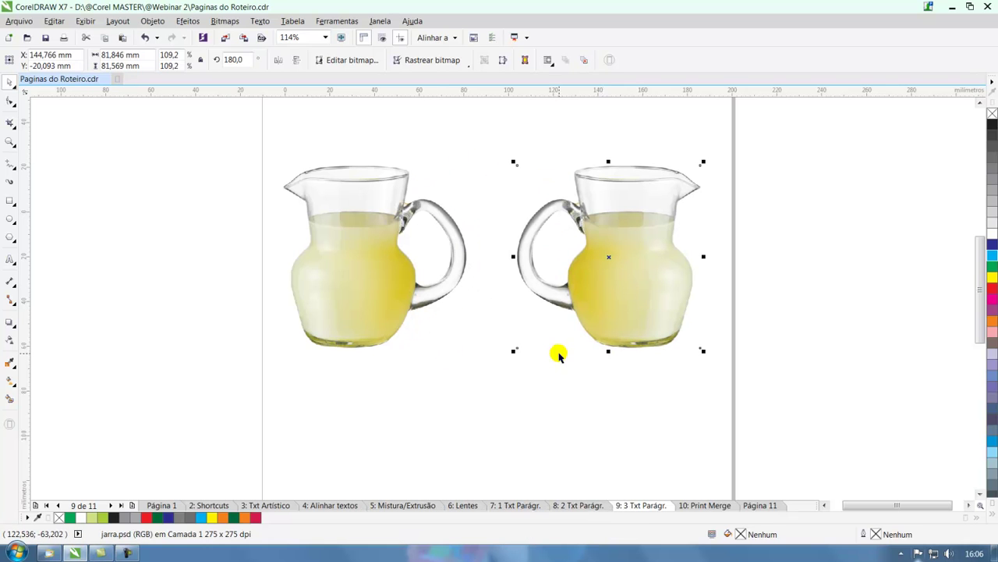
pyautogui.keyDown('shift'); pyautogui.click(356, 301); pyautogui.keyUp('shift')
pyautogui.rightClick(379, 304)
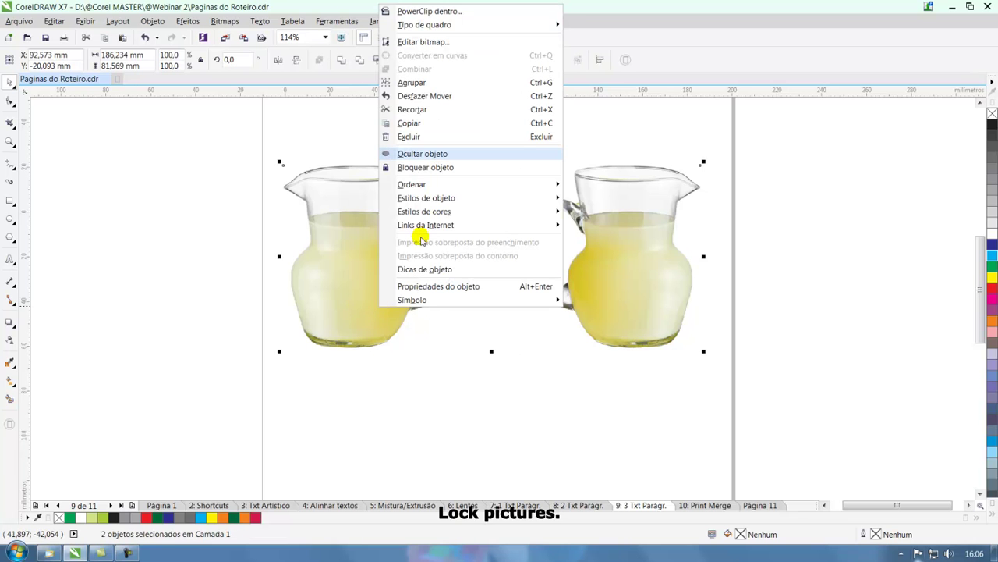
pyautogui.click(415, 168)
# Step: Draw a rectangle spanning the gap between the two jugs at their full height and convert it to curves
pyautogui.click(10, 200)
pyautogui.moveTo(416, 165); pyautogui.dragTo(569, 344)
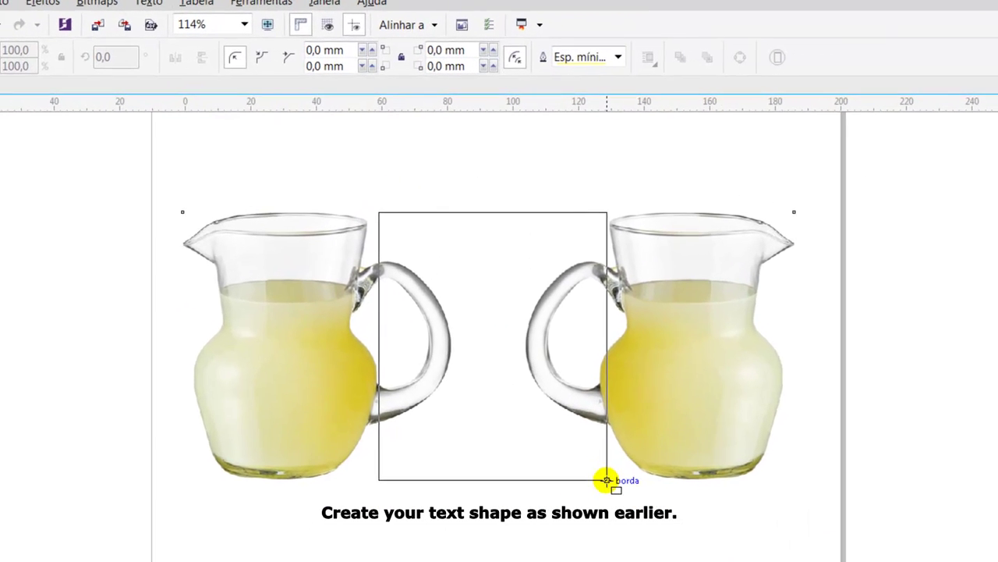
pyautogui.moveTo(607, 479); pyautogui.dragTo(607, 481)
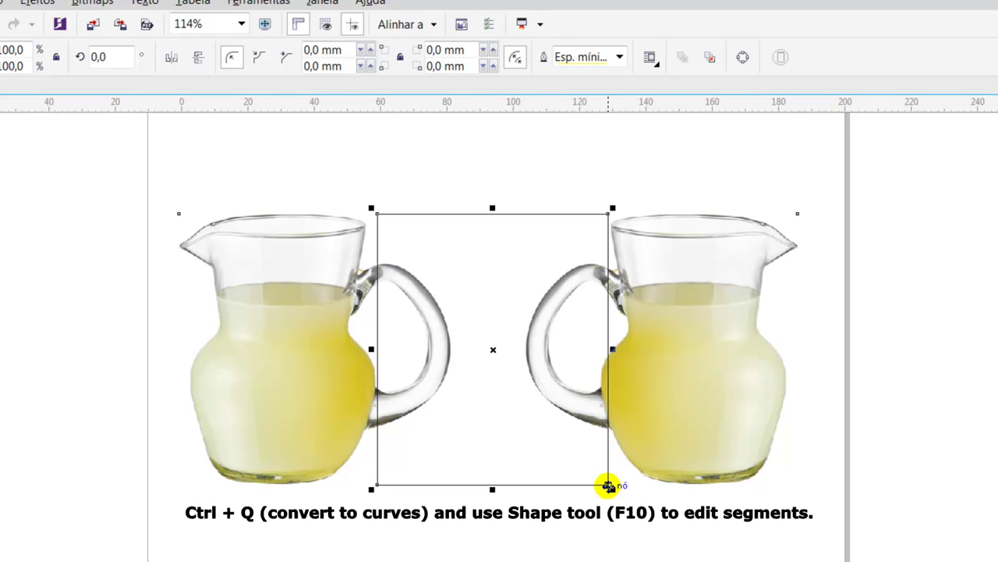
pyautogui.hotkey('ctrl', 'q')
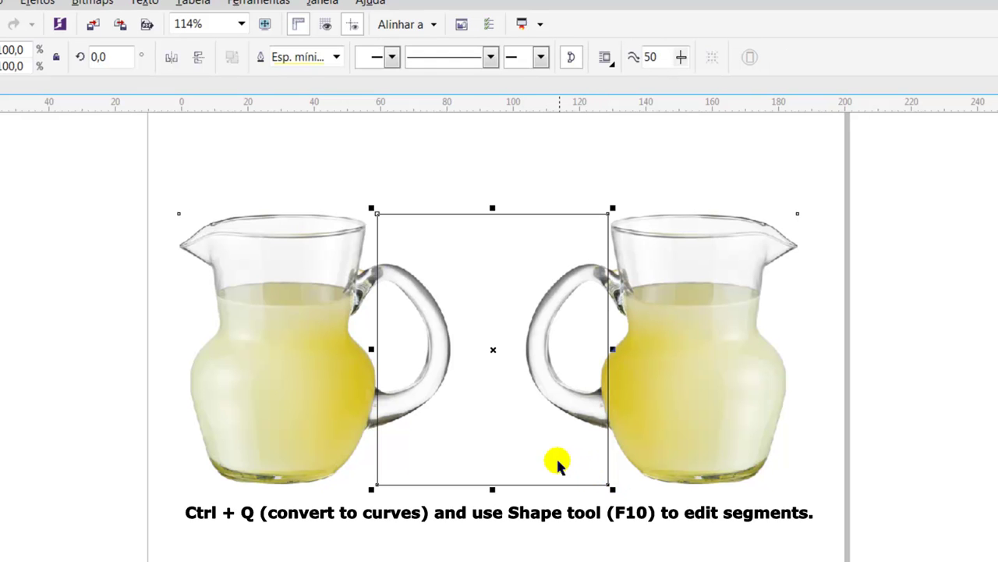
# Step: Select all four nodes of the rectangle and convert its segments to curves
pyautogui.press('F10')
pyautogui.moveTo(345, 173); pyautogui.dragTo(646, 520)
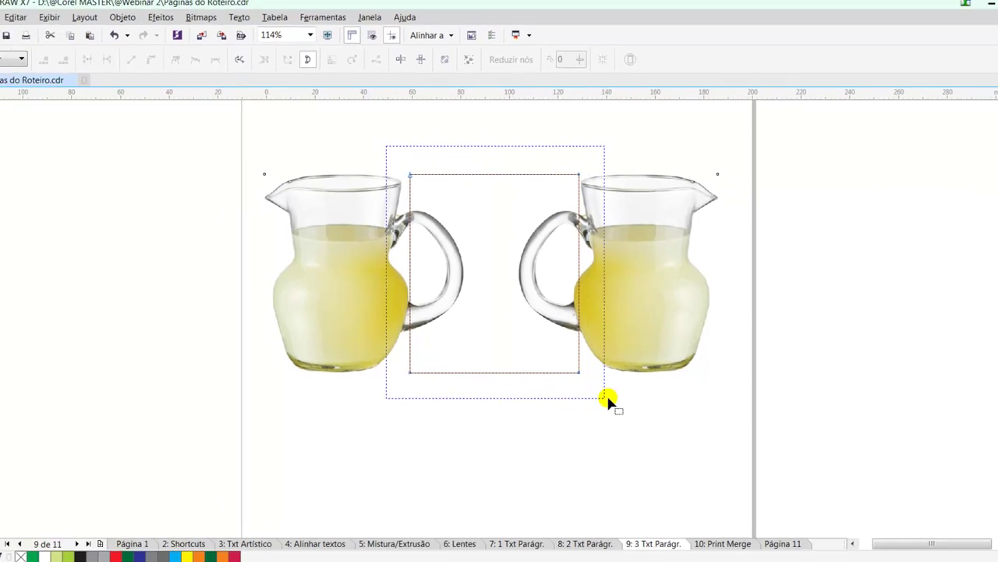
pyautogui.moveTo(608, 401); pyautogui.dragTo(616, 394)
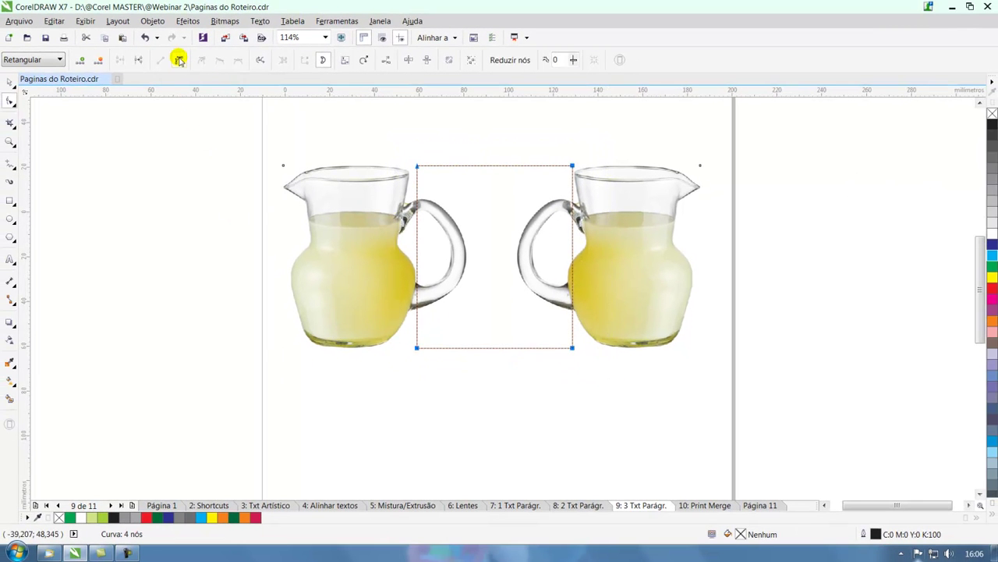
pyautogui.click(179, 60)
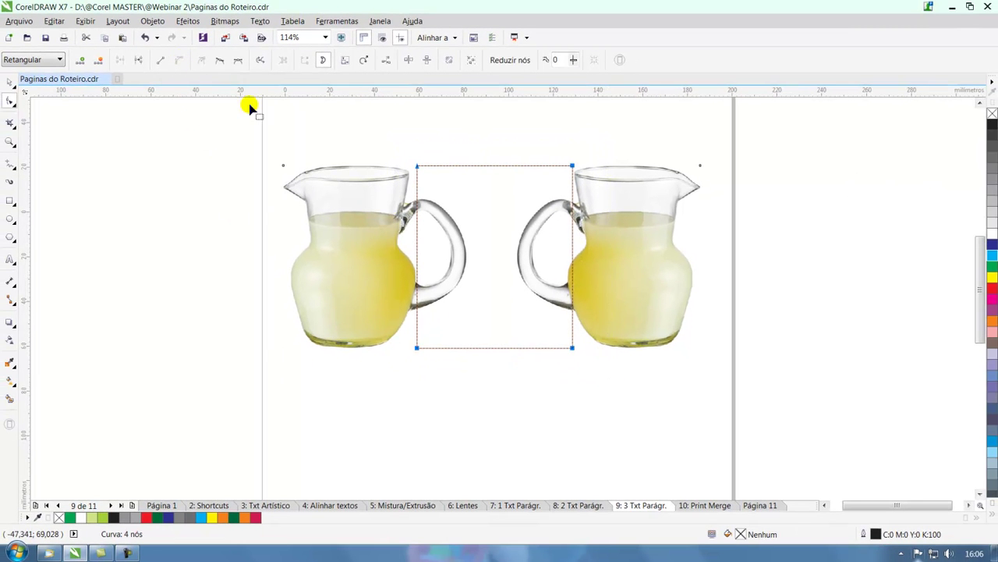
# Step: Bend the rectangle's left side inward around the left jug's handle by adjusting its upper and lower control handles
pyautogui.click(417, 169)
pyautogui.moveTo(419, 228); pyautogui.dragTo(437, 194)
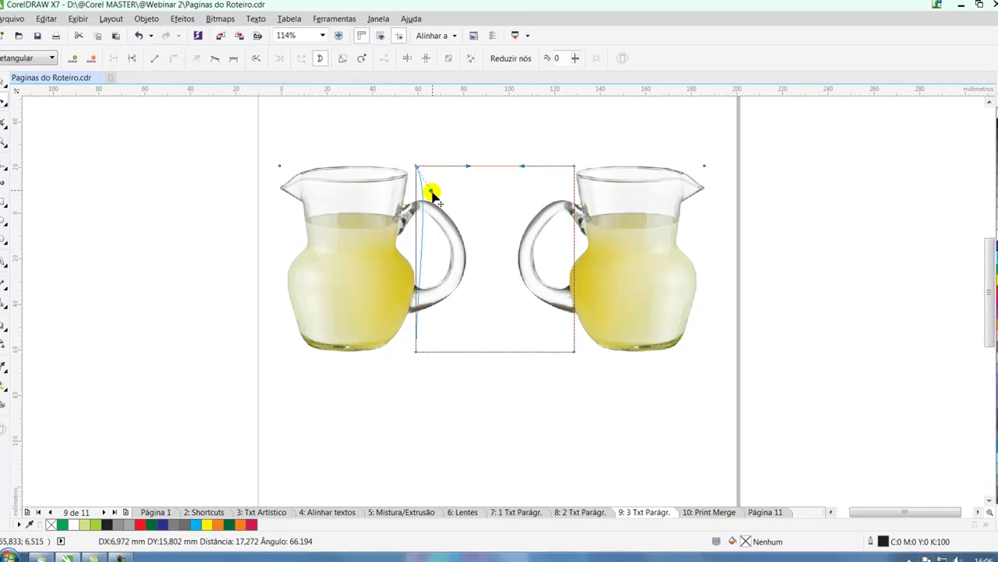
pyautogui.click(384, 449)
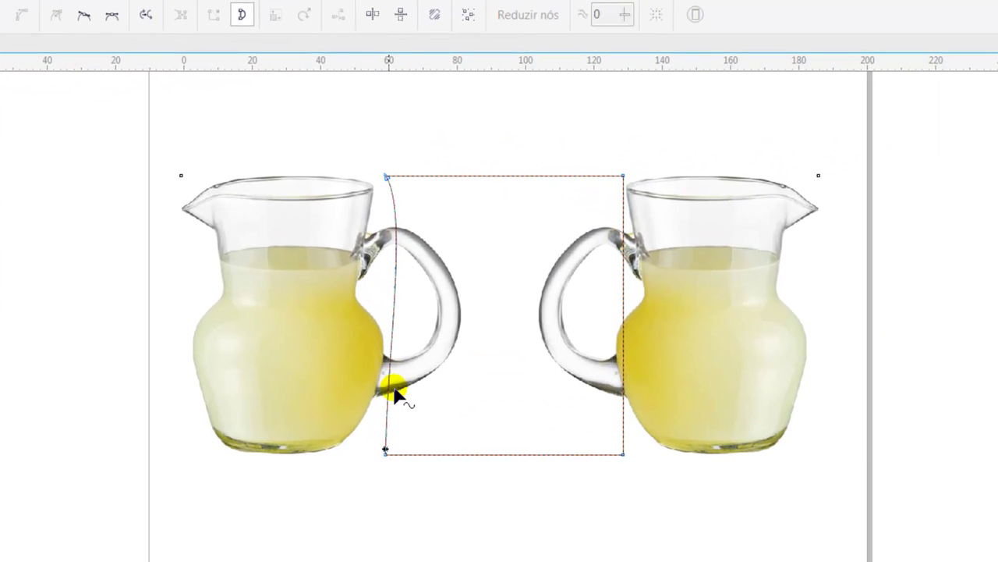
pyautogui.click(386, 453)
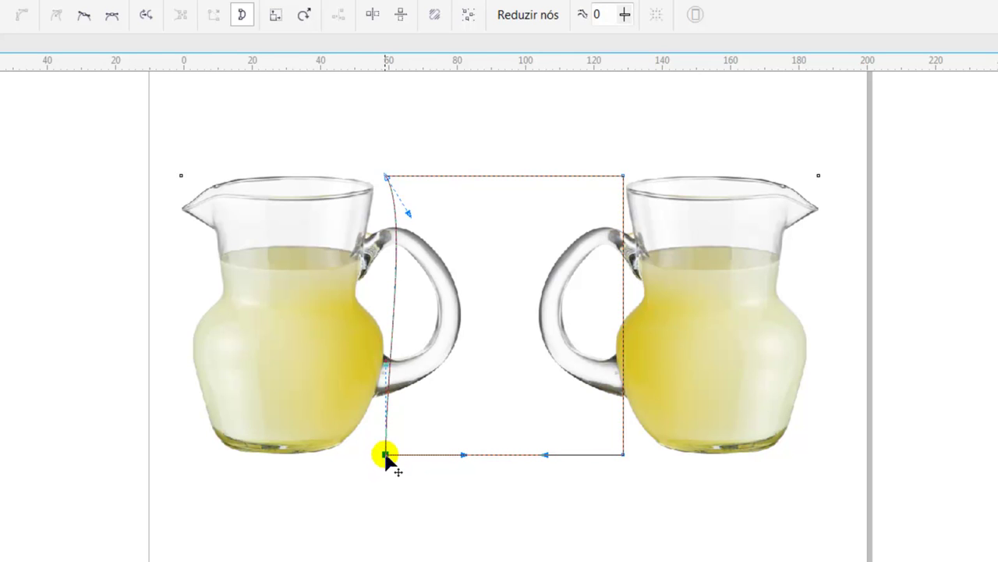
pyautogui.moveTo(388, 365); pyautogui.dragTo(545, 294)
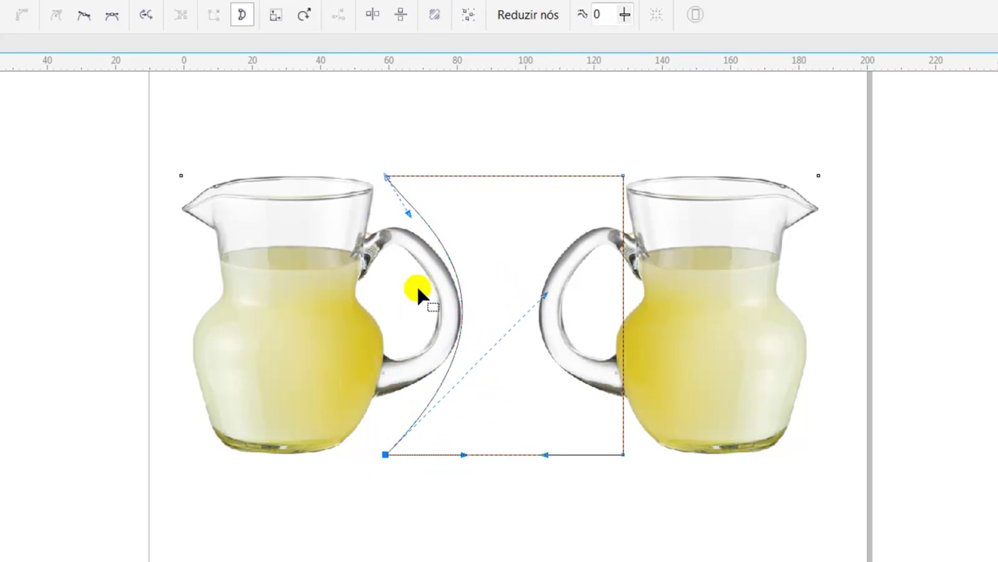
# Step: Add a node on the left side just above the jug handle and shape the curve around the handle's upper part
pyautogui.moveTo(316, 115); pyautogui.dragTo(762, 557)
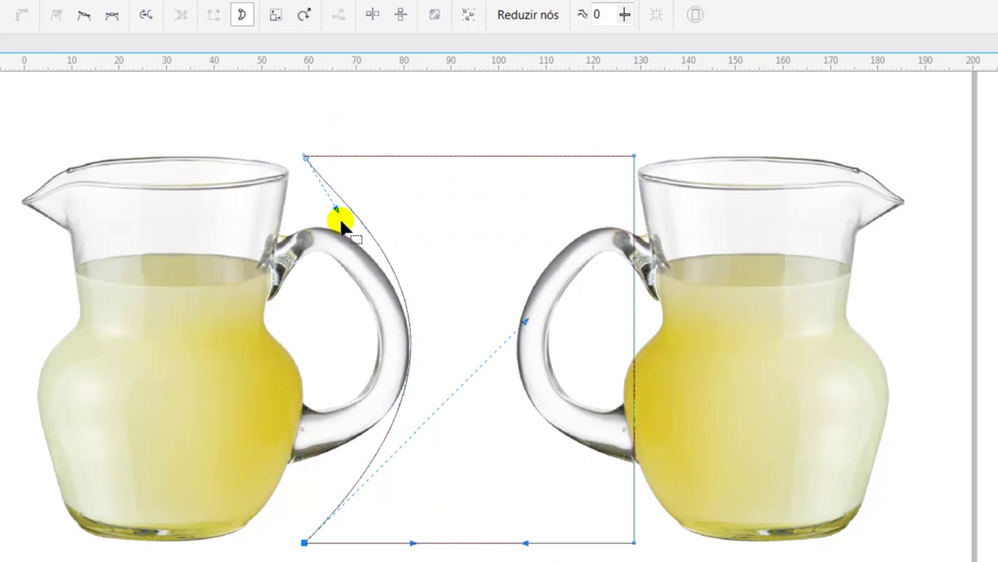
pyautogui.moveTo(352, 211); pyautogui.dragTo(318, 219)
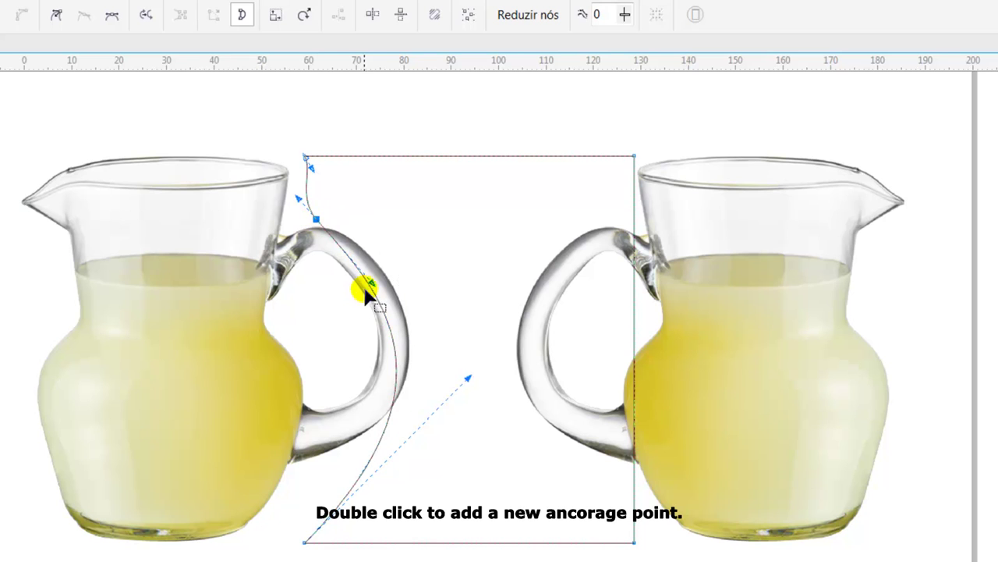
pyautogui.moveTo(375, 287); pyautogui.dragTo(437, 263)
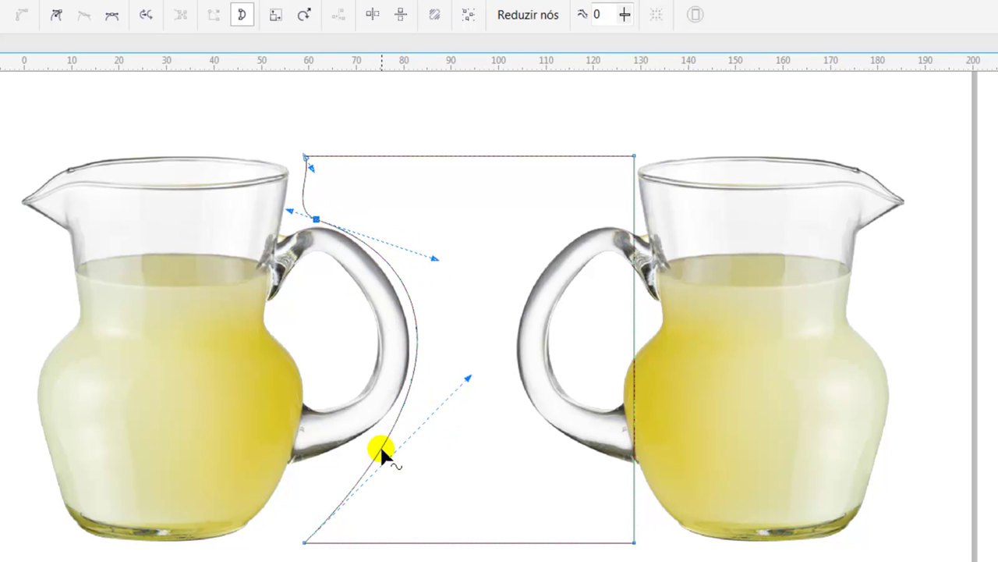
# Step: Add a second node on the left side below the jug handle and shape the curve around the handle's lower part
pyautogui.doubleClick(380, 449)
pyautogui.moveTo(382, 451); pyautogui.dragTo(323, 484)
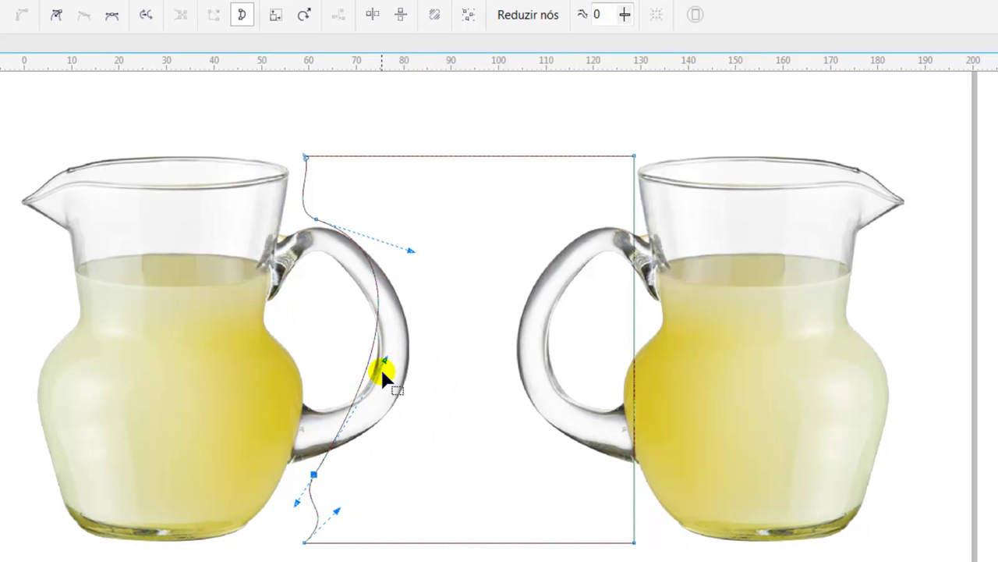
pyautogui.moveTo(386, 362); pyautogui.dragTo(491, 412)
pyautogui.click(465, 381)
pyautogui.click(319, 219)
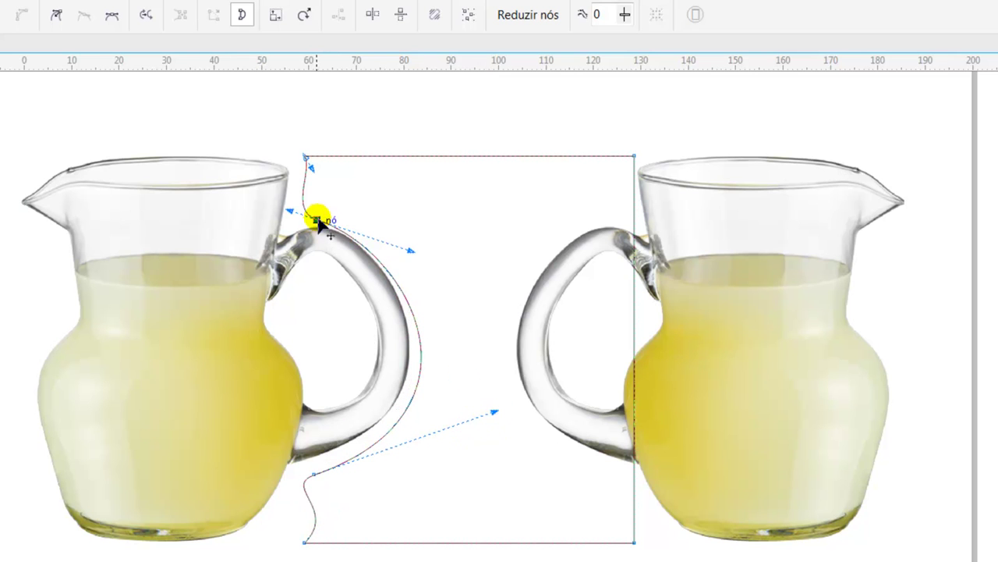
# Step: Try converting the left side's segment below the lower added node to a straight line, and undo it
pyautogui.rightClick(307, 498)
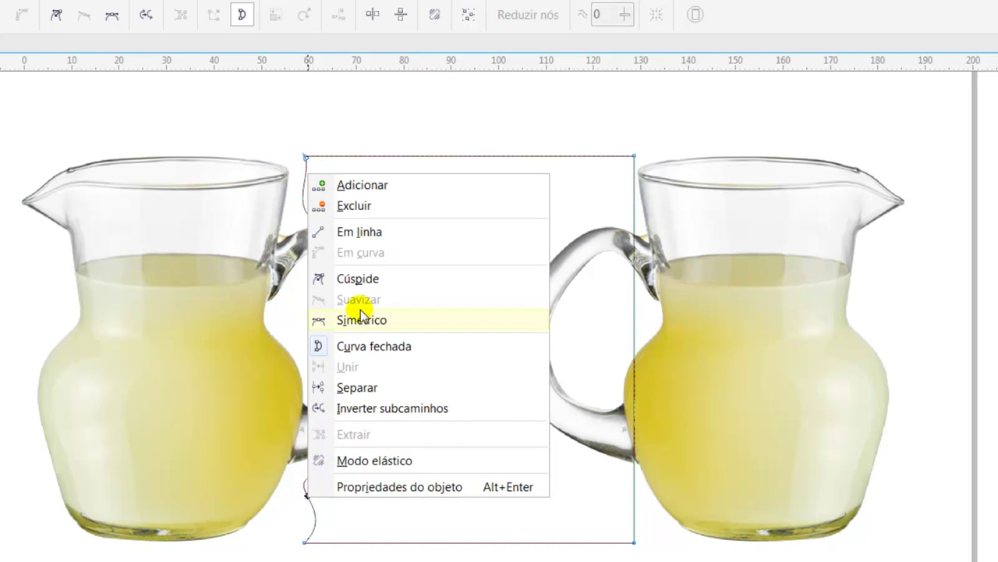
pyautogui.click(357, 231)
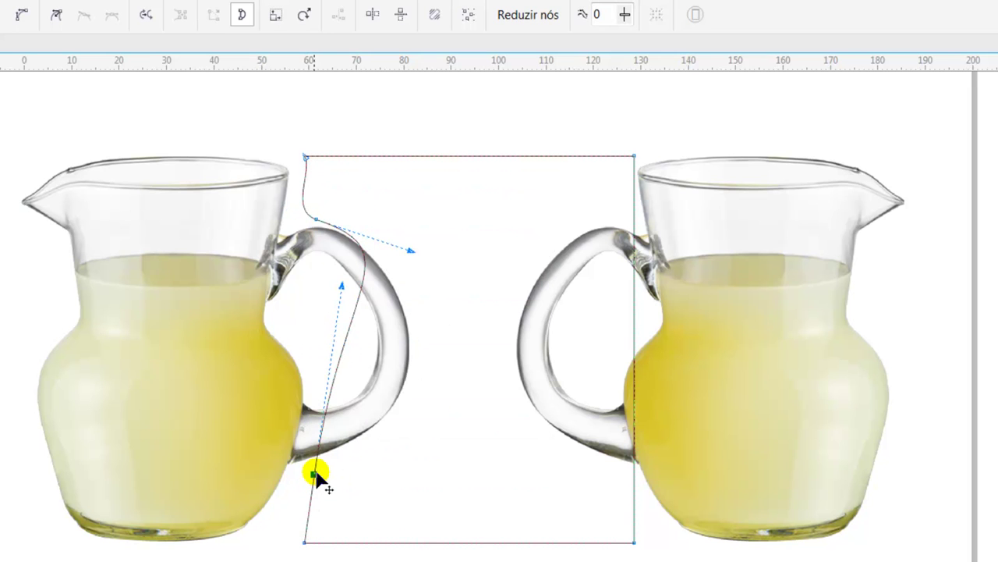
pyautogui.hotkey('ctrl', 'z')
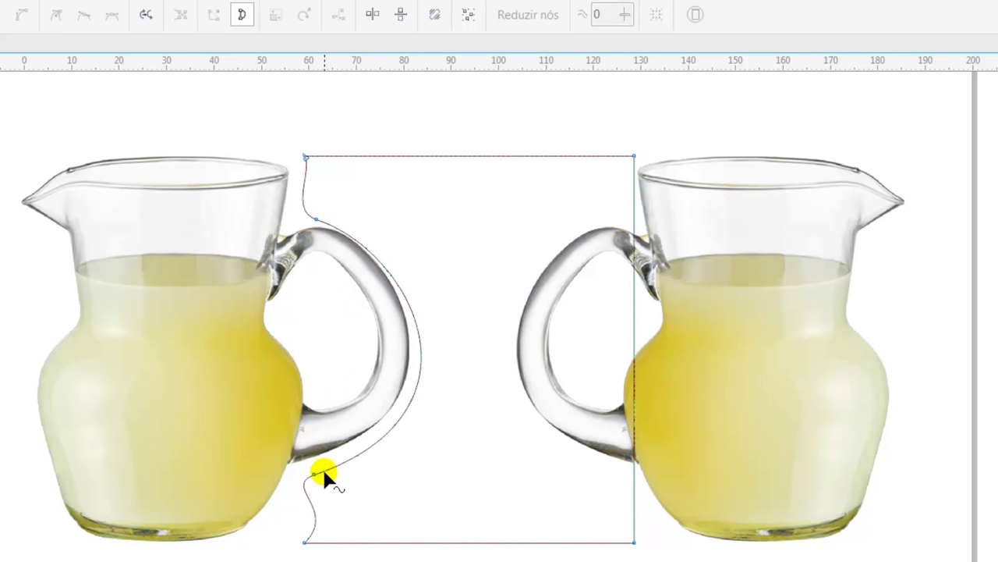
# Step: Convert the segment below the lower added node to a straight line and move that node slightly outward
pyautogui.click(314, 474)
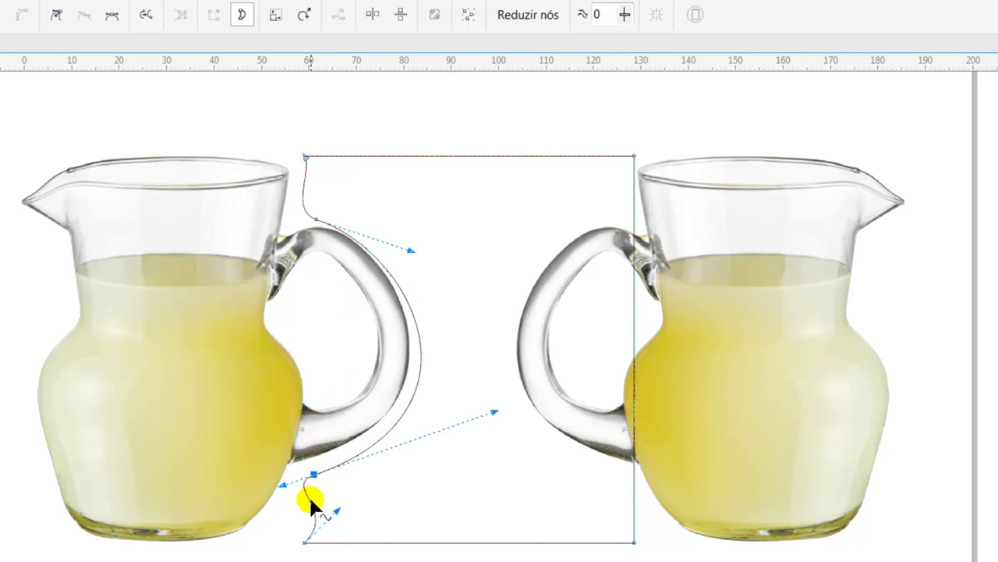
pyautogui.click(310, 501)
pyautogui.rightClick(312, 502)
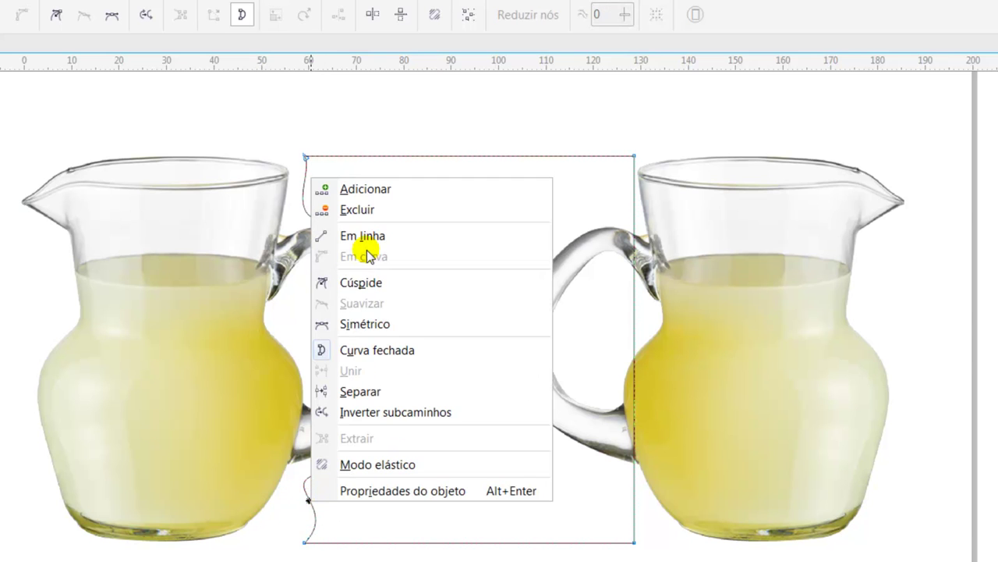
pyautogui.press('Escape')
pyautogui.click(314, 473)
pyautogui.moveTo(314, 476); pyautogui.dragTo(305, 481)
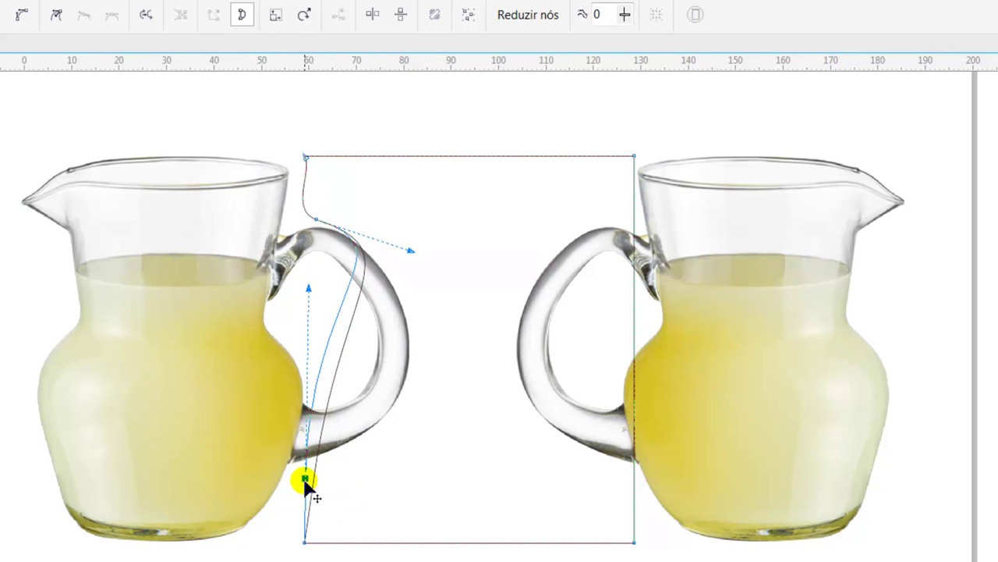
# Step: Make the lower added node a cusp and reshape the curve around the left jug's handle from both added nodes
pyautogui.moveTo(334, 289); pyautogui.dragTo(466, 380)
pyautogui.rightClick(306, 479)
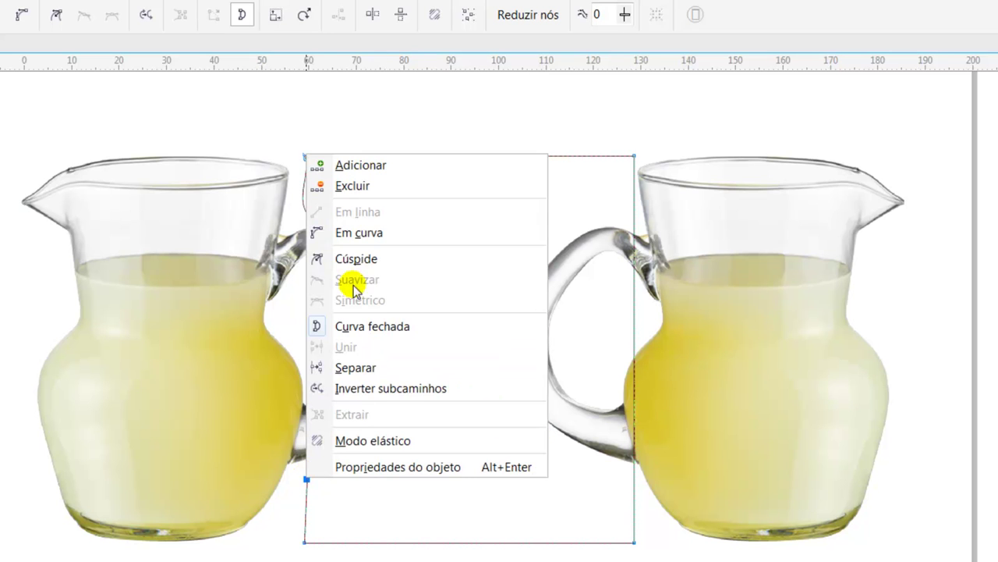
pyautogui.click(358, 256)
pyautogui.moveTo(311, 376); pyautogui.dragTo(490, 419)
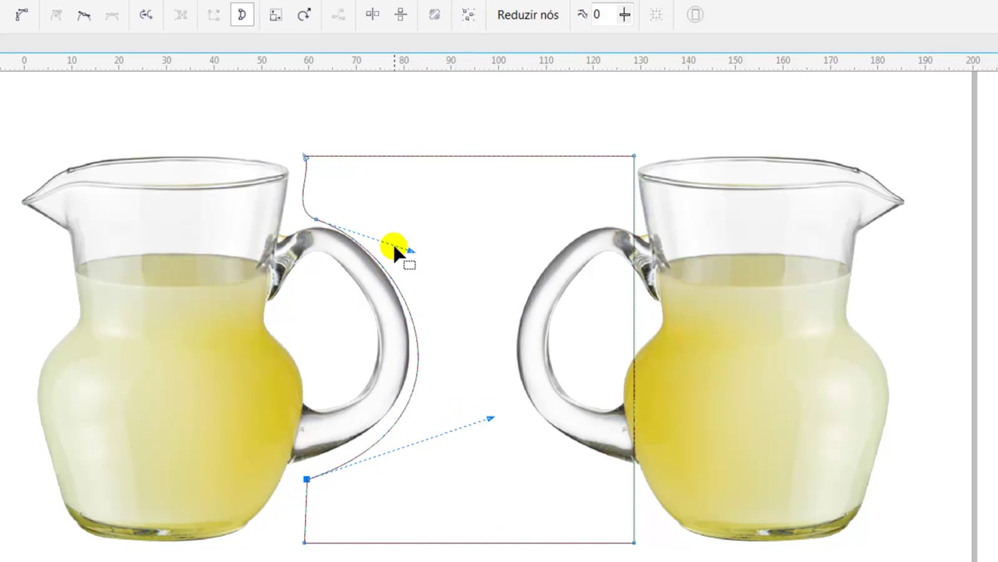
pyautogui.click(317, 218)
pyautogui.moveTo(409, 251); pyautogui.dragTo(419, 232)
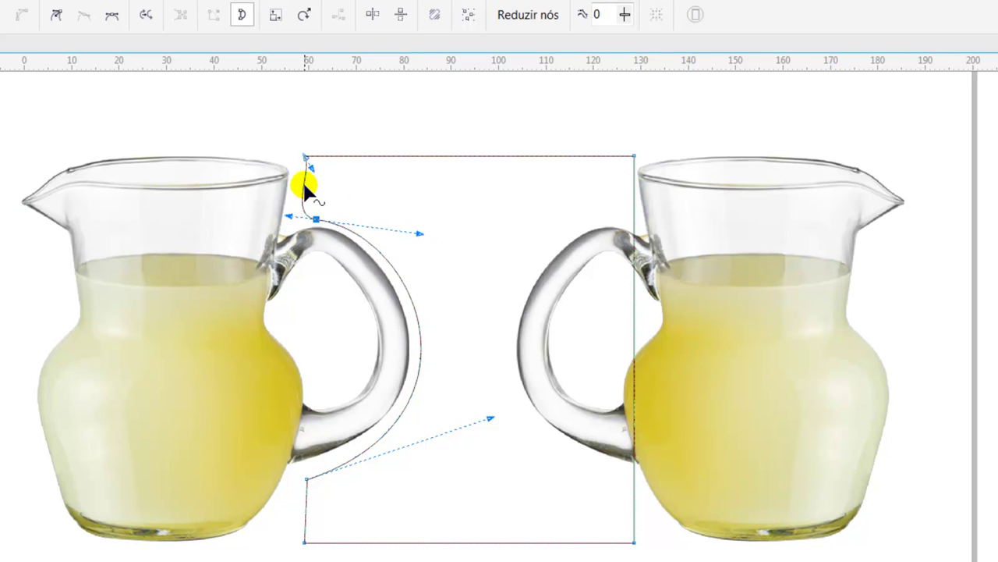
# Step: Convert the segment above the upper added node to a straight line and reshape the curve around the jug handle
pyautogui.rightClick(305, 187)
pyautogui.click(370, 253)
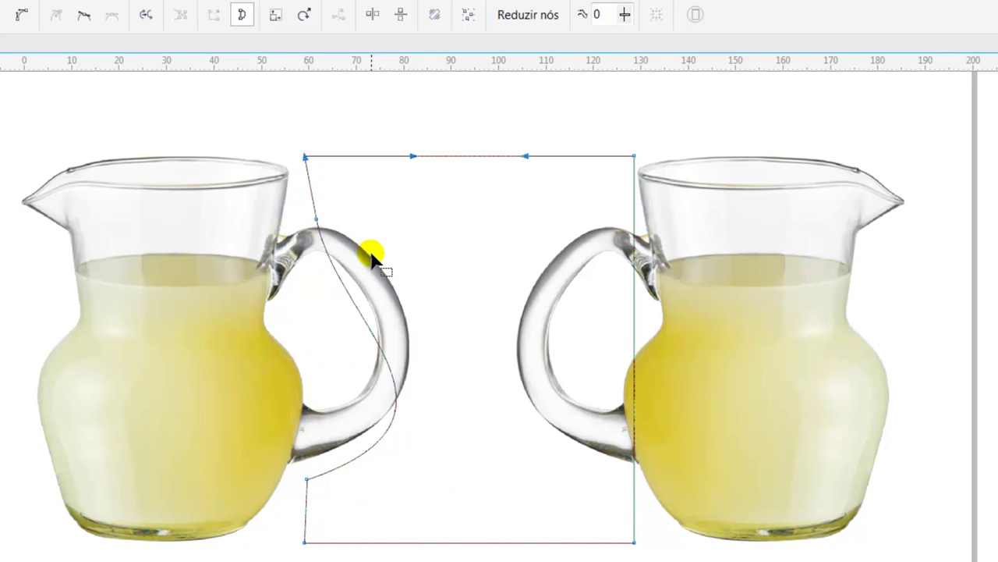
pyautogui.click(316, 220)
pyautogui.moveTo(335, 320); pyautogui.dragTo(422, 237)
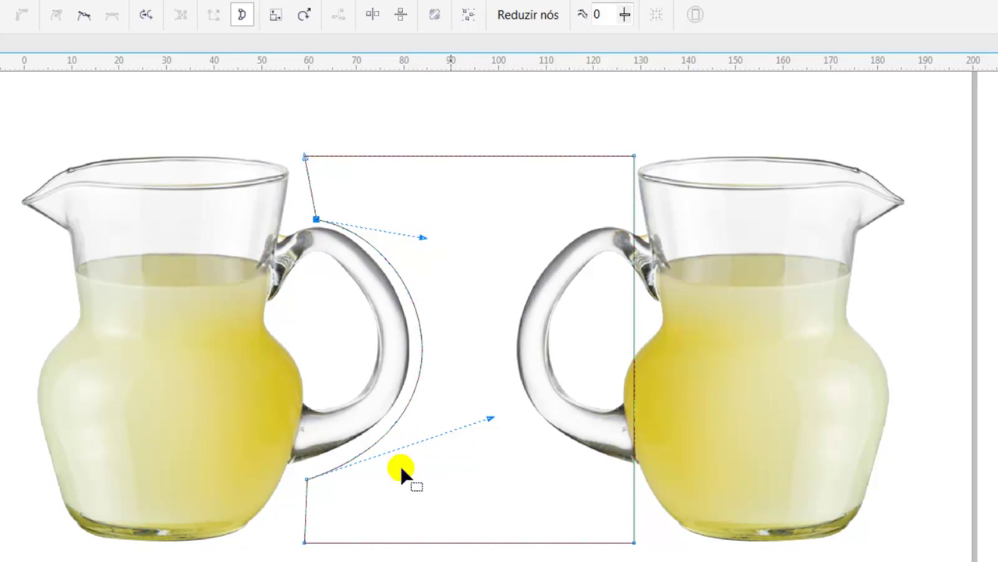
# Step: Move the upper and lower added nodes slightly upward to centre the curve around the left jug's handle
pyautogui.moveTo(308, 475); pyautogui.dragTo(307, 468)
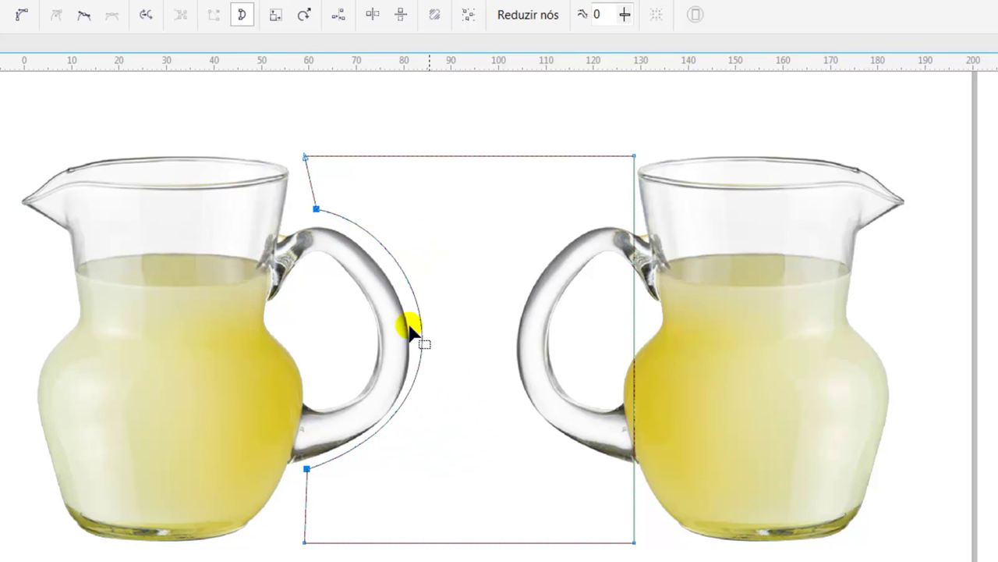
pyautogui.click(316, 209)
pyautogui.click(316, 209)
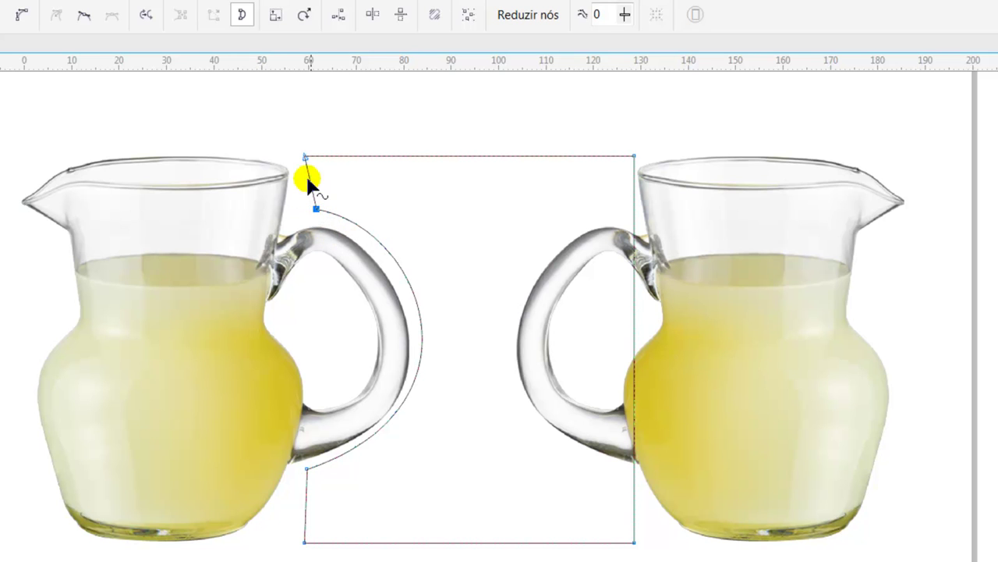
# Step: Move the upper added node slightly outward and down, closer to the left jug, above its handle
pyautogui.moveTo(316, 210); pyautogui.dragTo(307, 214)
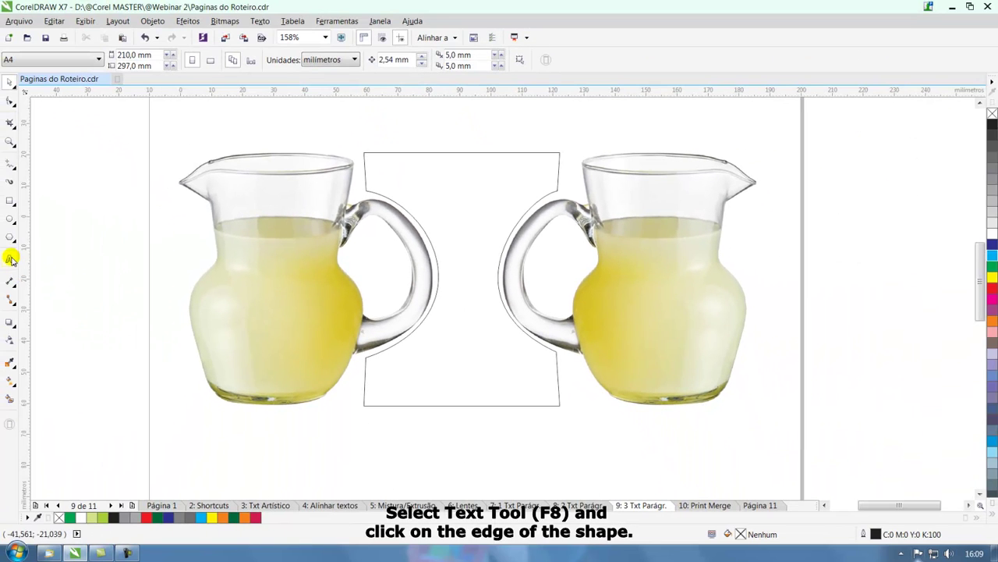
# Step: Start paragraph text inside the closed frame shape between the two jugs with the Text tool
pyautogui.click(10, 258)
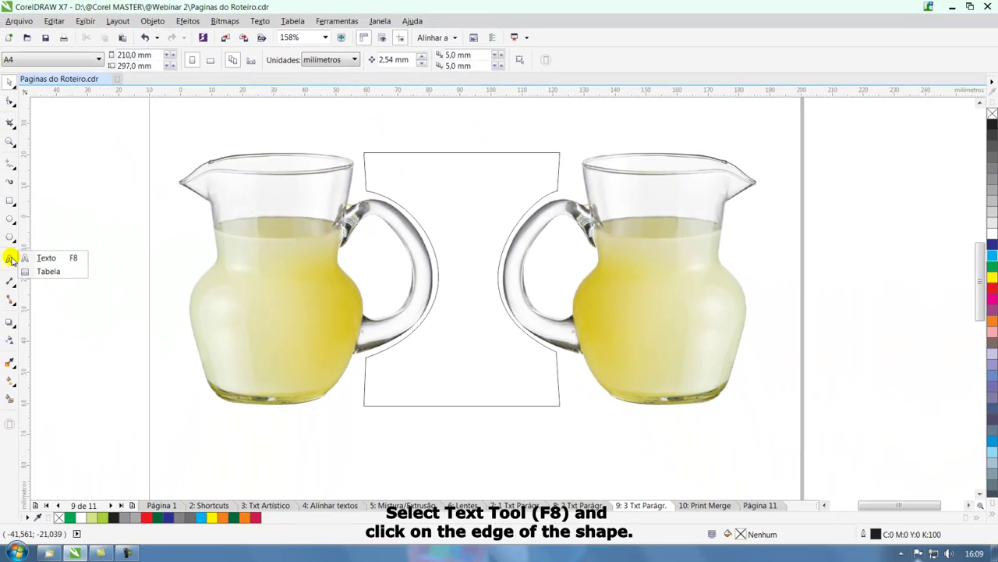
pyautogui.click(65, 258)
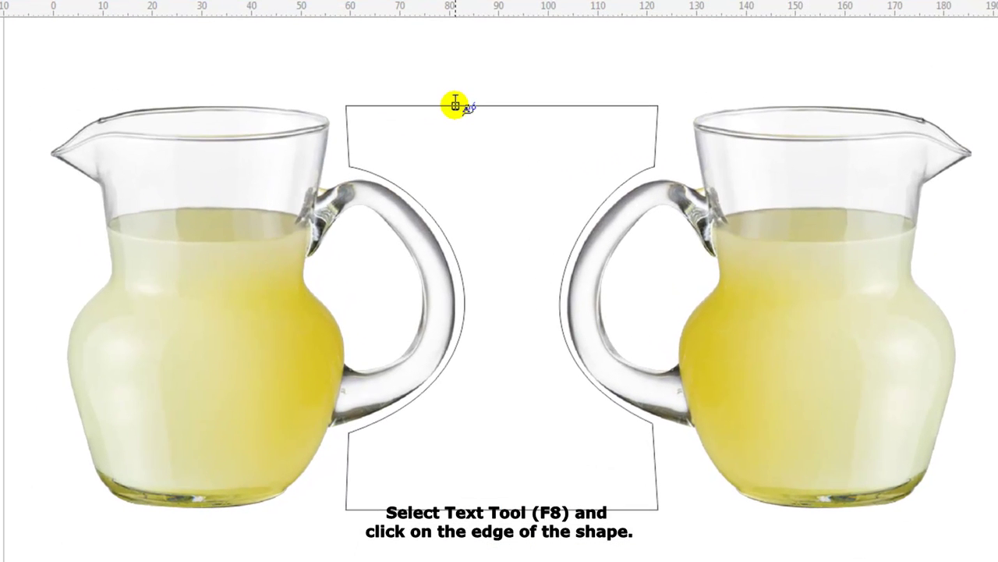
pyautogui.click(443, 106)
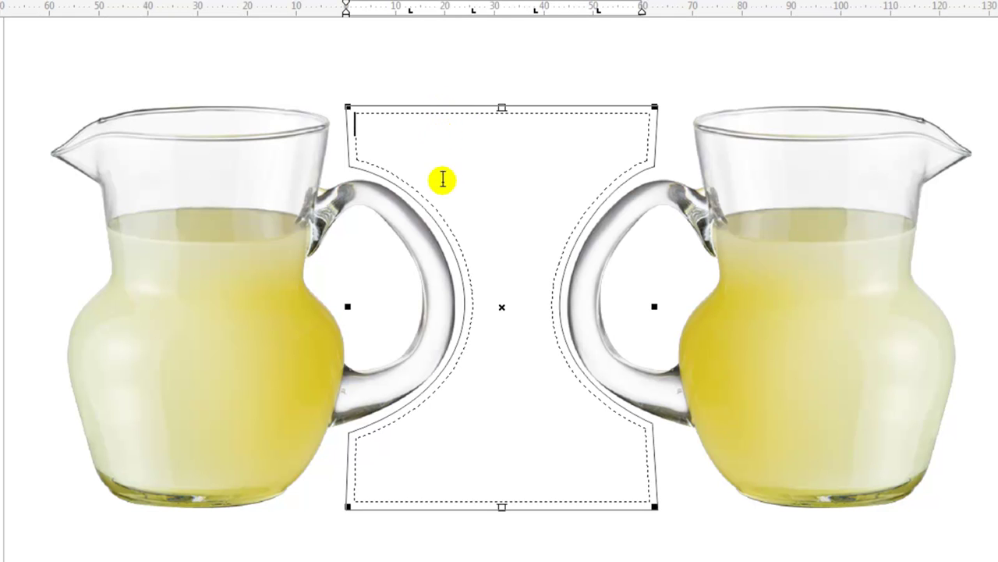
# Step: Enter the trial text "lkfdlksafl lasdflsdfjklkfd jfksfkklf ksfjksf" in the frame, then undo the text entry
pyautogui.write('lkfdlksafl lasdflsdfjk')
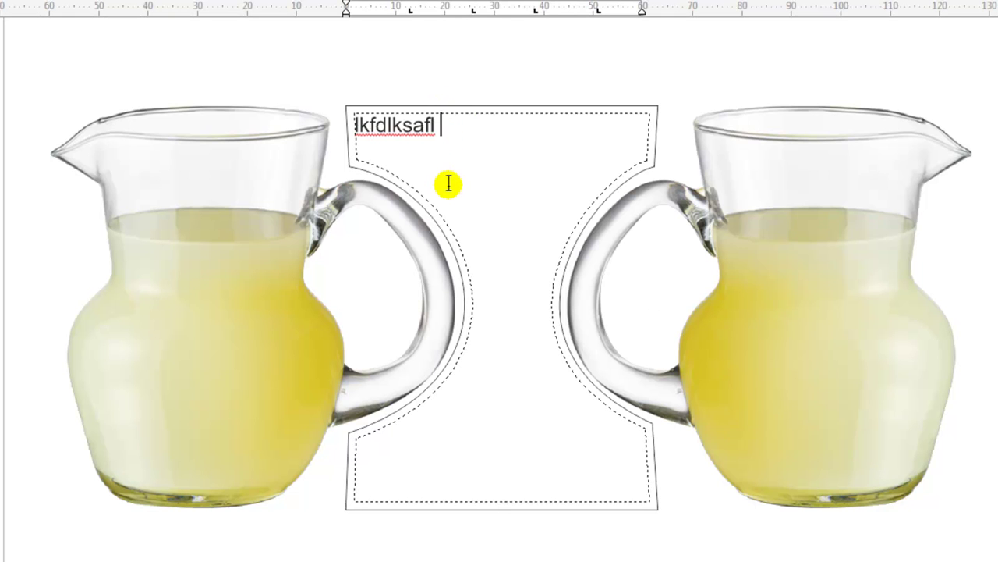
pyautogui.write('lkfd')
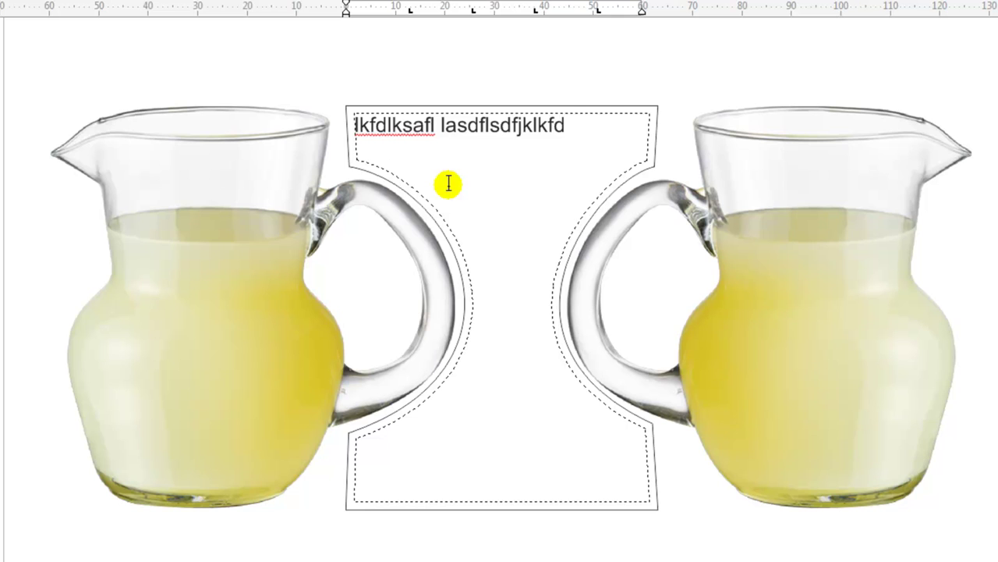
pyautogui.write(' jfksfkklf ksfjksf')
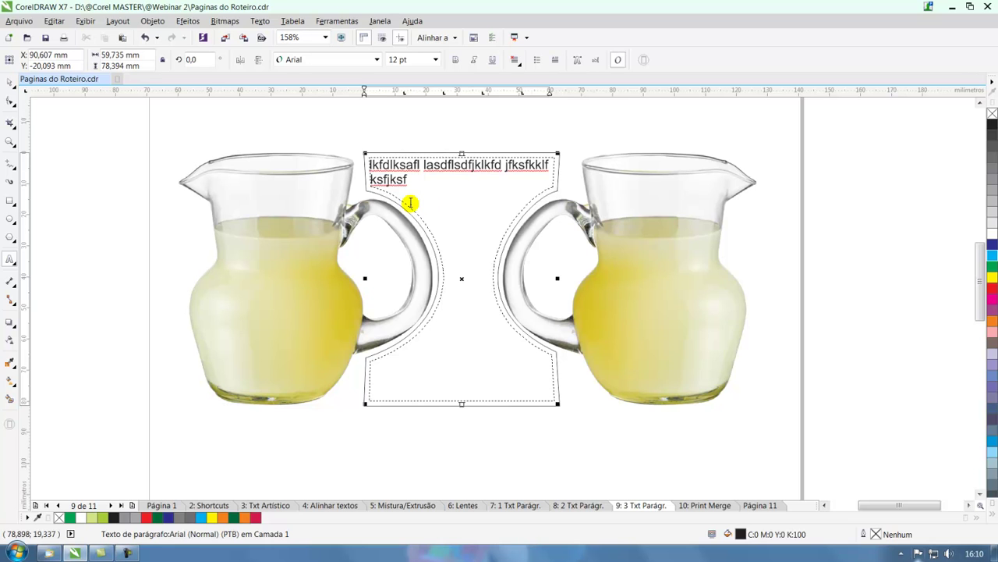
pyautogui.hotkey('ctrl', 'z')
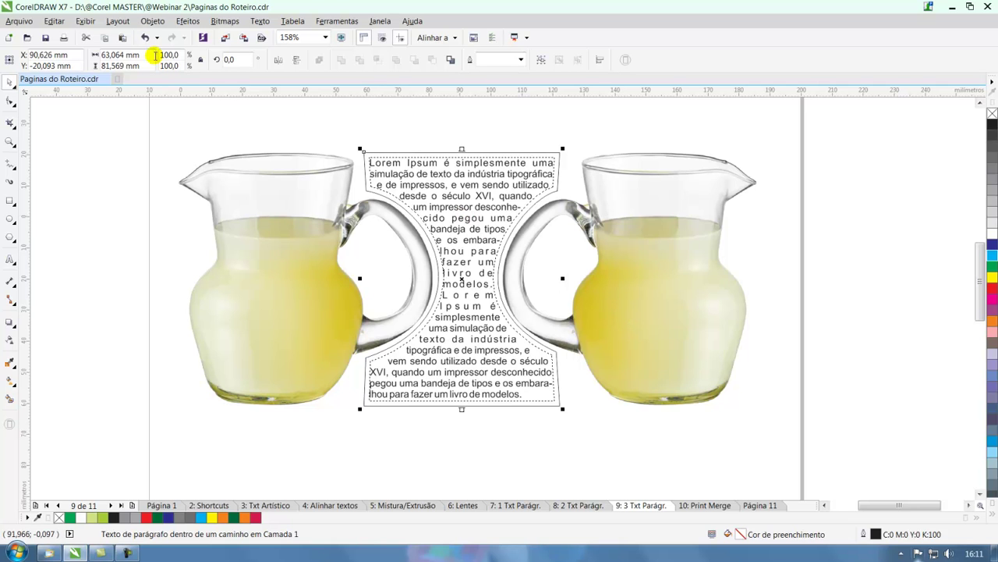
# Step: Separate the Lorem Ipsum paragraph text from its enclosing path and delete the frame outline between the jugs
pyautogui.click(152, 21)
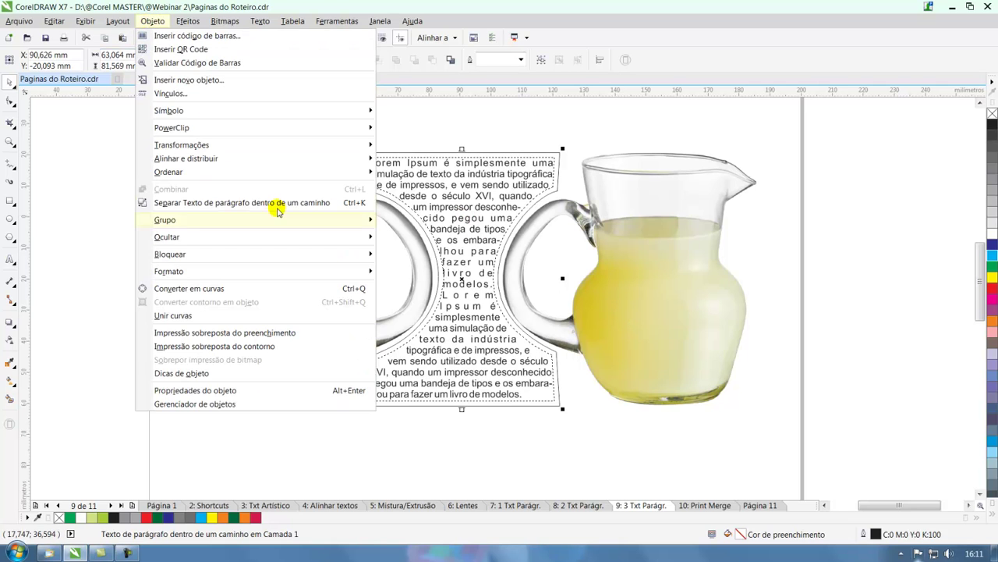
pyautogui.click(354, 203)
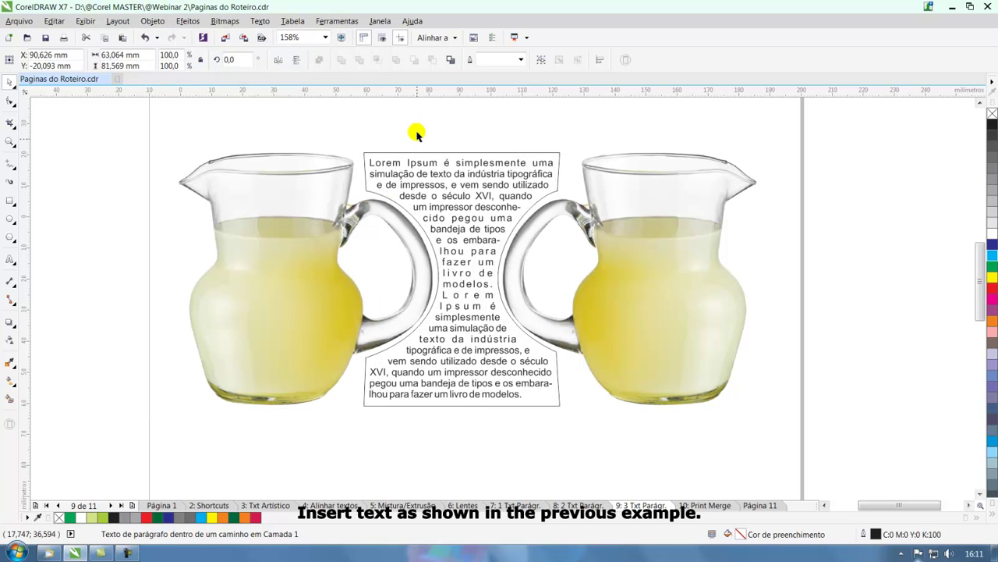
pyautogui.click(414, 139)
pyautogui.click(409, 152)
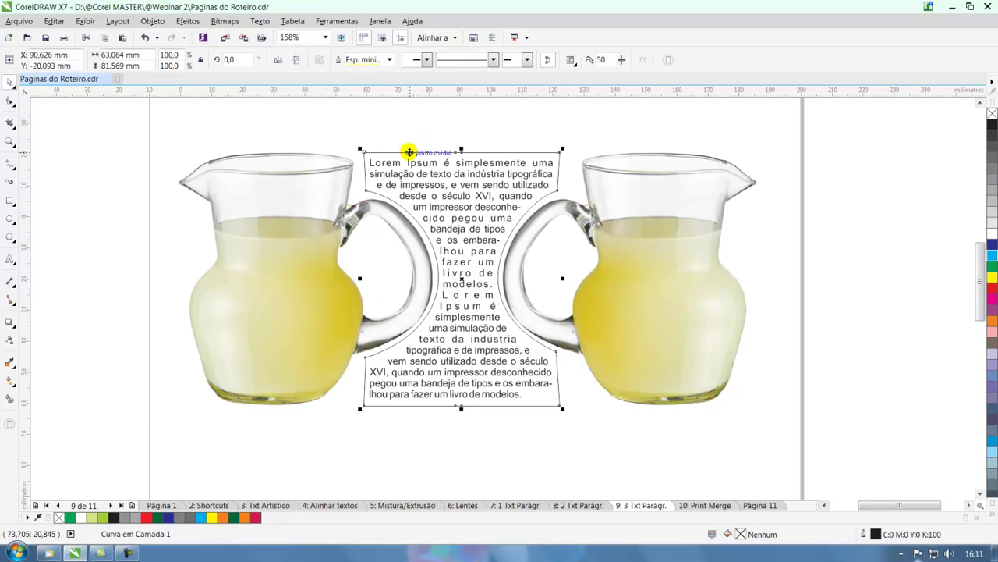
pyautogui.press('Delete')
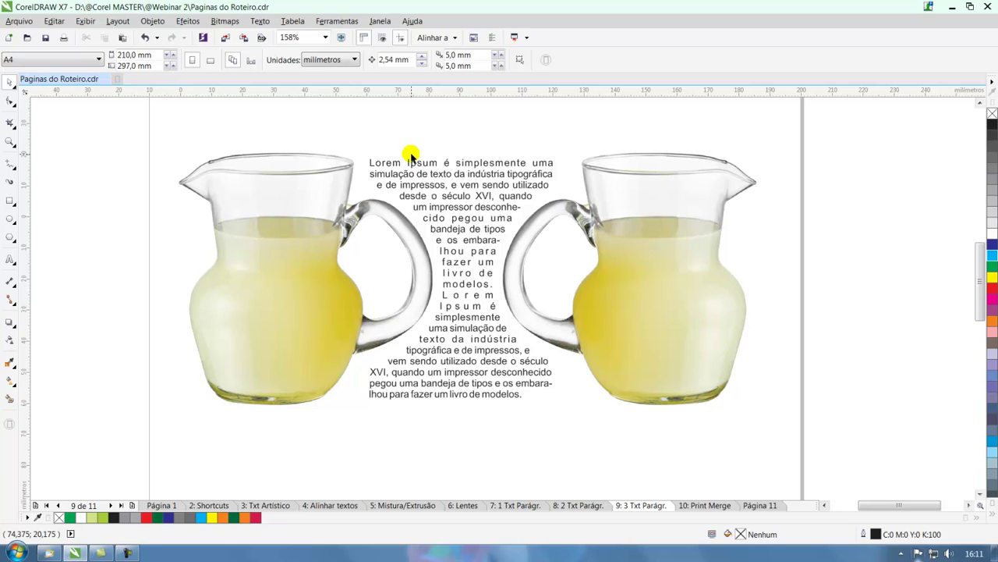
# Step: Preview the text between the two jugs in full screen and return to the drawing
pyautogui.press('F9')
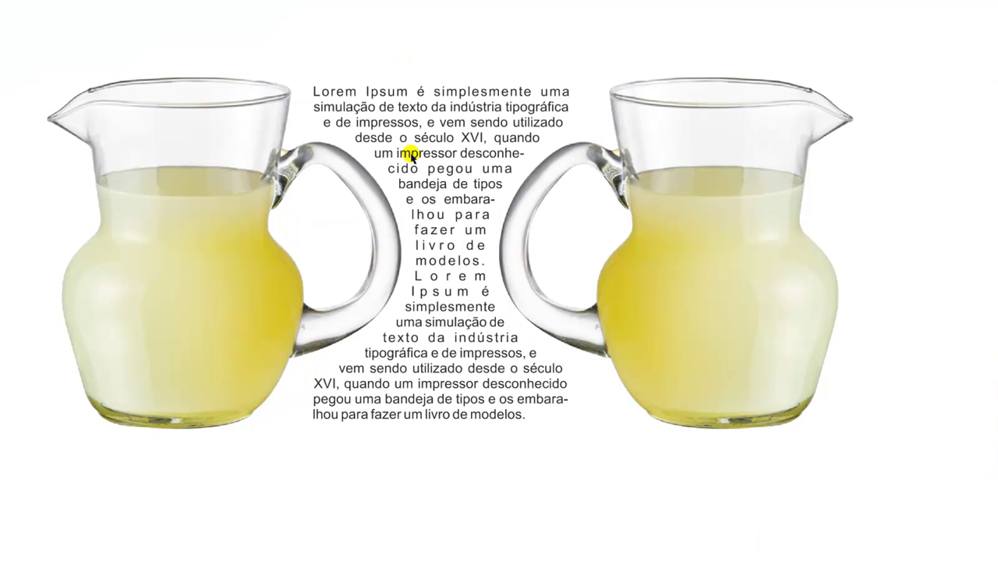
pyautogui.click(411, 154)
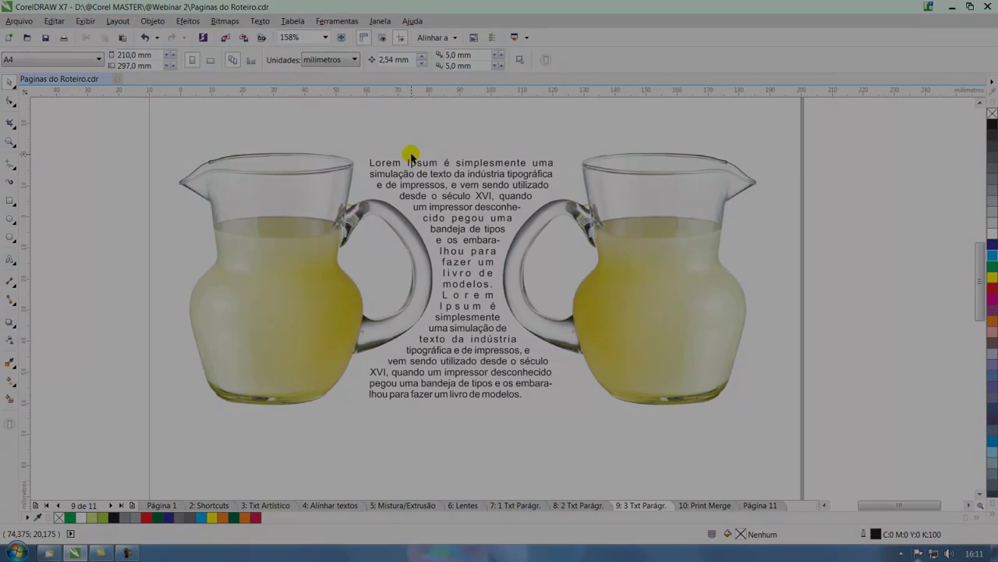